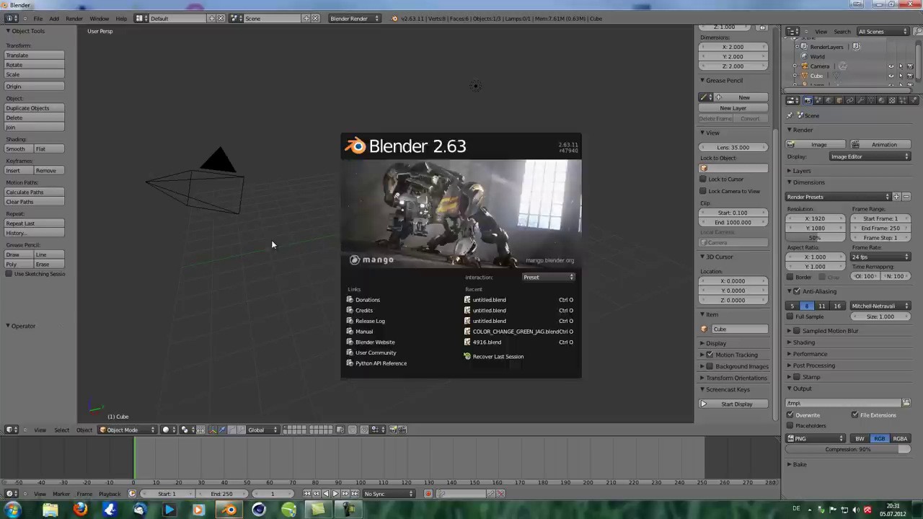
Step: Replace the 3D view with the Node Editor, switch it to compositing nodes, and enable Use Nodes and the backdrop
click(280, 238)
click(11, 431)
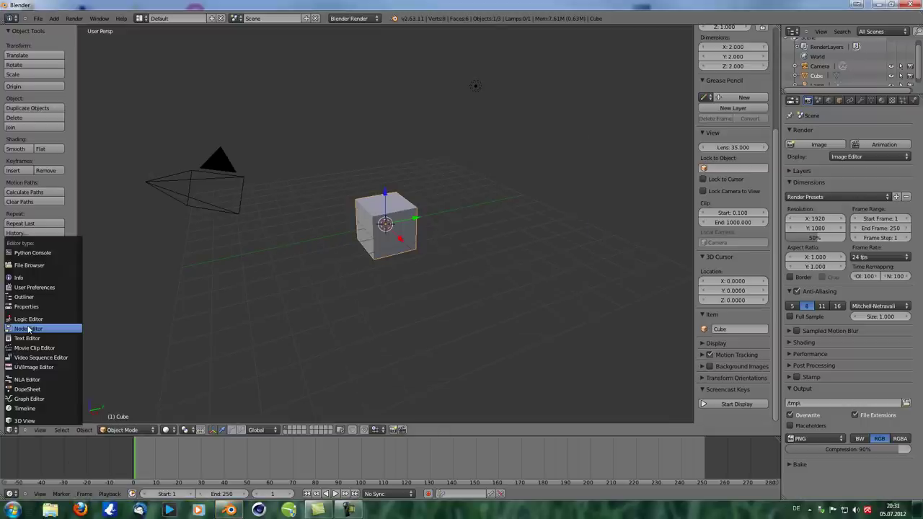
click(29, 329)
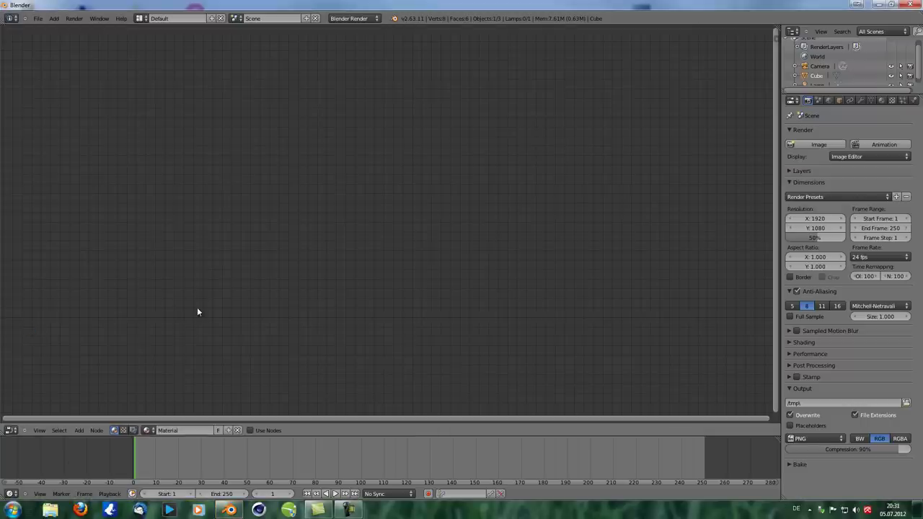
middle_drag(228, 263, 315, 261)
click(133, 430)
click(146, 430)
click(256, 431)
scroll(402, 255, up, 9)
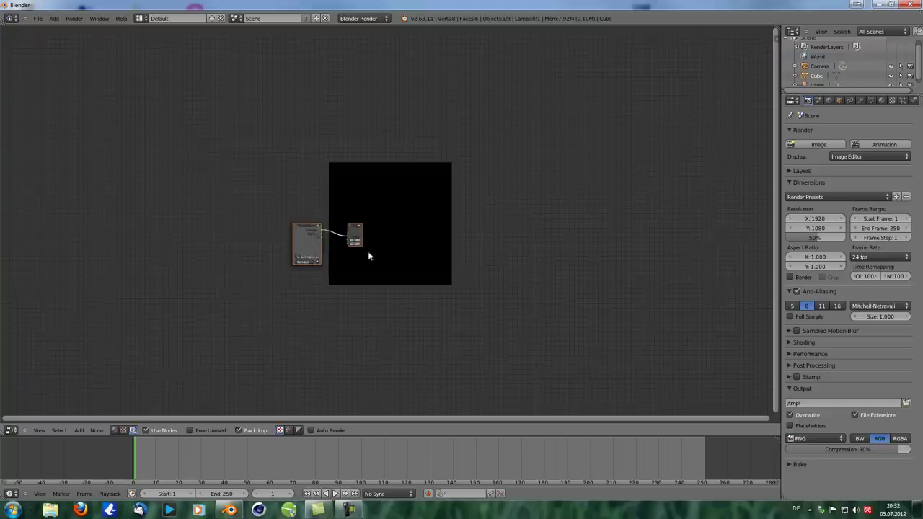
Step: Spread the two default nodes apart and delete the Render Layers node
drag(297, 227, 229, 203)
drag(351, 229, 620, 222)
click(224, 199)
key(x)
Step: Add an Image node and load 04_5f_00337.jpg from the tutorial 29 folder into it
key(shift+a)
key(Escape)
key(shift+a)
click(260, 188)
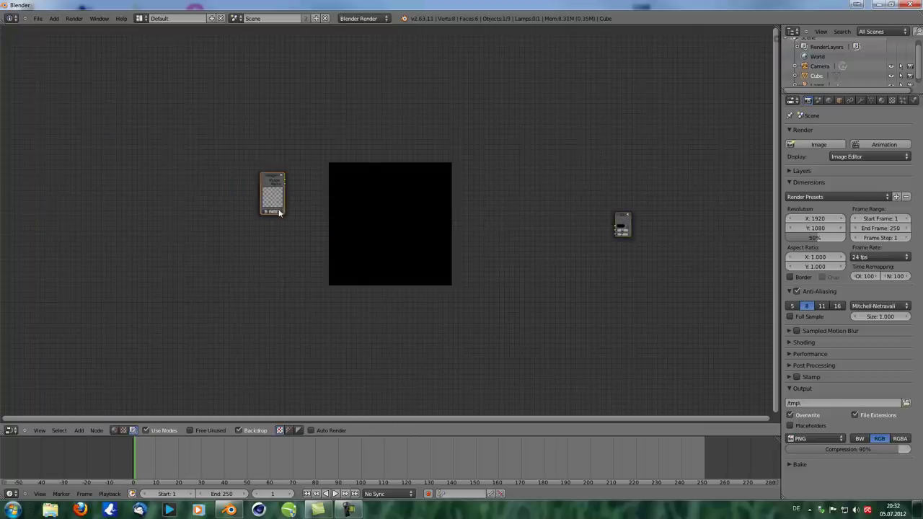
click(275, 211)
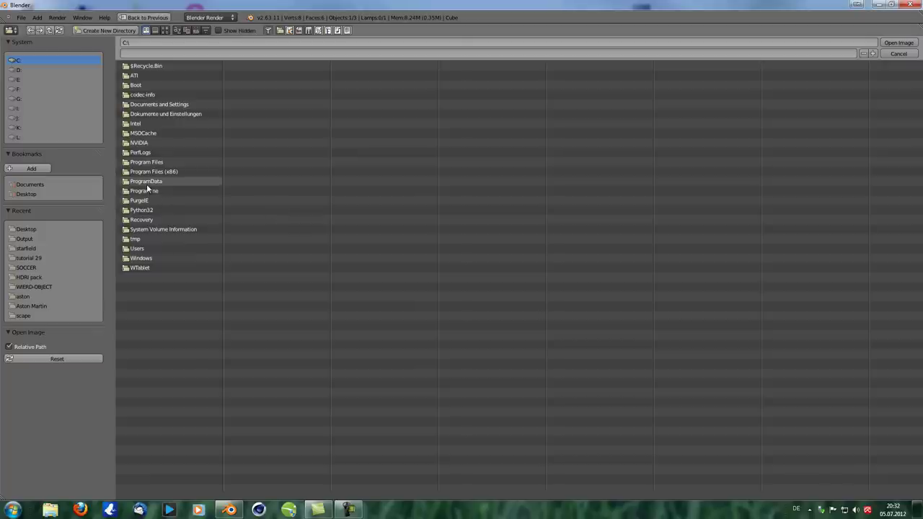
click(43, 258)
click(157, 76)
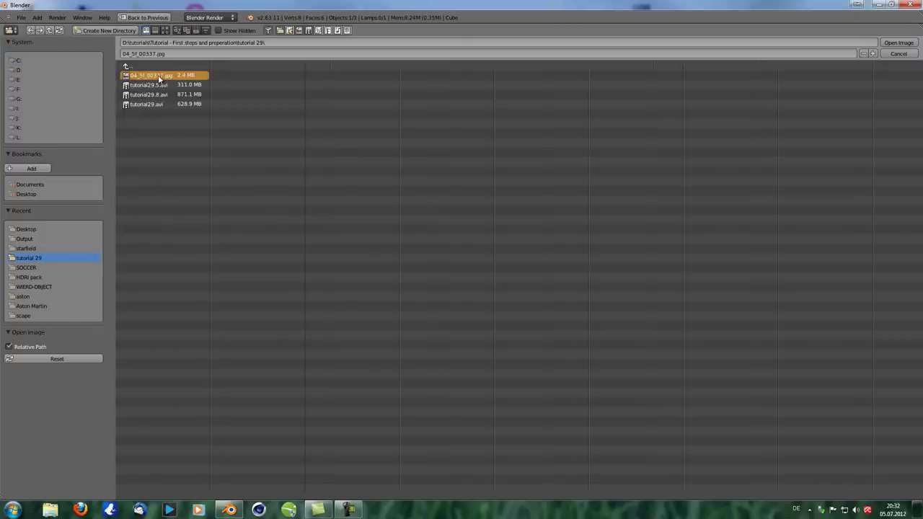
double_click(159, 76)
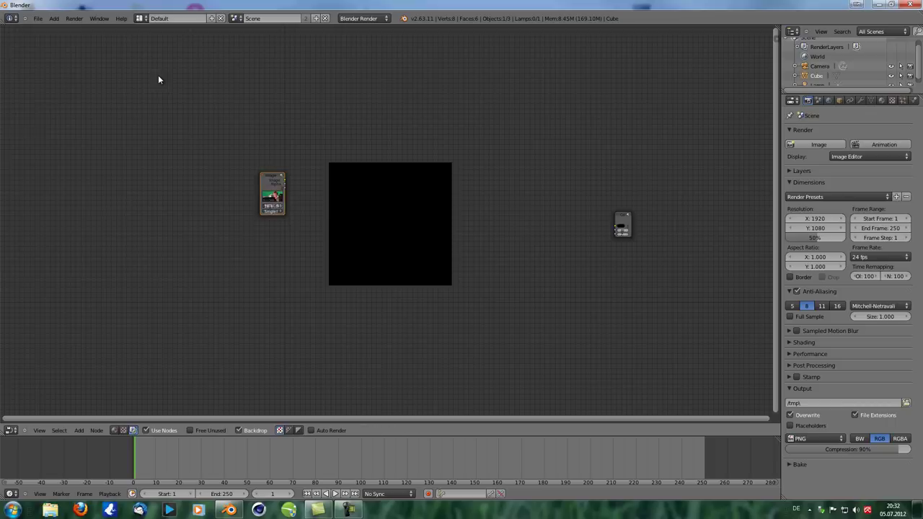
Step: Connect the Image node to a Viewer node, and arrange the Image, Composite and Viewer nodes with space between them
ctrl+shift+click(269, 180)
drag(272, 182, 163, 185)
key(a)
drag(318, 175, 628, 144)
drag(588, 226, 637, 218)
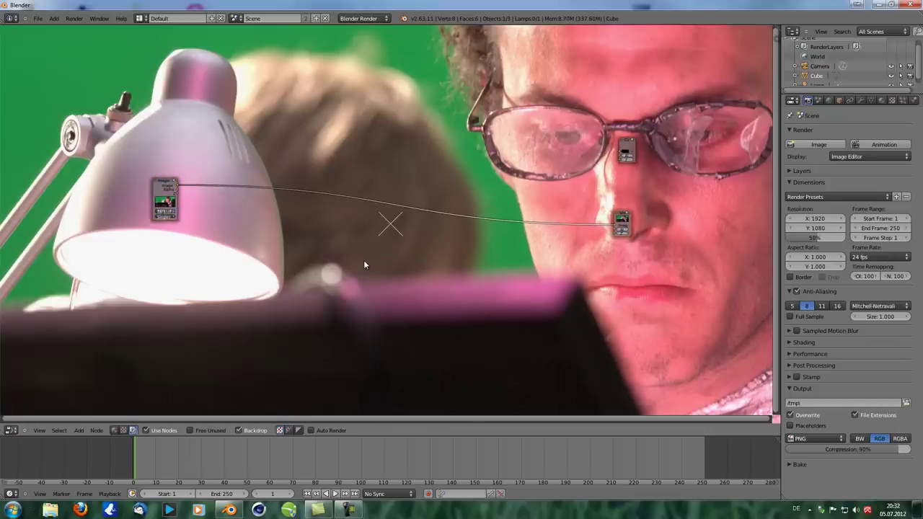
Step: Insert a Translate node into the link between the Image and Viewer nodes, and move the outer nodes closer to it
key(shift+a)
mouse_move(355, 331)
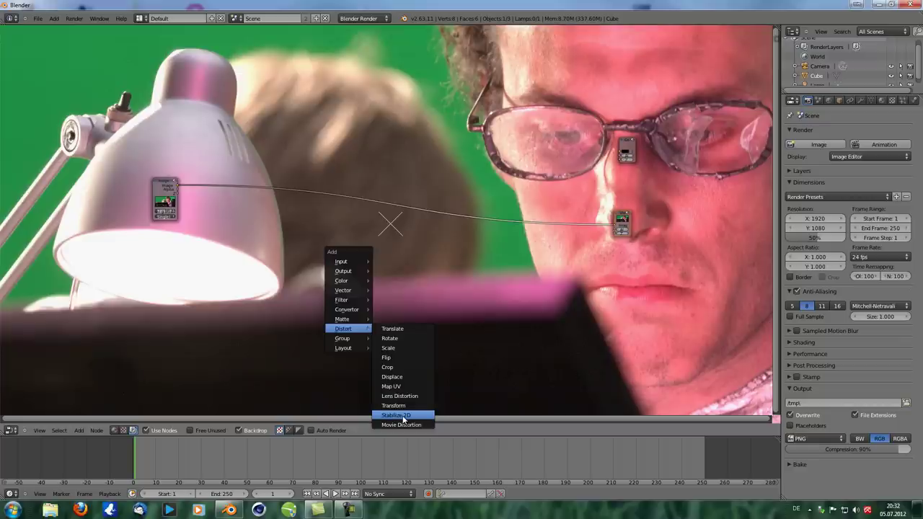
click(410, 332)
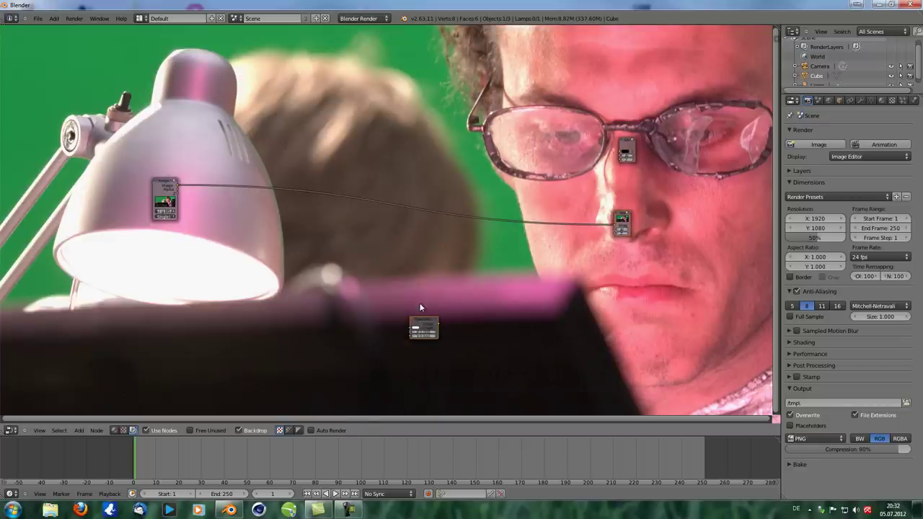
click(399, 210)
scroll(399, 237, up, 3)
scroll(398, 237, down, 2)
drag(97, 163, 210, 167)
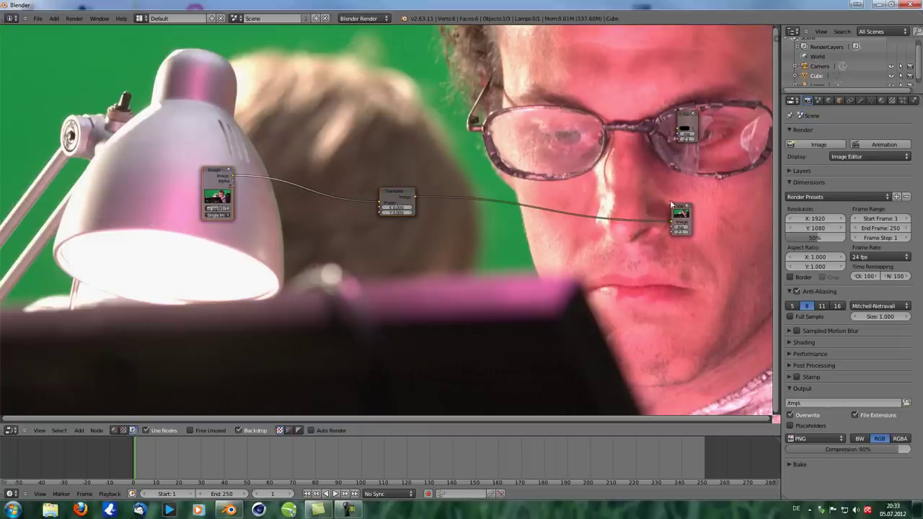
drag(677, 207, 315, 181)
scroll(316, 186, up, 13)
middle_drag(314, 199, 396, 209)
scroll(380, 194, down, 3)
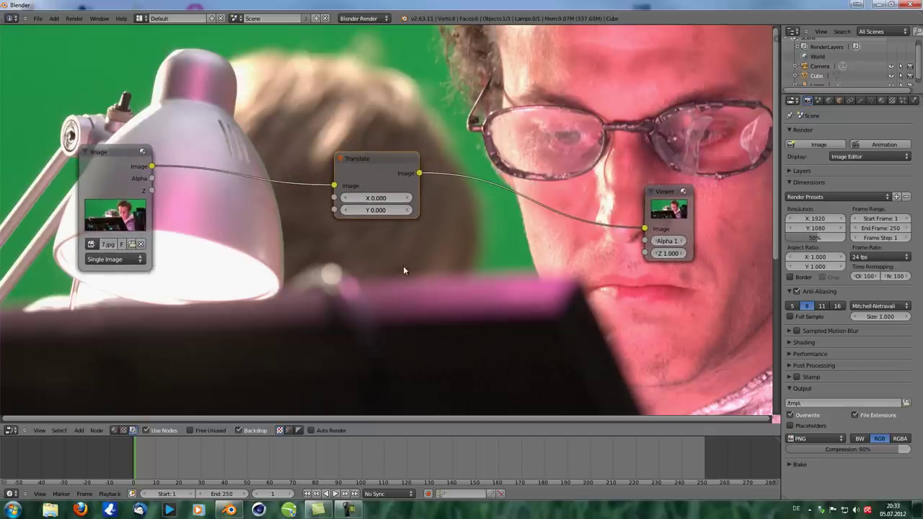
Step: Shift the image with the Translate node to X 565.141 and Y -137.599, with the whole picture fitted in the backdrop
key(v)
key(v)
key(v)
key(v)
key(v)
key(alt+v)
key(alt+v)
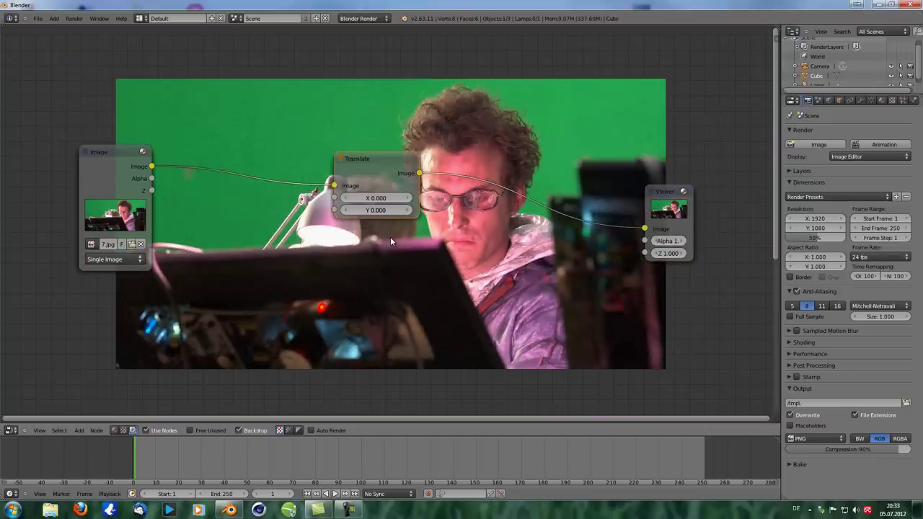
scroll(406, 214, up, 3)
scroll(407, 216, down, 2)
click(411, 200)
drag(391, 198, 371, 209)
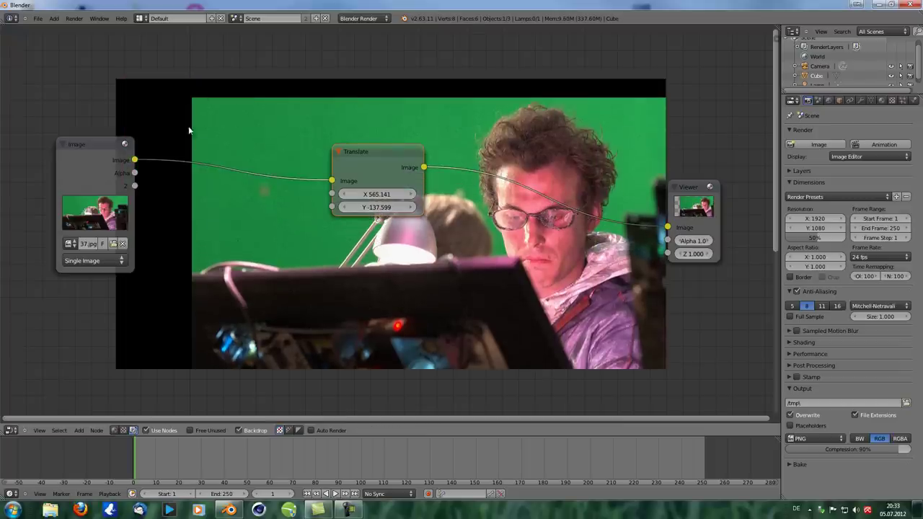
Step: Preview the translated image in the backdrop with its alpha, and return to the colour-only display
click(289, 431)
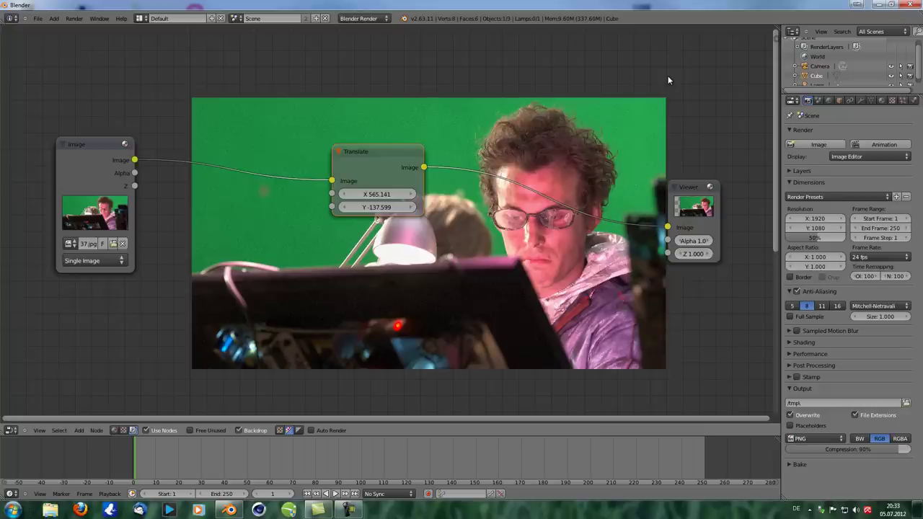
click(289, 431)
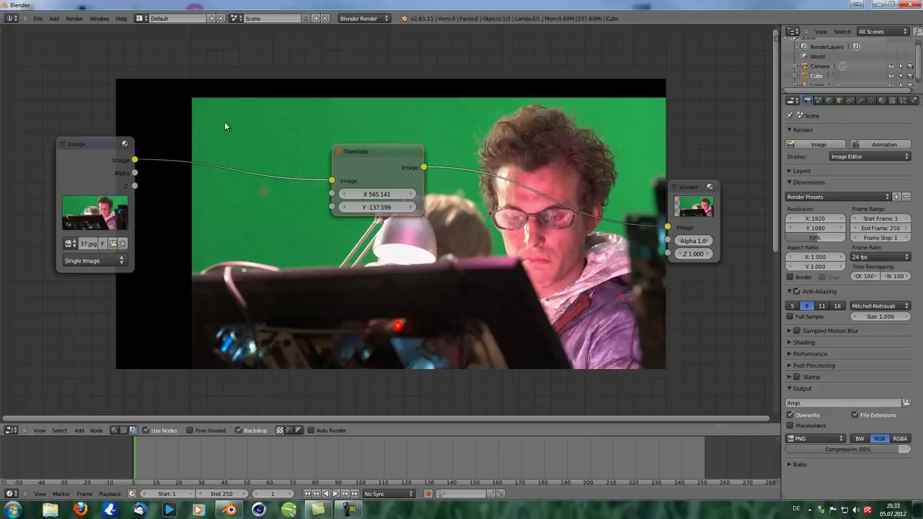
drag(368, 156, 362, 153)
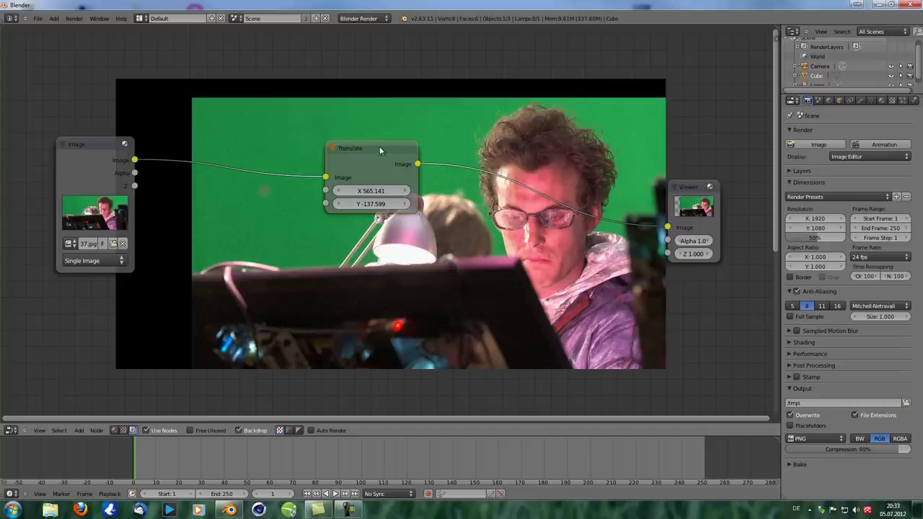
drag(380, 146, 385, 144)
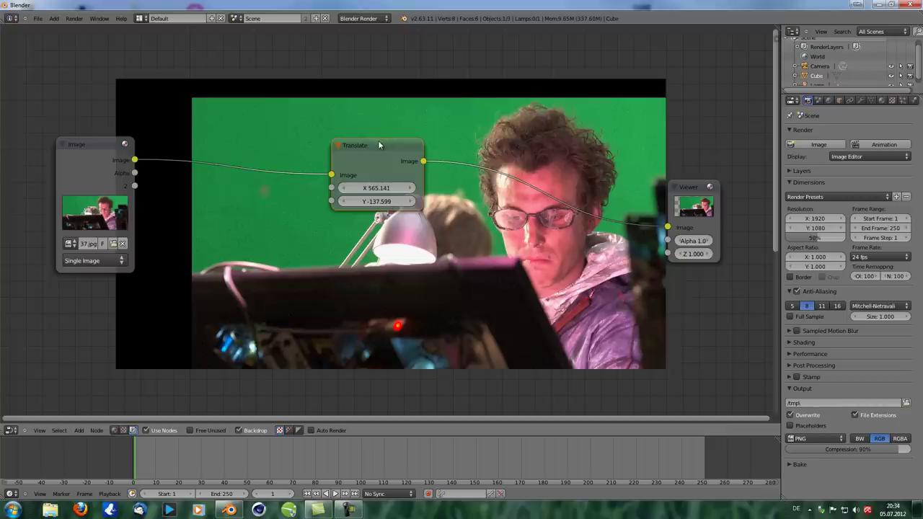
Step: Move the Translate node out of the chain and cut its links, and insert a Rotate node between the Image and Viewer nodes
drag(377, 145, 345, 33)
ctrl+right_drag(258, 70, 263, 84)
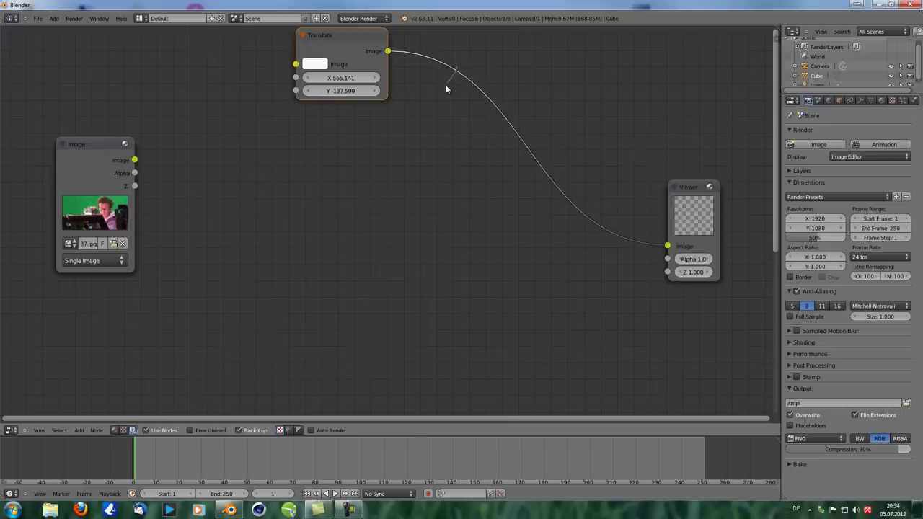
key(shift+a)
mouse_move(450, 120)
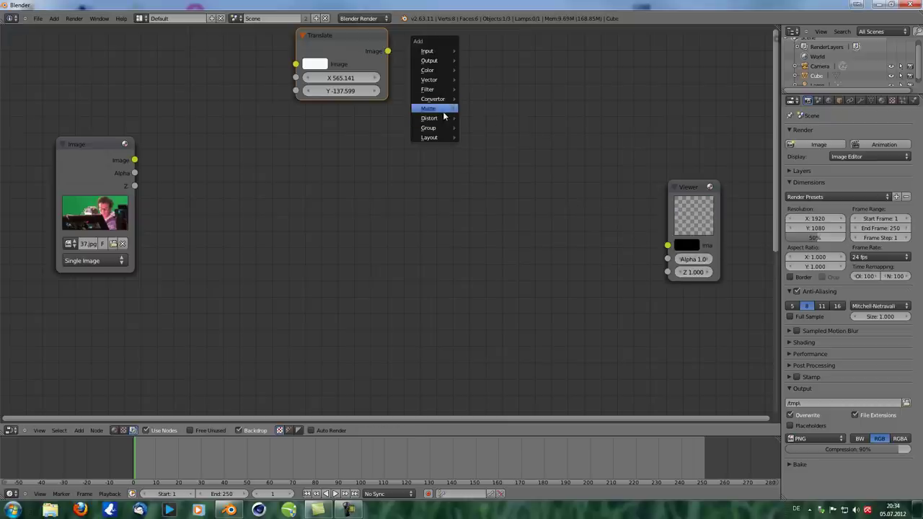
click(490, 130)
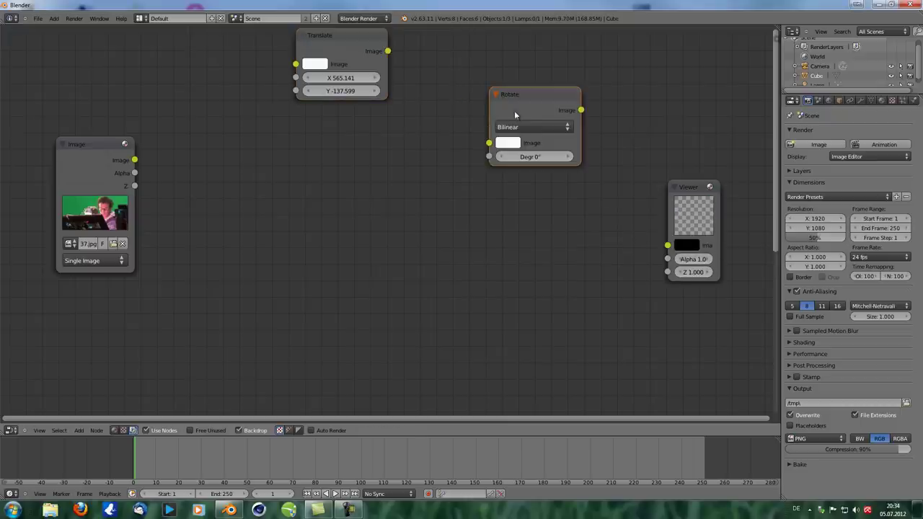
click(326, 225)
drag(134, 160, 667, 245)
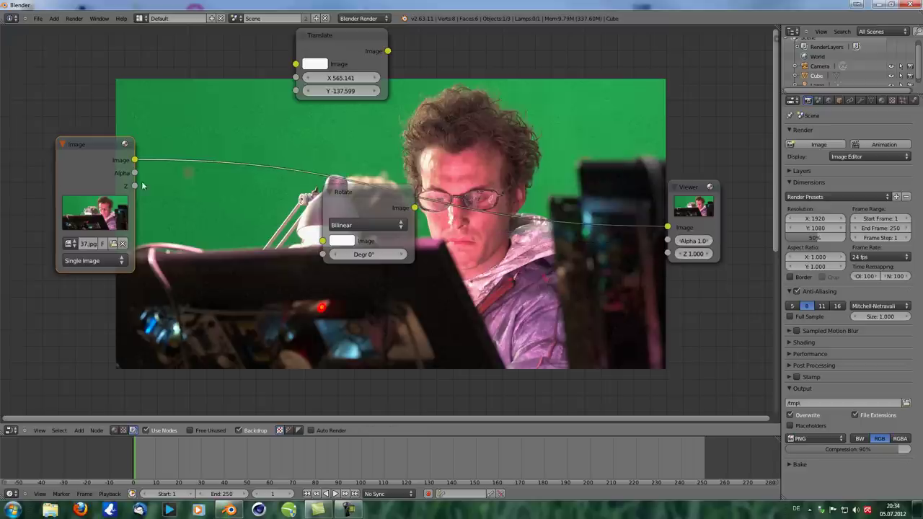
key(g)
click(361, 329)
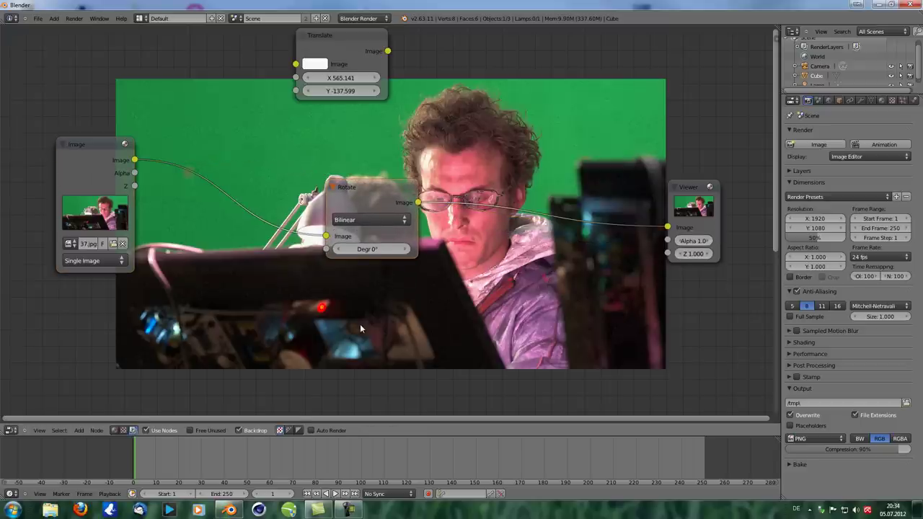
Step: Set the Rotate node's angle to 50 degrees
click(366, 250)
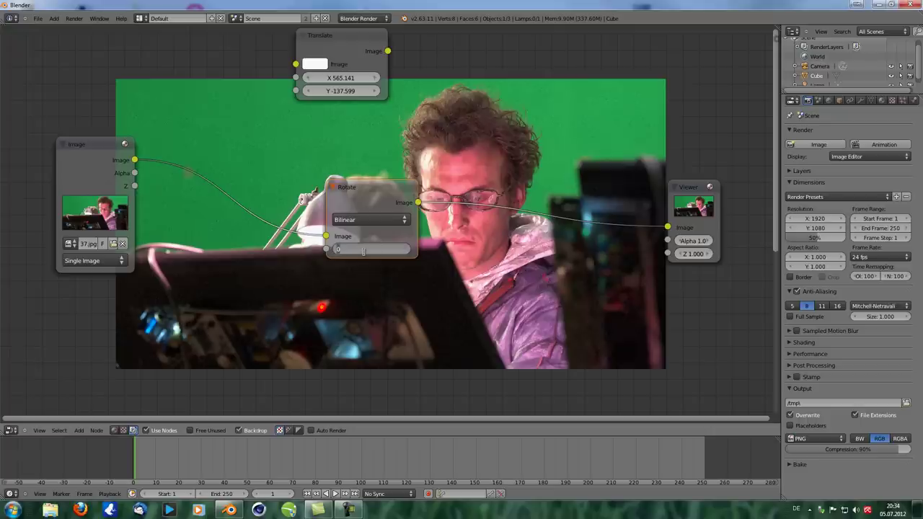
text(50)
key(Return)
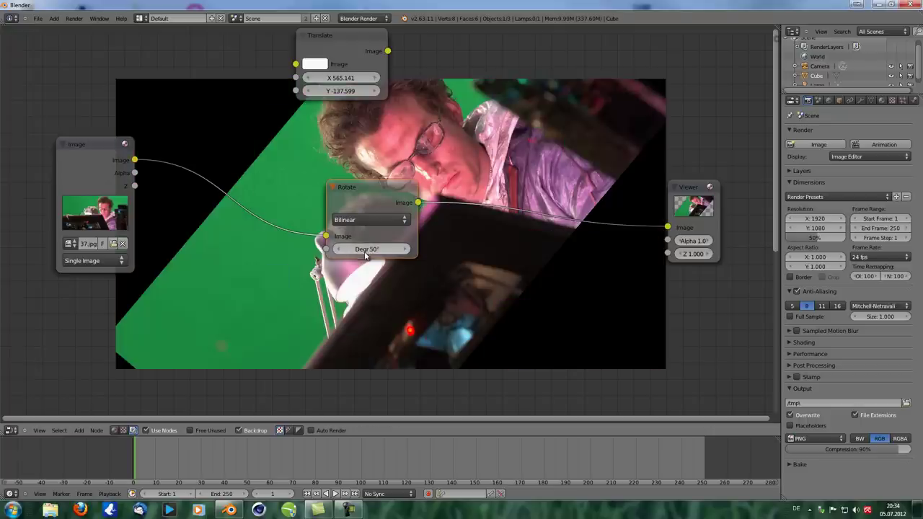
Step: Examine the rotated image's fine detail around the lamp joint and arms in the enlarged backdrop
key(alt+v)
key(alt+v)
key(alt+v)
key(alt+v)
key(alt+v)
key(alt+v)
key(alt+v)
key(alt+v)
alt+middle_drag(287, 362, 710, 7)
key(alt+v)
key(alt+v)
key(alt+v)
key(alt+v)
key(alt+v)
key(alt+v)
key(alt+v)
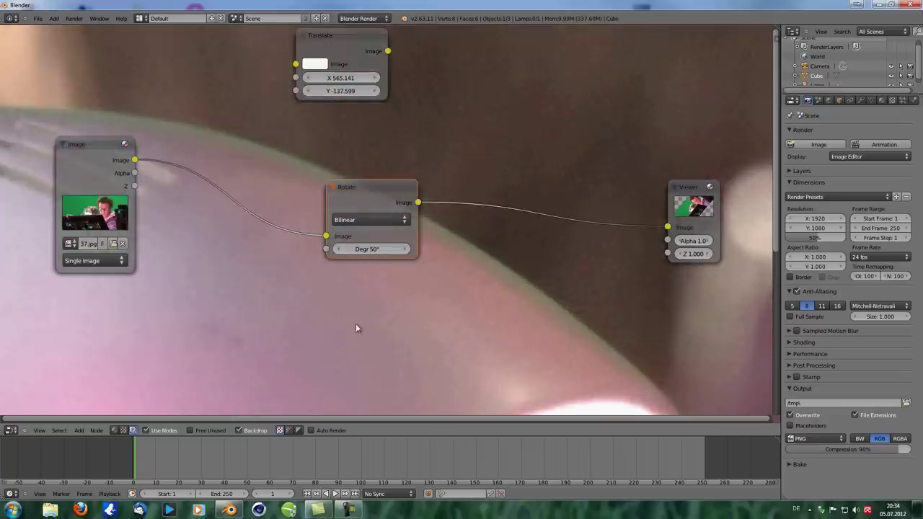
alt+middle_drag(325, 348, 649, 144)
alt+middle_drag(478, 322, 678, 108)
alt+middle_drag(452, 329, 570, 128)
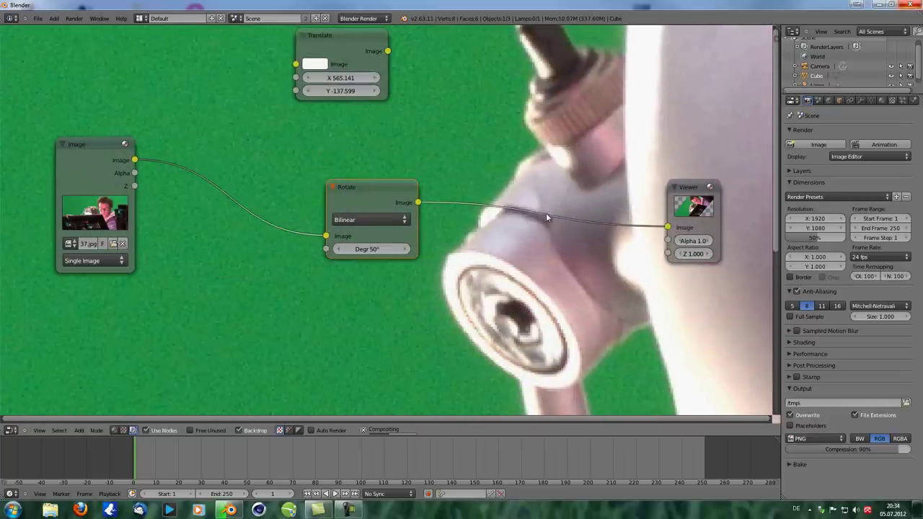
key(v)
key(v)
alt+middle_drag(537, 256, 176, 166)
alt+middle_drag(495, 258, 606, 259)
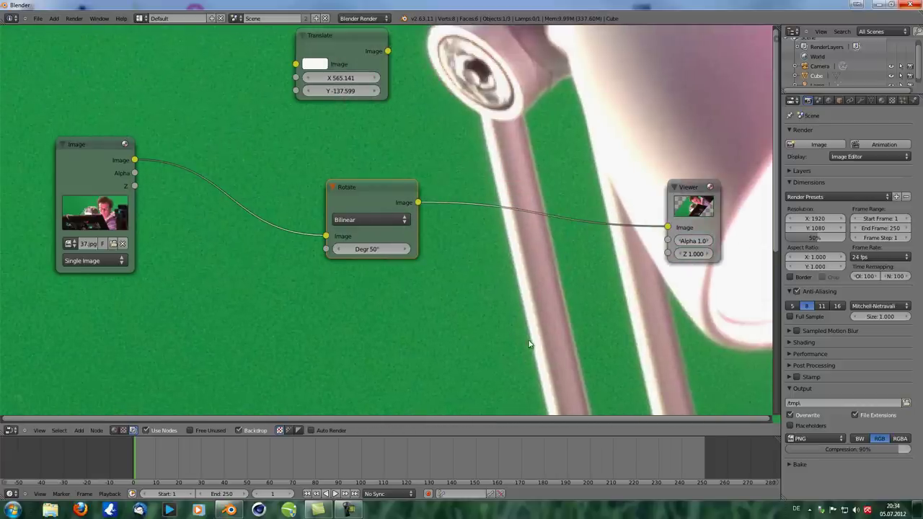
key(v)
key(v)
key(v)
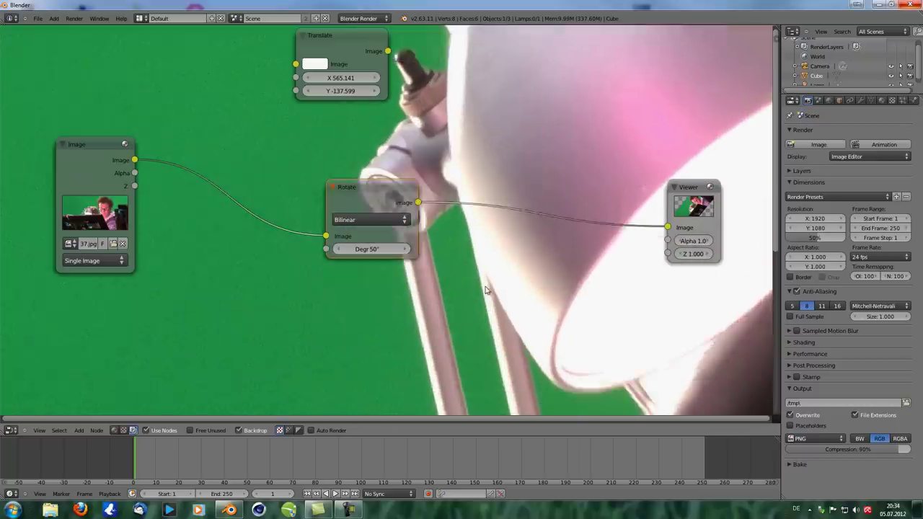
Step: Set the Rotate node's angle to 70 degrees
click(368, 250)
text(70)
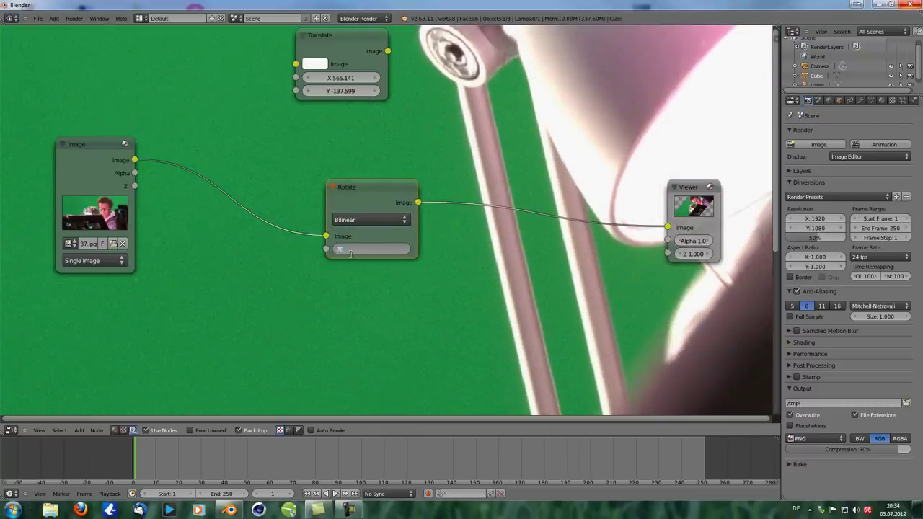
key(Return)
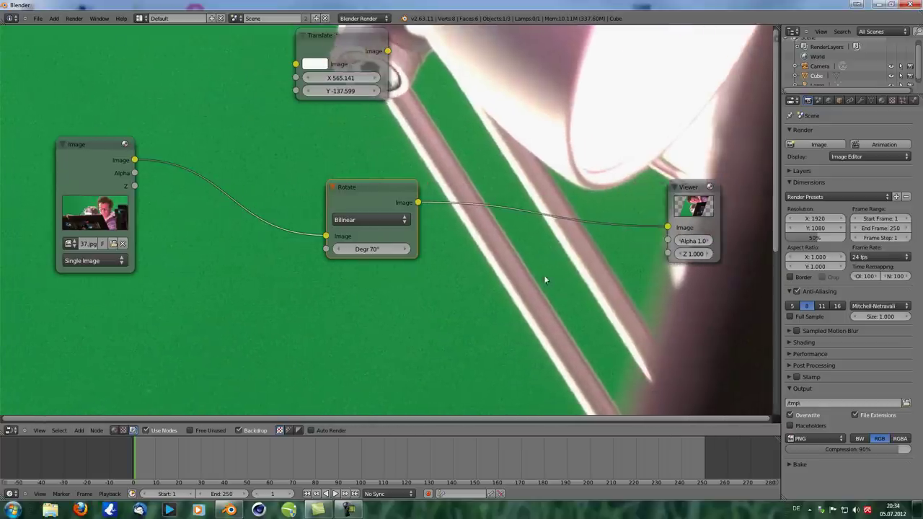
Step: Change the Rotate node's filter to Nearest
scroll(509, 150, down, 1)
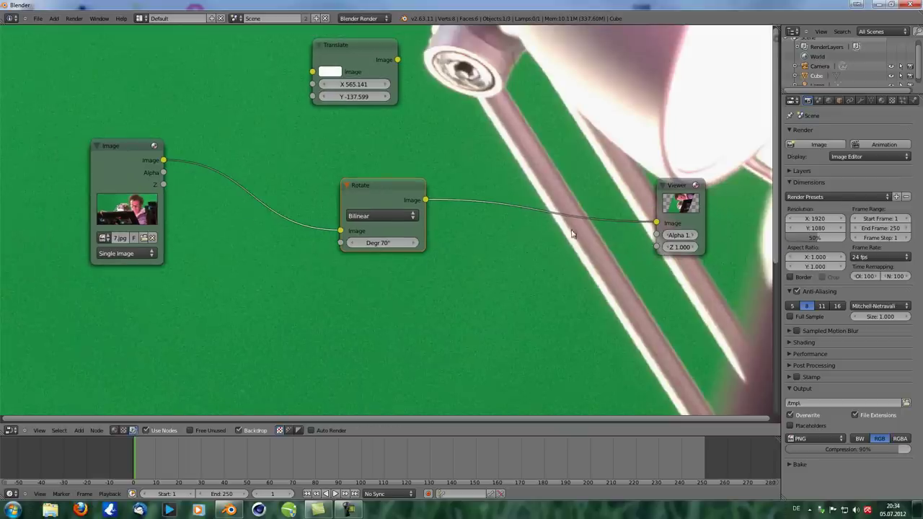
click(396, 218)
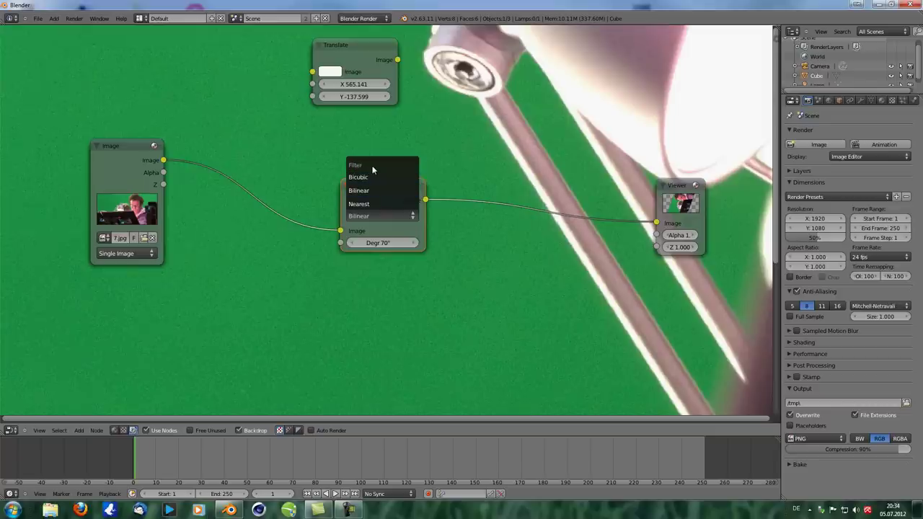
click(372, 205)
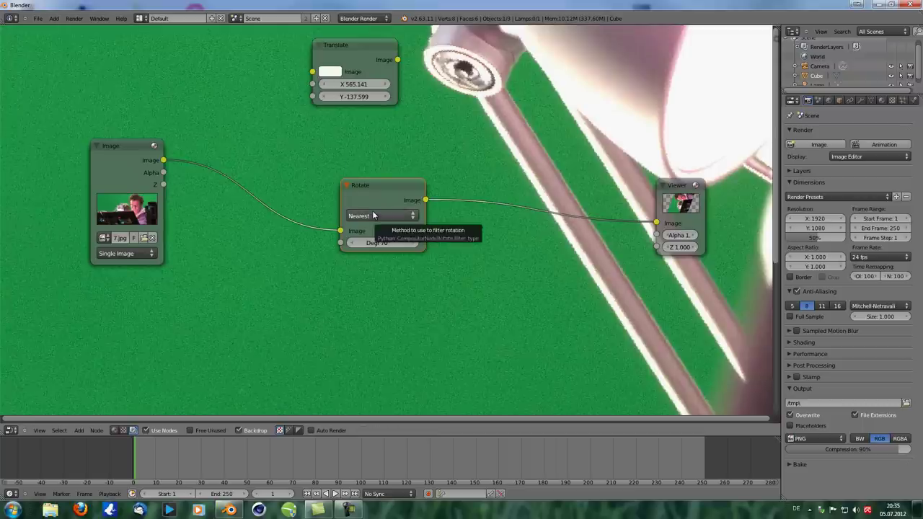
Step: Compare the Bilinear and Bicubic filters on the Rotate node and return its filter to Nearest
click(373, 215)
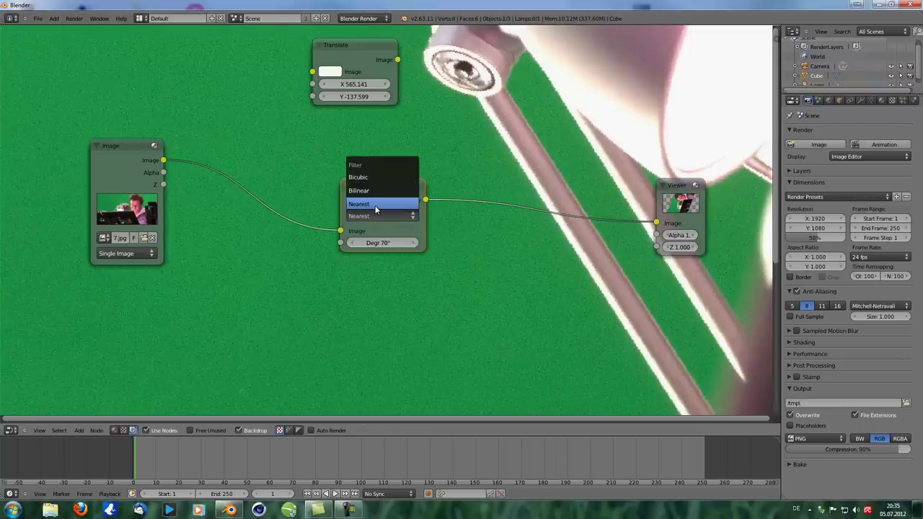
click(378, 189)
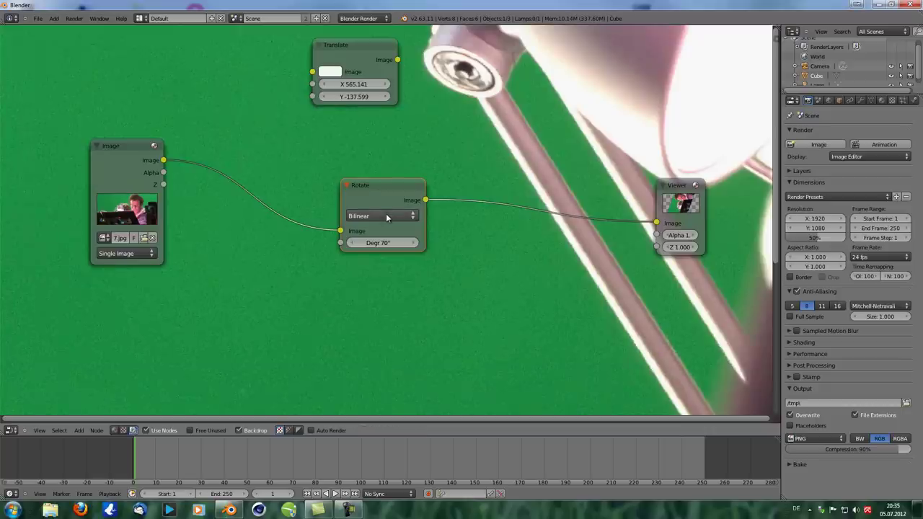
click(386, 213)
click(387, 179)
click(392, 215)
click(386, 190)
click(414, 217)
click(409, 204)
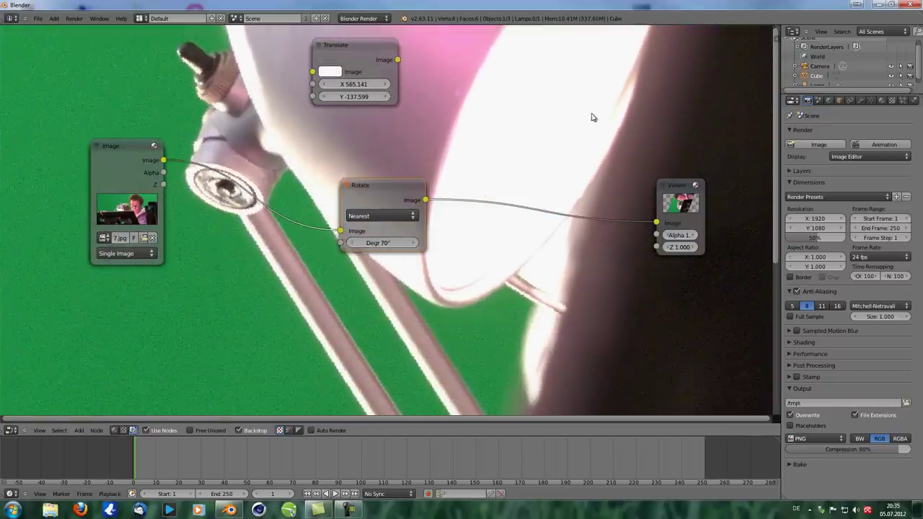
Step: Disconnect the Rotate node and park it beside the Translate node, linking the Image node directly to the Viewer
drag(375, 191, 442, 44)
ctrl+drag(266, 116, 275, 153)
ctrl+drag(564, 66, 490, 189)
ctrl+shift+click(122, 142)
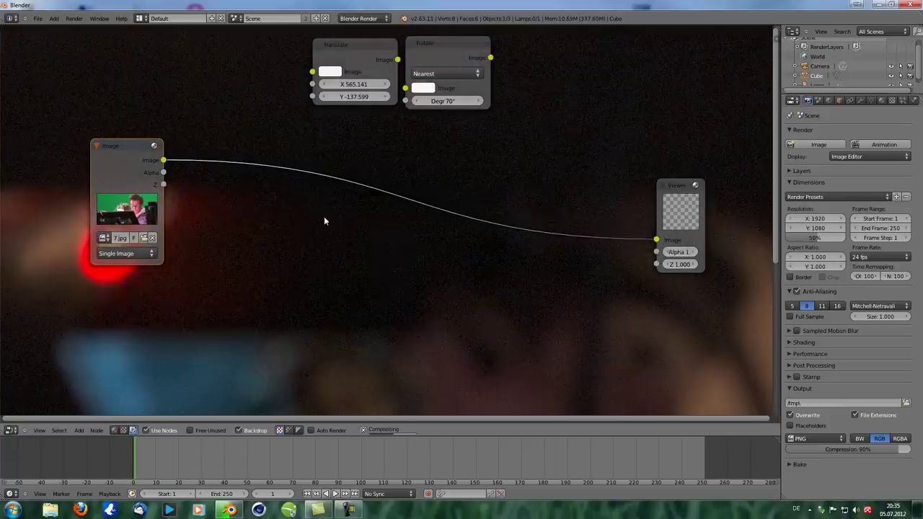
Step: Add a Scale node and insert it into the link between the Image and Viewer nodes
key(shift+a)
mouse_move(326, 226)
click(363, 240)
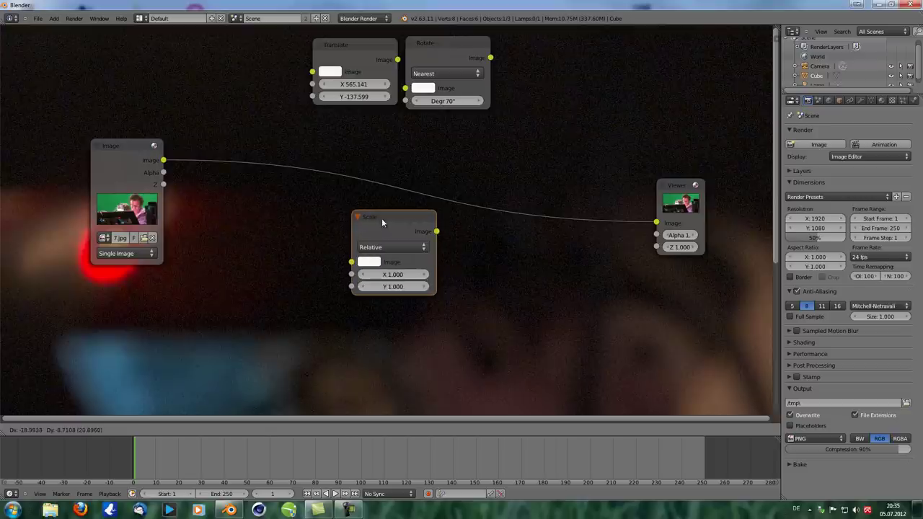
click(382, 219)
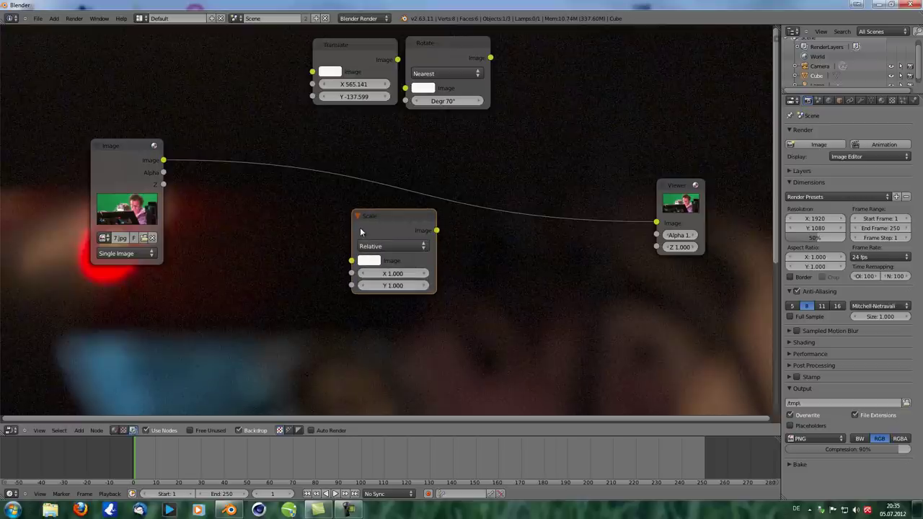
drag(382, 223, 396, 177)
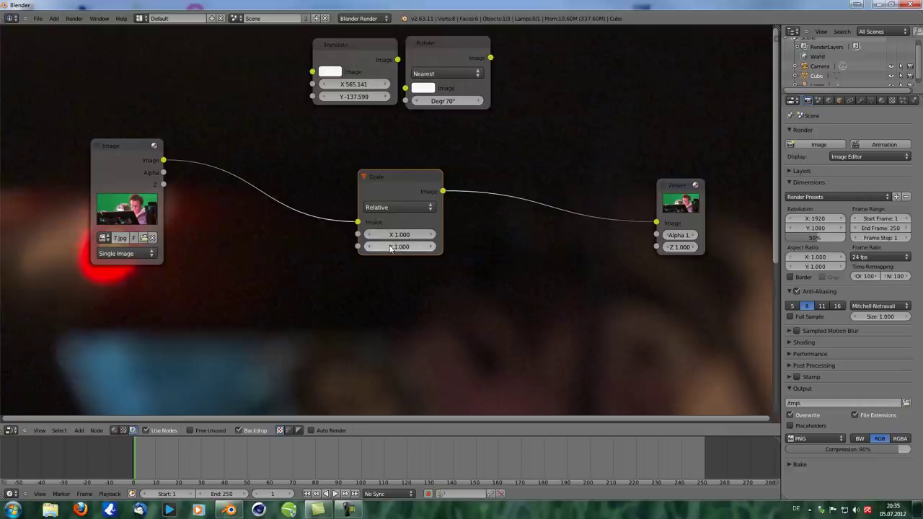
Step: Shrink and recentre the backdrop so the whole image fits behind the nodes
scroll(361, 274, down, 2)
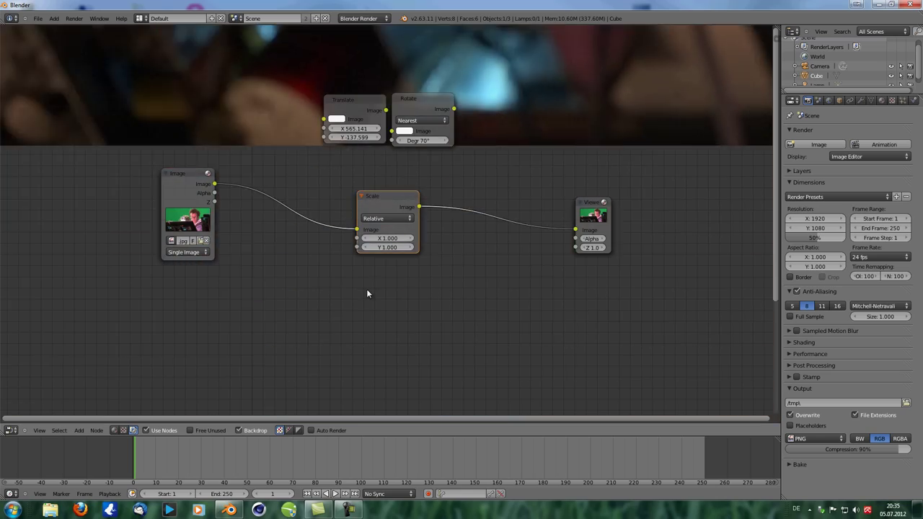
alt+middle_drag(503, 215, 494, 505)
key(v)
key(v)
key(v)
alt+middle_drag(511, 221, 452, 333)
key(v)
key(v)
key(v)
alt+middle_drag(502, 222, 424, 298)
scroll(425, 298, up, 1)
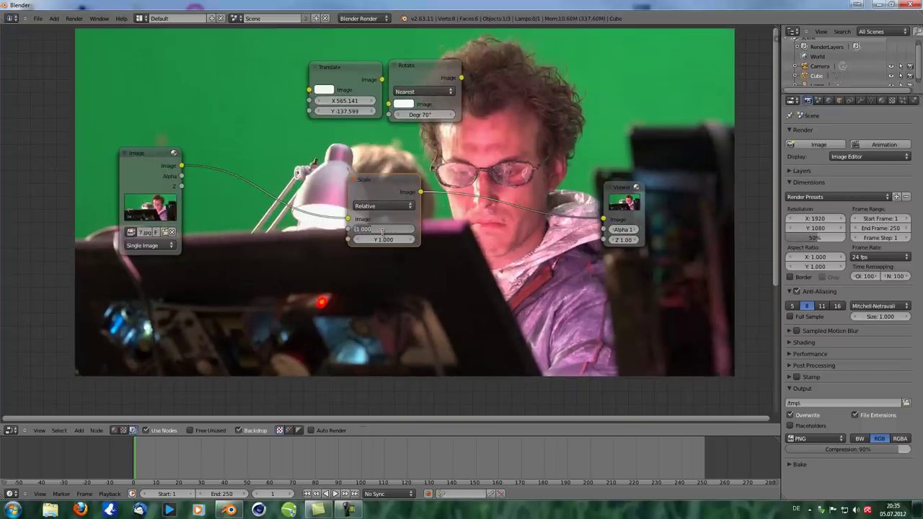
Step: Try X factors of 0.5 and 1.5 on the Scale node and return X to 1
text(0.5)
key(Return)
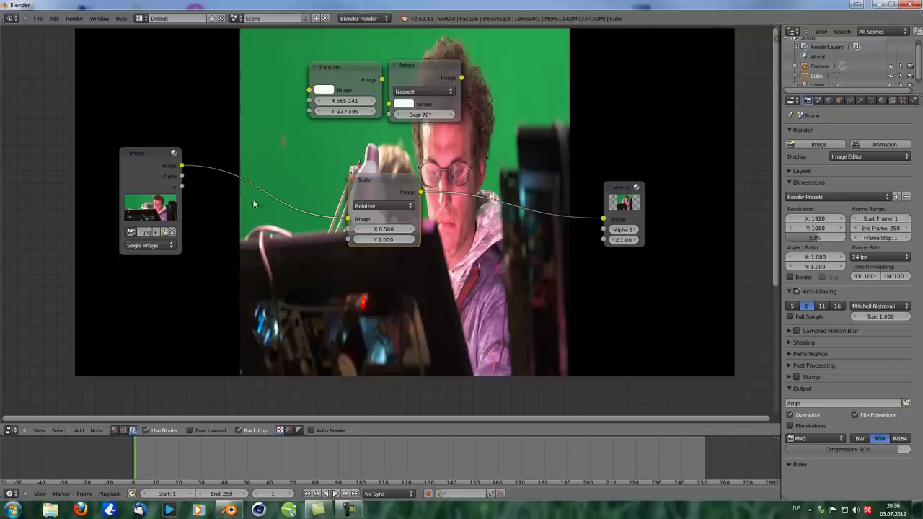
click(380, 229)
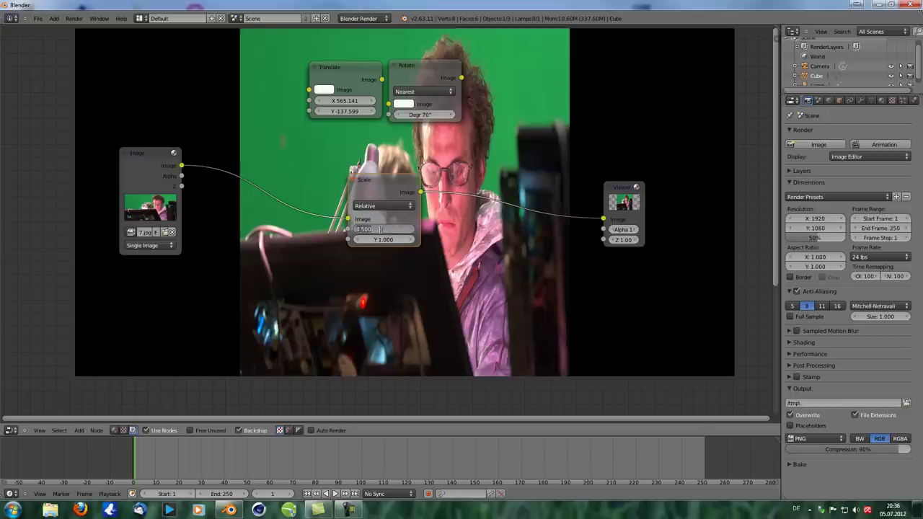
text(1.5)
key(Return)
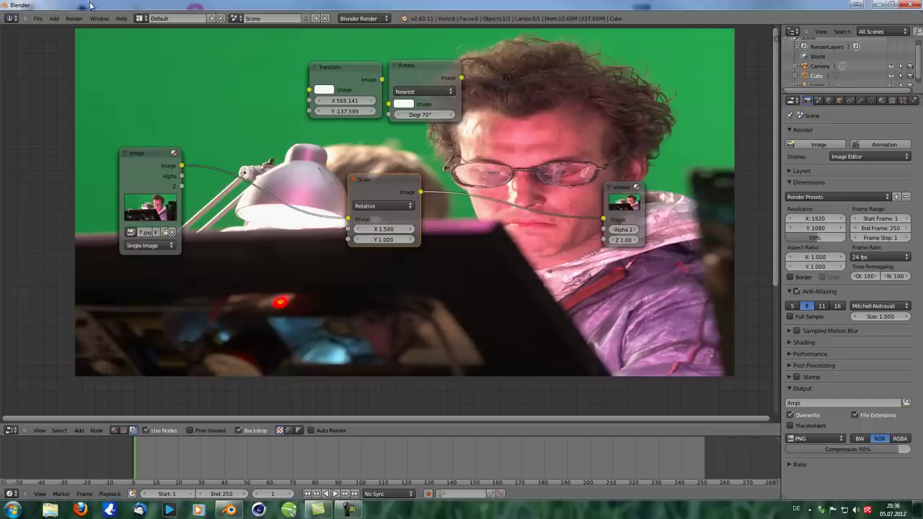
click(382, 229)
text(1)
key(Return)
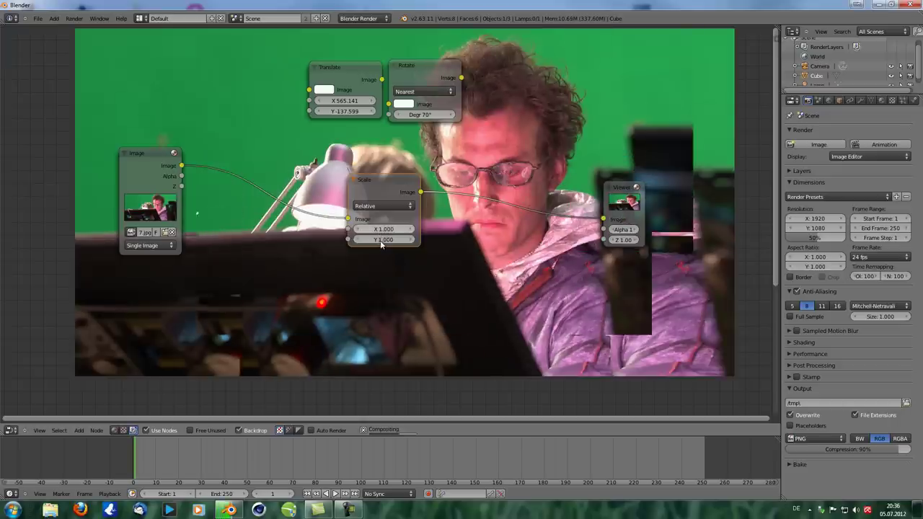
Step: Try a Y factor of 5 on the Scale node and return Y to 1
click(383, 240)
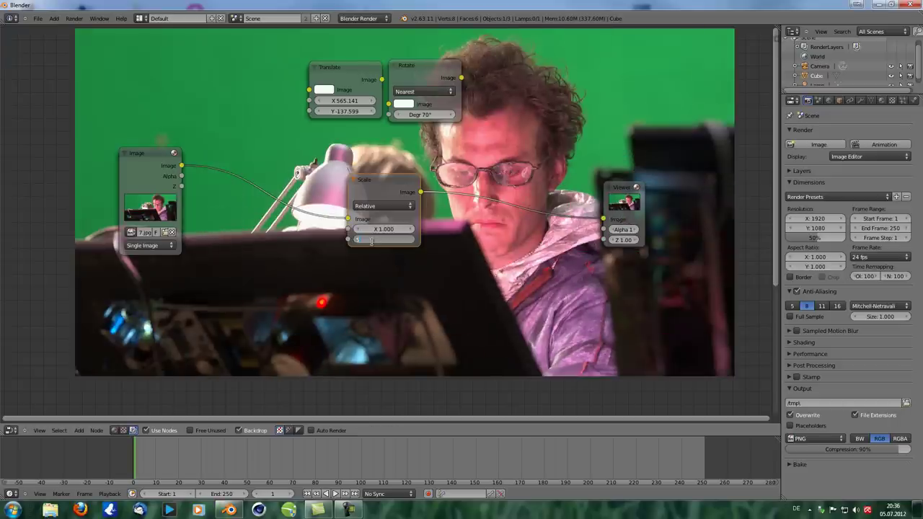
text(5)
key(Return)
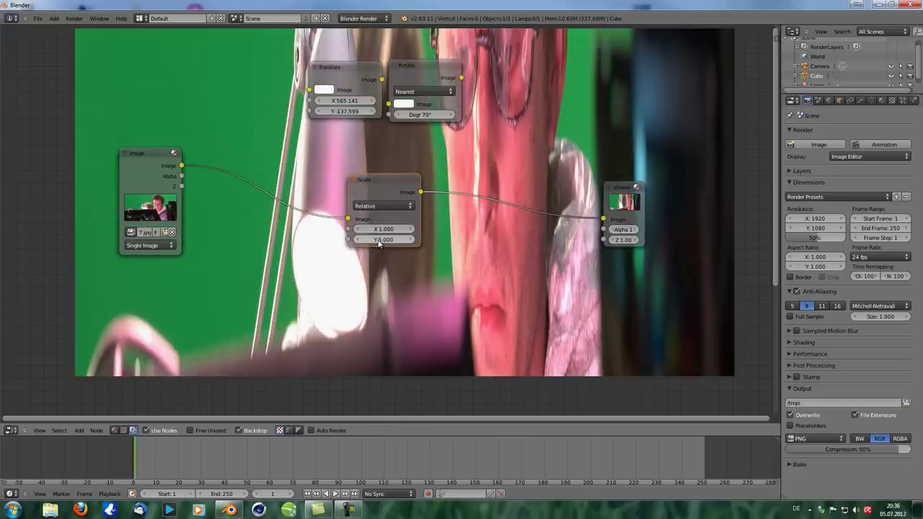
click(379, 242)
text(1)
key(Return)
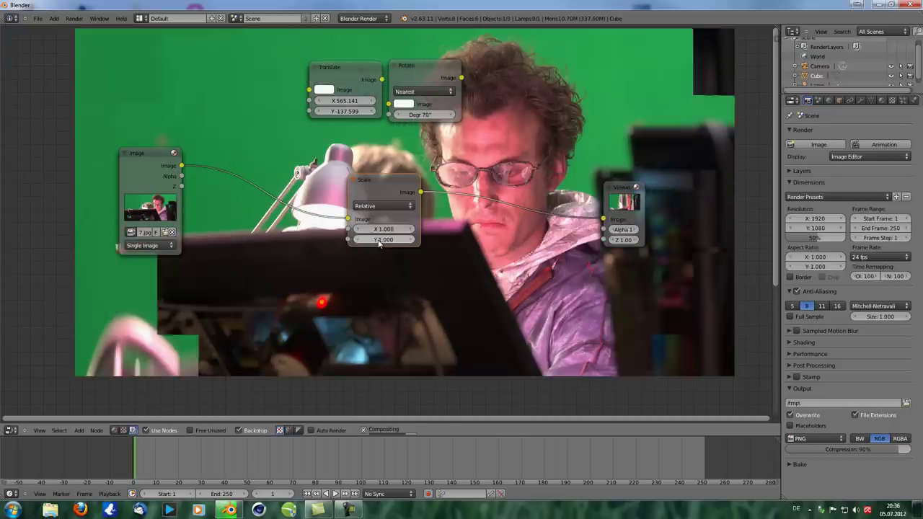
Step: Switch the Scale node to Absolute and set its size to X 4096 and Y 2160
click(376, 207)
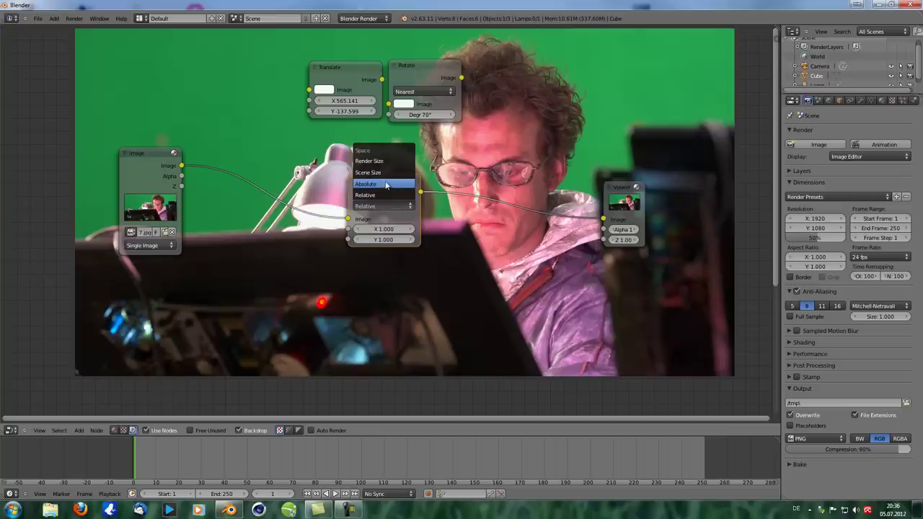
click(378, 185)
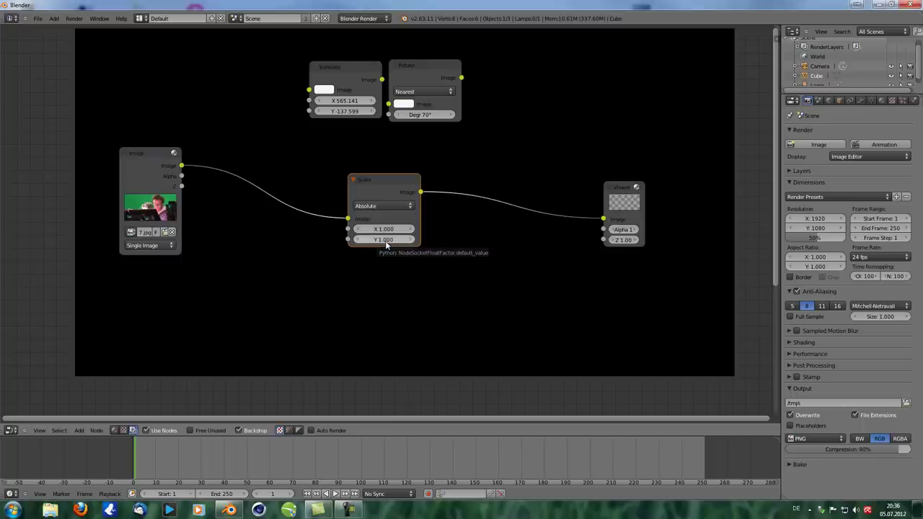
drag(149, 149, 141, 154)
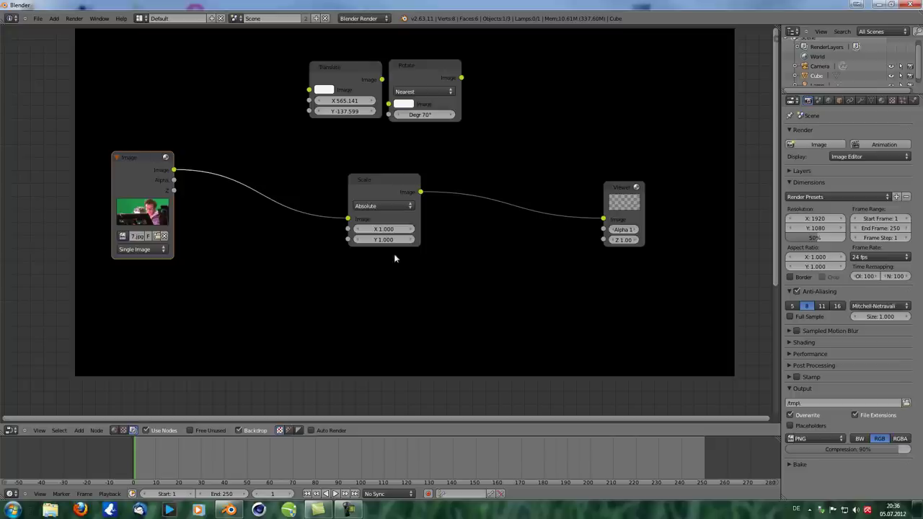
click(383, 230)
text(2048)
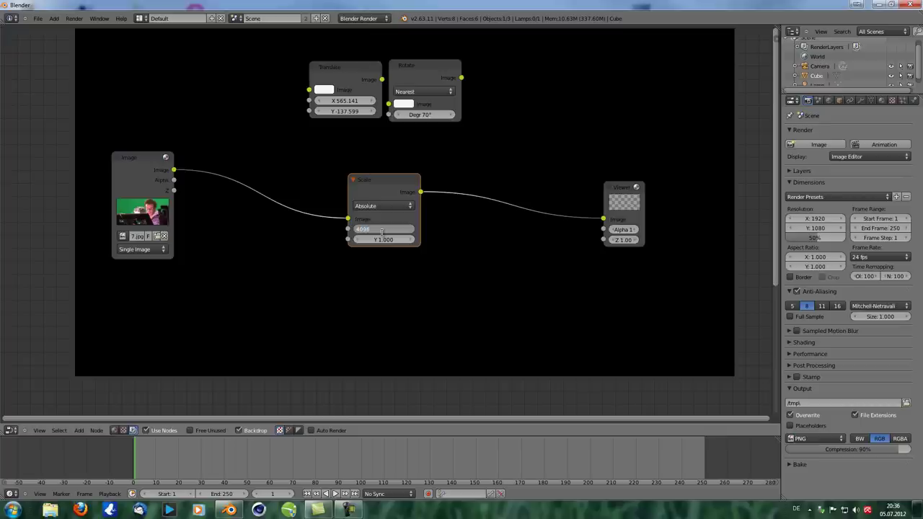
text(96)
click(384, 240)
text(2160)
key(Return)
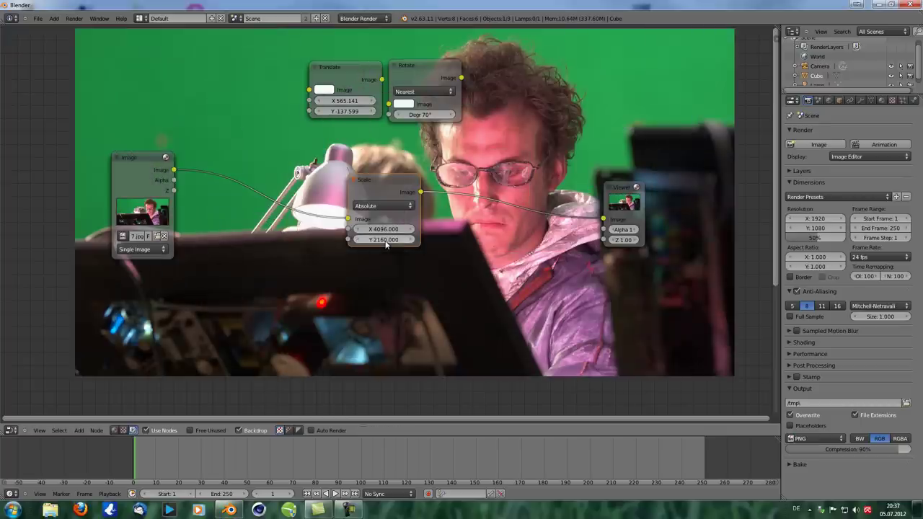
Step: Set the Scale node's absolute X size to 3000
click(380, 229)
text(38)
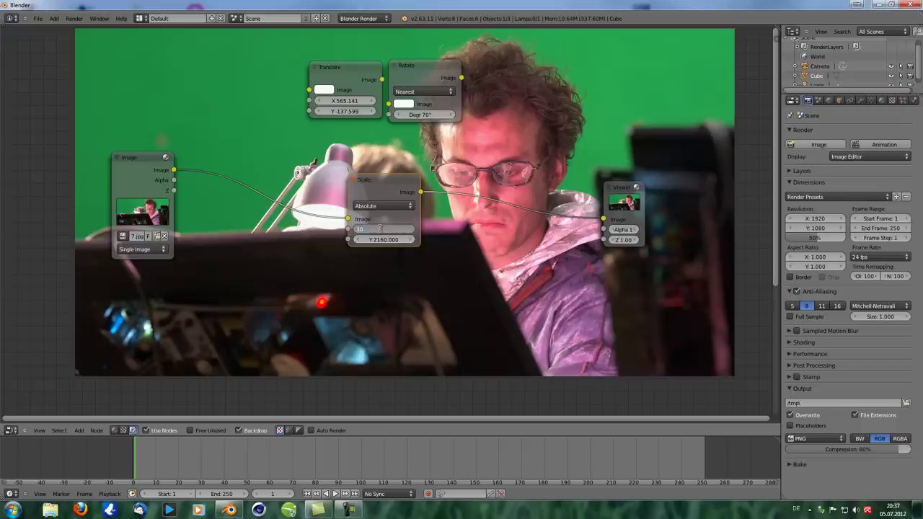
text(00.0)
key(Return)
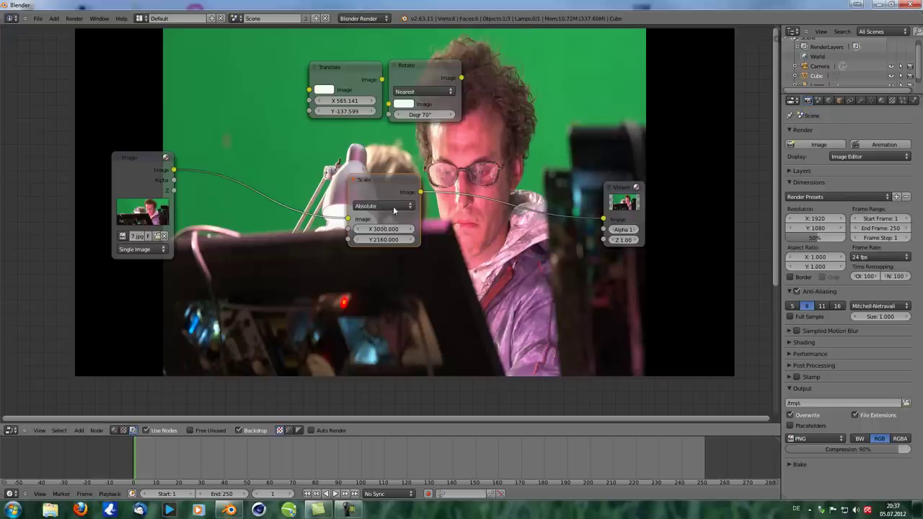
Step: Switch the Scale node to Scene Size and change X to about 3621 and Y to about 4562
click(392, 206)
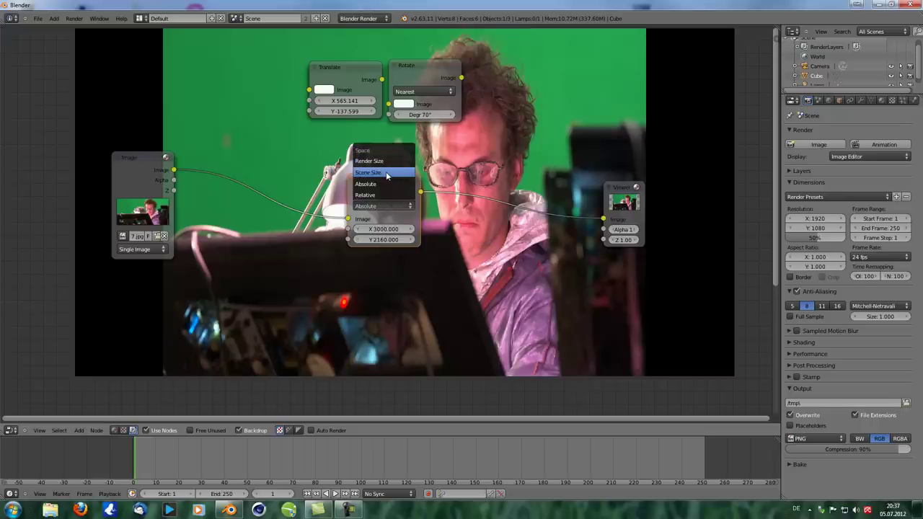
click(386, 174)
drag(382, 230, 448, 237)
drag(380, 244, 401, 244)
drag(392, 196, 380, 196)
drag(382, 242, 401, 243)
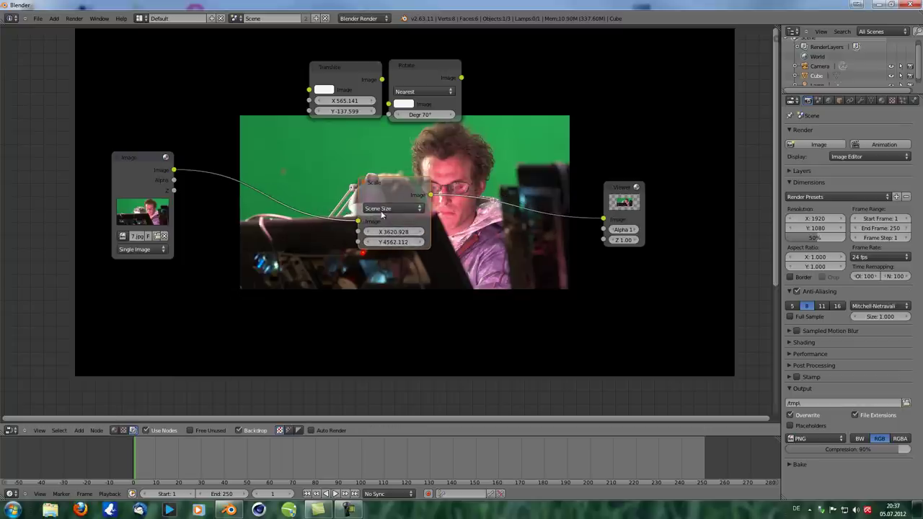
Step: Switch the Scale node back to Relative and set both X and Y to 1
click(393, 208)
click(396, 199)
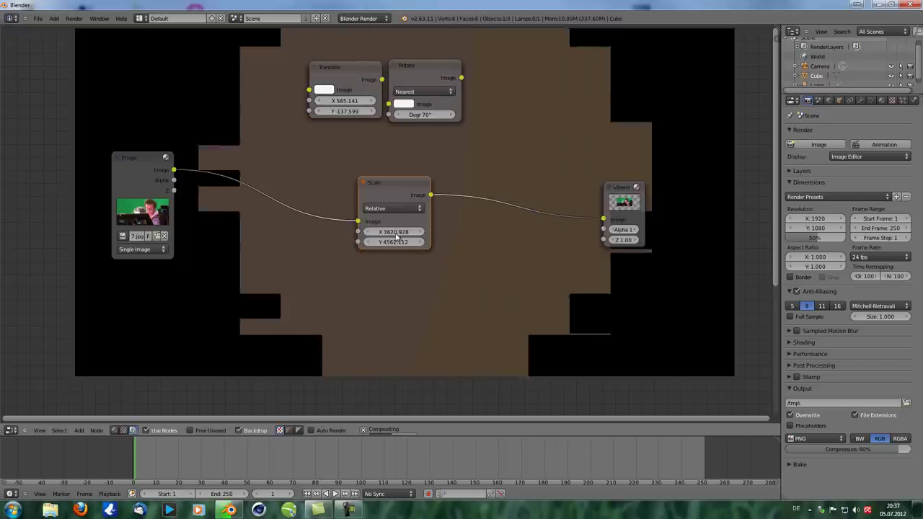
click(393, 232)
text(1)
key(Return)
click(392, 243)
text(1)
key(Return)
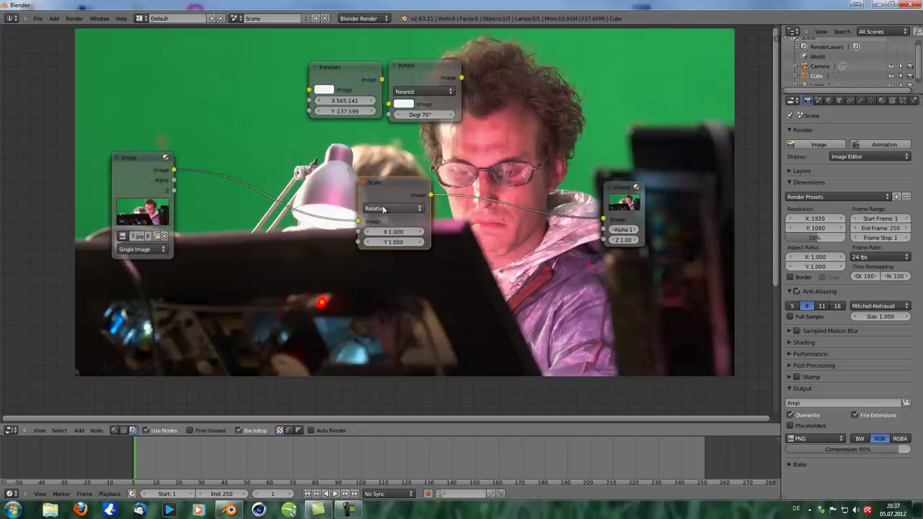
Step: Preview the Scale node's Scene Size mode and switch it to Render Size
click(382, 209)
click(398, 175)
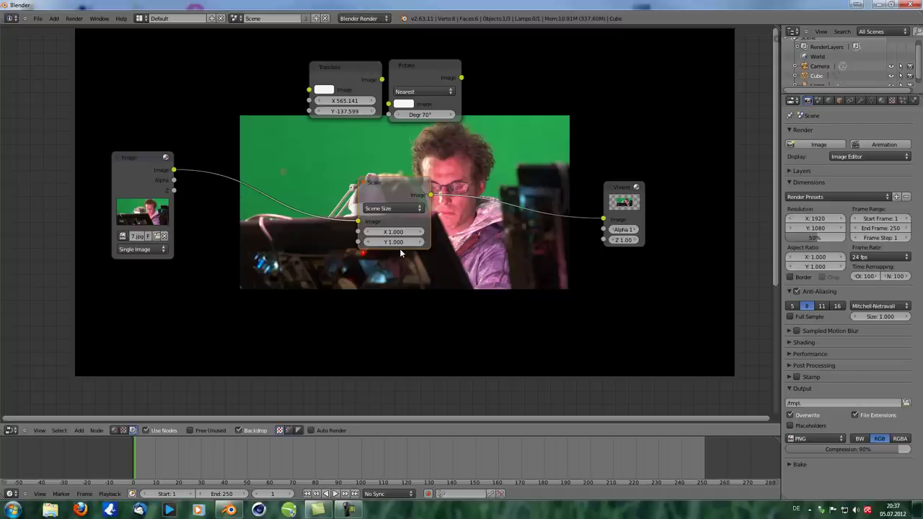
click(391, 208)
click(379, 163)
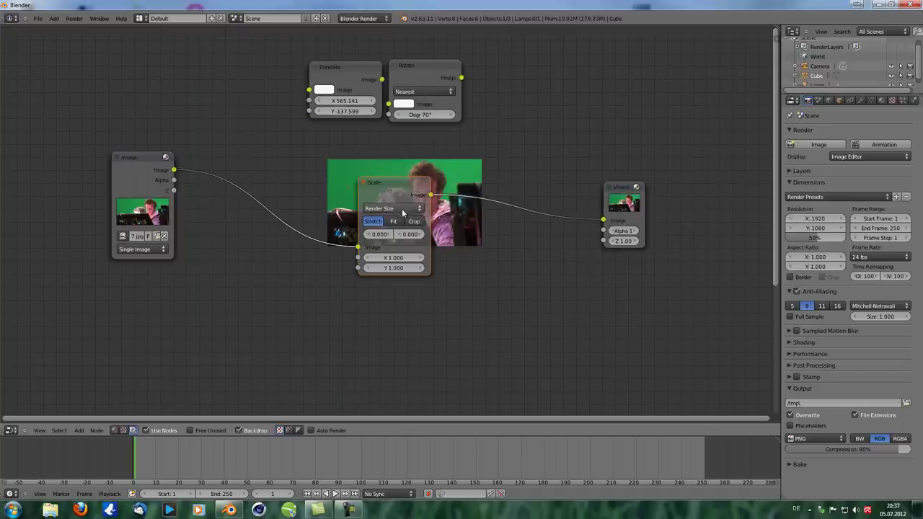
mouse_move(402, 191)
mouse_down()
mouse_move(394, 173)
mouse_move(403, 195)
mouse_up()
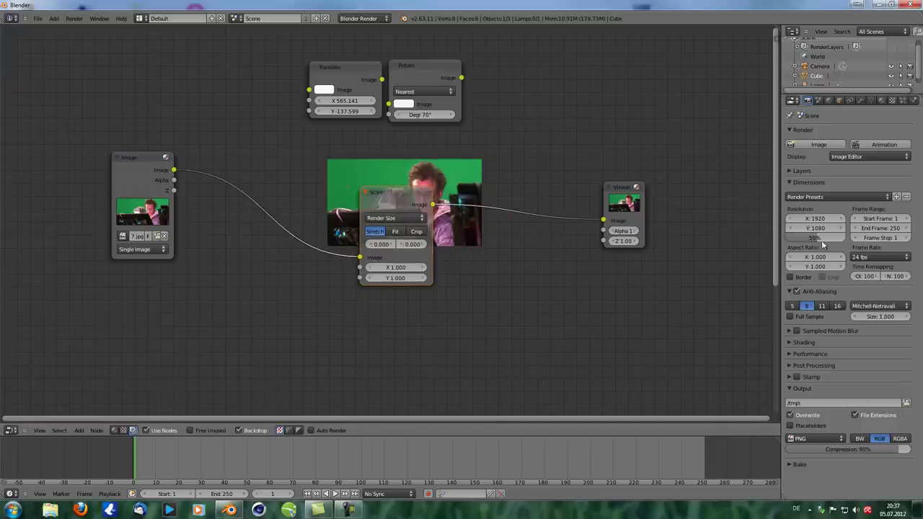
Step: Raise the render resolution percentage to 100% and reposition the Scale node slightly
mouse_move(389, 189)
mouse_down()
mouse_move(329, 215)
mouse_move(381, 225)
mouse_move(386, 208)
mouse_up()
drag(836, 239, 845, 241)
drag(393, 202, 382, 194)
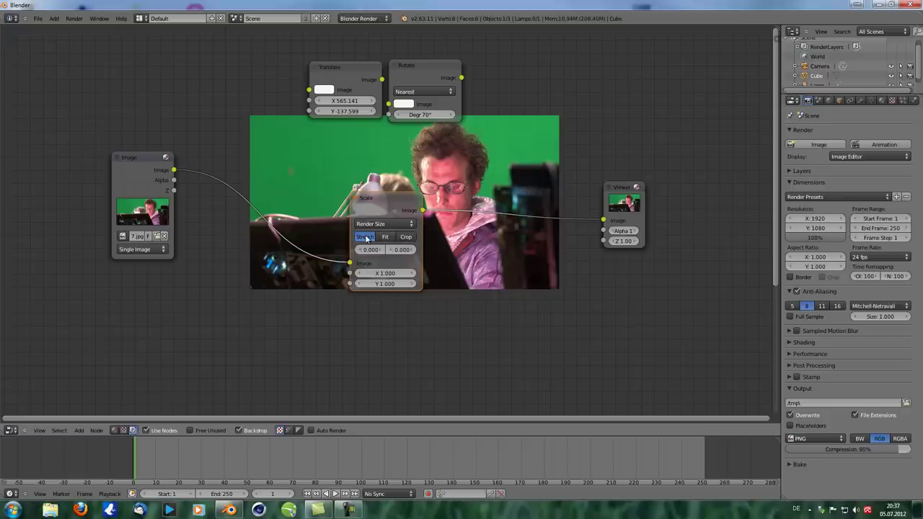
Step: Compare the Fit and Stretch framing methods on the Scale node and choose Crop
click(385, 238)
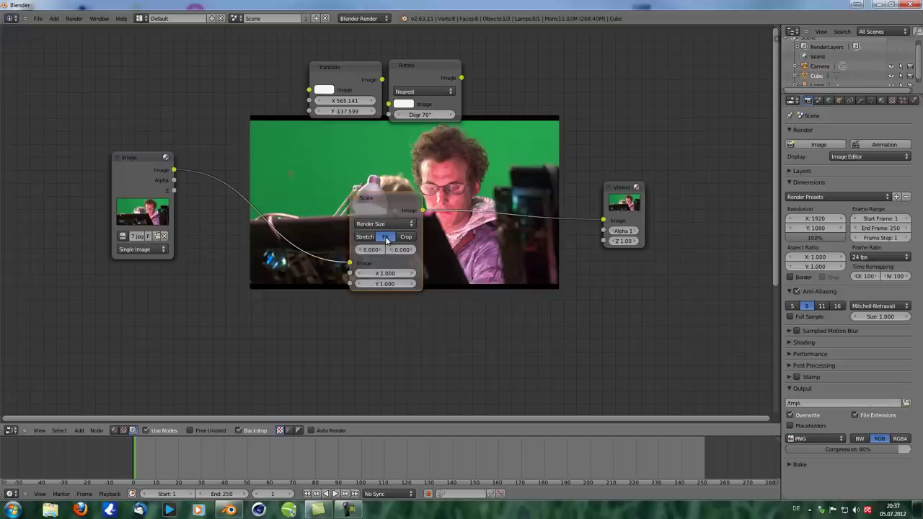
mouse_move(472, 269)
middle_down()
mouse_move(458, 249)
mouse_move(469, 255)
middle_up()
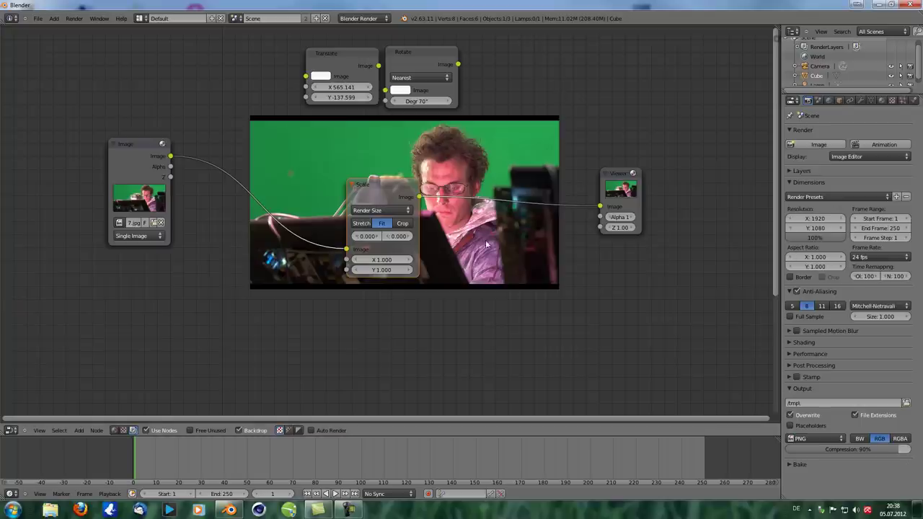
click(362, 224)
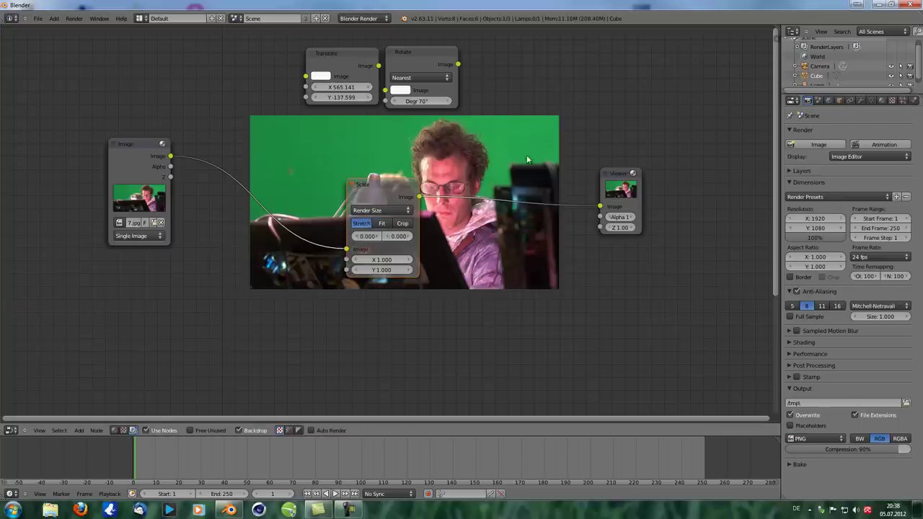
click(401, 224)
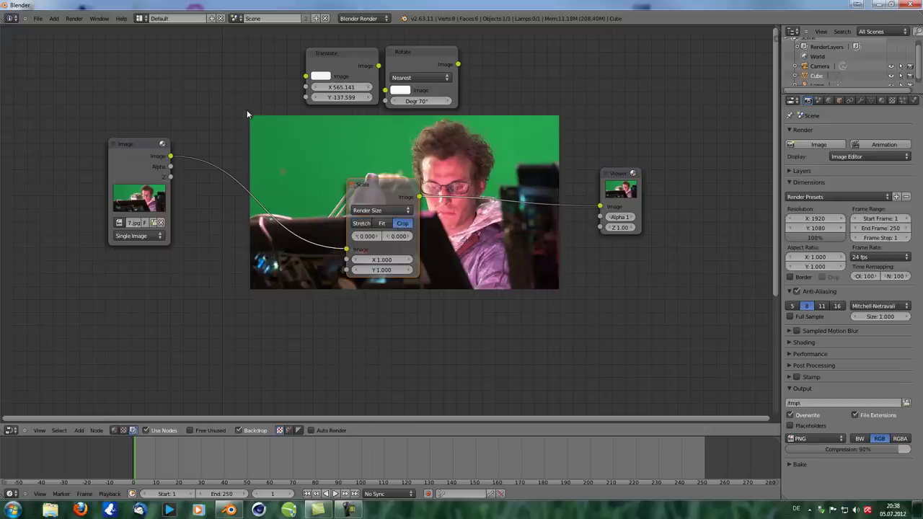
Step: Compare the Fit and Crop framing methods on the Scale node, finishing on Crop
click(383, 224)
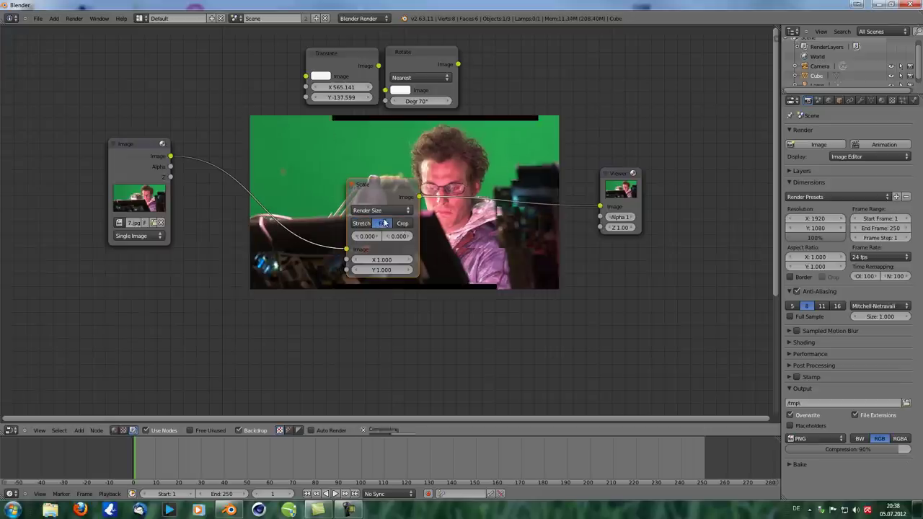
click(402, 223)
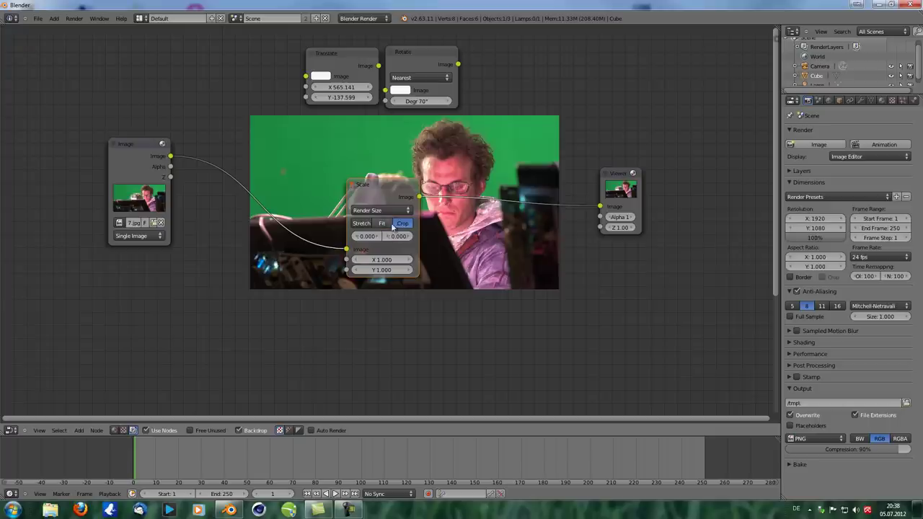
click(383, 223)
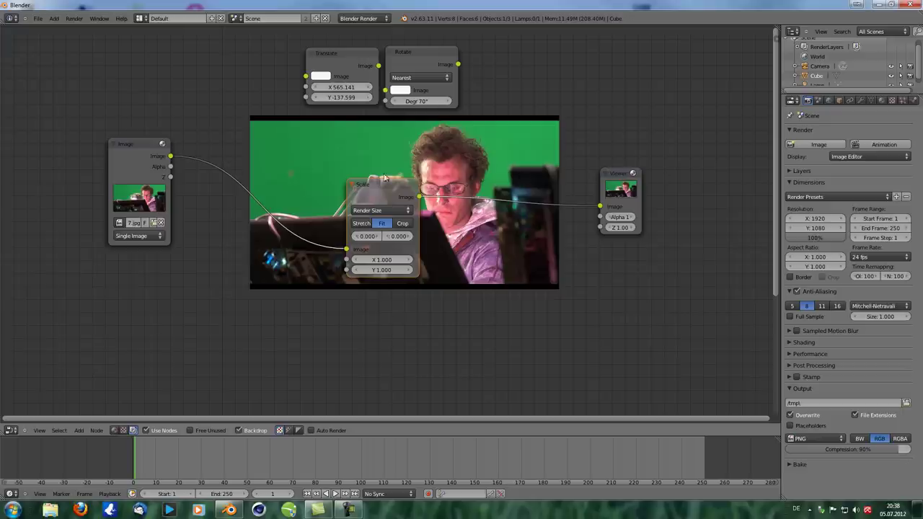
click(403, 224)
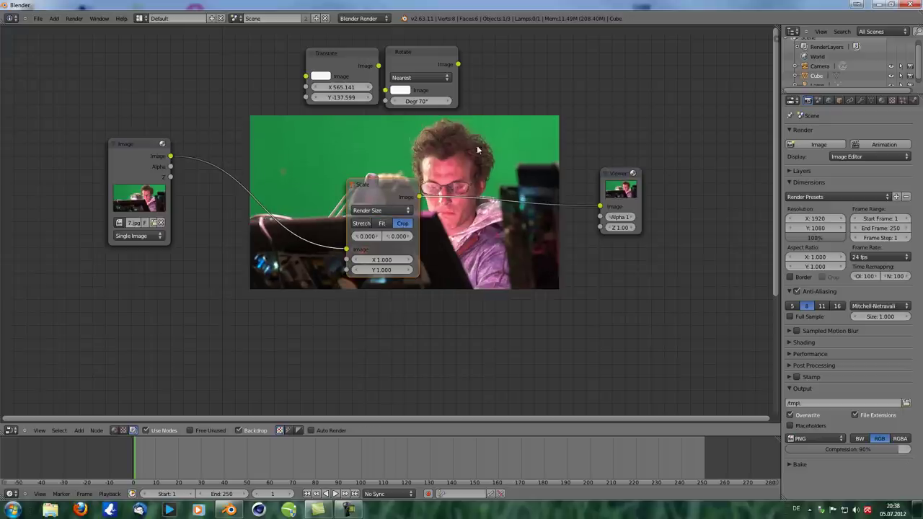
Step: Shift the cropped image with the Scale node's framing offsets, about 0.28 horizontally and 0.08 vertically
mouse_move(367, 238)
mouse_down()
mouse_move(376, 239)
mouse_move(362, 243)
mouse_up()
click(365, 239)
text(1)
key(Return)
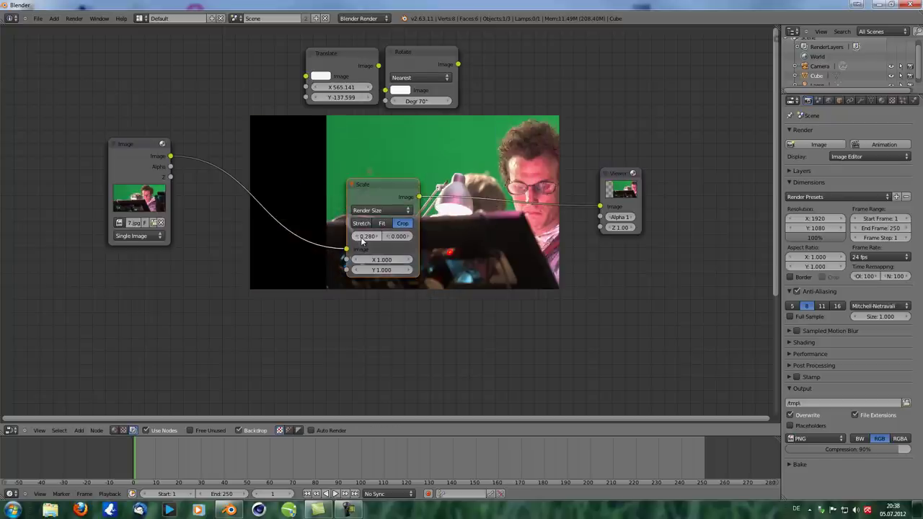
drag(400, 239, 396, 241)
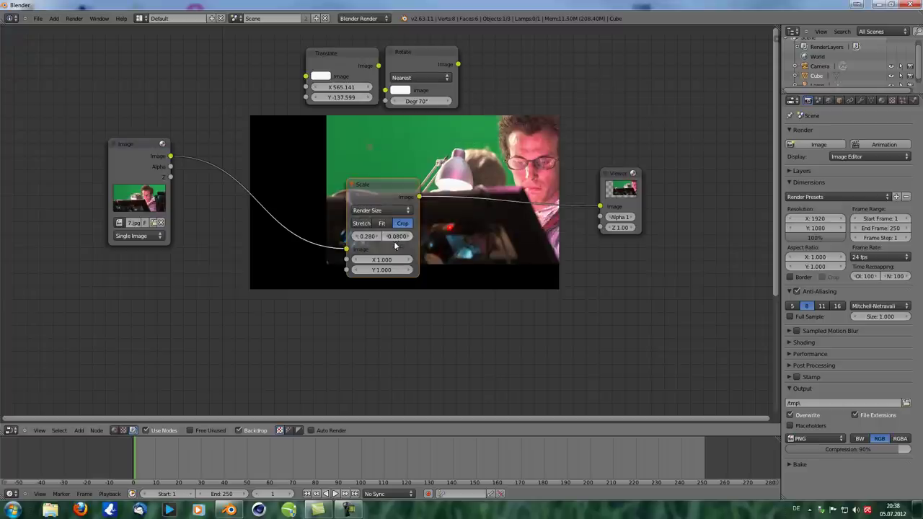
Step: Change the Scale node's X to 64.648 and Y to 40.272 while trying Stretch framing and then Fit
mouse_move(383, 263)
mouse_down()
mouse_move(406, 270)
mouse_move(378, 261)
mouse_move(389, 261)
mouse_up()
click(364, 224)
mouse_move(382, 270)
mouse_down()
mouse_move(396, 269)
mouse_move(392, 260)
mouse_up()
click(387, 225)
drag(379, 269, 386, 270)
click(377, 259)
Step: Reset both framing offsets of the Scale node to 0 and choose Stretch framing
click(380, 210)
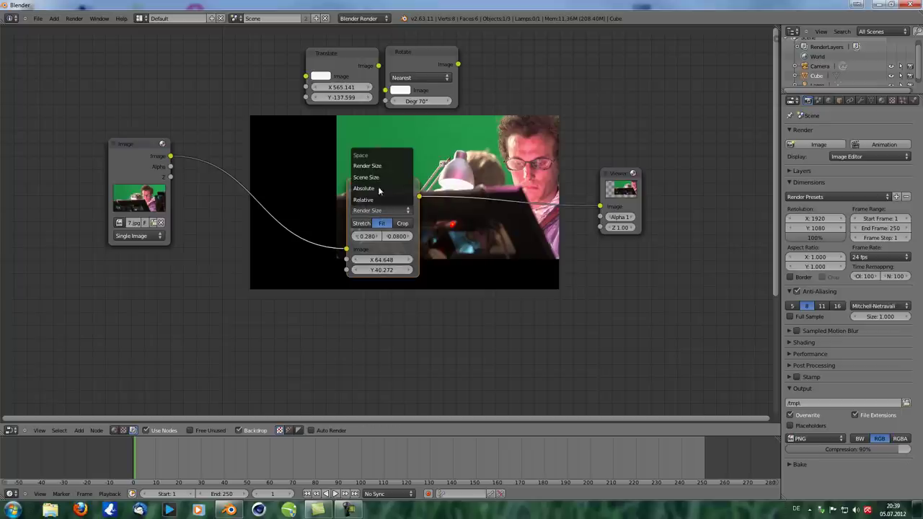
click(368, 235)
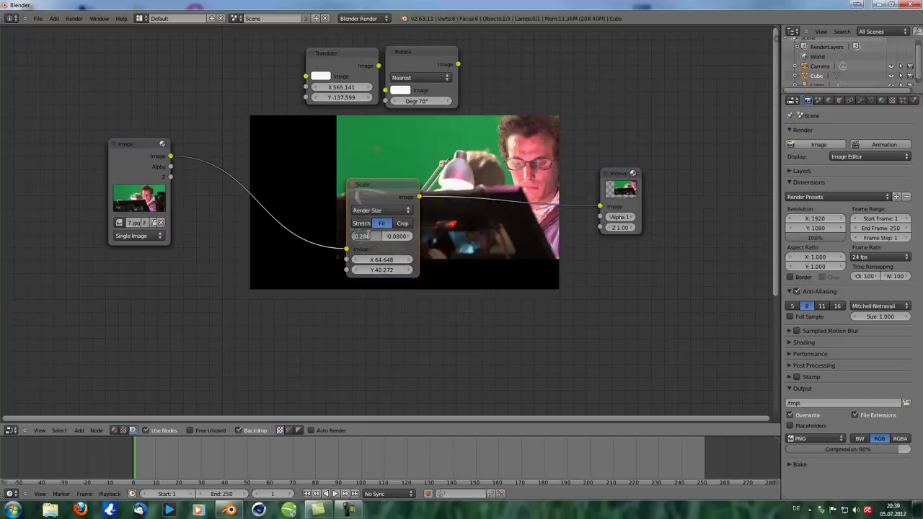
click(372, 266)
click(365, 236)
text(0)
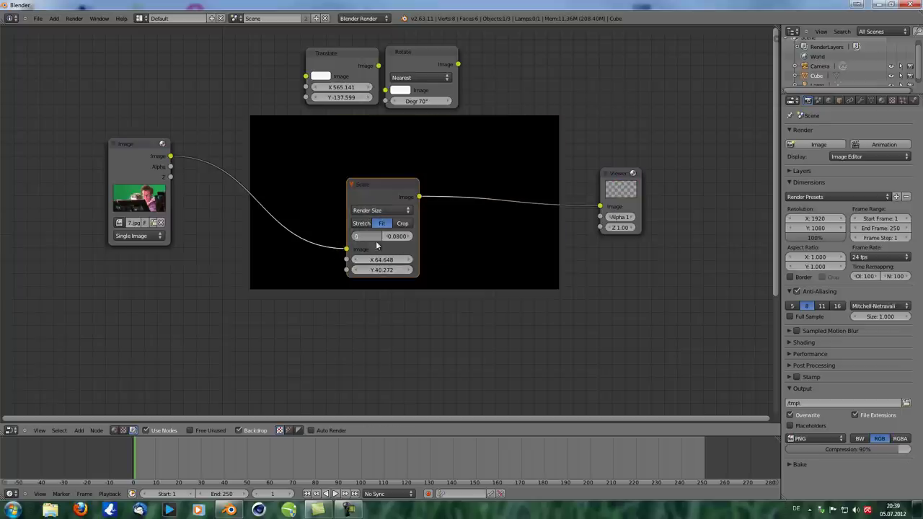
key(Return)
drag(400, 242, 399, 237)
click(361, 223)
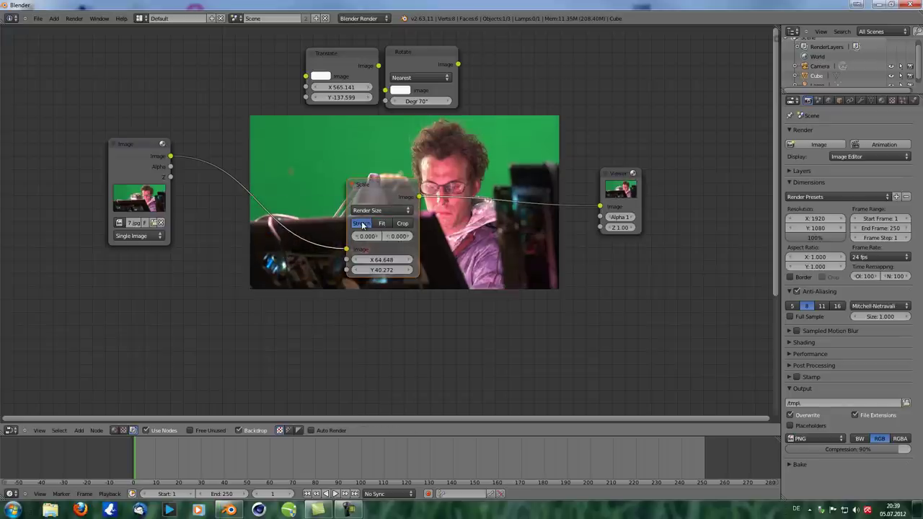
Step: Preview the Scale node's Scene Size mode and switch it back to Render Size
click(378, 209)
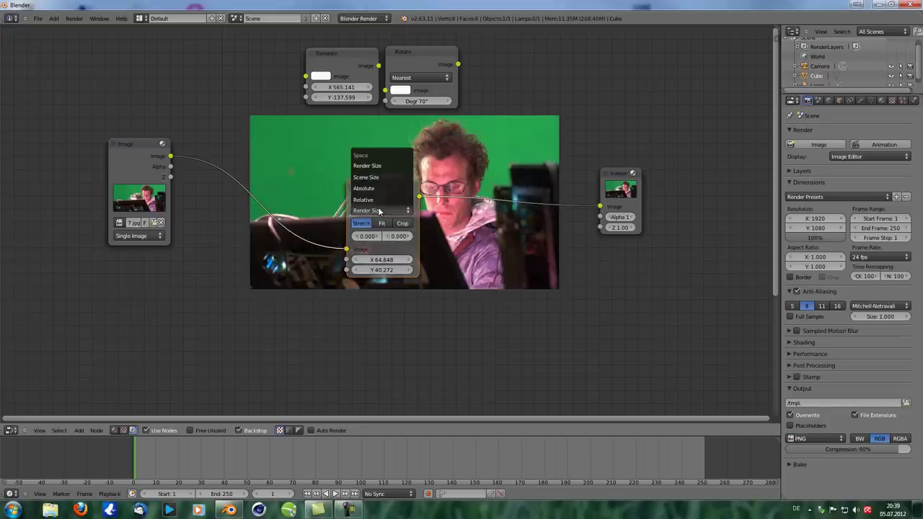
click(378, 178)
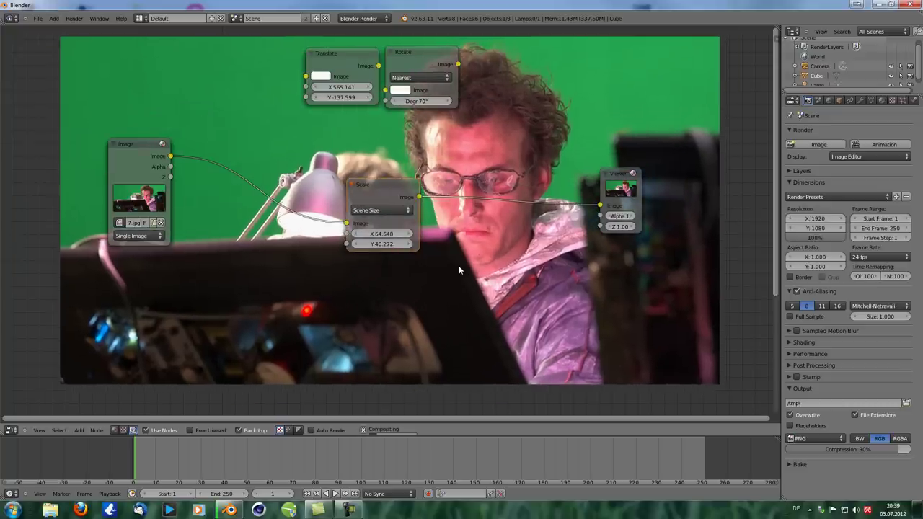
click(381, 209)
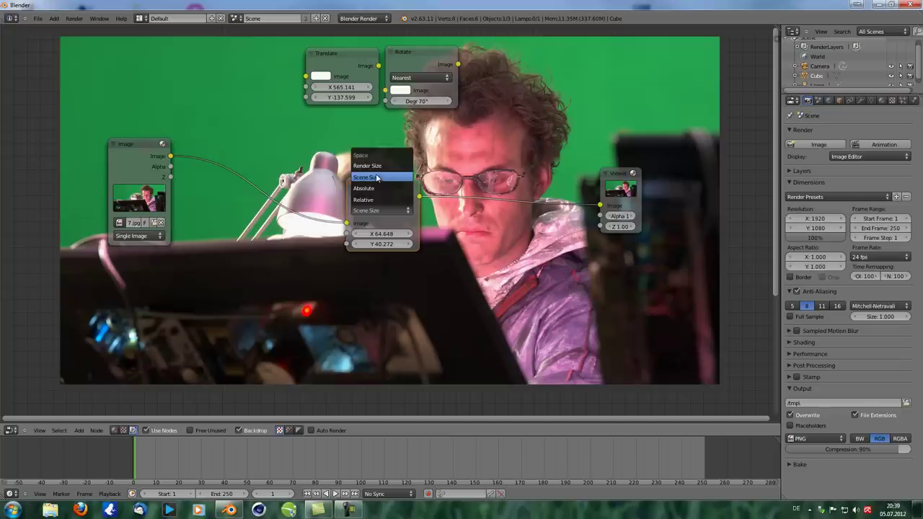
click(375, 166)
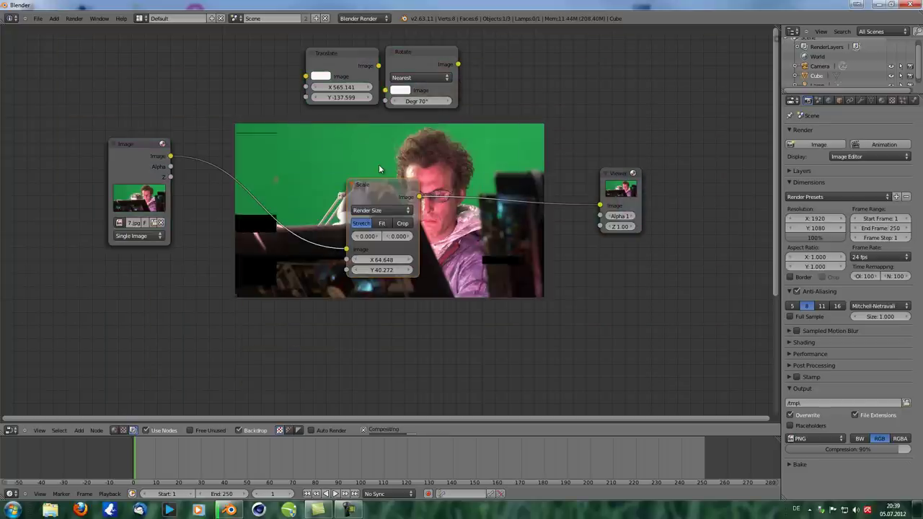
Step: Move the Scale node up beside the Rotate node and cut its links to the Image and Viewer nodes
drag(376, 185, 388, 176)
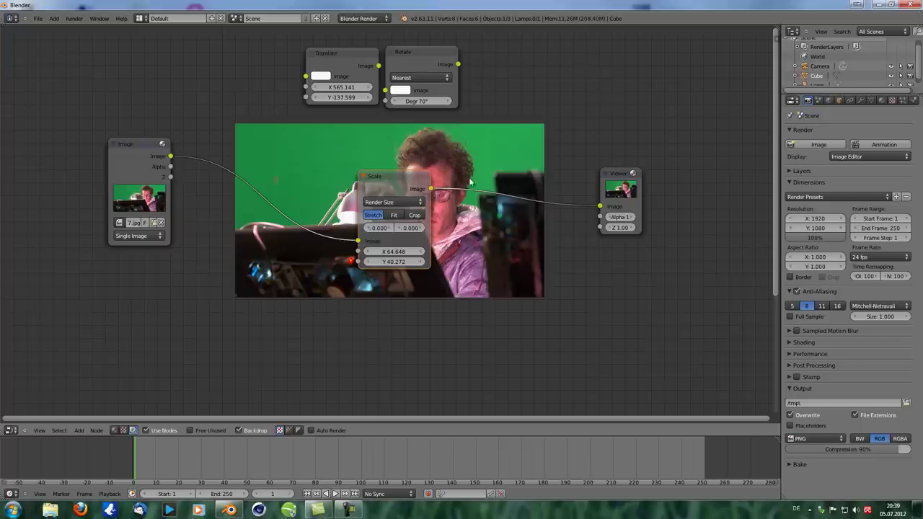
drag(375, 178, 367, 176)
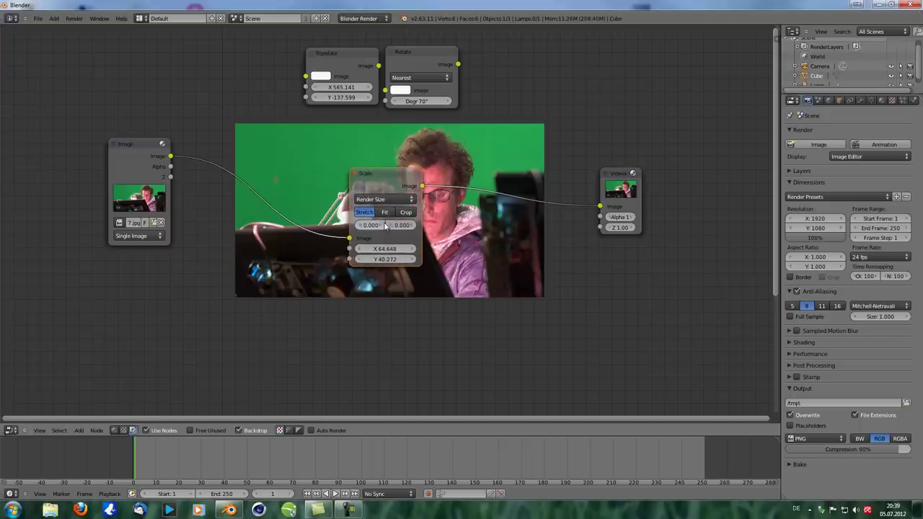
click(390, 199)
drag(401, 180, 521, 41)
ctrl+drag(315, 196, 326, 198)
ctrl+drag(595, 108, 542, 189)
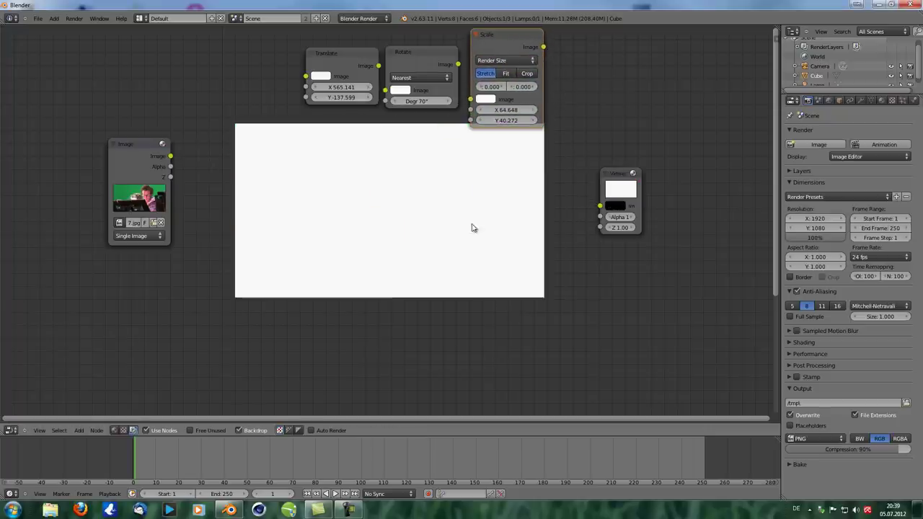
Step: Add a Flip distort node and insert it into the connection between the Image and Viewer nodes
key(shift+a)
mouse_move(458, 227)
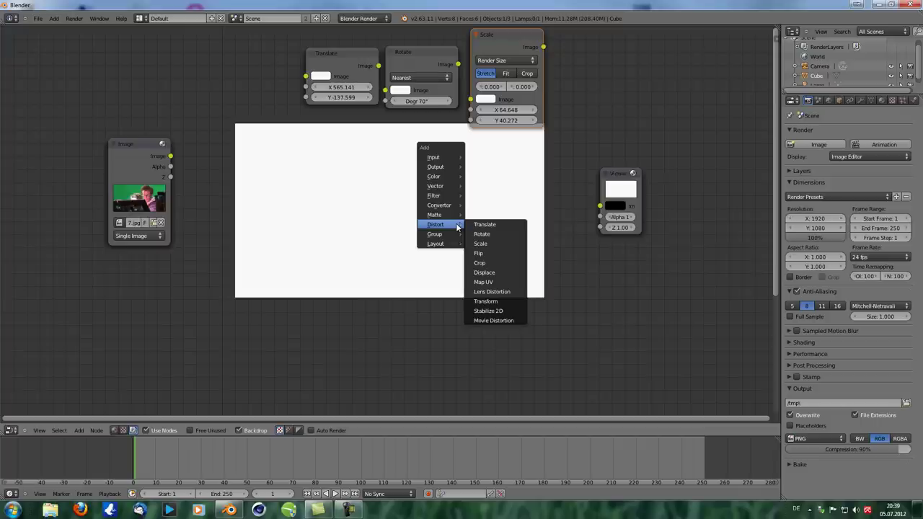
click(489, 256)
click(336, 164)
ctrl+shift+click(129, 148)
drag(349, 172, 400, 167)
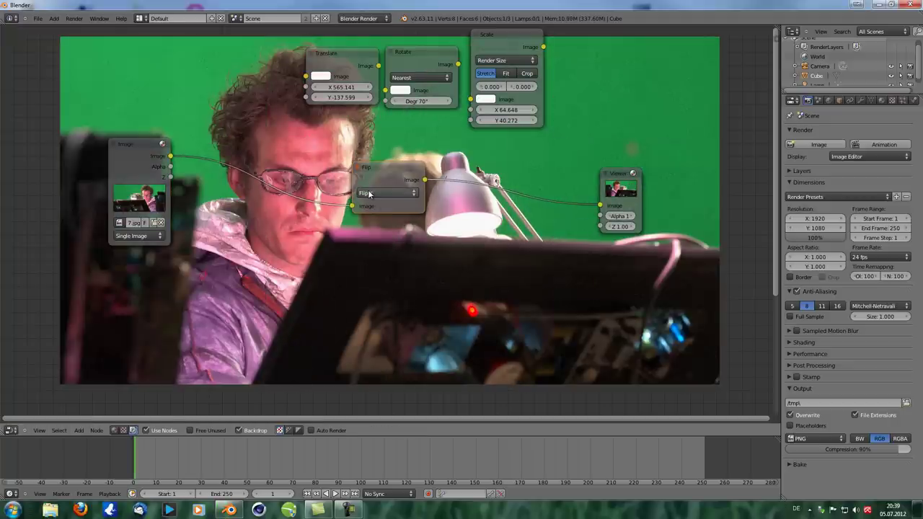
Step: Switch the Flip node's axis to Flip Y, then to Flip X & Y
click(382, 194)
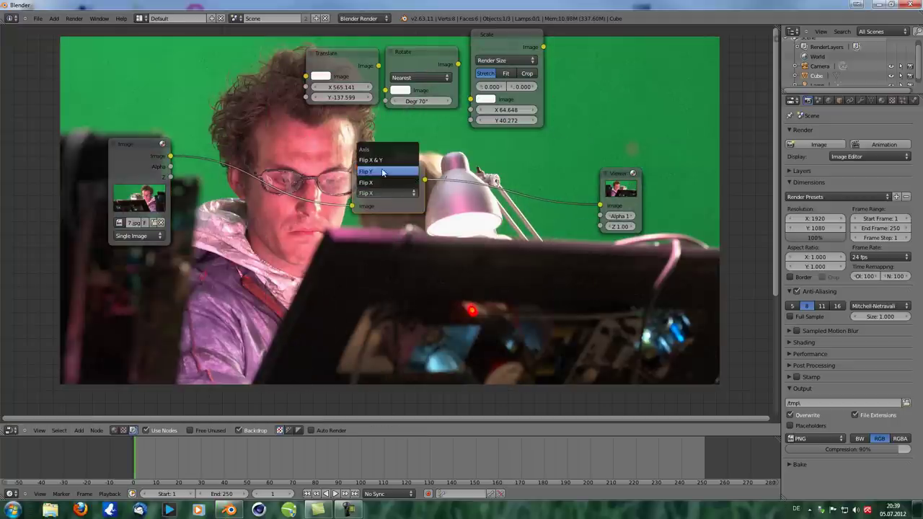
click(385, 196)
click(383, 194)
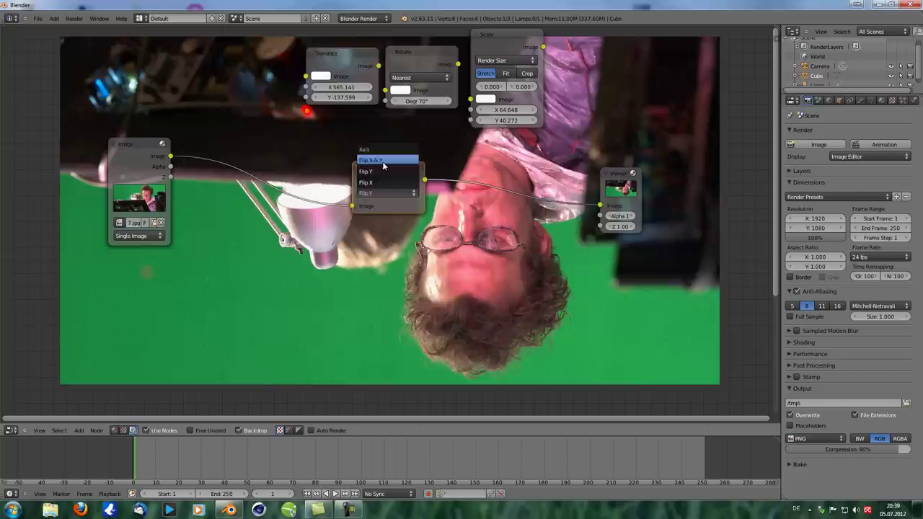
click(382, 161)
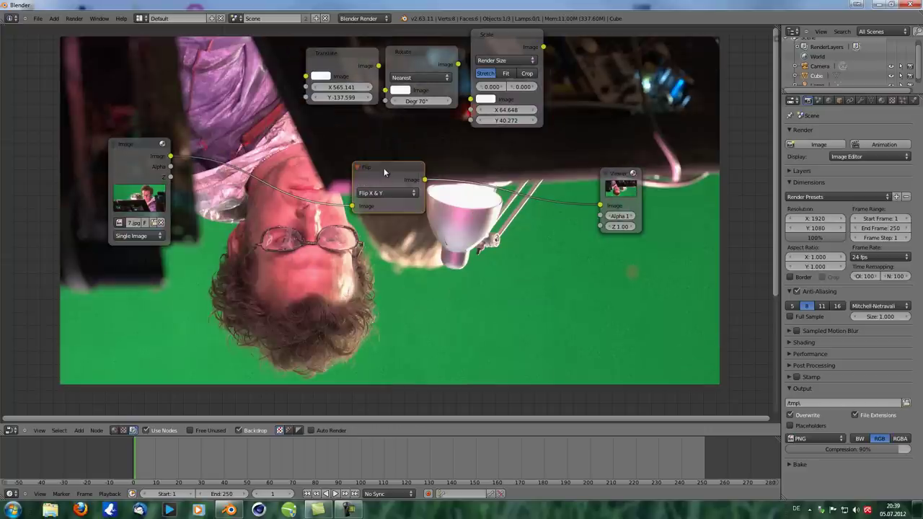
Step: Duplicate the Flip node and insert the copy between the first Flip node and the Viewer
drag(385, 168, 343, 173)
key(shift+d)
click(450, 179)
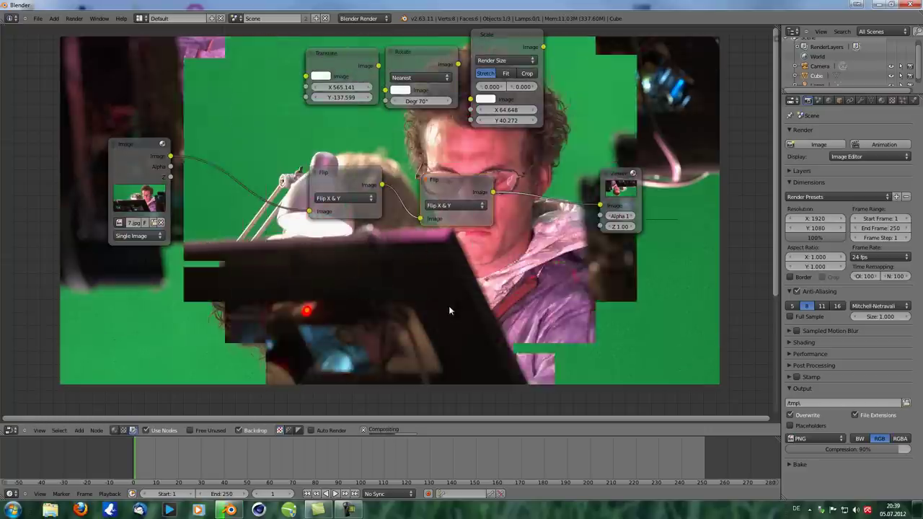
drag(366, 178, 346, 182)
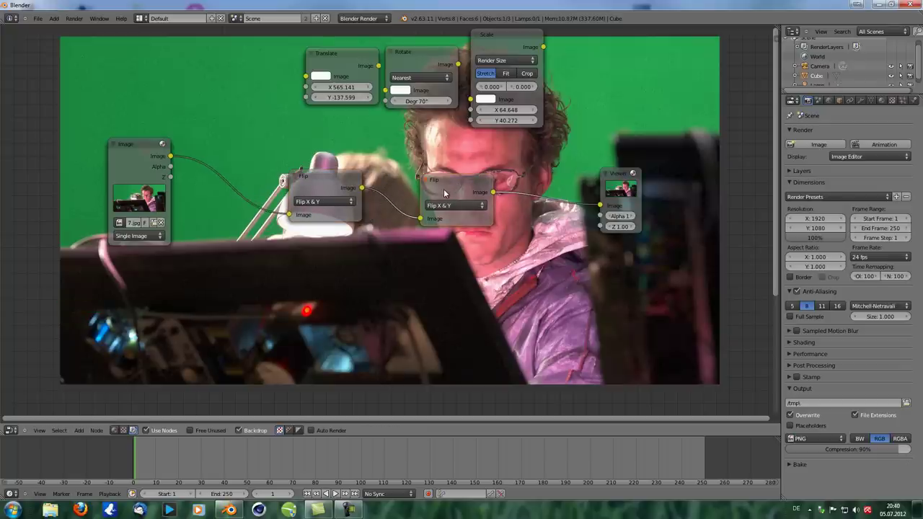
Step: Set the second Flip node to Flip Y and the first one to Flip X
click(449, 205)
click(448, 187)
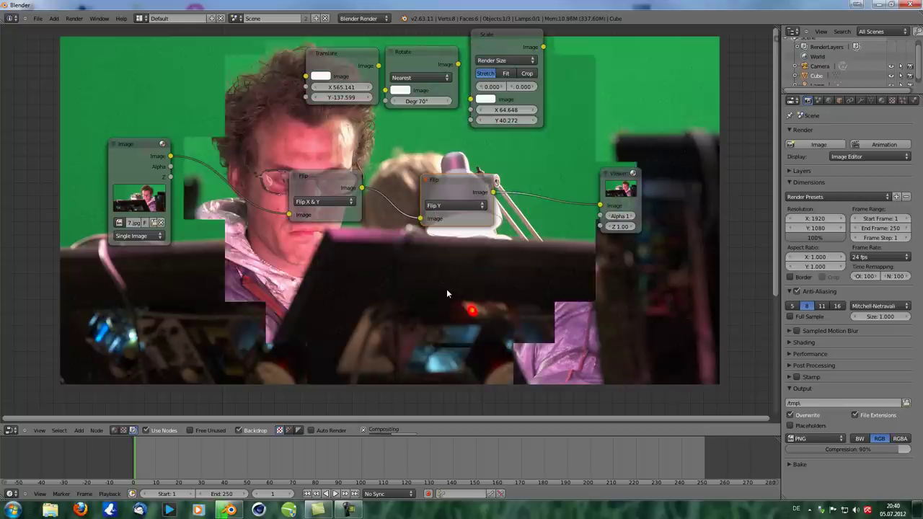
click(336, 202)
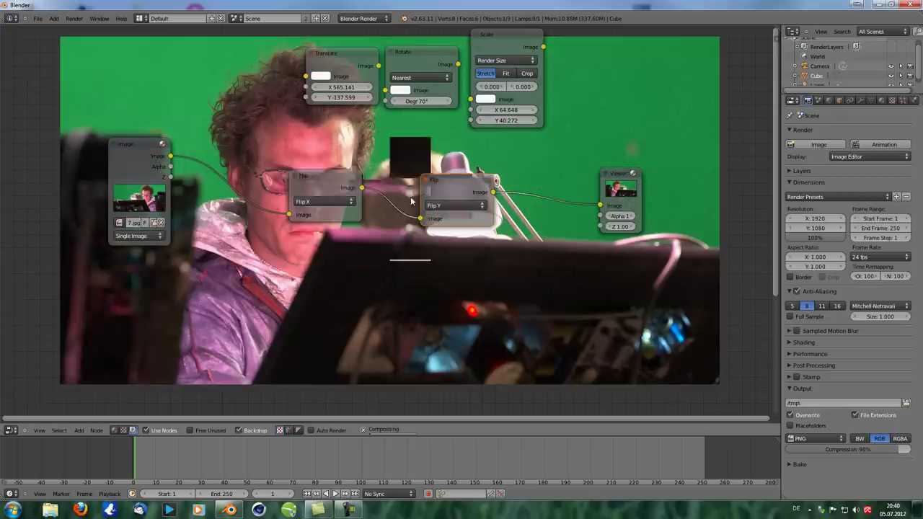
click(336, 191)
Step: Delete the second Flip node while keeping the connection, and move the remaining Flip node up beside the Translate node
click(443, 195)
key(ctrl+x)
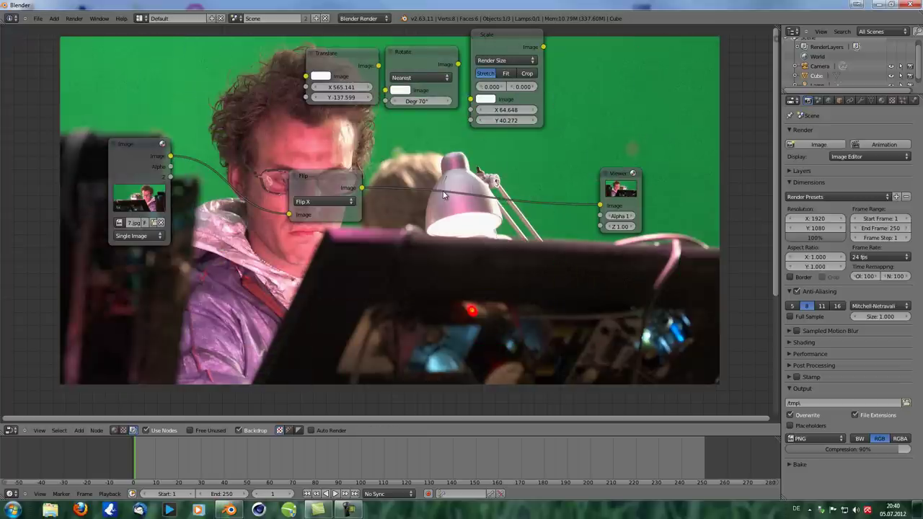
drag(328, 178, 261, 57)
Step: Cut the Flip node's links and connect the Image node directly to the Viewer
ctrl+drag(173, 90, 207, 143)
ctrl+drag(589, 157, 520, 225)
ctrl+shift+click(151, 165)
Step: Add a Crop distort node and insert it into the connection between the Image and Viewer nodes
key(shift+a)
mouse_move(354, 235)
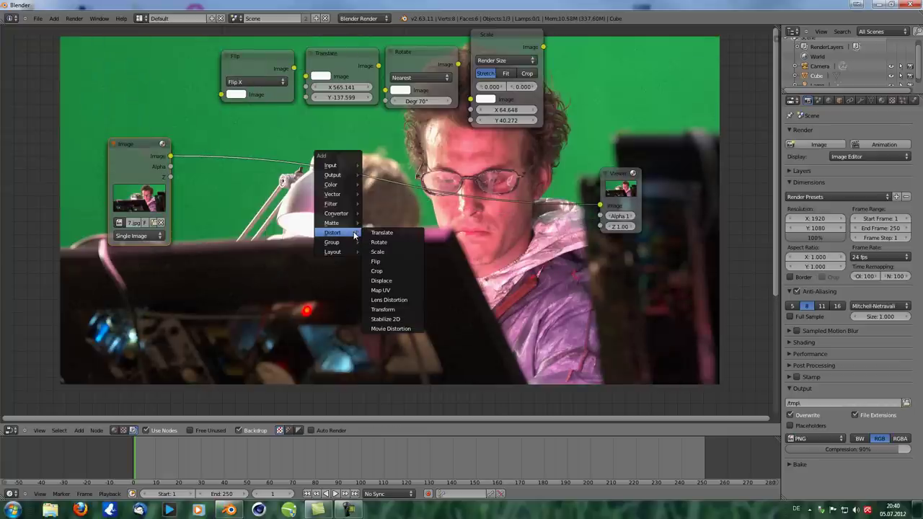
click(377, 270)
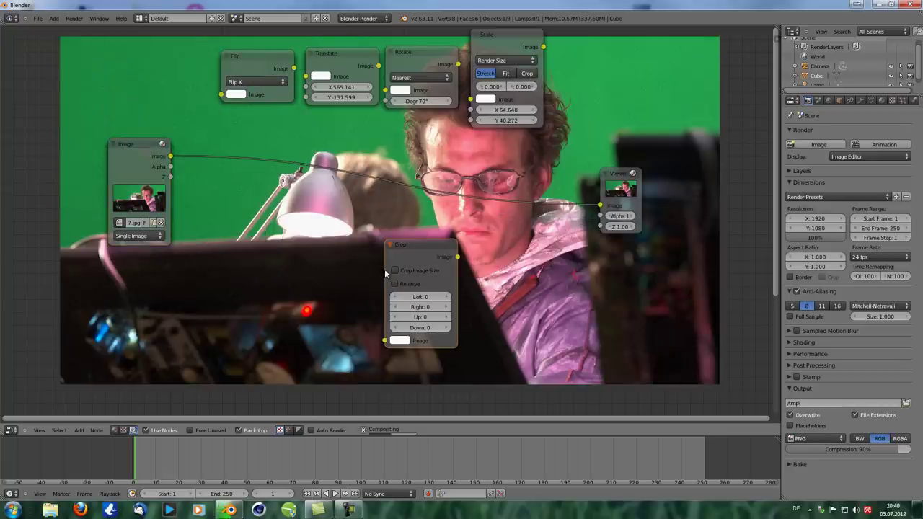
click(391, 155)
mouse_move(379, 170)
mouse_down()
mouse_move(376, 200)
mouse_move(379, 186)
mouse_up()
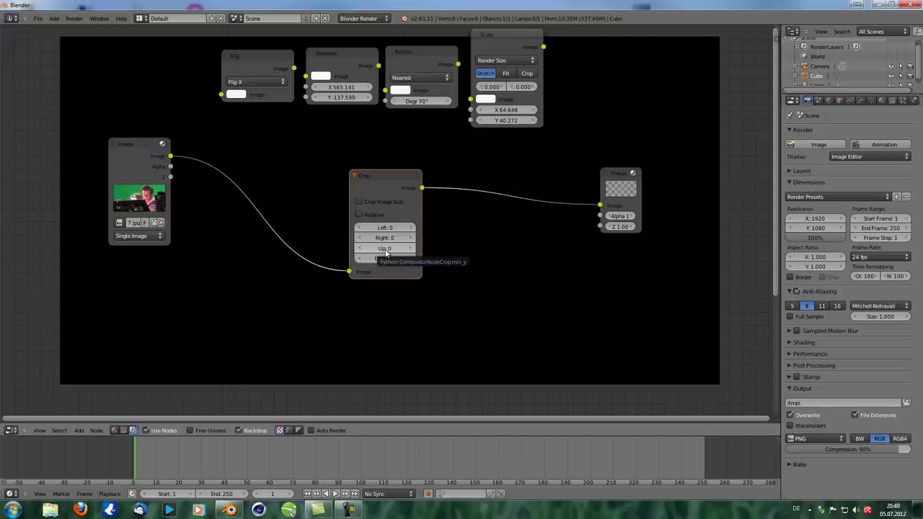
Step: Set the Crop node's Up value to 2160 and Right value to 491, and move the node up slightly
drag(382, 248, 387, 251)
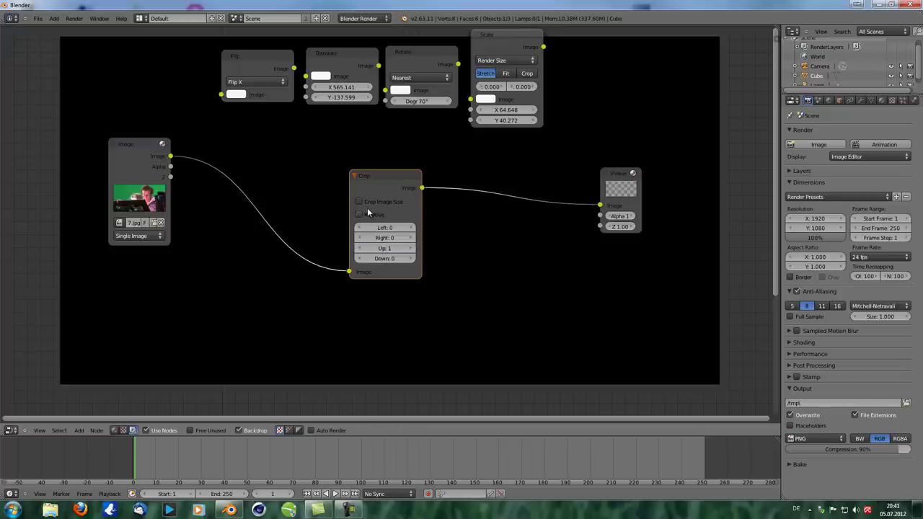
click(372, 248)
text(2160)
key(Return)
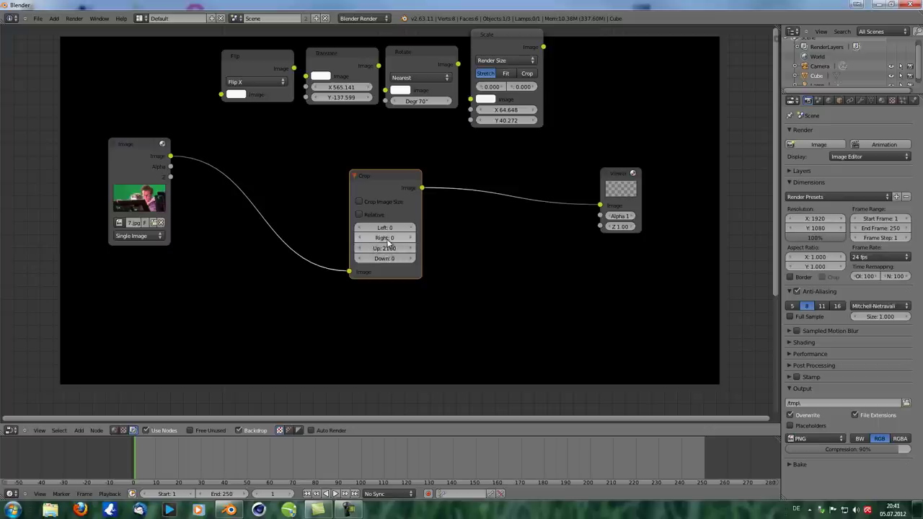
drag(386, 238, 502, 239)
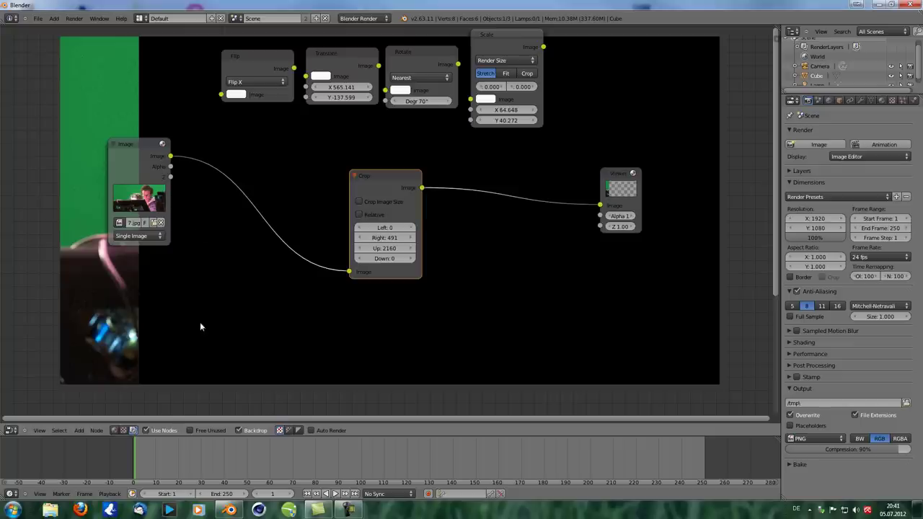
drag(389, 173, 387, 164)
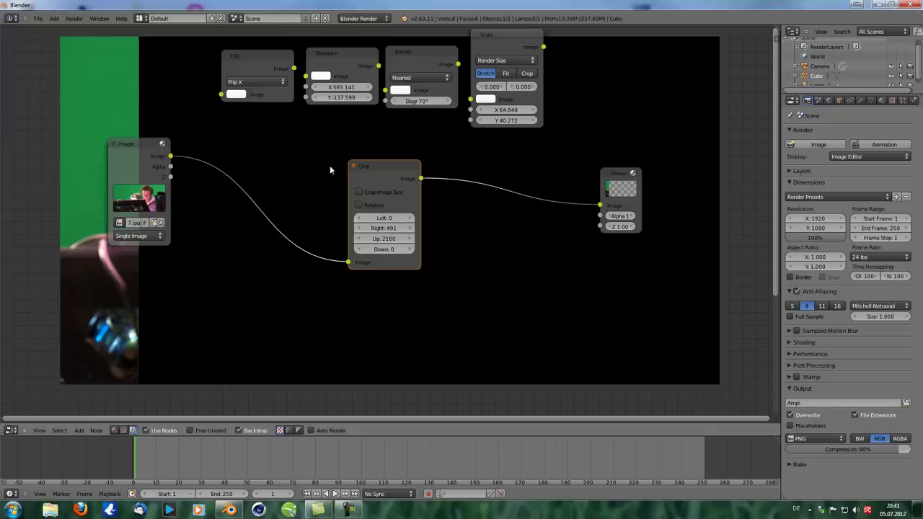
drag(366, 168, 366, 165)
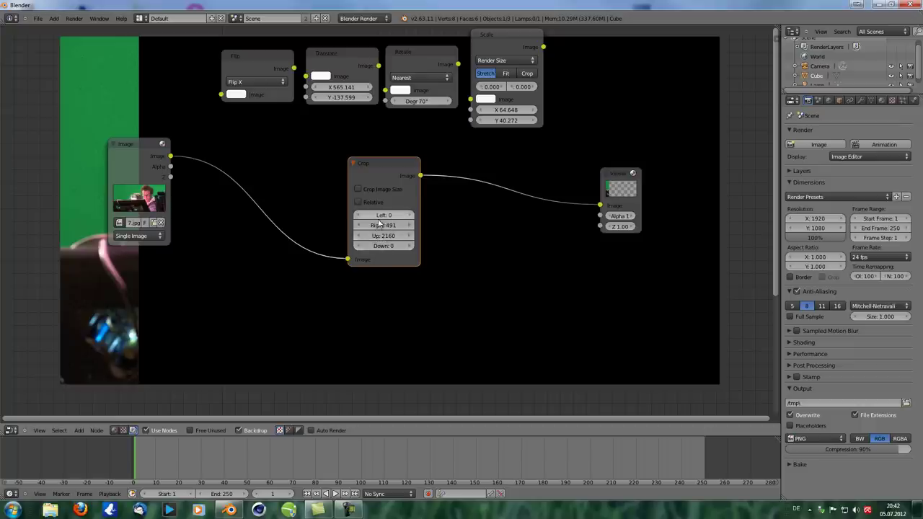
Step: Set the Crop node's Right value to 509 and Left value to 2133, and move the node up slightly
drag(382, 227, 399, 228)
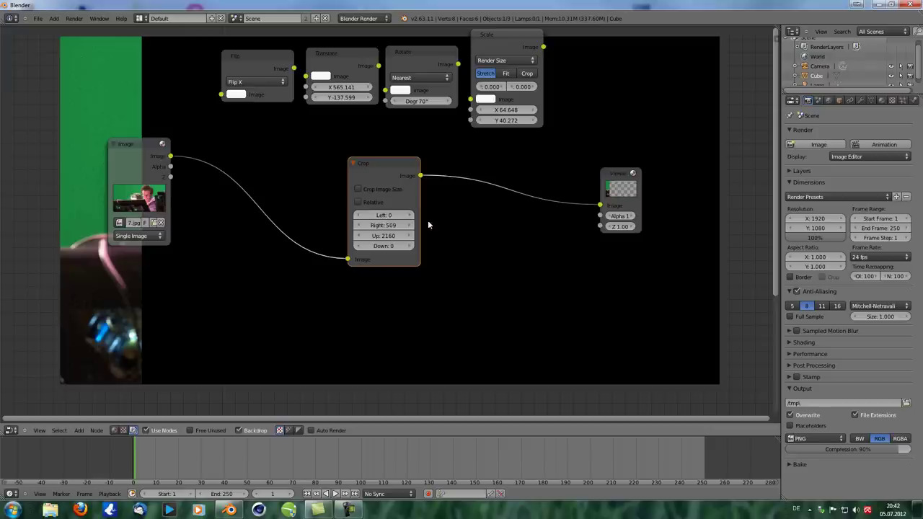
click(387, 214)
text(600)
key(Return)
drag(390, 216, 399, 215)
click(375, 215)
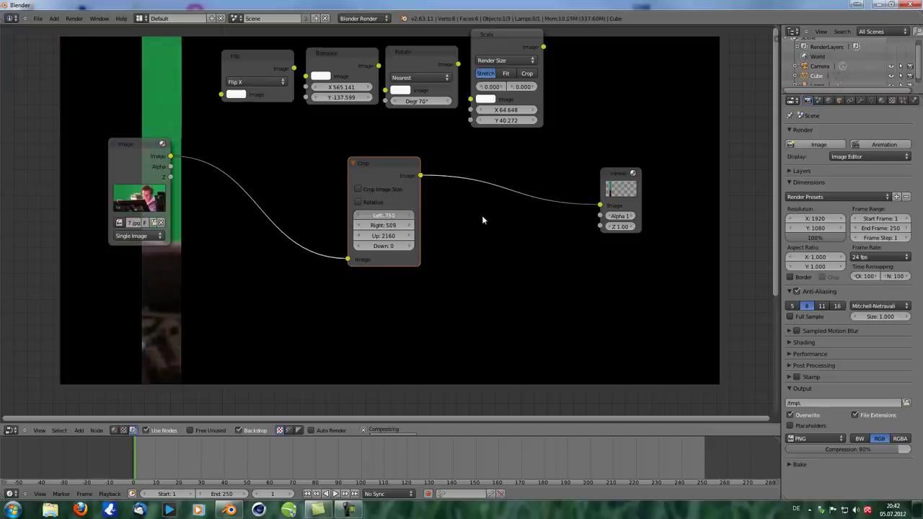
text(2133)
key(Return)
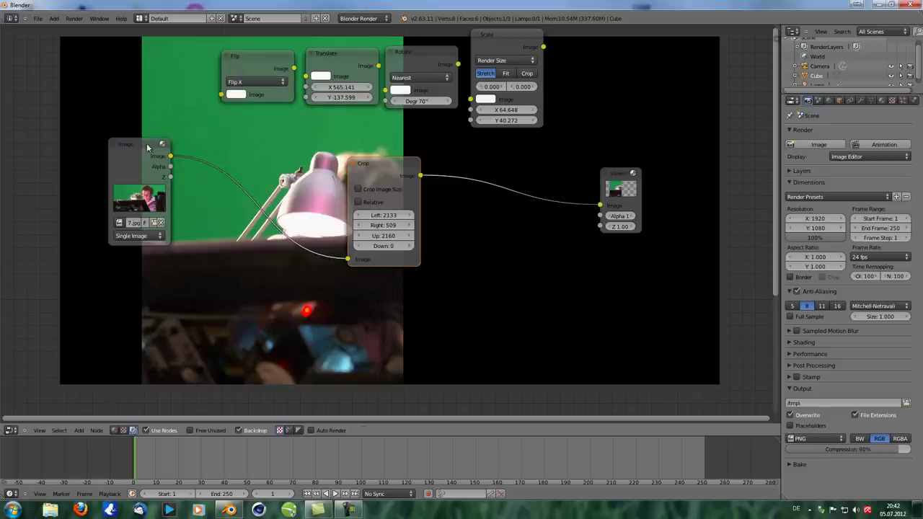
drag(401, 173, 417, 165)
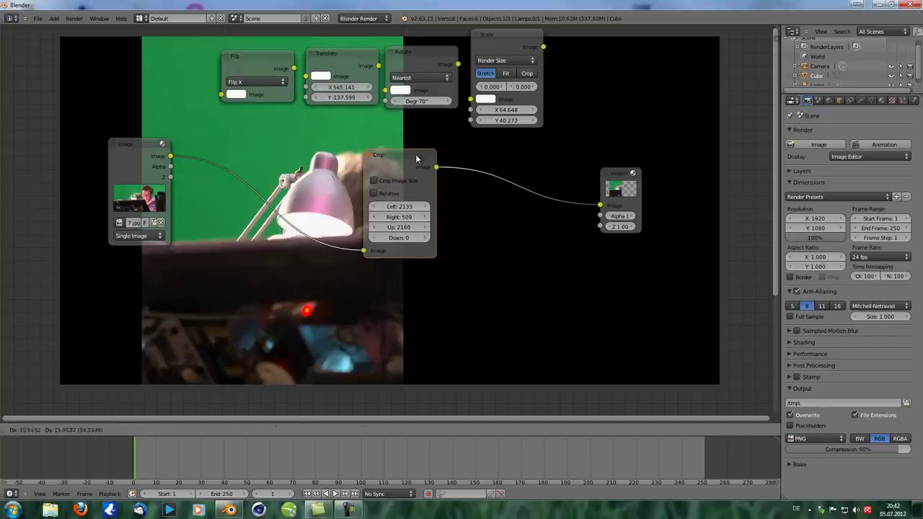
Step: Adjust the Crop node's limits to Left 2183, Right 1947, Up 2822 and Down 855
drag(403, 239, 568, 251)
drag(416, 228, 168, 261)
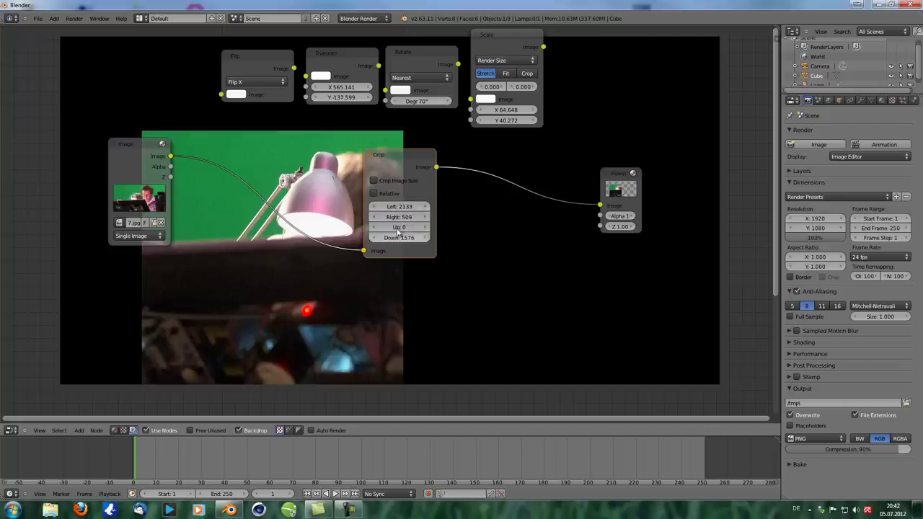
drag(396, 207, 561, 221)
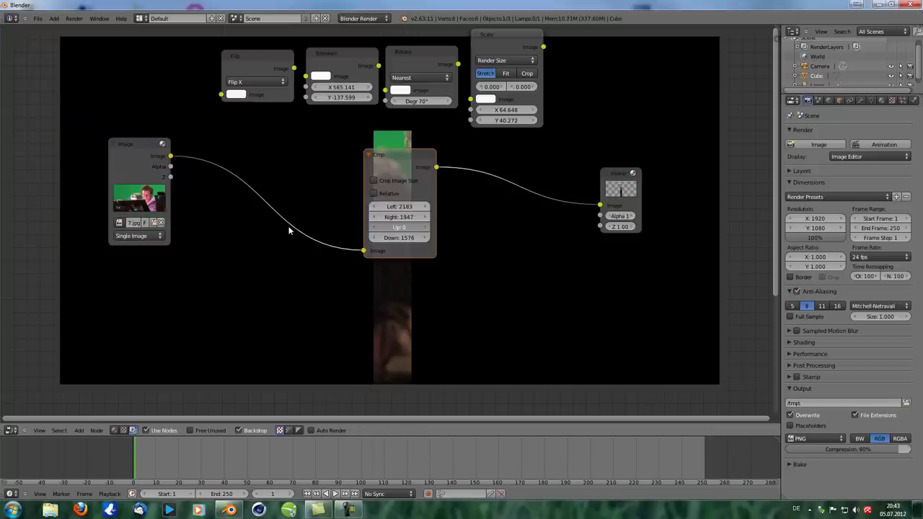
drag(398, 227, 548, 228)
drag(399, 237, 242, 242)
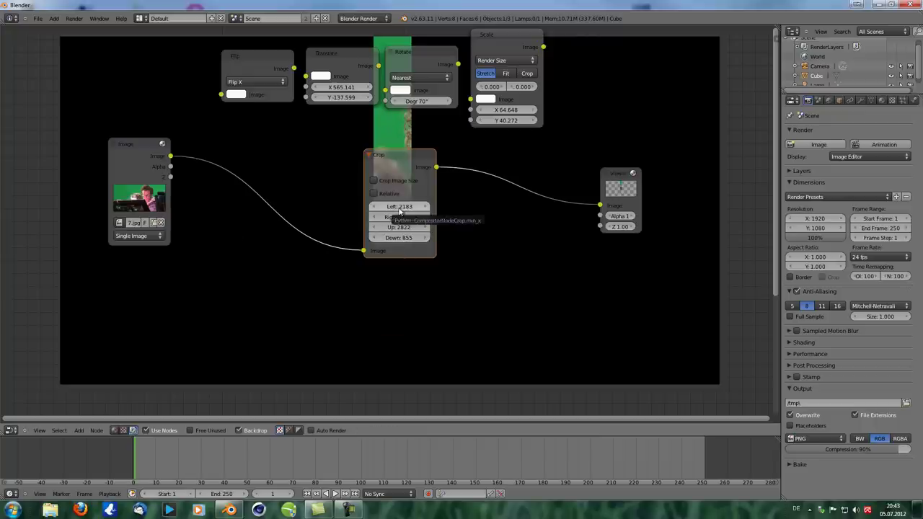
Step: Reset the Crop node's Left, Right, Up and Down values to 0
click(397, 207)
text(0)
key(Tab)
text(0)
key(Tab)
text(0)
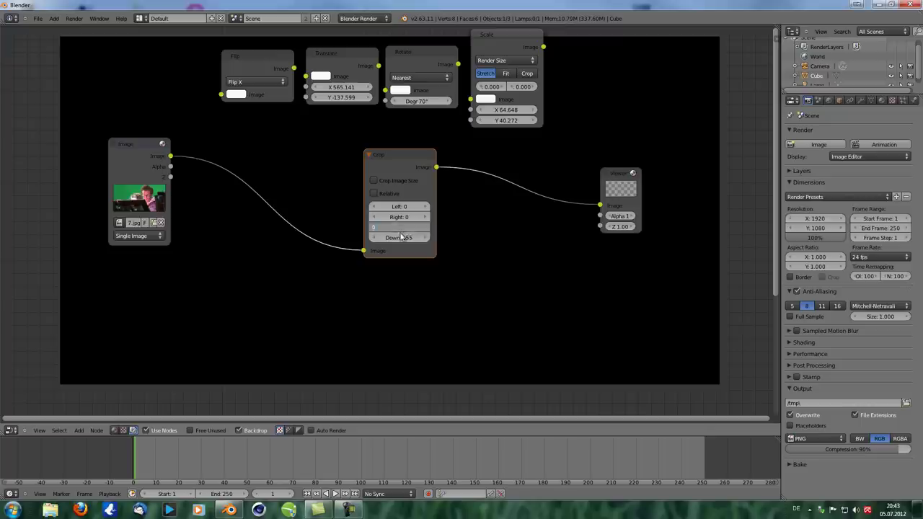
key(Tab)
text(00)
key(Return)
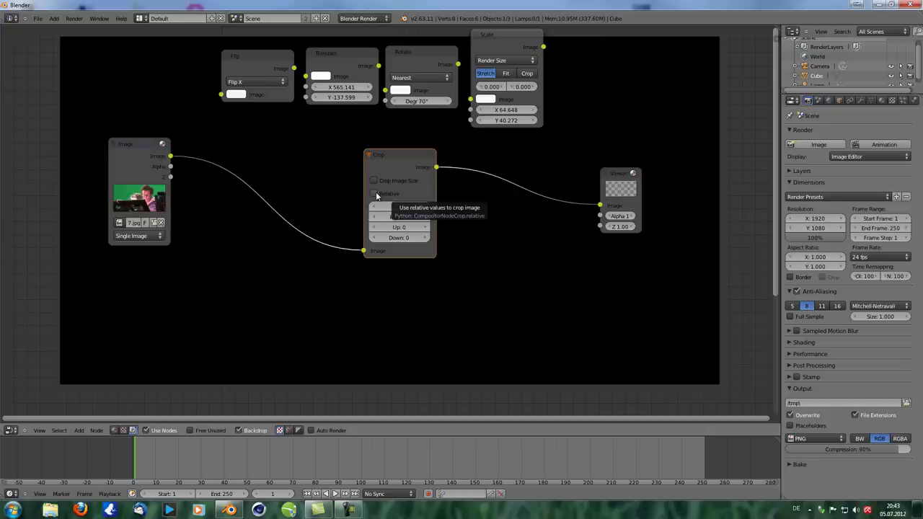
Step: Enable Relative on the Crop node and set its Right and Down values to 1
click(374, 193)
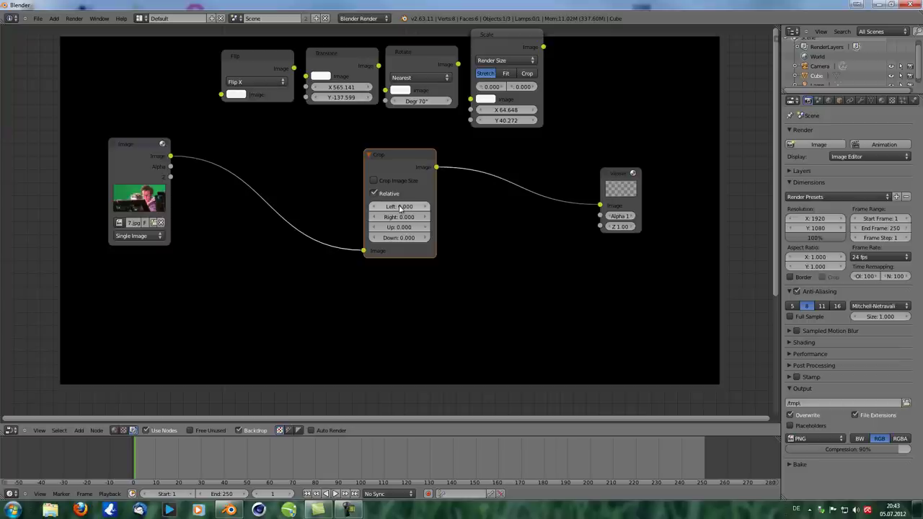
click(395, 216)
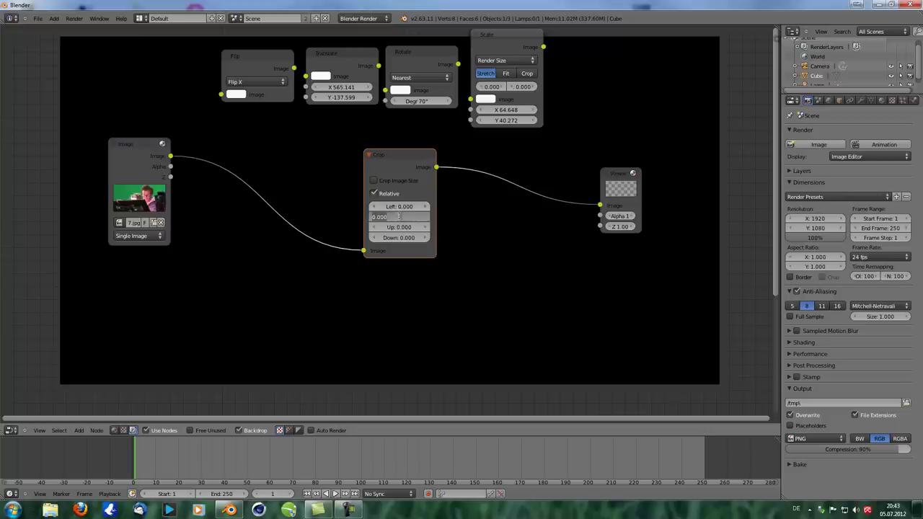
text(1)
key(Return)
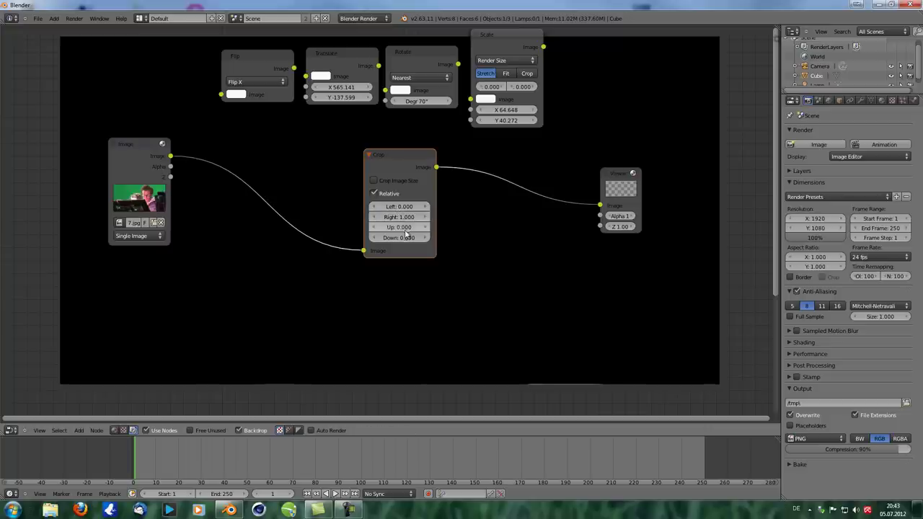
click(402, 238)
text(1)
key(Return)
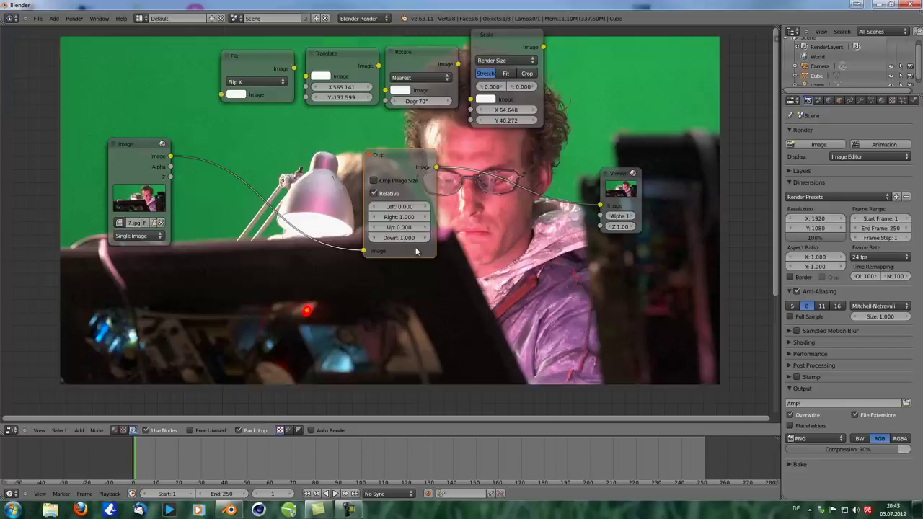
Step: Swap the Crop node's vertical limits by setting Down to 0 and Up to 1
click(401, 238)
text(0)
key(Return)
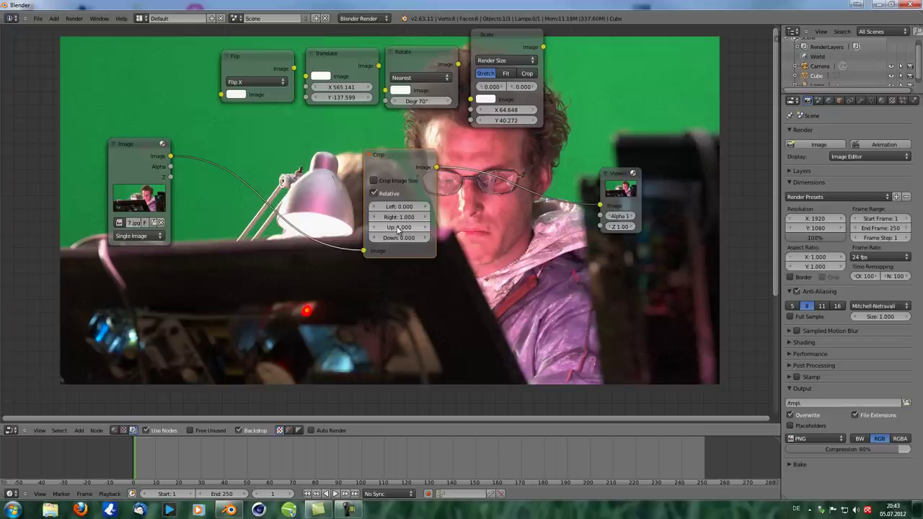
click(397, 228)
text(1)
key(Return)
Step: Set the Crop node's relative limits to Left 0.25, Right 0.75, Up 0.25 and Down 0.75
click(398, 207)
text(0.25)
key(Return)
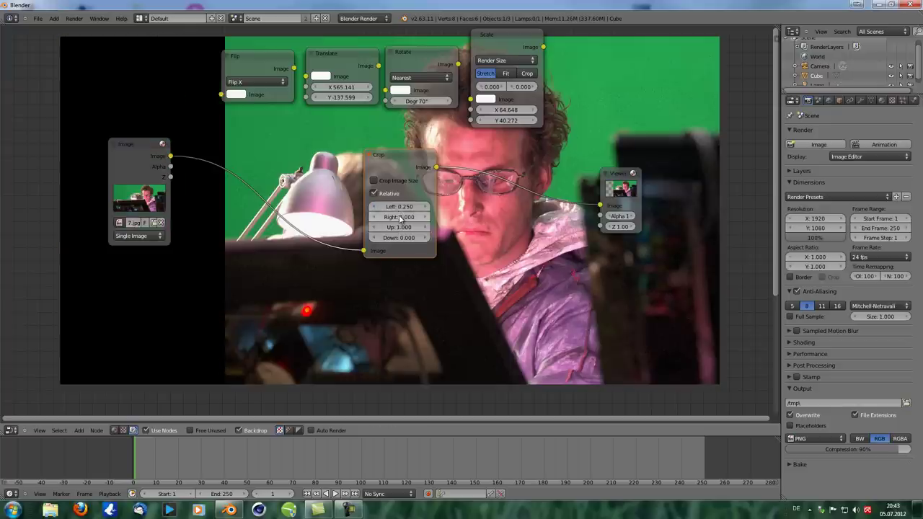
text(0.75)
key(Return)
click(398, 227)
text(0.25)
key(Return)
click(397, 238)
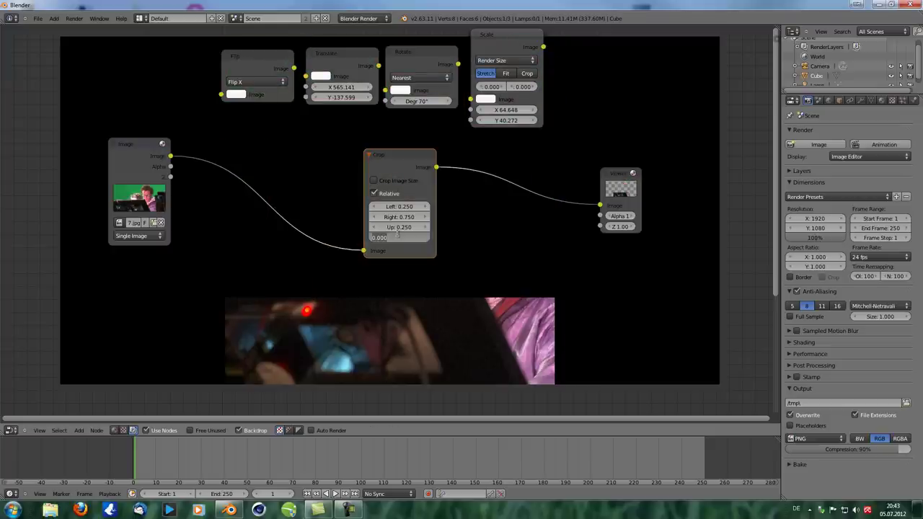
text(0.75)
key(Return)
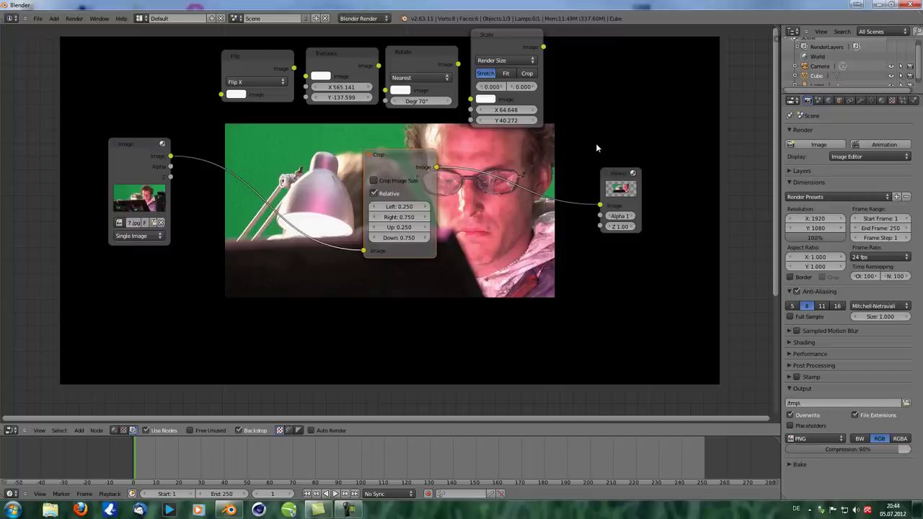
Step: Enable Crop Image Size on the Crop node, and spread the Image, Crop and Viewer nodes apart with Crop close to the Viewer
click(374, 180)
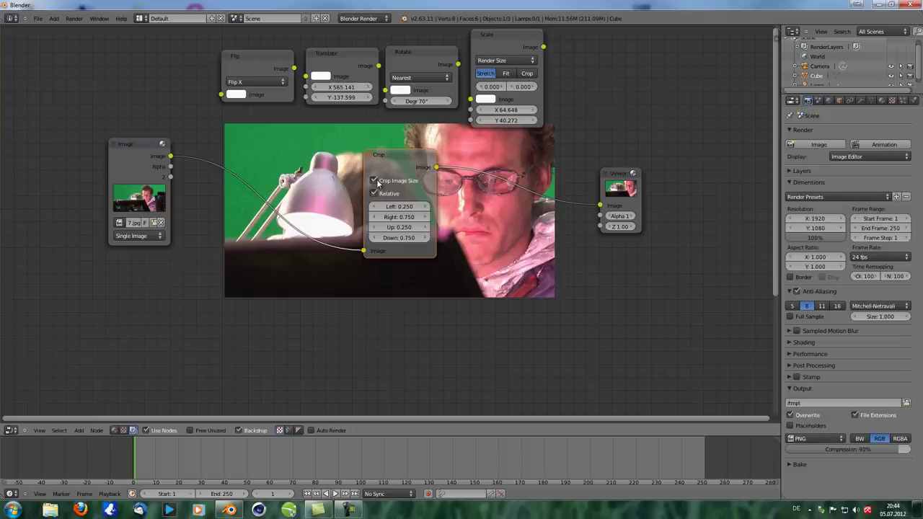
drag(608, 186, 731, 185)
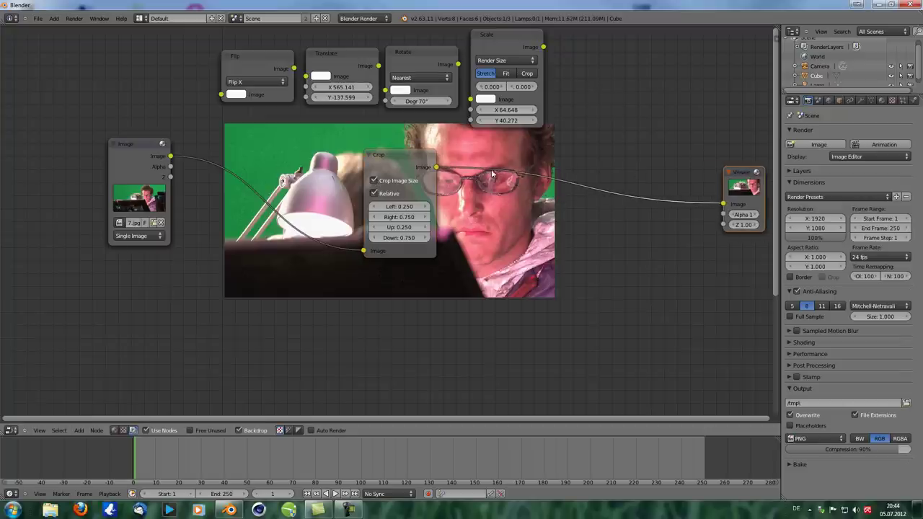
drag(384, 161, 636, 158)
drag(122, 155, 35, 178)
drag(638, 148, 640, 193)
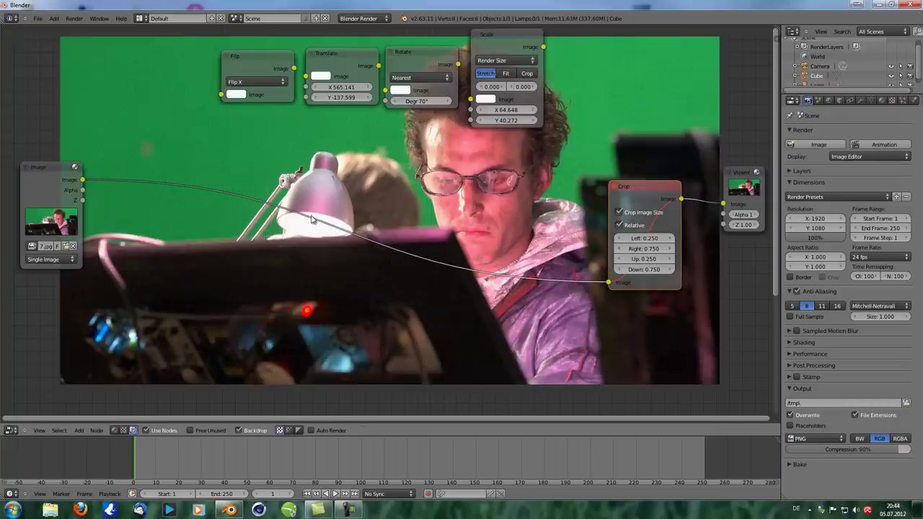
Step: Insert the Scale node between the Image and Crop nodes, and set it to Relative with X and Y at 1
drag(499, 46, 385, 208)
click(390, 224)
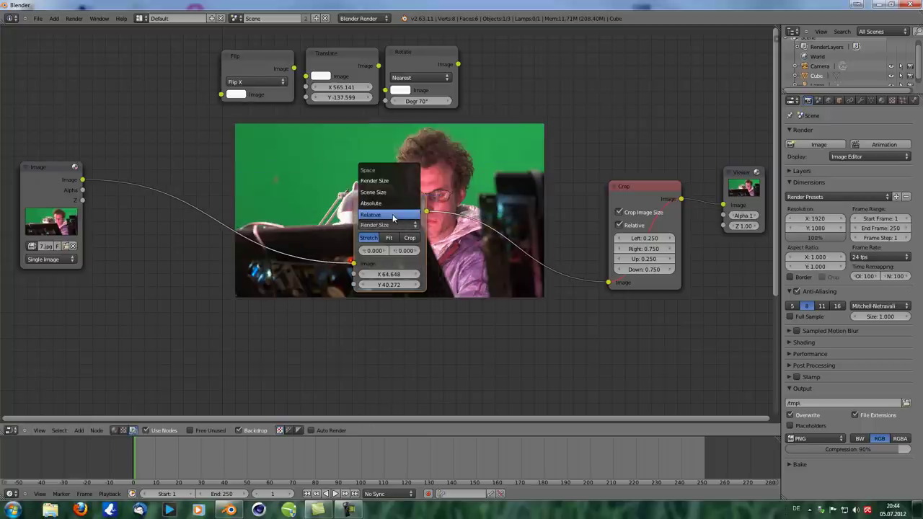
click(393, 215)
click(390, 248)
text(1)
key(Return)
click(391, 258)
text(1)
key(Return)
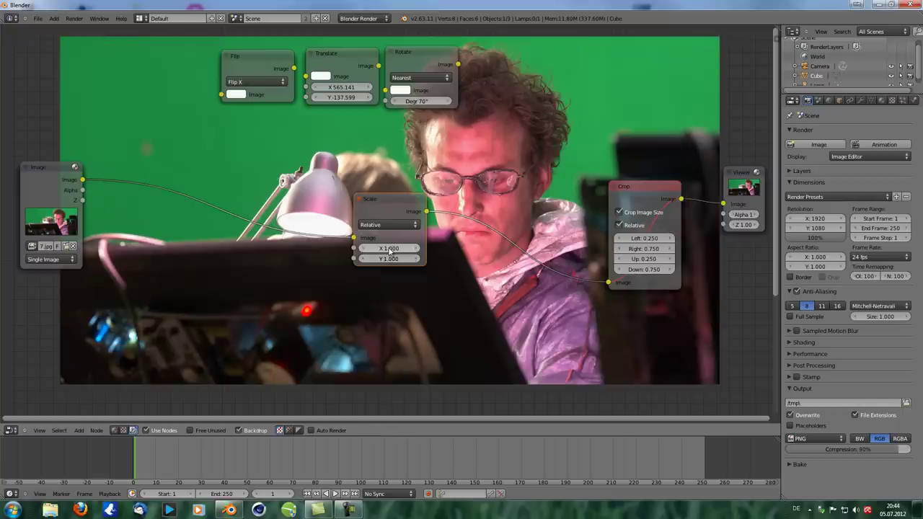
Step: Set the Scale node's X and Y factors to 0.5
click(389, 249)
text(0.5)
key(Return)
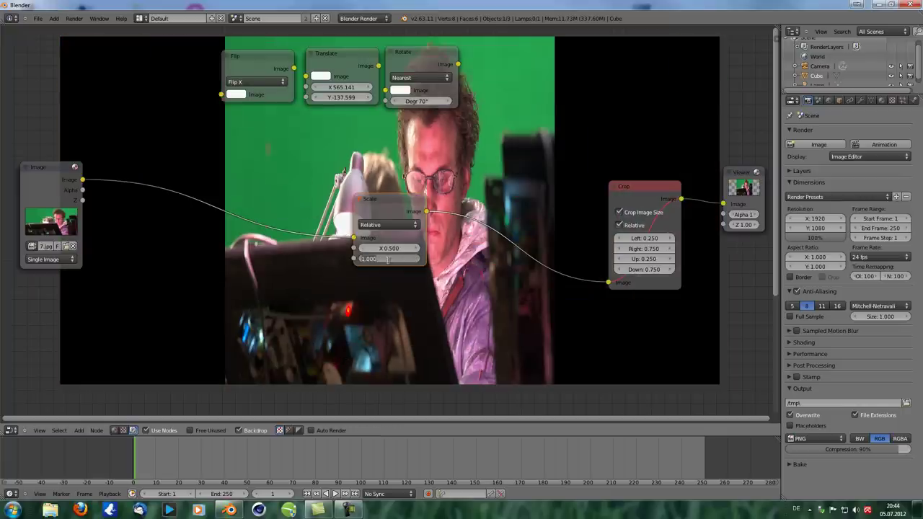
click(389, 259)
text(0.5)
key(Return)
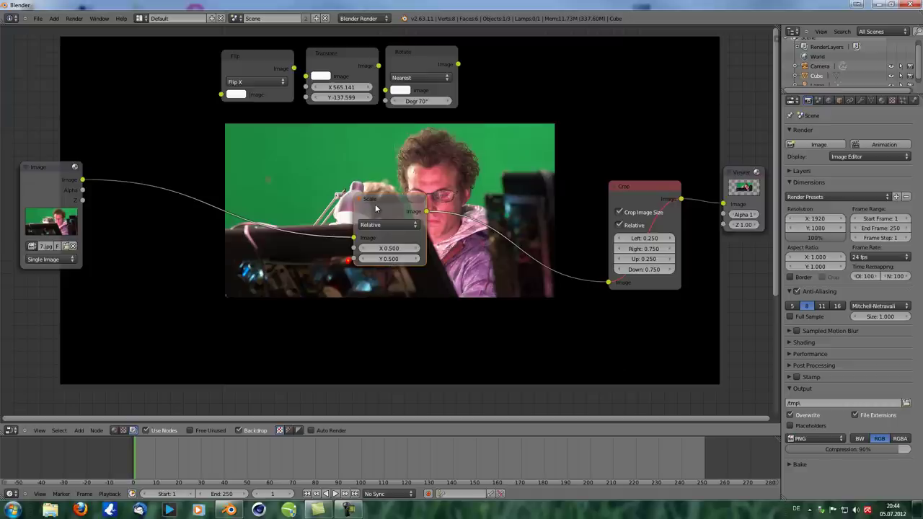
Step: Shift the Scale and Crop nodes slightly toward the Image node, keeping Scale ahead of Crop
drag(375, 208, 360, 206)
drag(639, 213, 588, 207)
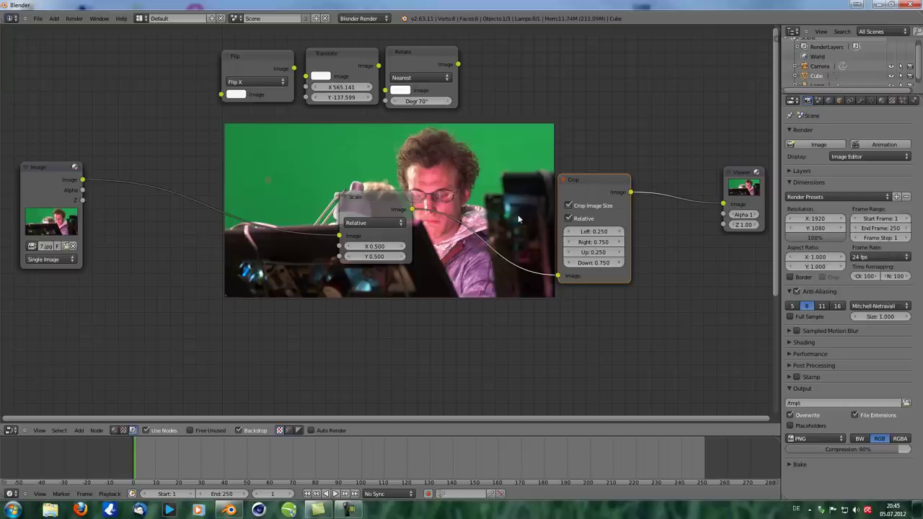
drag(375, 199, 350, 202)
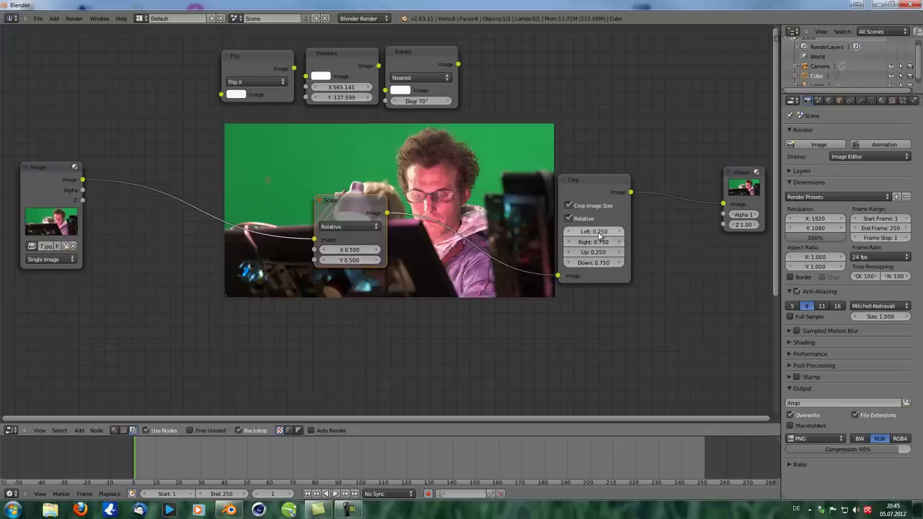
click(590, 191)
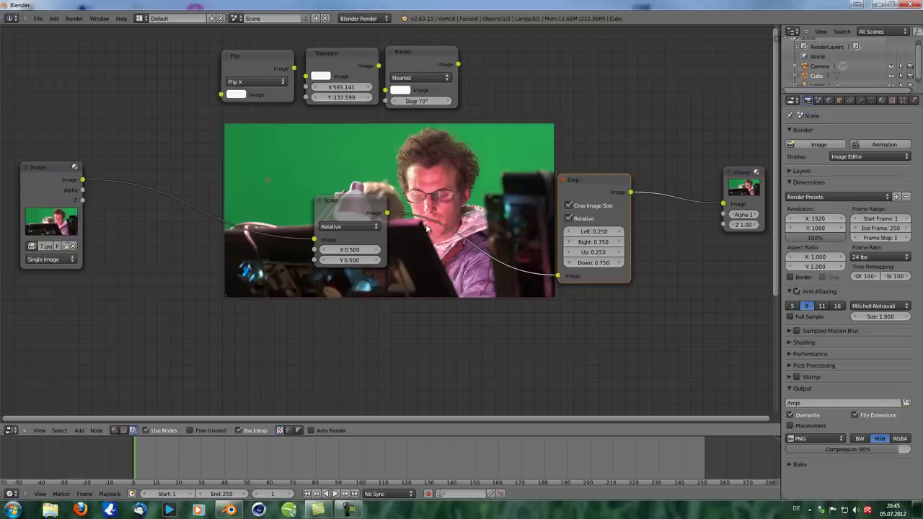
Step: Move the Scale node out of the chain, cut its links, and connect the Image node directly to the Crop node
drag(613, 191, 495, 194)
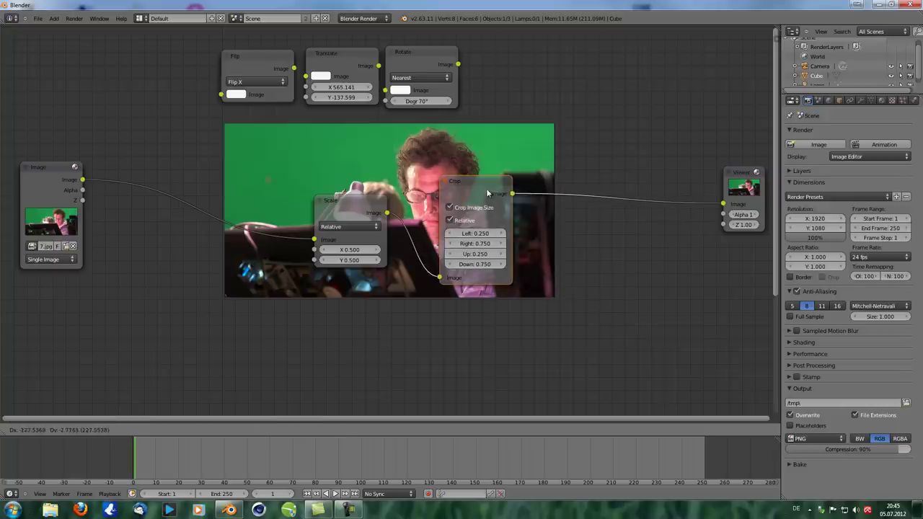
drag(366, 215, 614, 126)
ctrl+drag(537, 155, 541, 163)
ctrl+drag(550, 177, 576, 195)
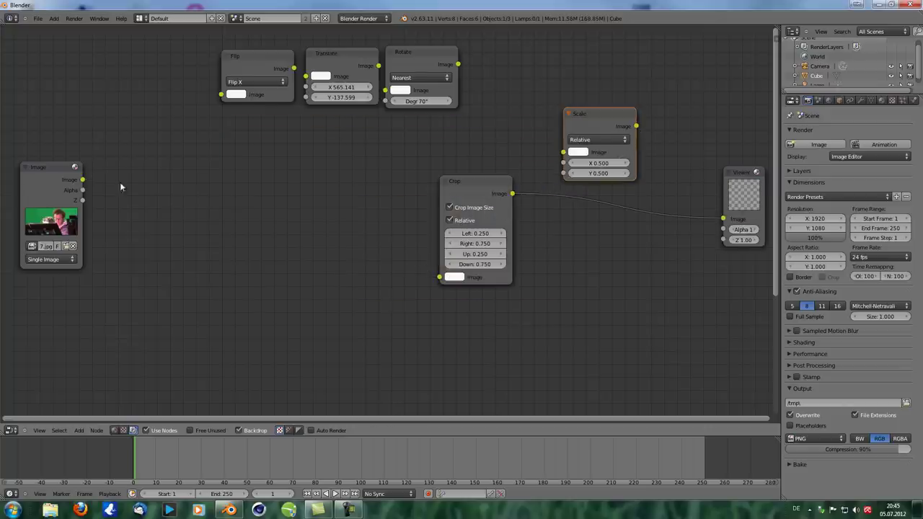
drag(83, 179, 439, 277)
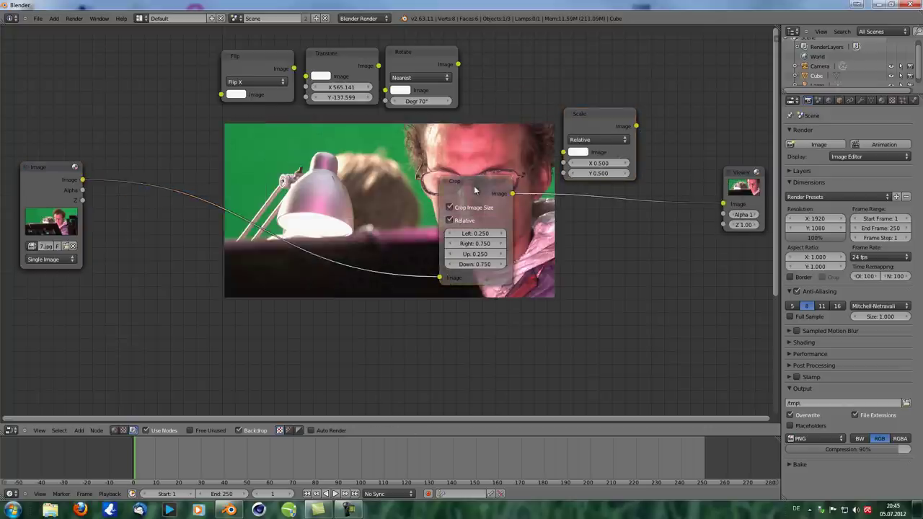
Step: Insert the Scale node between the Crop and Viewer nodes, and move Crop beside the Image node and Scale nearer the Viewer
drag(469, 217, 391, 220)
drag(587, 115, 586, 163)
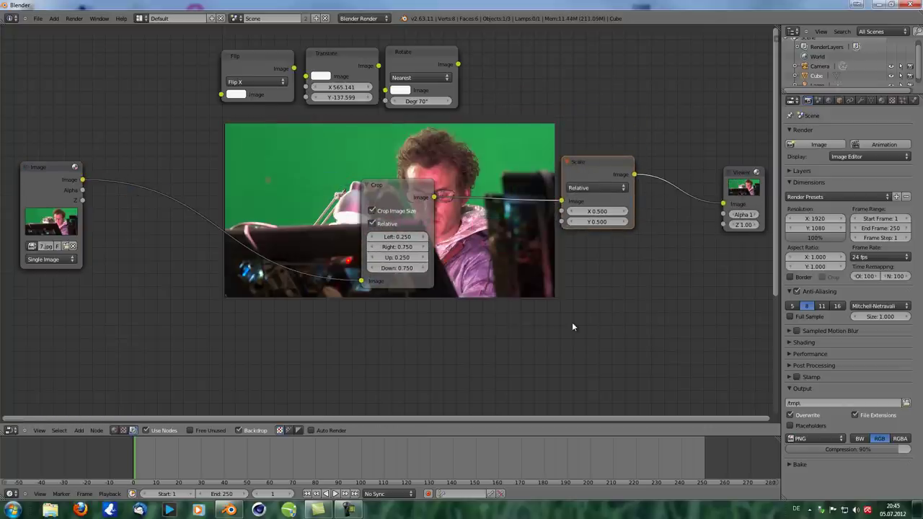
drag(401, 190, 166, 171)
drag(591, 187, 619, 184)
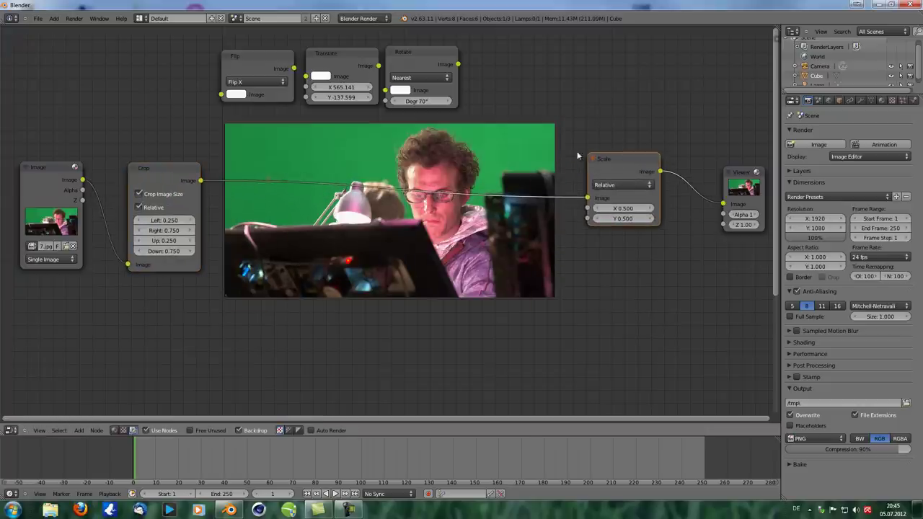
Step: Preview the Crop node's output in the Viewer, and switch the Viewer back to the Scale node's output for comparison
ctrl+shift+click(156, 169)
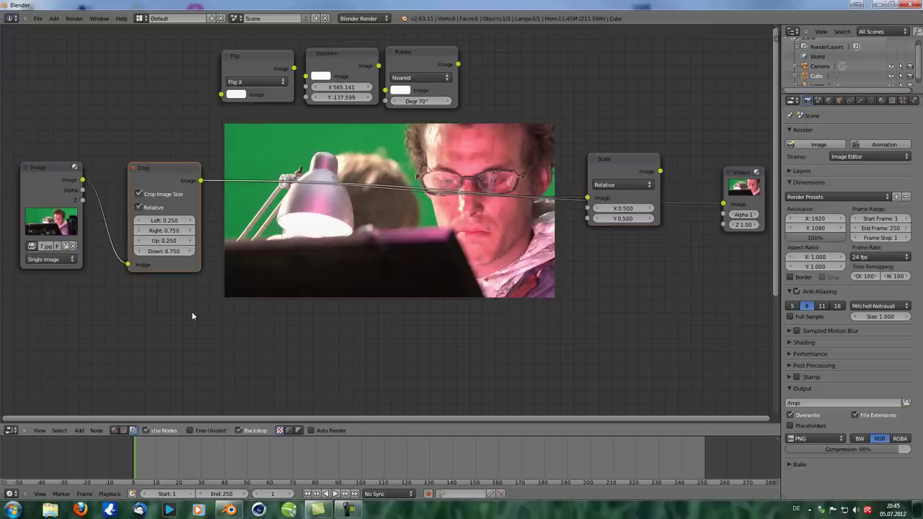
drag(161, 172, 160, 183)
ctrl+shift+click(619, 167)
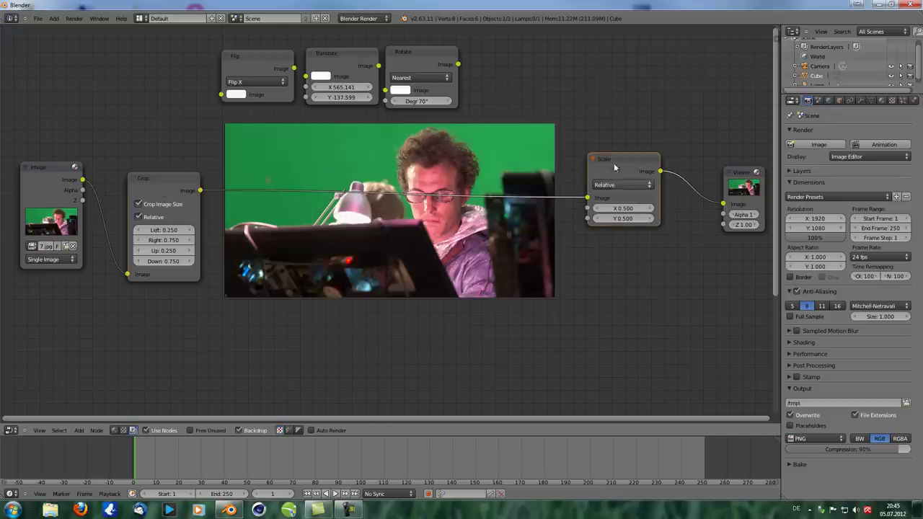
drag(641, 167, 620, 171)
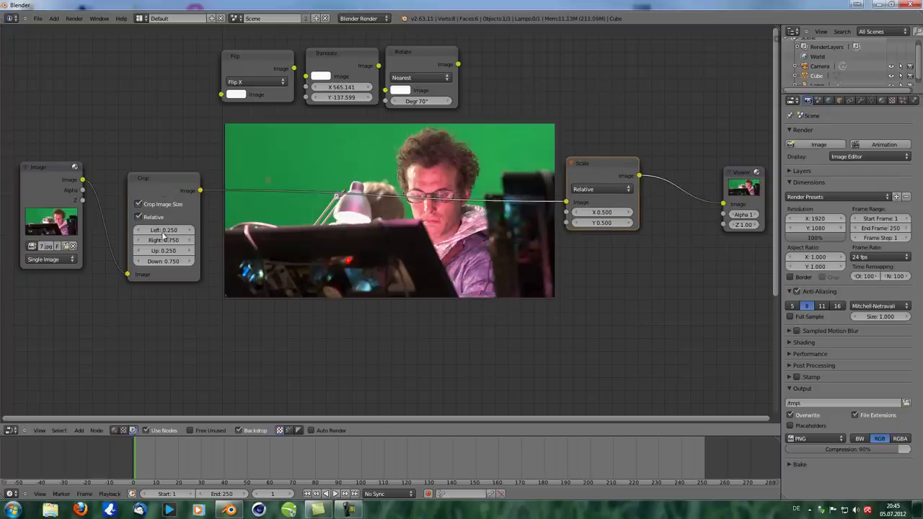
Step: Park the Crop and Scale nodes beside the other unused distort nodes and cut all links between Image and Viewer
mouse_move(155, 181)
mouse_down()
mouse_move(504, 148)
mouse_move(511, 13)
mouse_move(511, 20)
mouse_up()
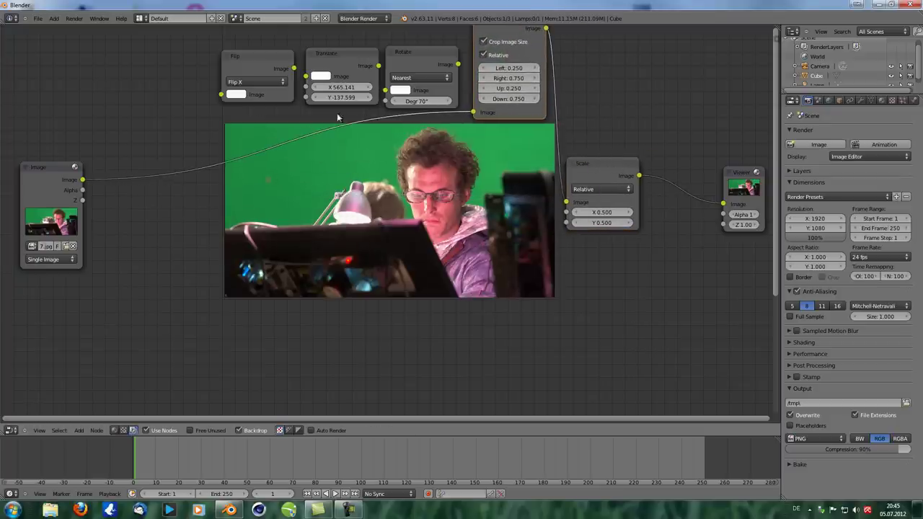
ctrl+drag(243, 111, 276, 176)
ctrl+drag(595, 119, 540, 162)
click(597, 166)
drag(596, 170, 593, 57)
ctrl+drag(708, 170, 672, 187)
Step: Add a Displace node and place it between the Image and Viewer nodes
key(shift+a)
mouse_move(548, 272)
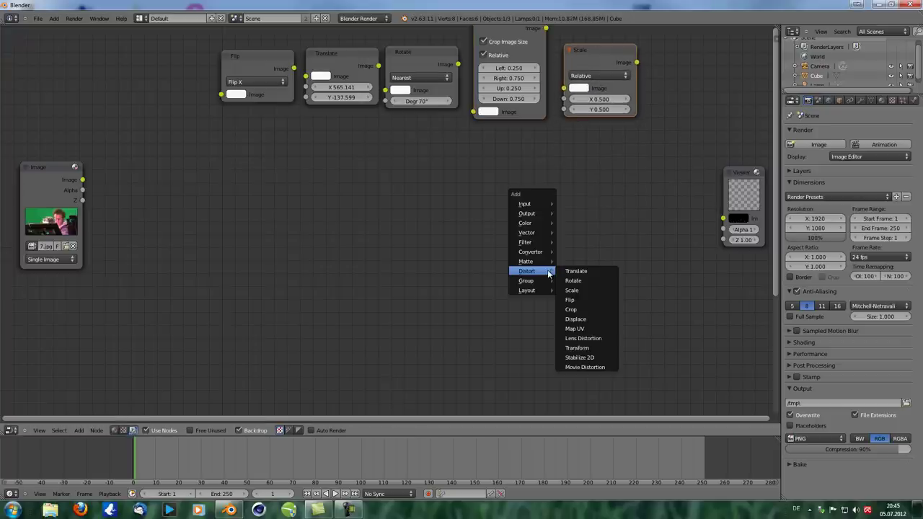
click(586, 320)
click(352, 197)
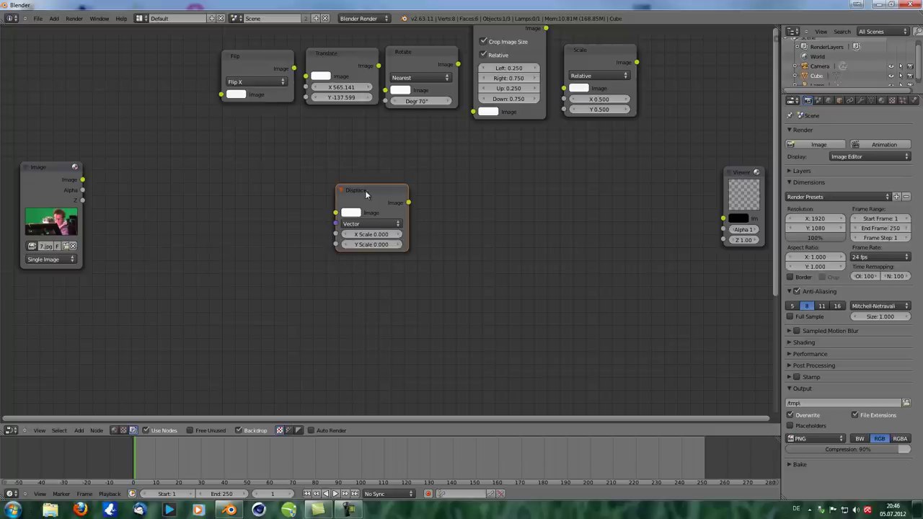
drag(370, 202, 376, 202)
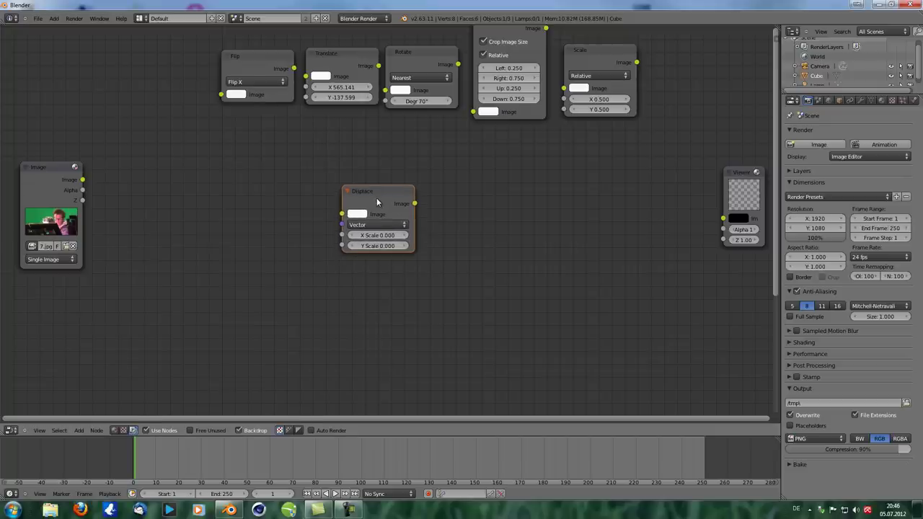
Step: Switch from the node editor to the 3D view, look through the camera, and move the camera closer to the cube
click(13, 432)
click(29, 424)
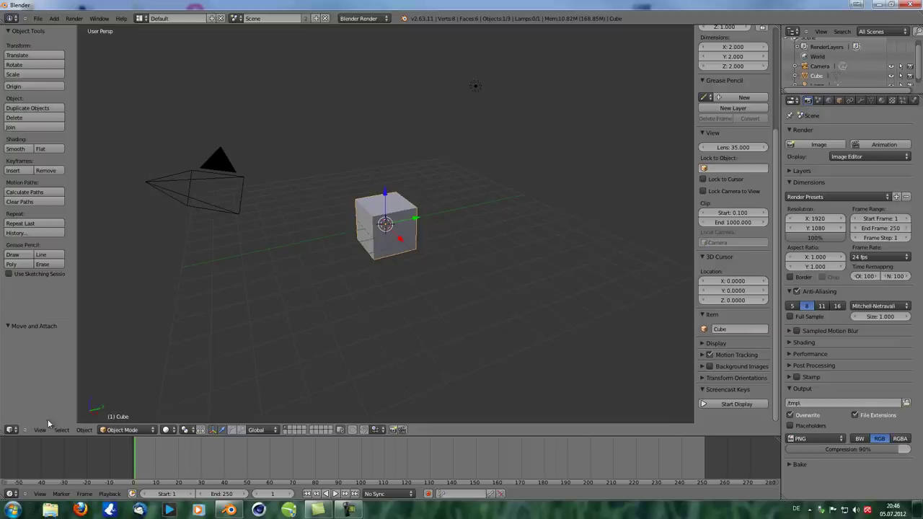
mouse_move(365, 254)
middle_down()
mouse_move(421, 249)
mouse_move(376, 274)
mouse_move(372, 240)
middle_up()
key(KP_0)
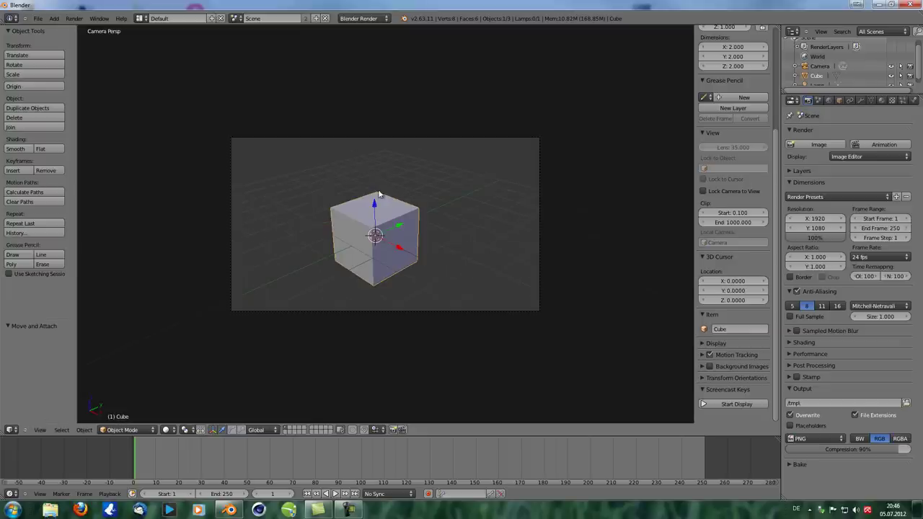
click(439, 140)
right_click(441, 140)
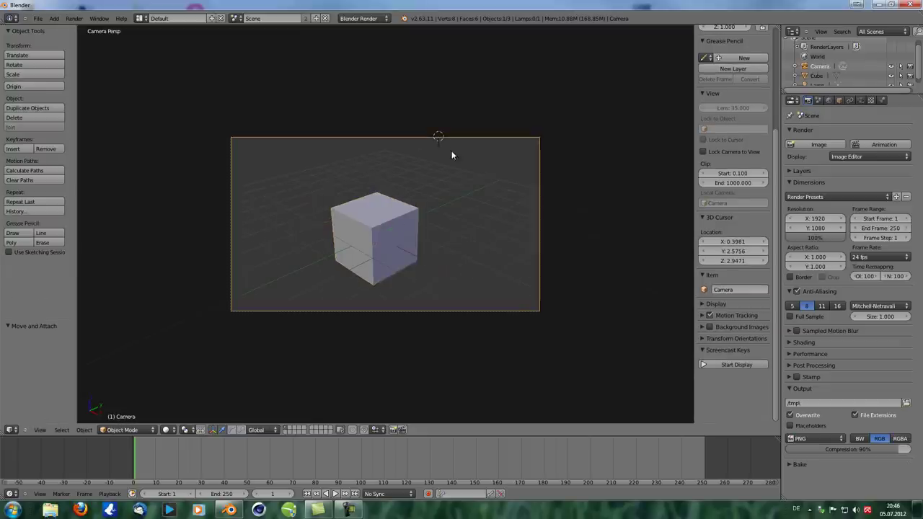
key(g)
middle_click(387, 257)
click(396, 209)
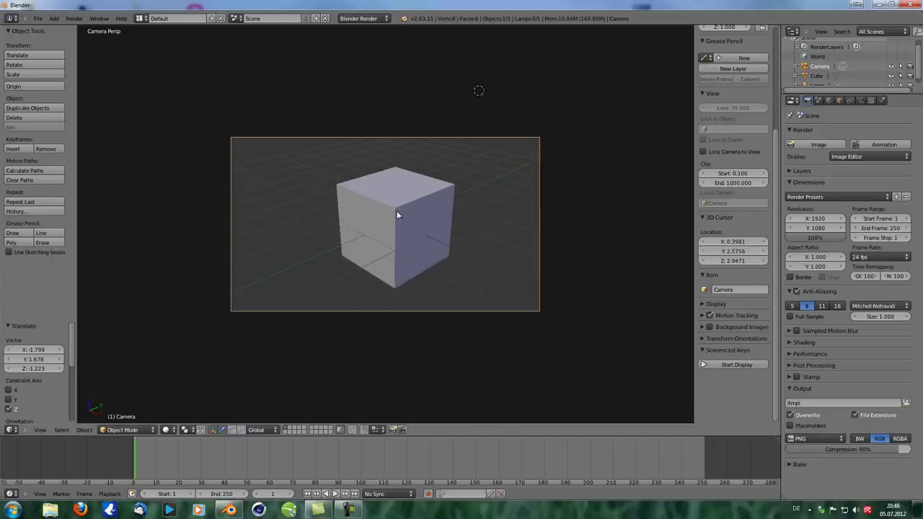
Step: Add a Subdivision Surface modifier to the cube with View subdivisions 2 and the Simple method
right_click(397, 211)
click(860, 101)
click(848, 132)
click(822, 133)
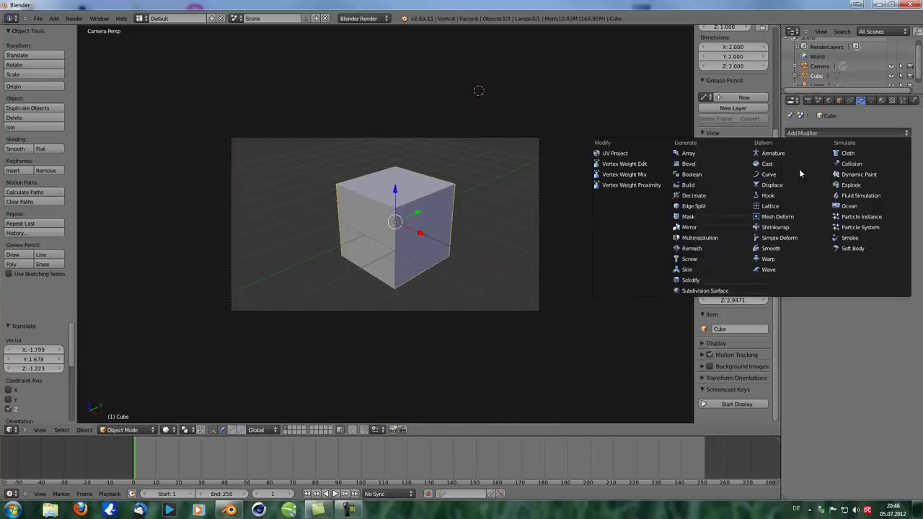
click(721, 290)
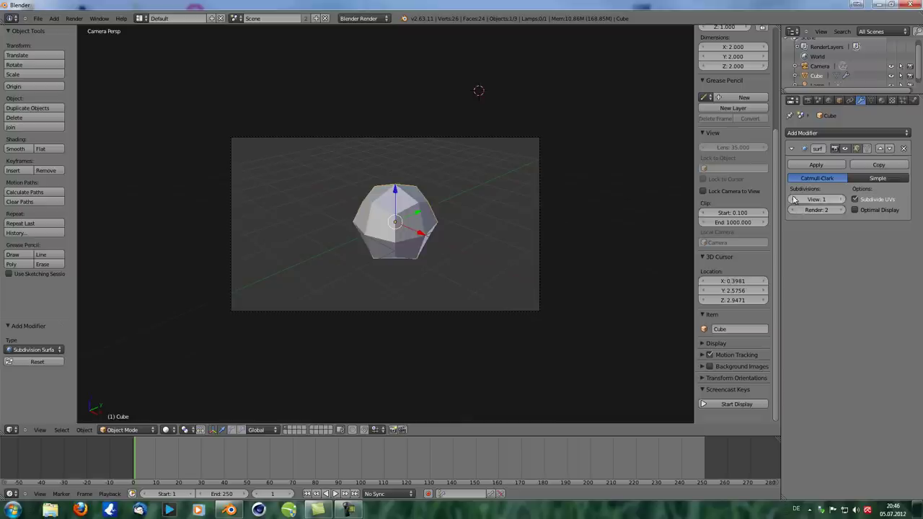
click(841, 199)
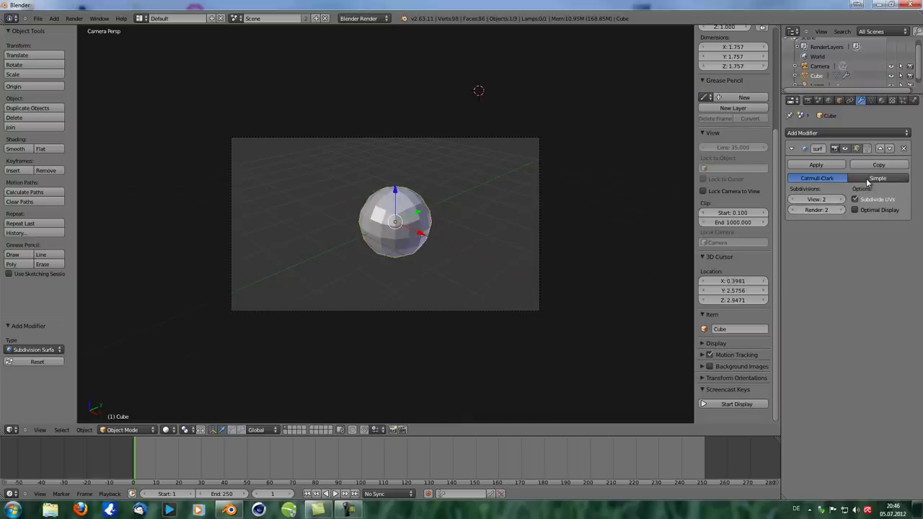
click(868, 180)
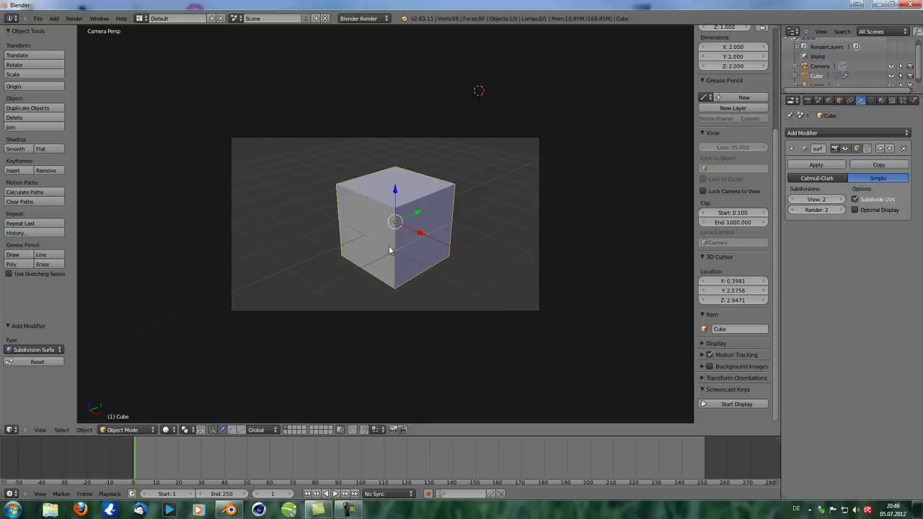
Step: Add a second Subdivision Surface modifier with View subdivisions 2 to the cube and shade it smooth
click(822, 133)
click(720, 290)
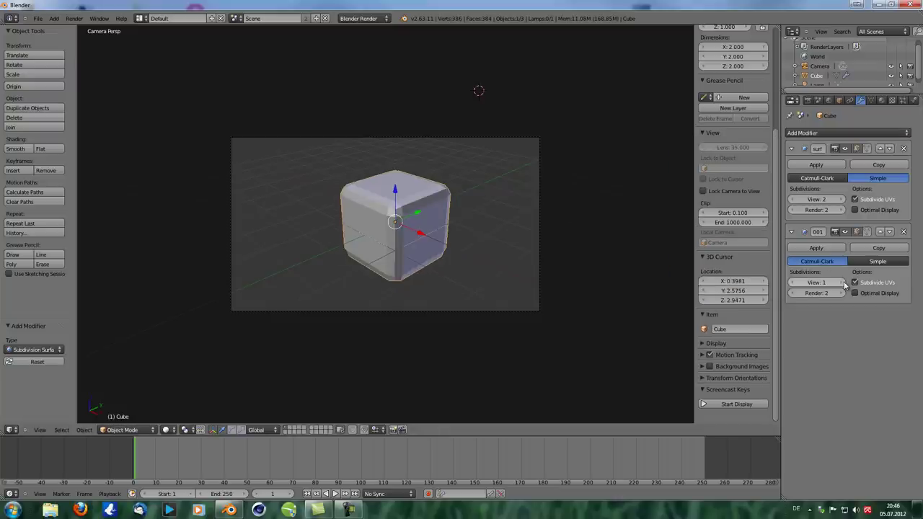
click(15, 149)
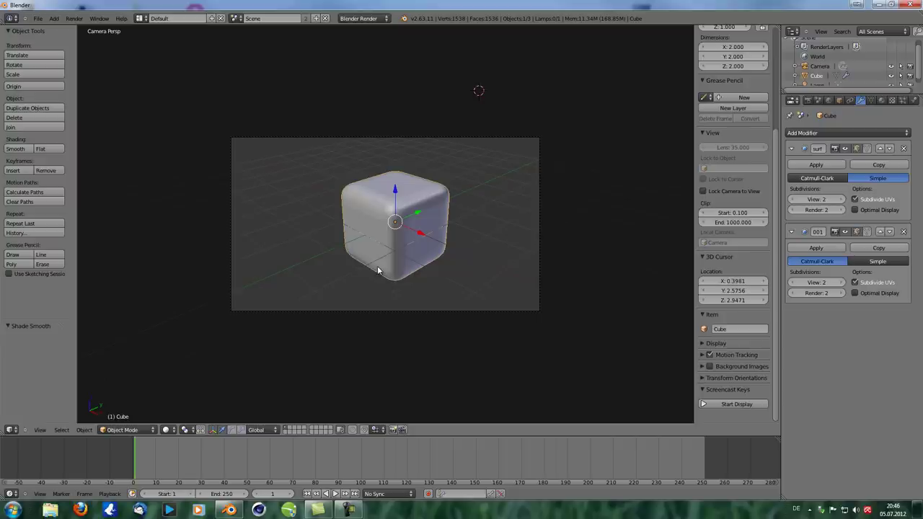
Step: Delete the cube from the scene
key(x)
click(407, 201)
key(shift+a)
mouse_move(407, 202)
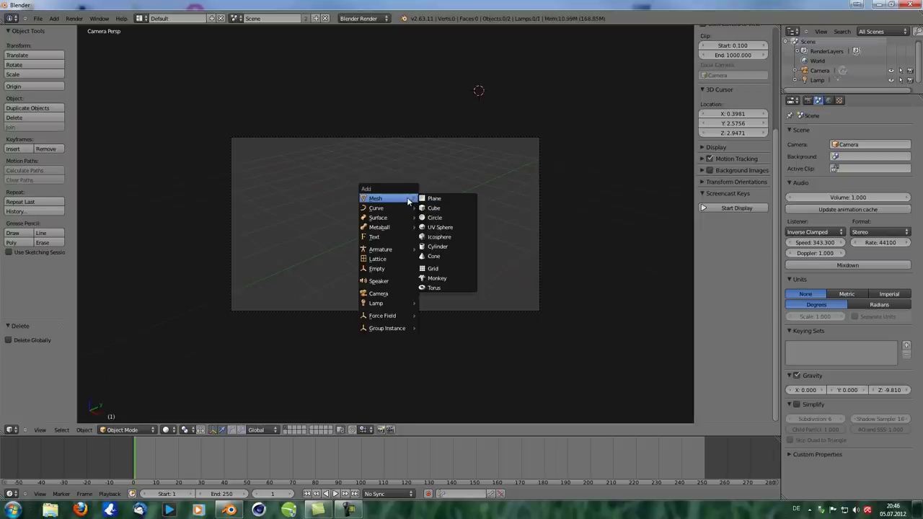
click(447, 272)
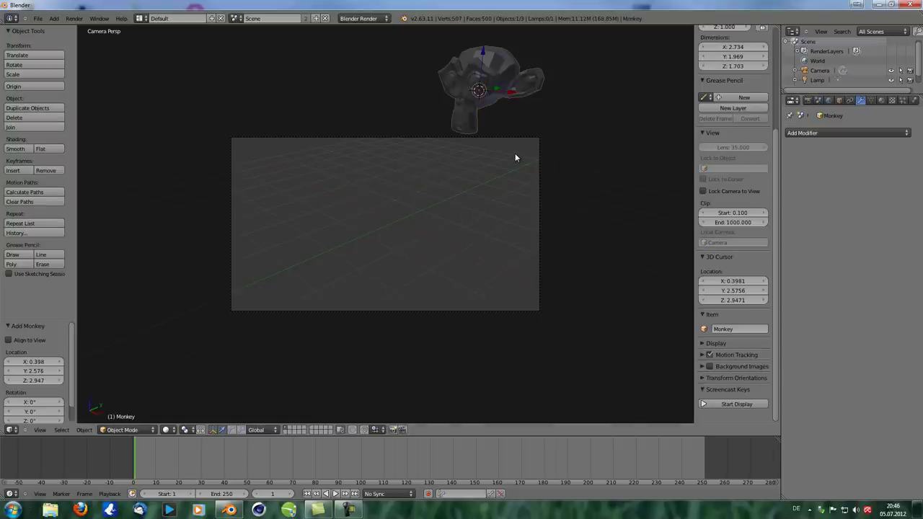
key(Delete)
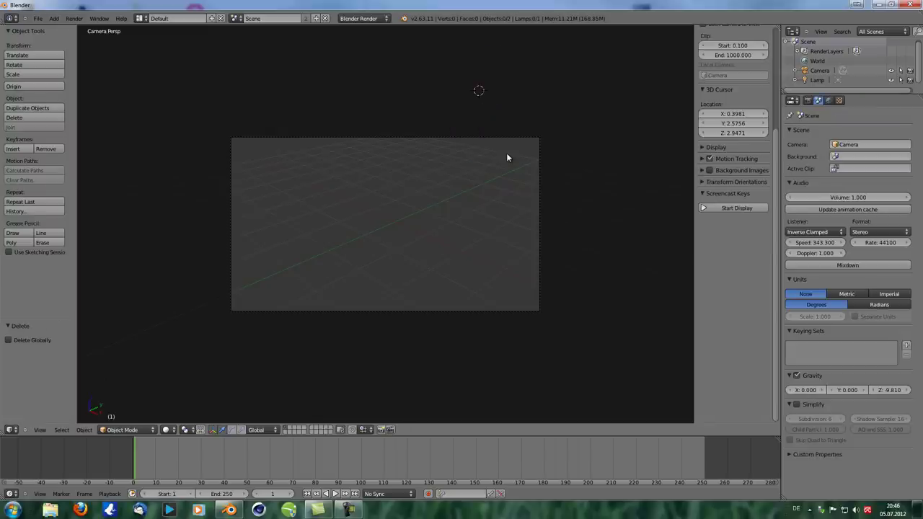
Step: Reset the 3D cursor to the world origin and start the Screencast Keys display
key(shift+c)
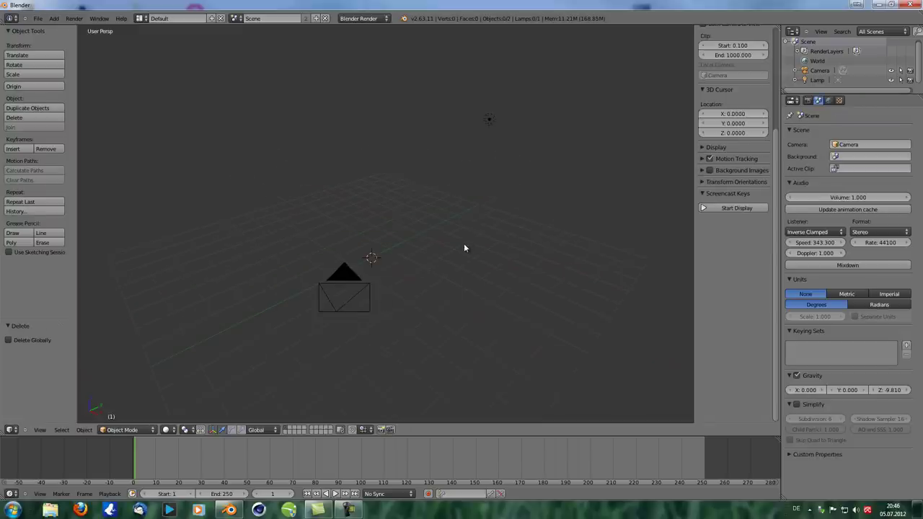
click(728, 208)
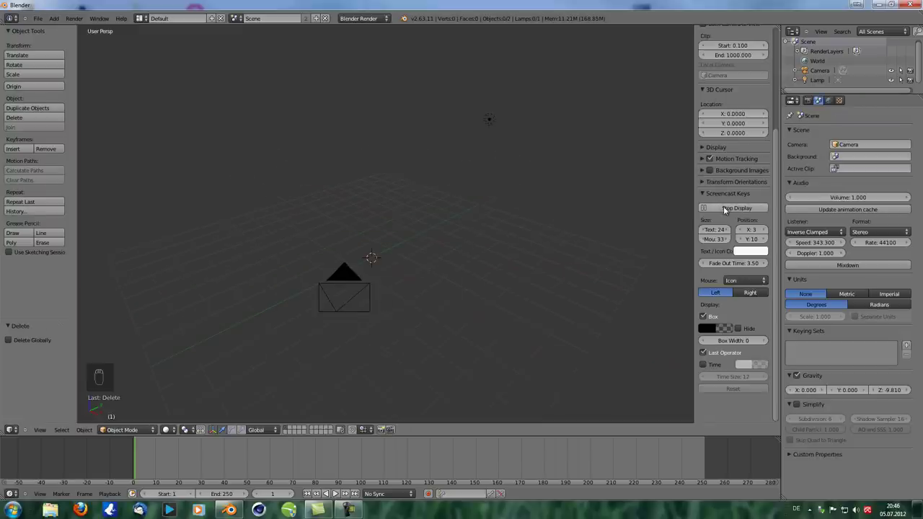
Step: Add a Monkey mesh at the world origin and rotate it about -34.5 degrees around the global X axis
key(shift+a)
mouse_move(478, 274)
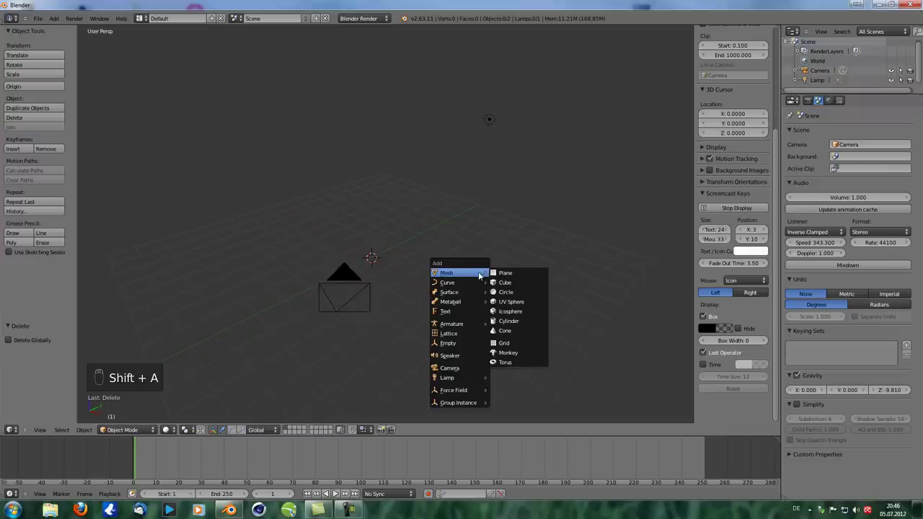
click(516, 353)
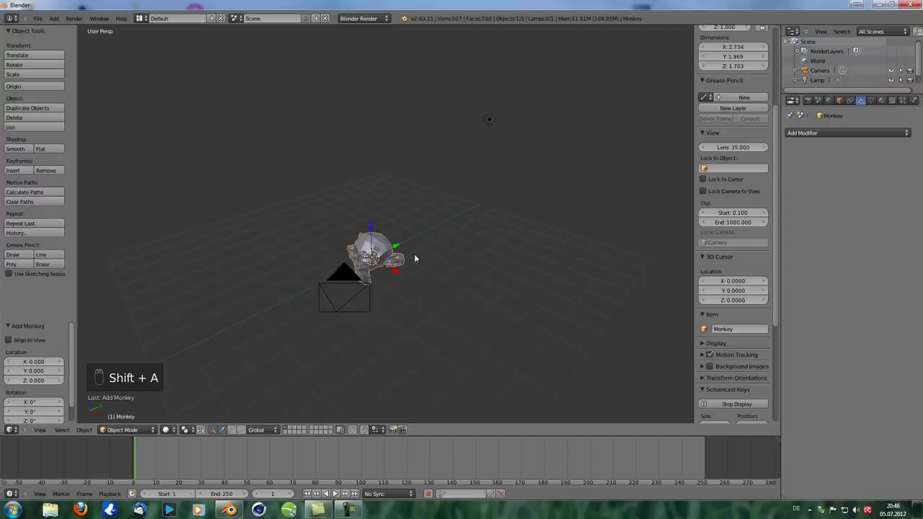
key(r)
key(x)
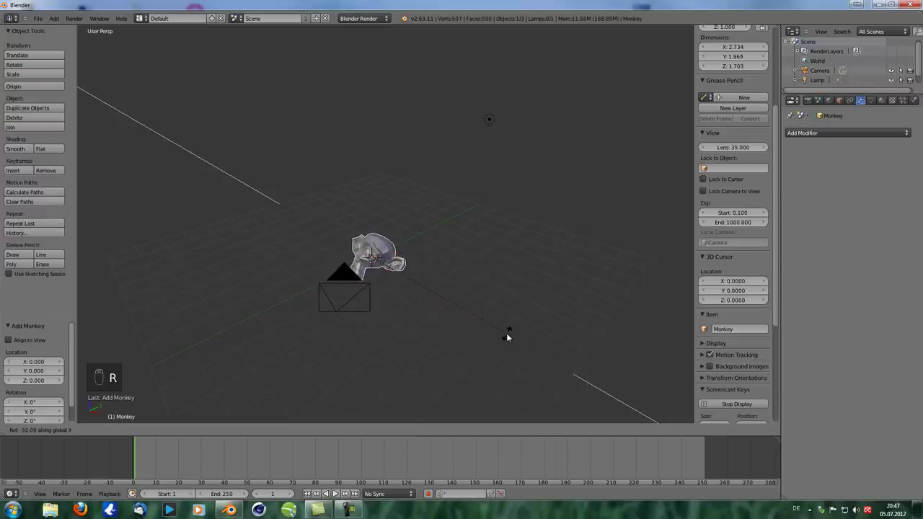
click(502, 340)
Step: Add a Subdivision Surface modifier with View subdivisions 2 to the monkey and shade it smooth
click(819, 134)
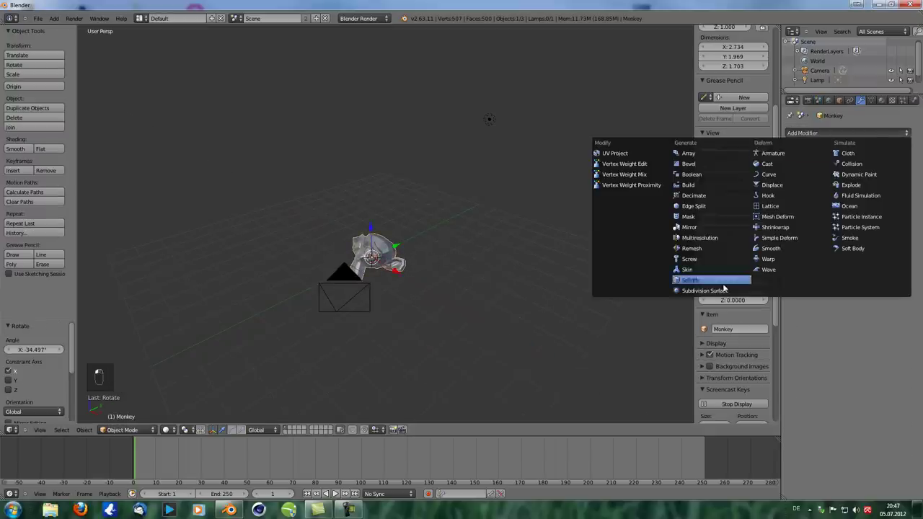
click(723, 291)
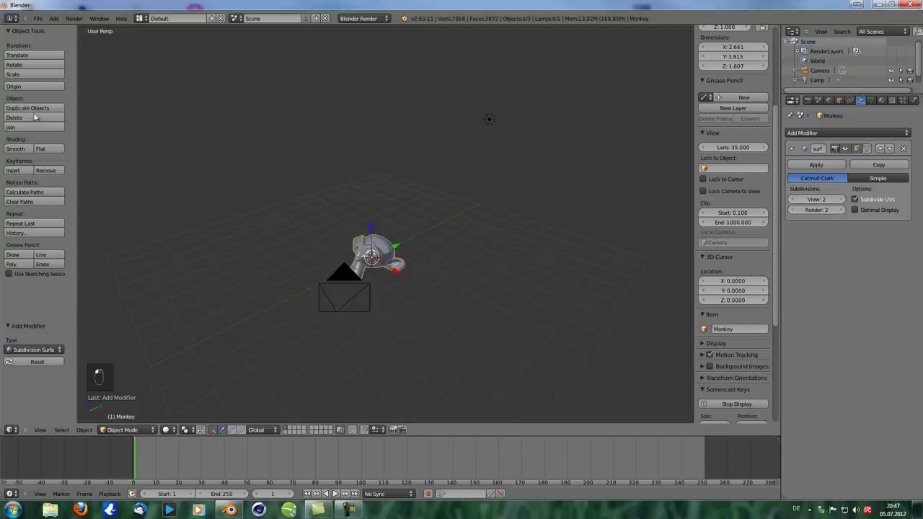
click(32, 149)
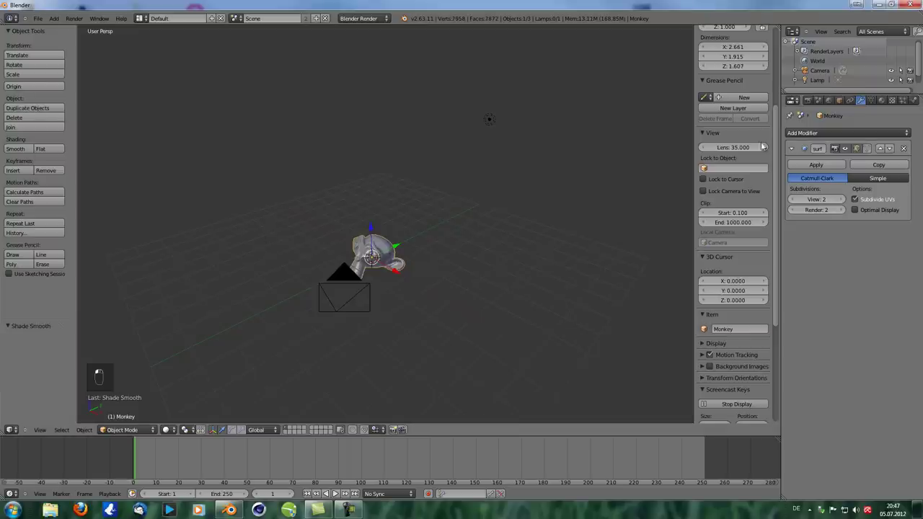
Step: Enable the Normal pass for the RenderLayer and render the scene
click(808, 101)
click(795, 172)
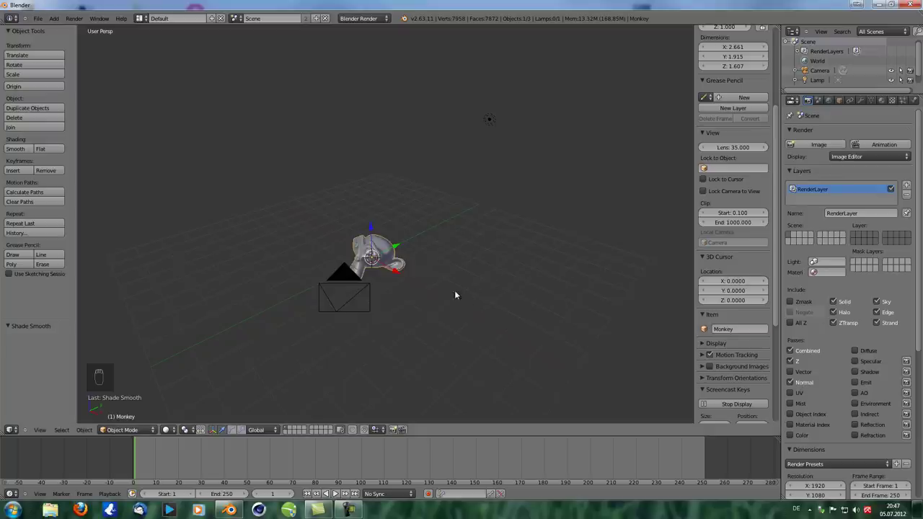
key(F12)
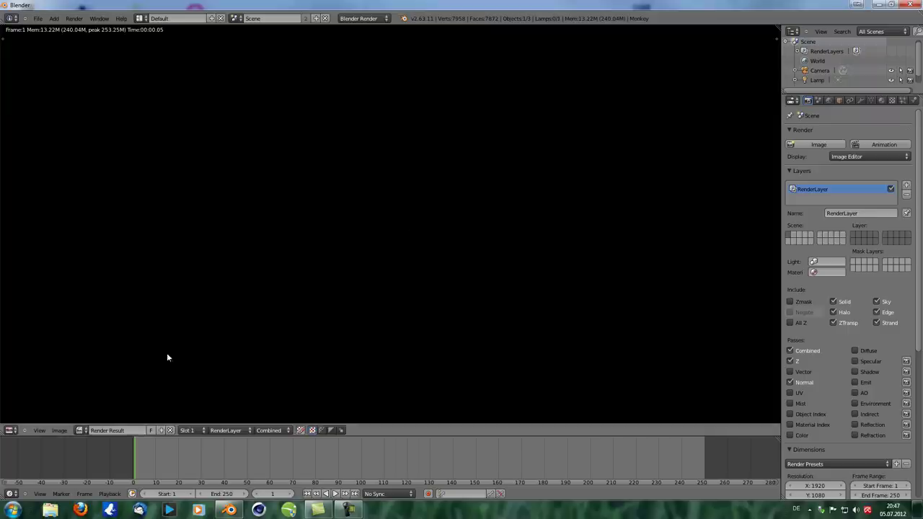
Step: Return to the node editor, add a Render Layers node, and place it below the Image node
click(11, 432)
click(33, 326)
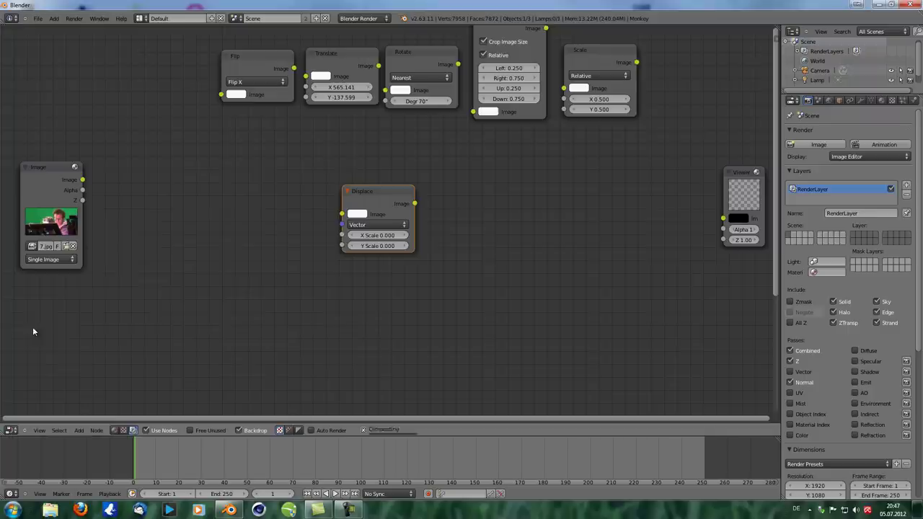
scroll(186, 190, down, 1)
key(shift+a)
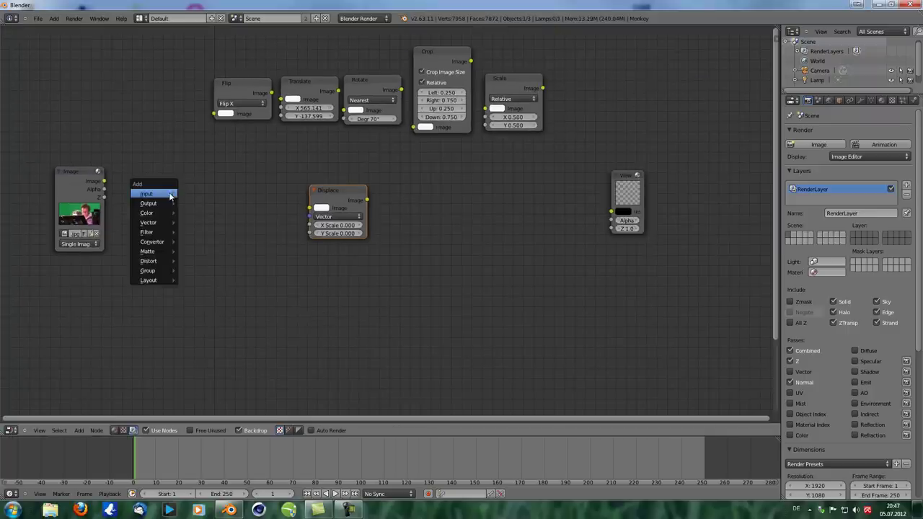
mouse_move(166, 194)
click(208, 194)
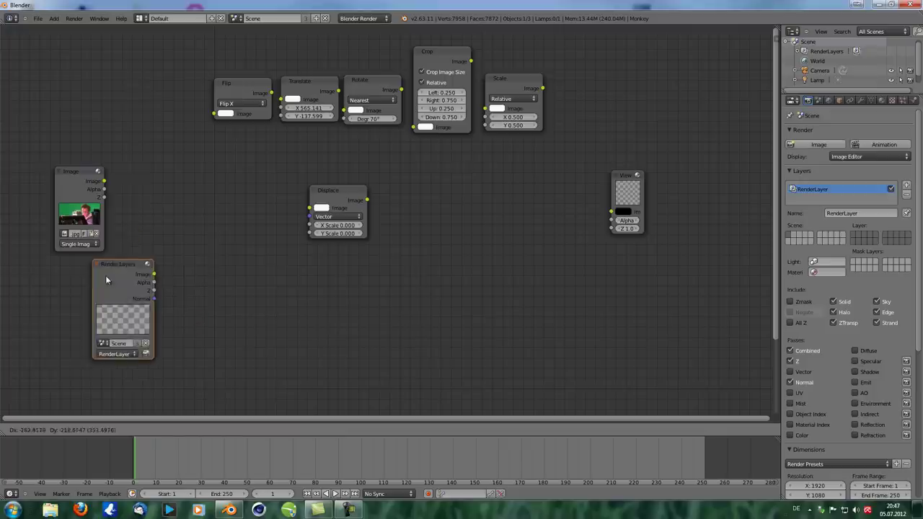
click(62, 279)
Step: Cycle the Viewer through the Render Layers outputs until the Normal output is connected to it
ctrl+shift+click(62, 281)
ctrl+shift+click(62, 281)
ctrl+shift+click(62, 281)
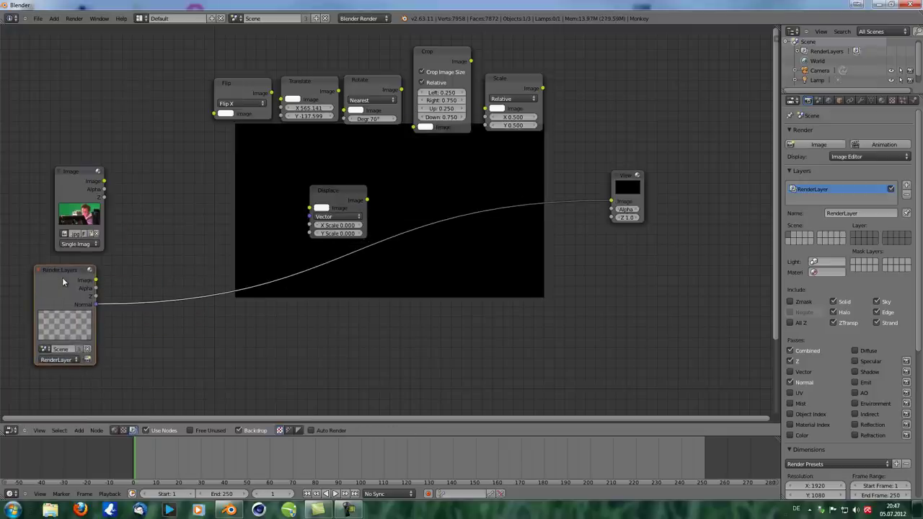
Step: Check the monkey and camera setup in the 3D view, and return to the node editor
click(13, 432)
click(14, 425)
scroll(260, 304, down, 2)
mouse_move(274, 305)
middle_down()
mouse_move(276, 296)
mouse_move(297, 303)
mouse_move(289, 303)
middle_up()
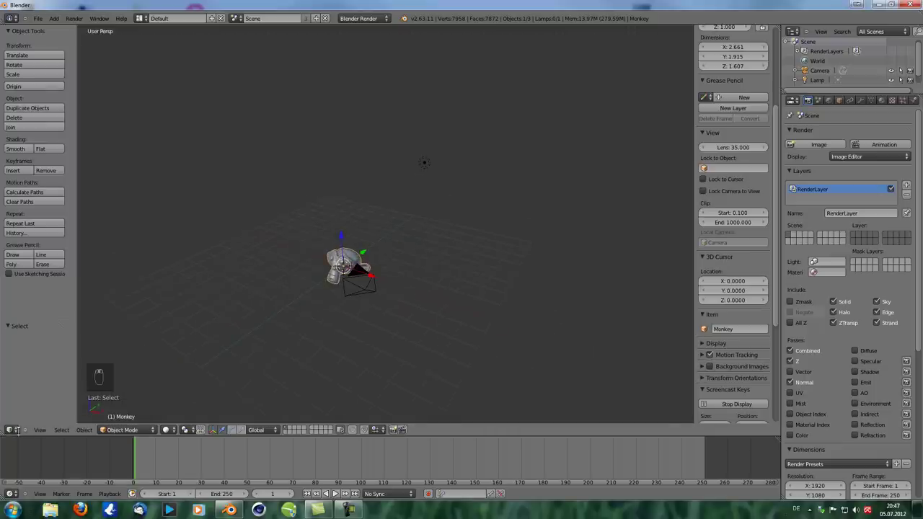
click(13, 430)
click(45, 329)
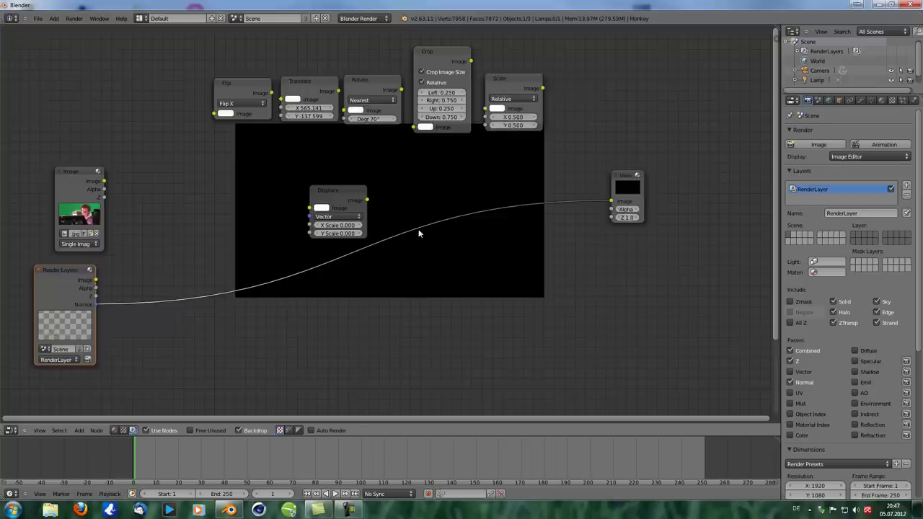
Step: Move the Composite node close to the Viewer node and render the scene again
mouse_move(412, 247)
middle_down()
mouse_move(383, 233)
mouse_move(424, 244)
mouse_move(411, 247)
middle_up()
scroll(431, 232, down, 3)
drag(673, 127, 566, 267)
click(516, 267)
scroll(311, 256, up, 2)
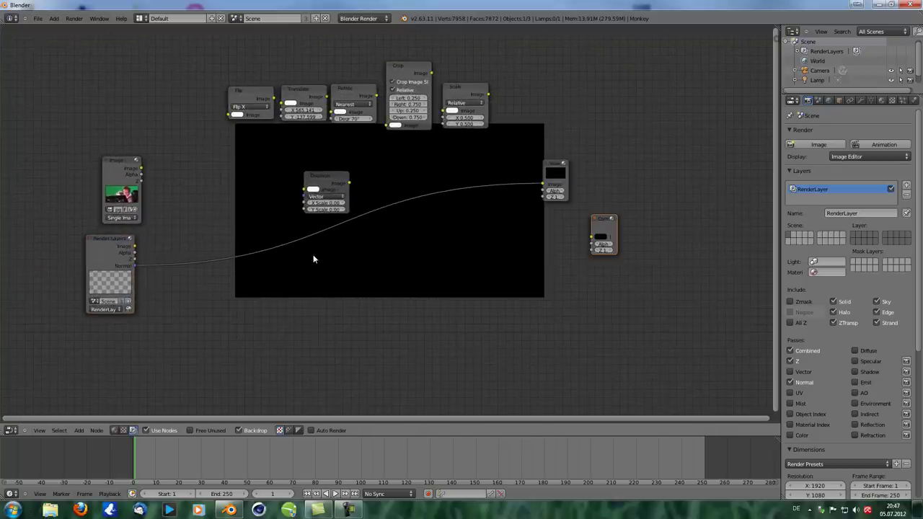
key(F12)
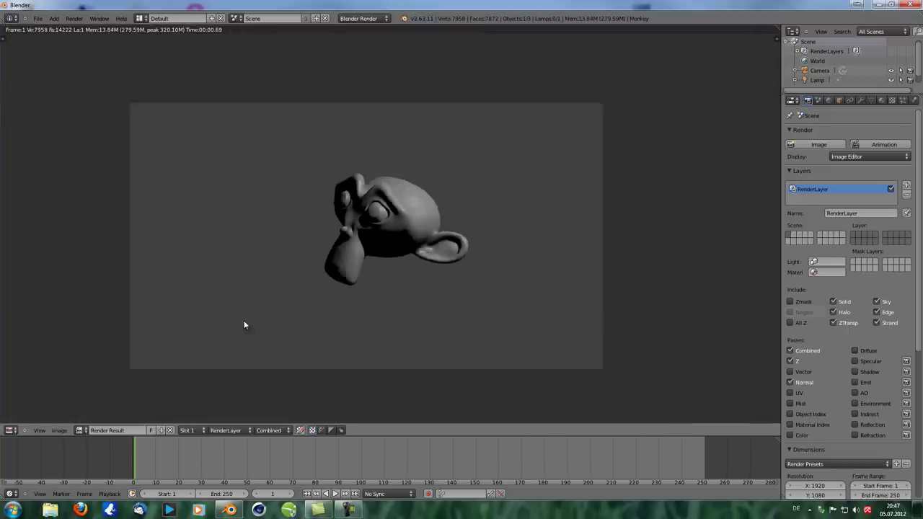
Step: Switch the rendered image view back to the compositing node editor
click(11, 430)
click(32, 333)
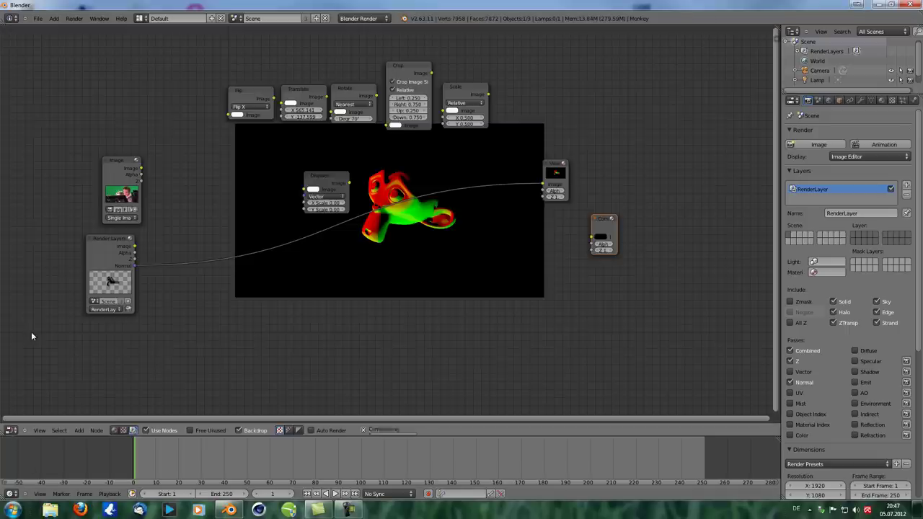
scroll(334, 197, up, 3)
middle_drag(348, 221, 391, 181)
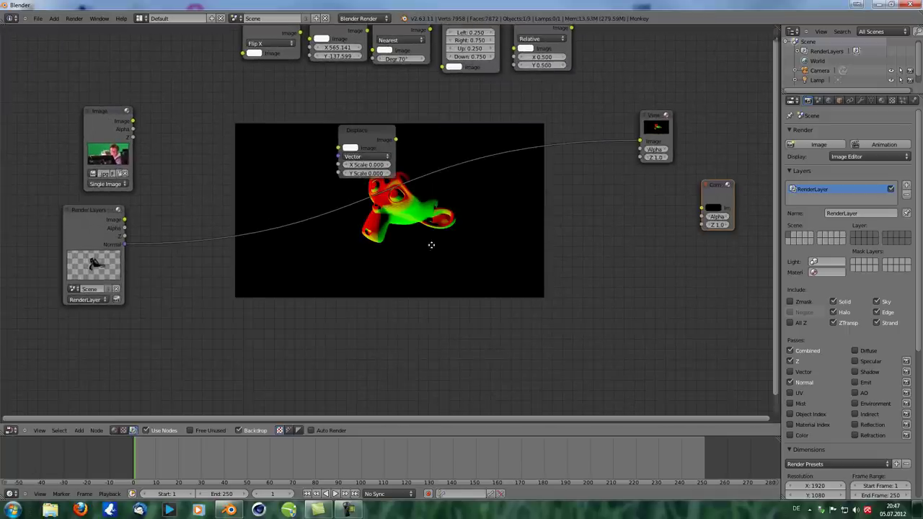
Step: Add a vector Normal node and insert it into the link between the Render Layers Normal output and the Viewer
key(shift+a)
mouse_move(338, 297)
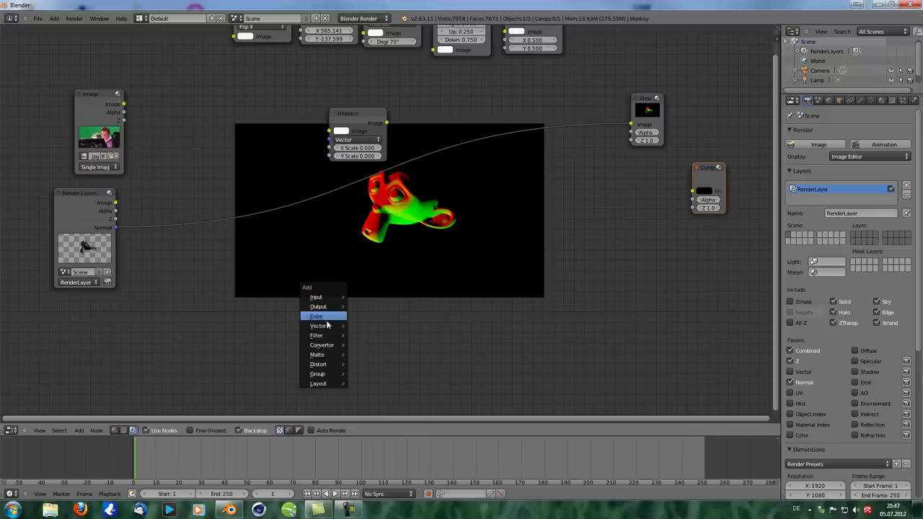
mouse_move(325, 328)
click(365, 325)
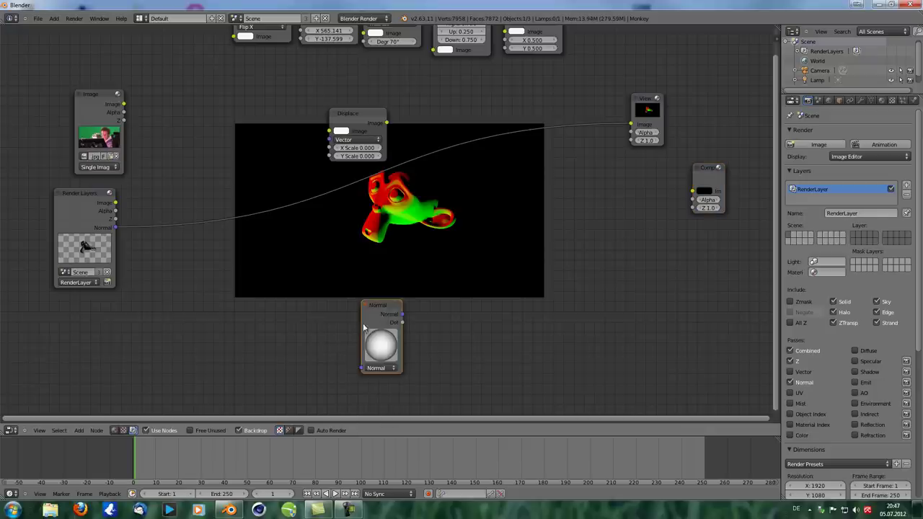
click(321, 218)
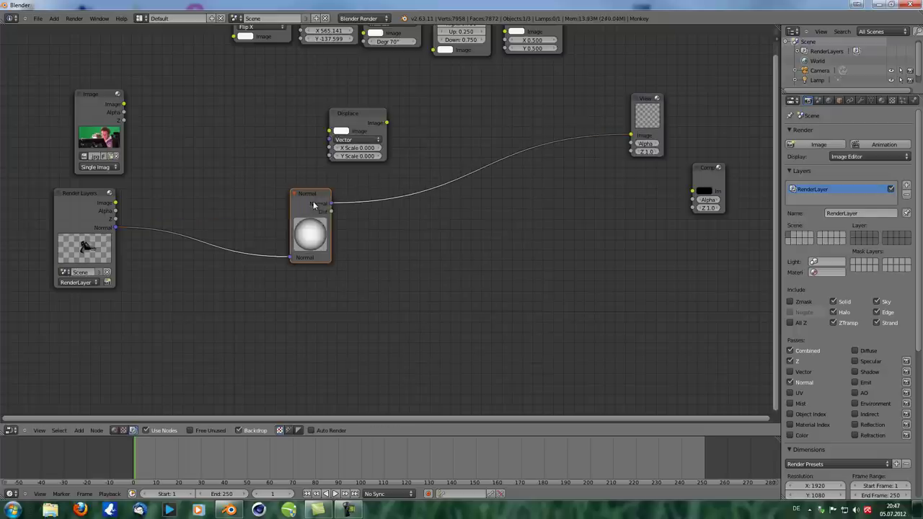
Step: Preview the Normal node's Dot output in an enlarged backdrop, and delete the node
ctrl+shift+click(313, 203)
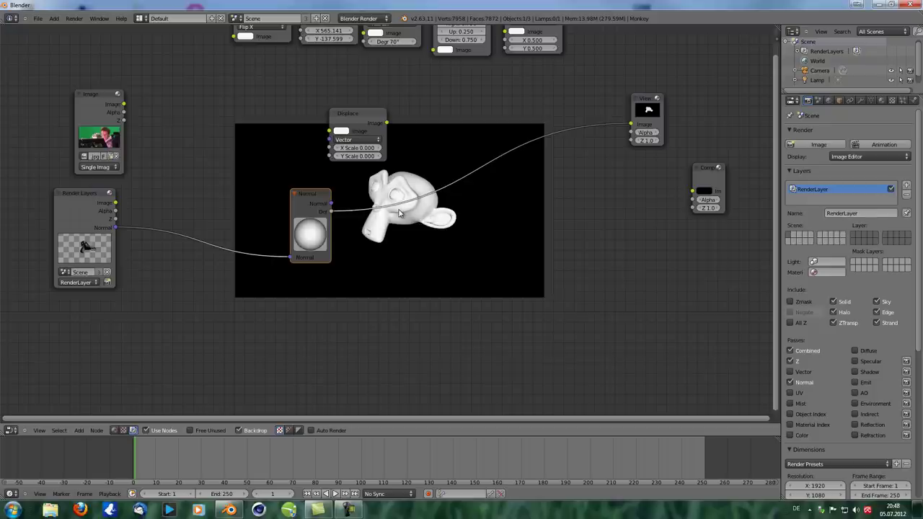
key(alt+v)
key(alt+v)
key(alt+v)
key(alt+v)
key(alt+v)
key(alt+v)
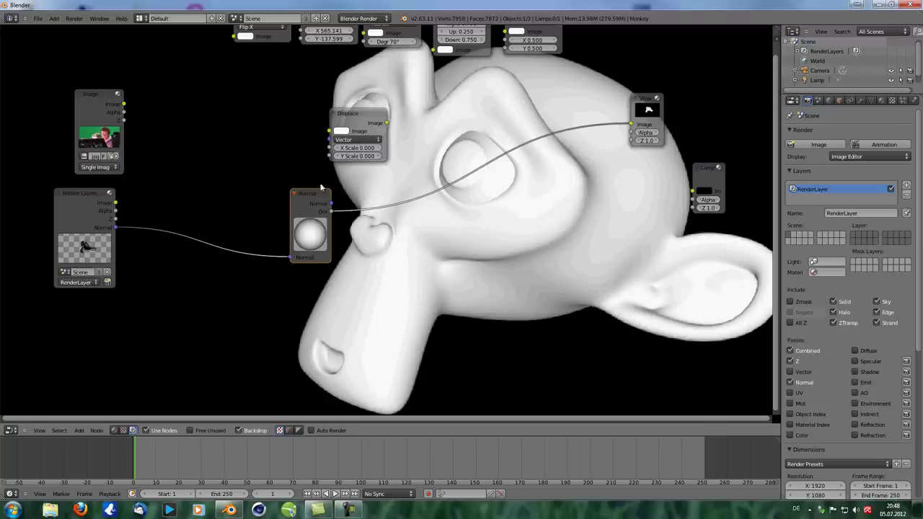
key(x)
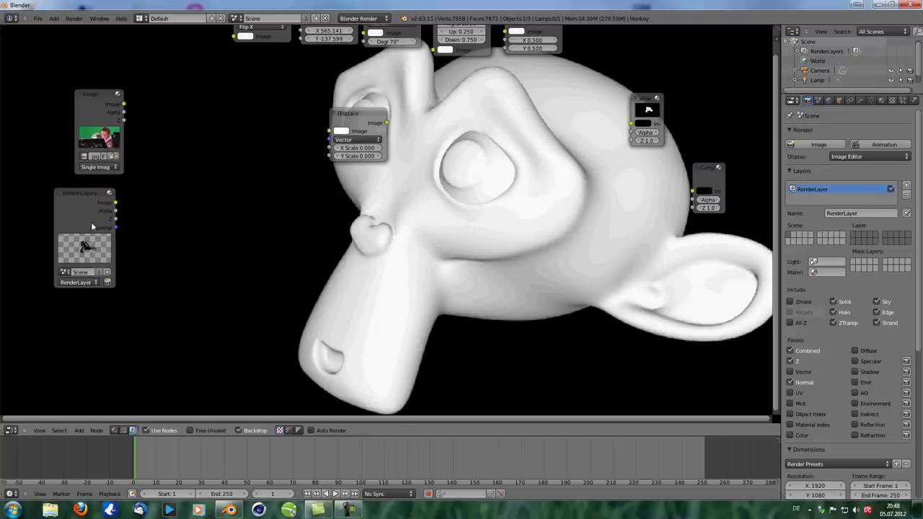
Step: Connect the Render Layers Normal output to Displace's Vector input and the loaded image to its Image input, and send the Displace result to the Viewer
drag(116, 229, 329, 139)
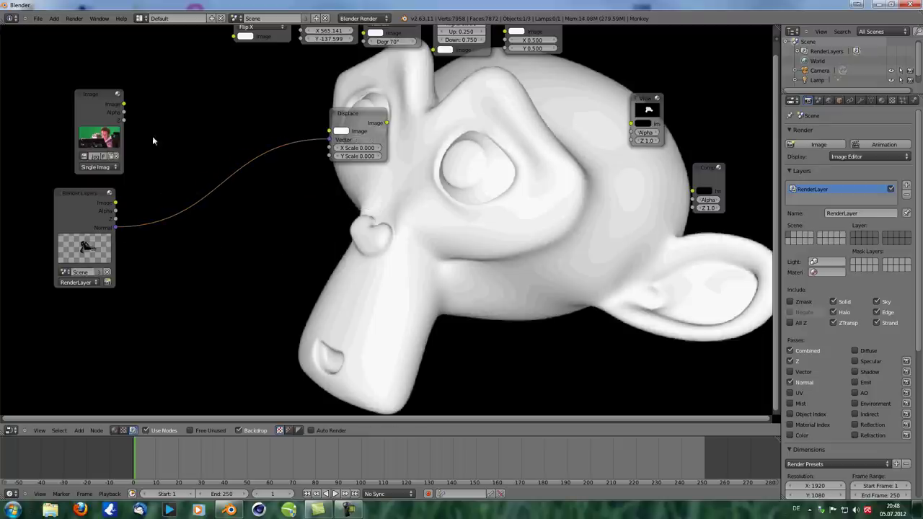
drag(124, 105, 330, 131)
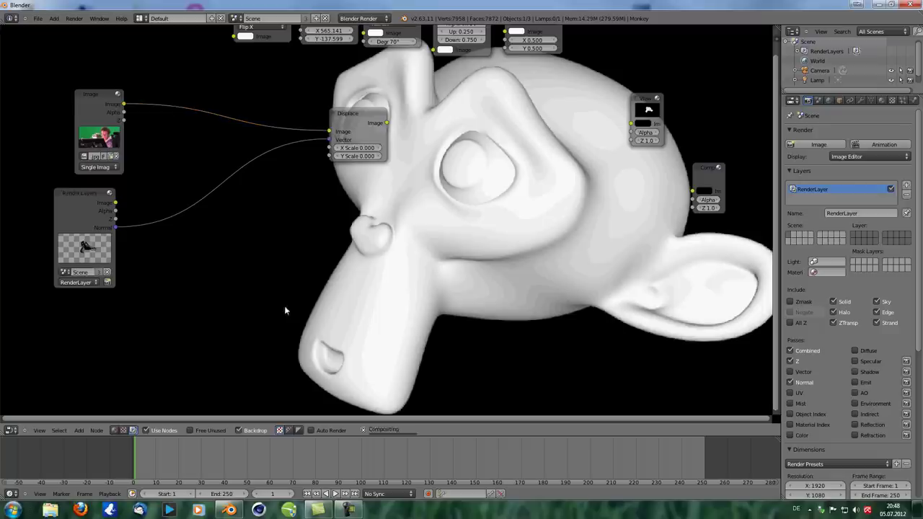
ctrl+shift+click(356, 114)
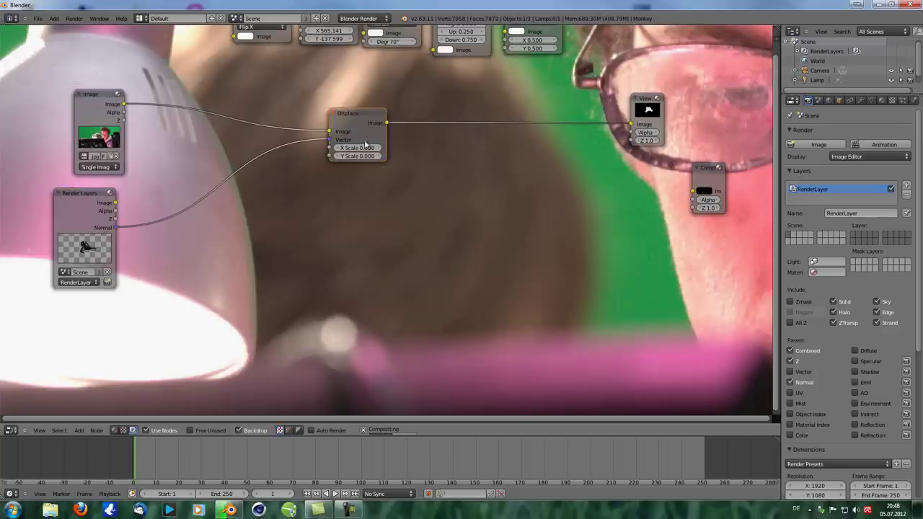
Step: Fit the whole photo in the backdrop and raise the Displace node's X Scale to about 218.448
key(v)
key(v)
key(v)
key(v)
key(v)
key(v)
key(v)
key(v)
key(v)
key(v)
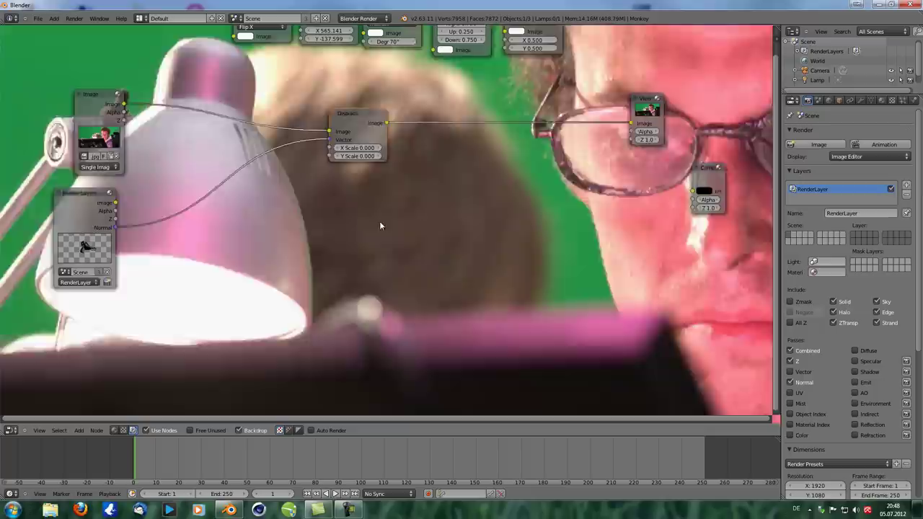
alt+middle_drag(433, 328, 380, 261)
scroll(369, 257, up, 2)
scroll(369, 258, down, 2)
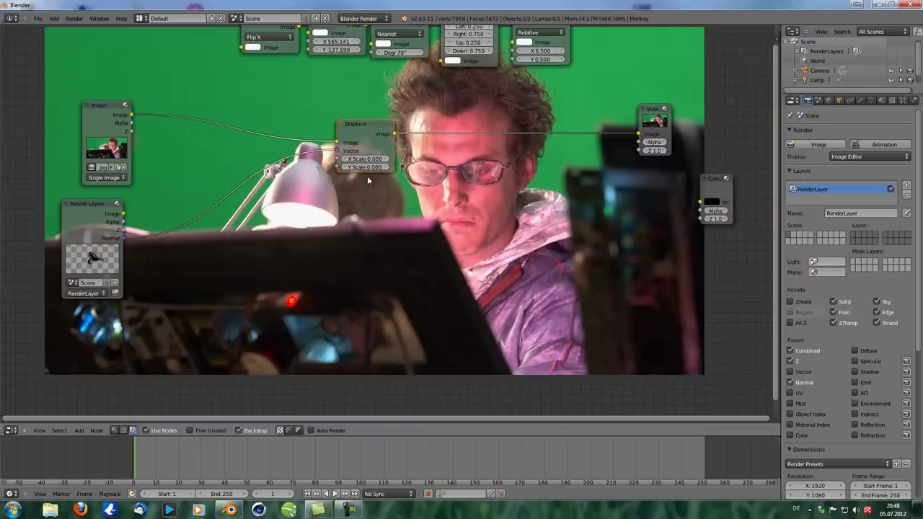
alt+middle_drag(406, 226, 416, 255)
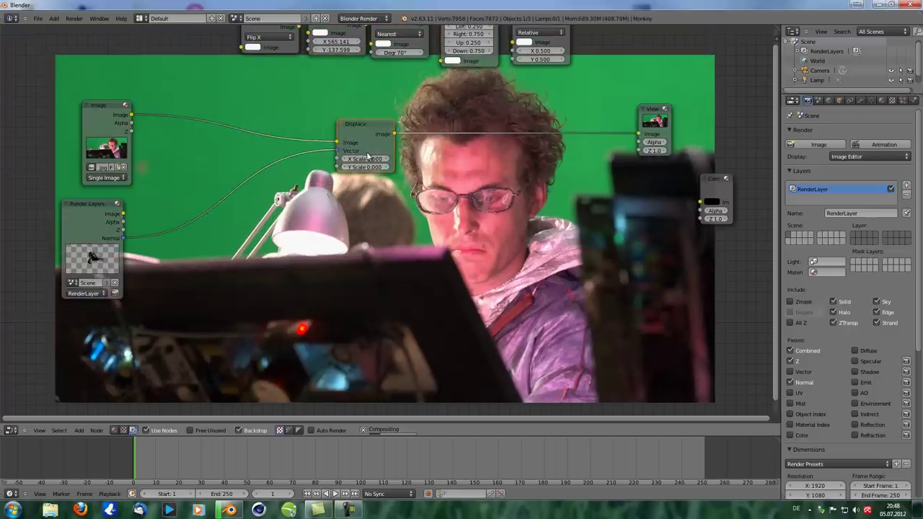
drag(367, 159, 442, 170)
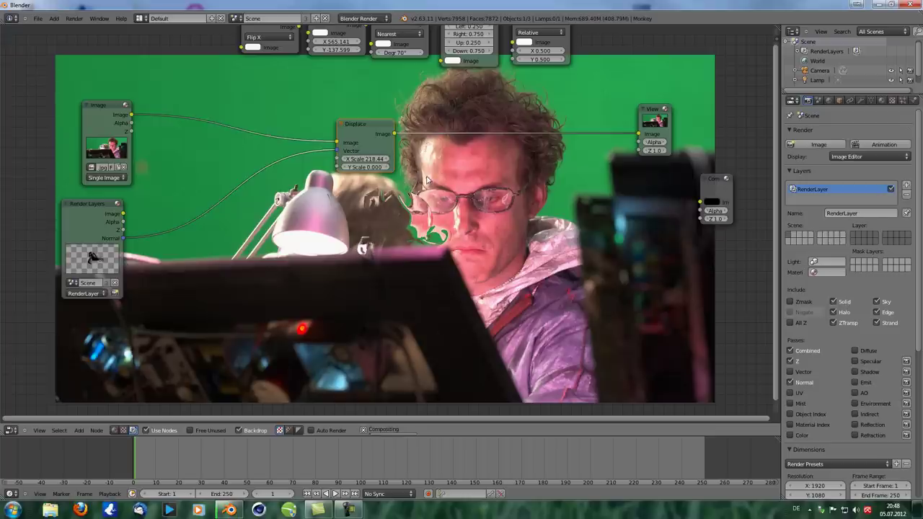
Step: Examine the displaced monkey shape beside the man's glasses up close in the backdrop
key(v)
key(v)
key(v)
key(alt+v)
key(alt+v)
key(alt+v)
key(alt+v)
key(alt+v)
key(alt+v)
key(alt+v)
key(alt+v)
key(alt+v)
alt+middle_drag(424, 222, 404, 242)
key(v)
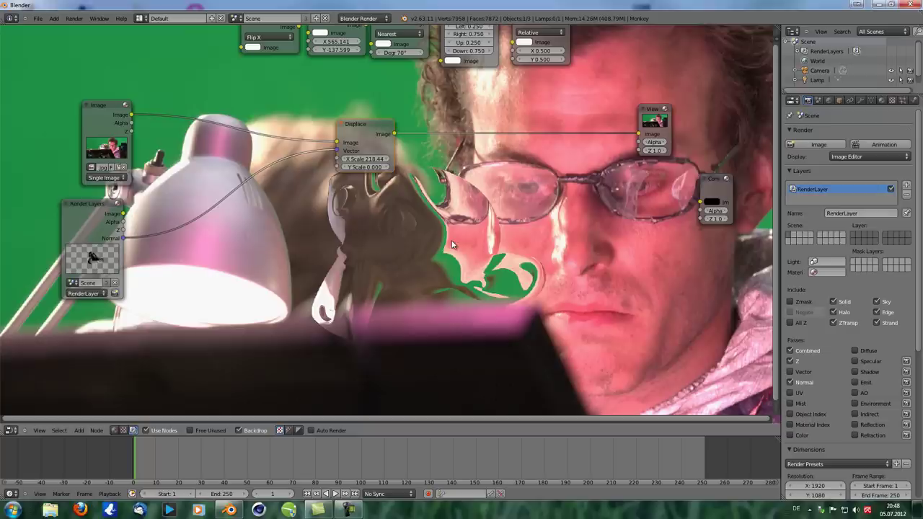
Step: Raise the Displace node's Y Scale to about 40.768
scroll(361, 203, up, 3)
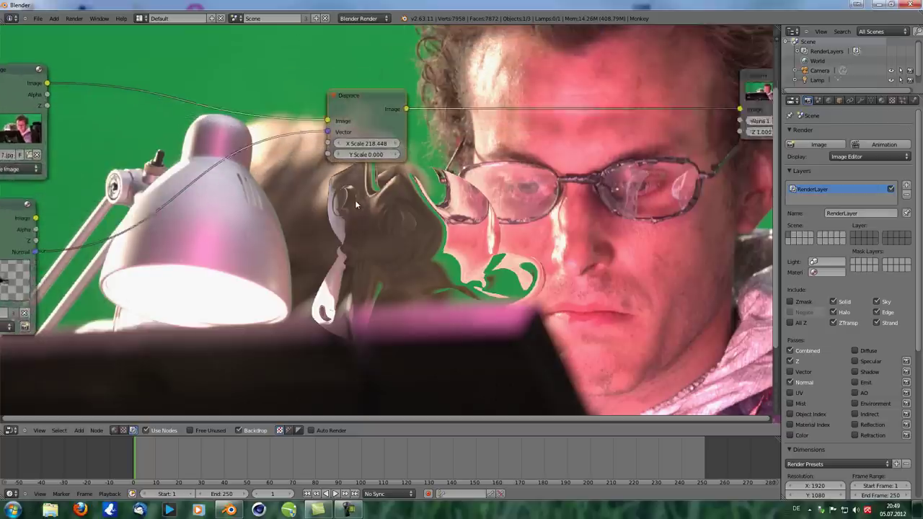
scroll(360, 203, up, 3)
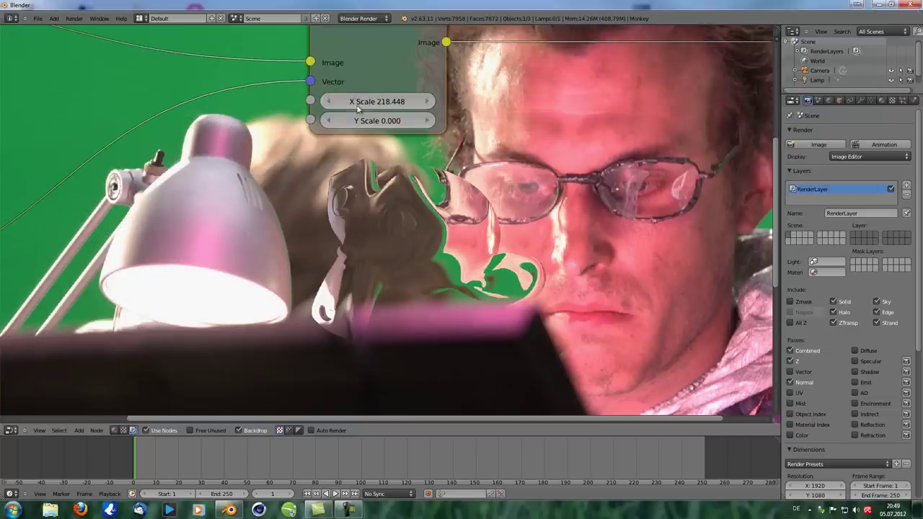
drag(415, 126, 388, 128)
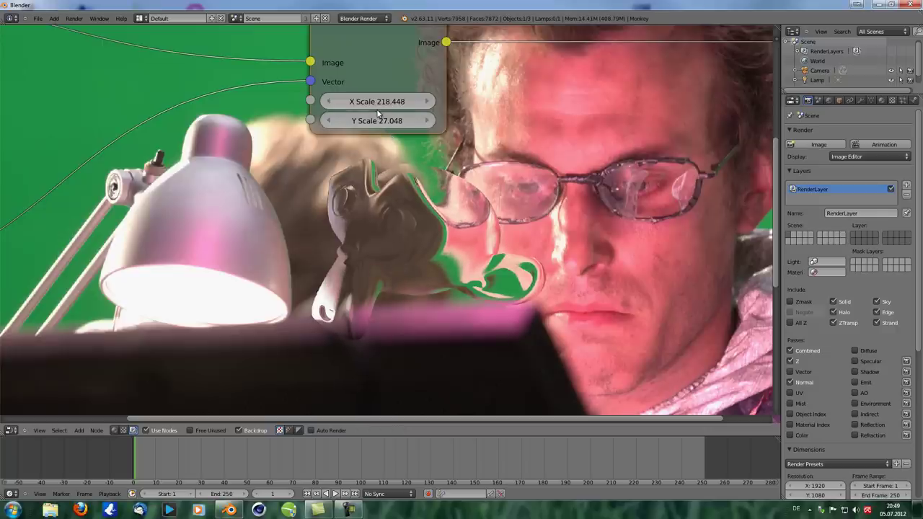
drag(380, 121, 416, 128)
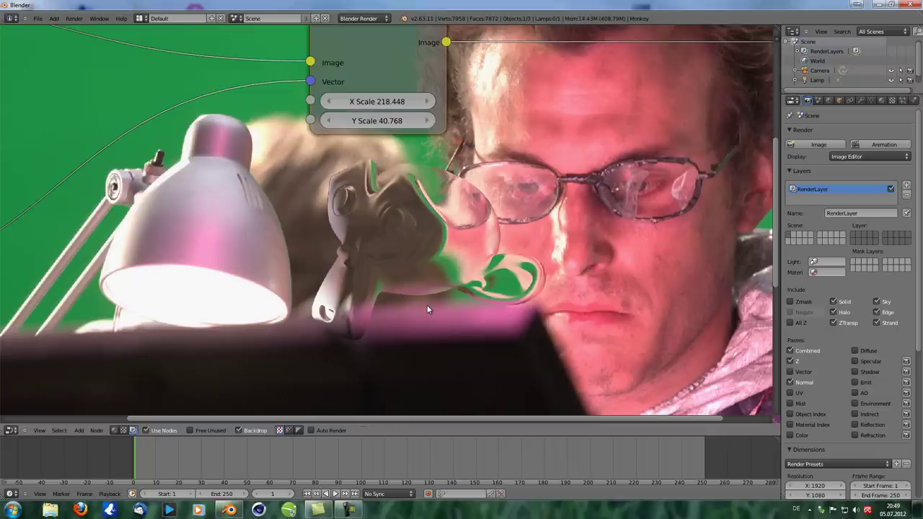
Step: Insert the existing Translate node into the link between the Render Layers Normal output and Displace's Vector input
scroll(392, 236, down, 3)
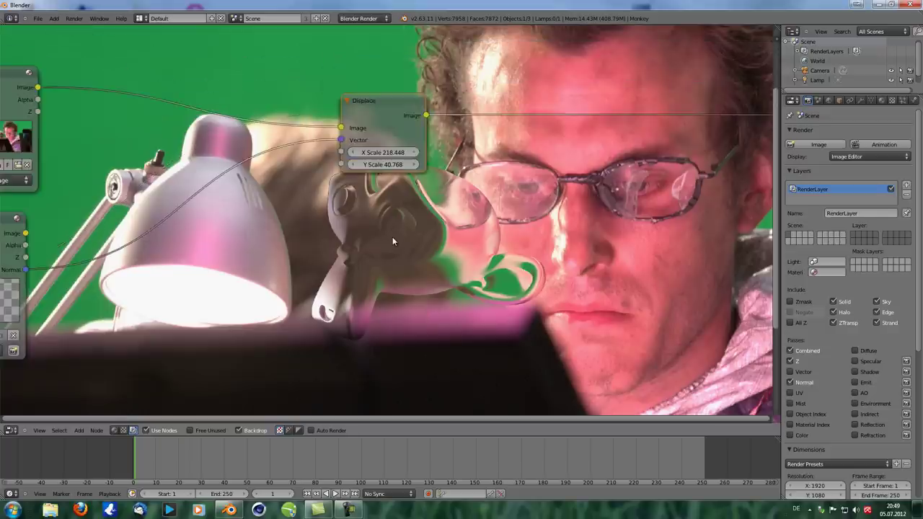
scroll(402, 262, down, 3)
key(shift+a)
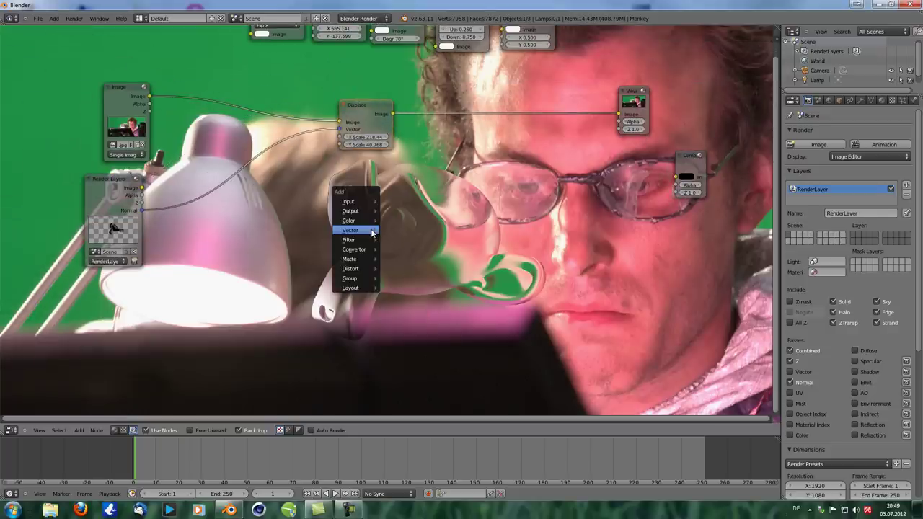
mouse_move(372, 233)
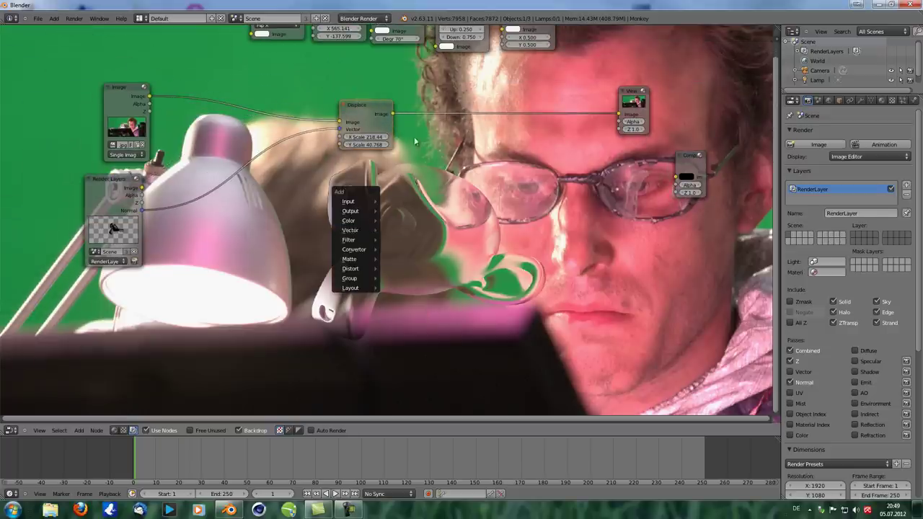
middle_drag(456, 140, 452, 194)
drag(331, 63, 252, 221)
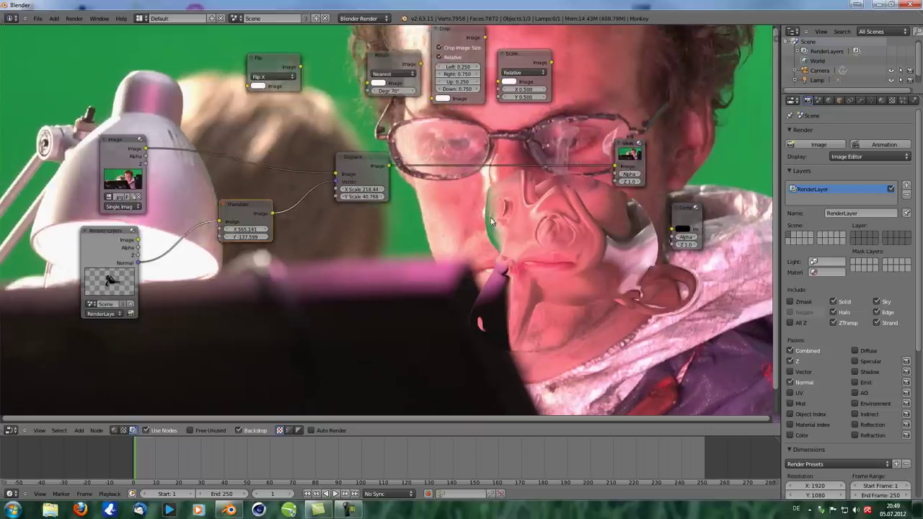
Step: Shift the displacement over the lamp by changing the Translate node's X to about -290.621
alt+middle_drag(491, 218, 478, 209)
drag(255, 228, 206, 233)
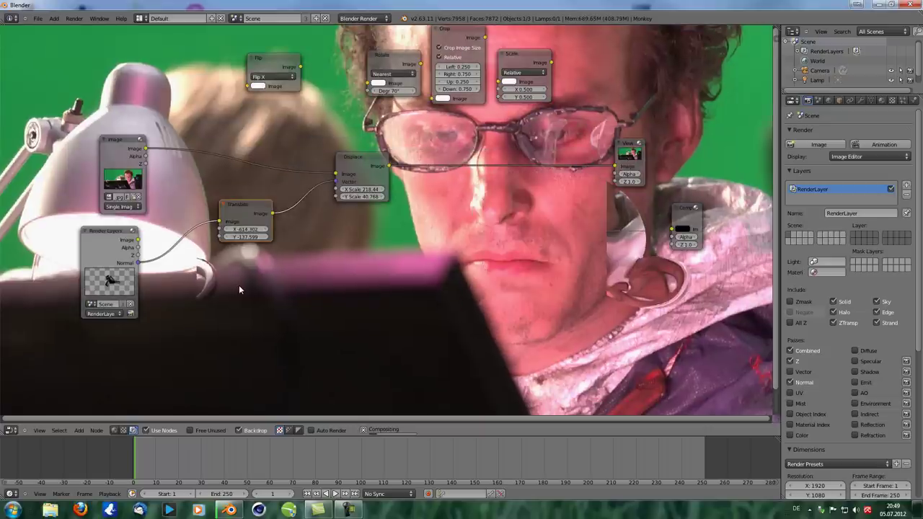
drag(247, 229, 266, 230)
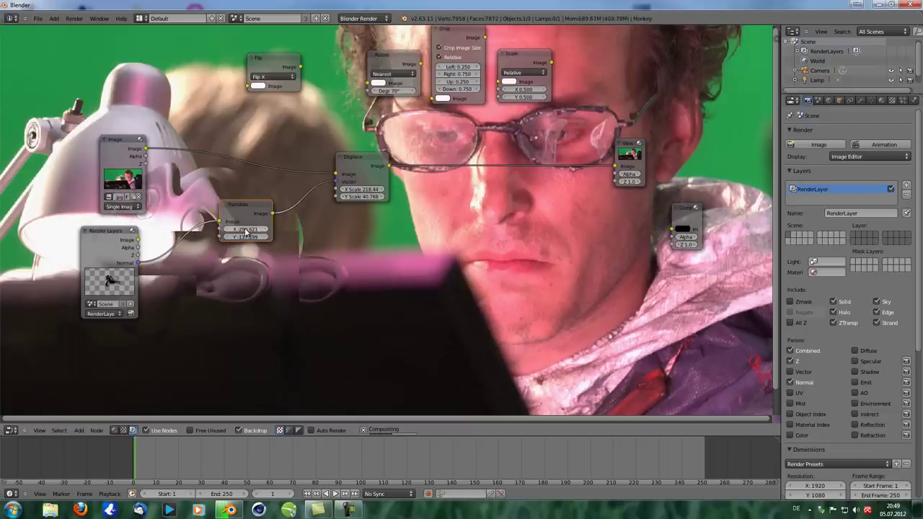
alt+middle_drag(317, 255, 477, 270)
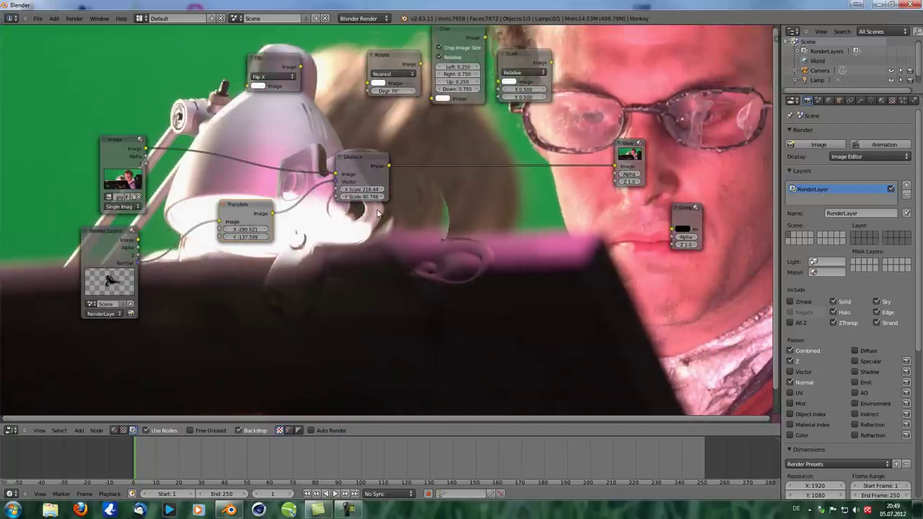
Step: Rearrange the Displace and Translate nodes, and set the Displace scale to about X 222.84 and Y 106.19
drag(357, 156, 346, 130)
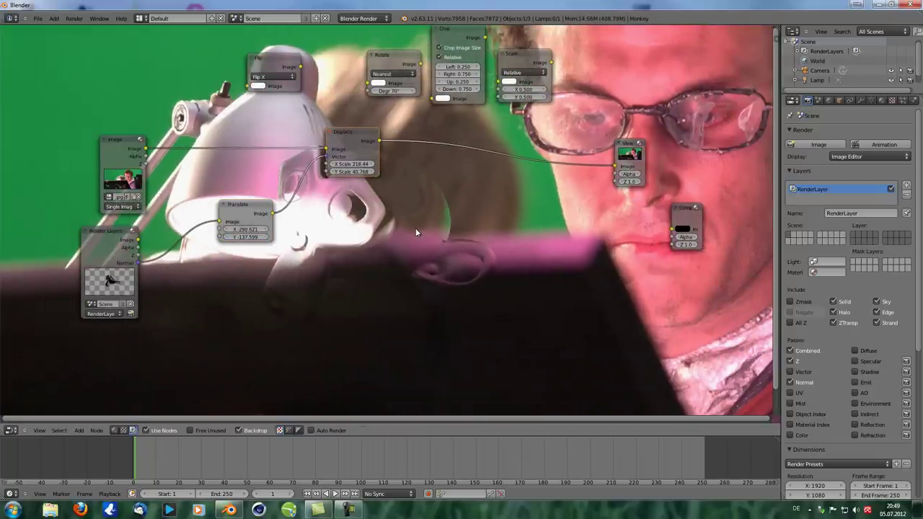
drag(353, 166, 380, 194)
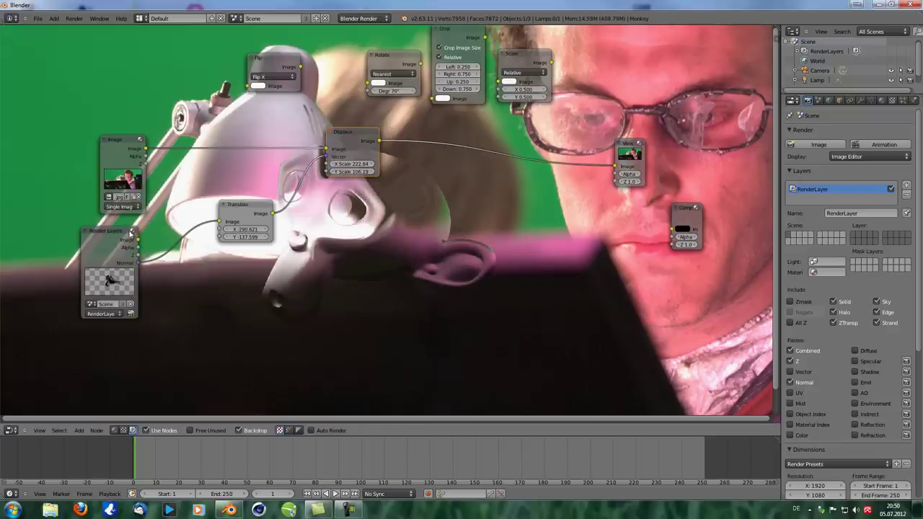
drag(249, 215, 220, 230)
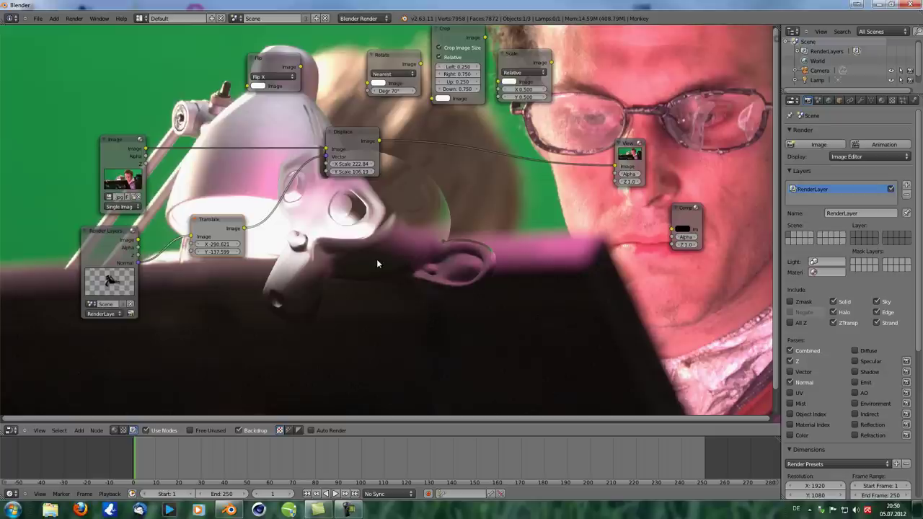
Step: Move the displacement onto the man's face by setting the Translate node to about X 581.380 and Y 104.880
scroll(374, 242, down, 1)
scroll(396, 245, down, 1)
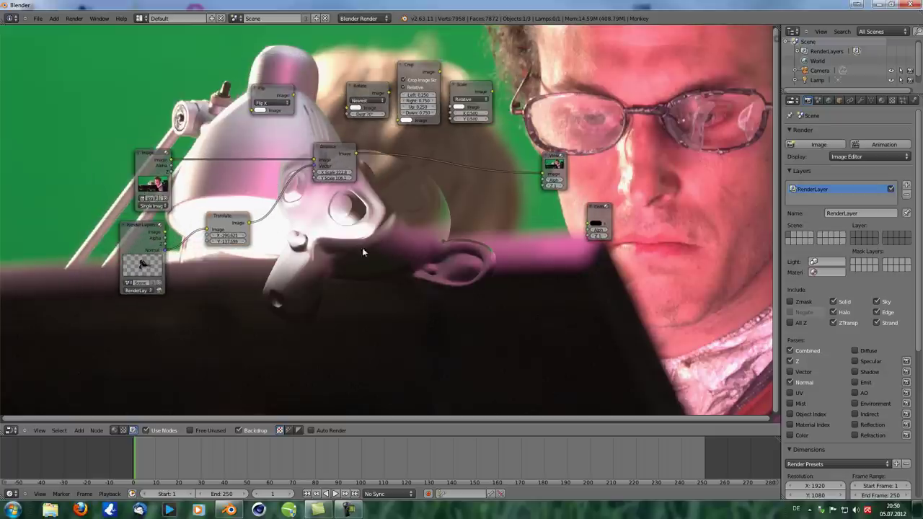
scroll(216, 242, up, 1)
click(220, 234)
key(Return)
mouse_move(215, 234)
mouse_down()
mouse_move(265, 238)
mouse_move(203, 238)
mouse_move(218, 244)
mouse_up()
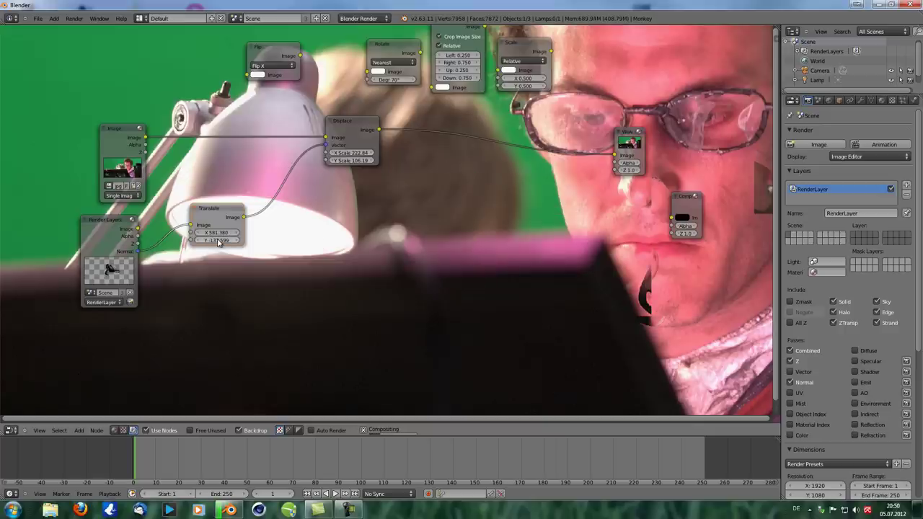
mouse_move(218, 241)
mouse_down()
mouse_move(250, 242)
mouse_move(214, 242)
mouse_up()
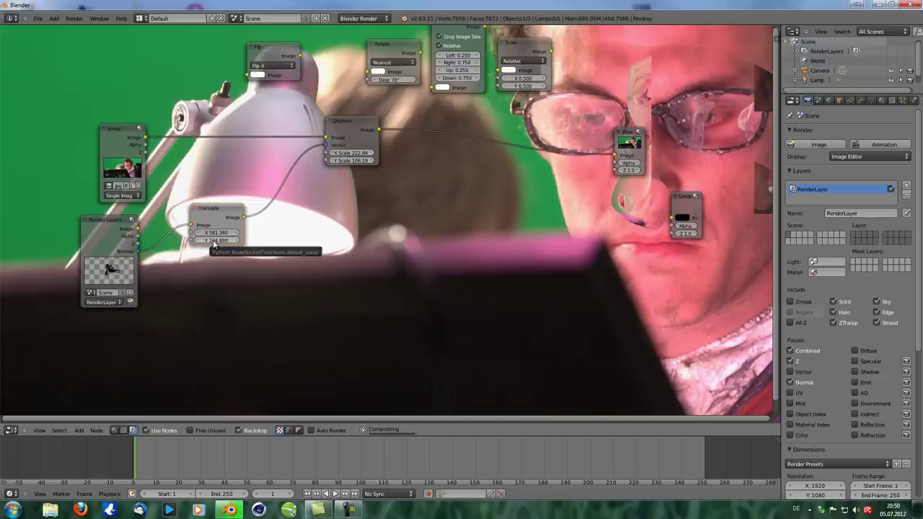
alt+middle_drag(690, 244, 457, 362)
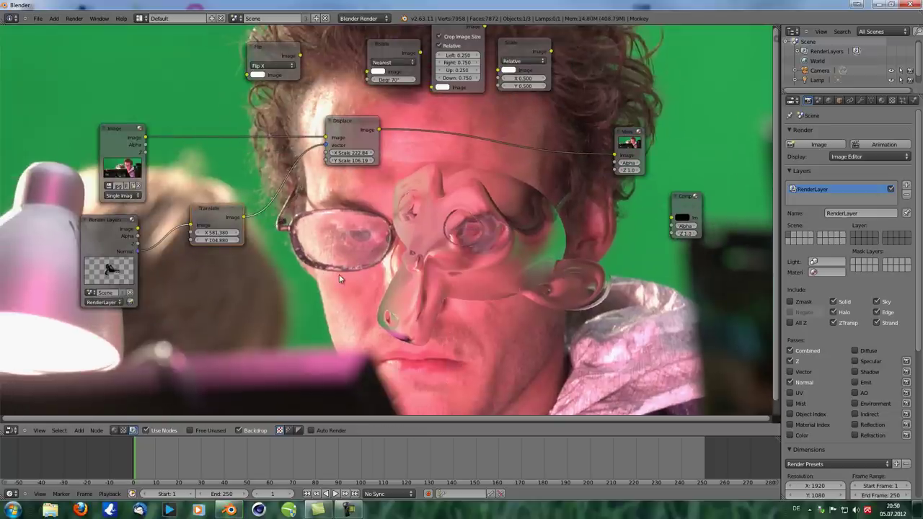
Step: Set the Displace node's X Scale to 50
click(351, 154)
text(50)
key(Return)
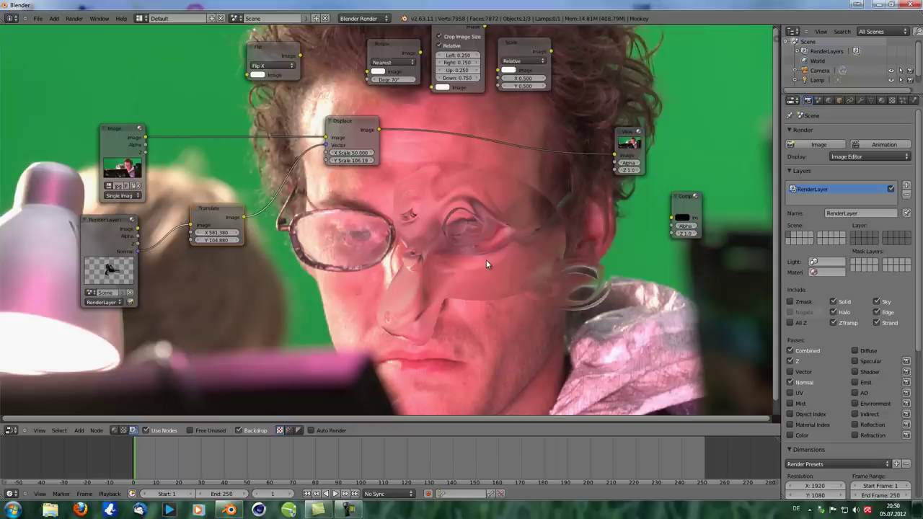
Step: Detach the Translate and Displace nodes from their links and put them in the row of distort nodes
scroll(196, 278, down, 2)
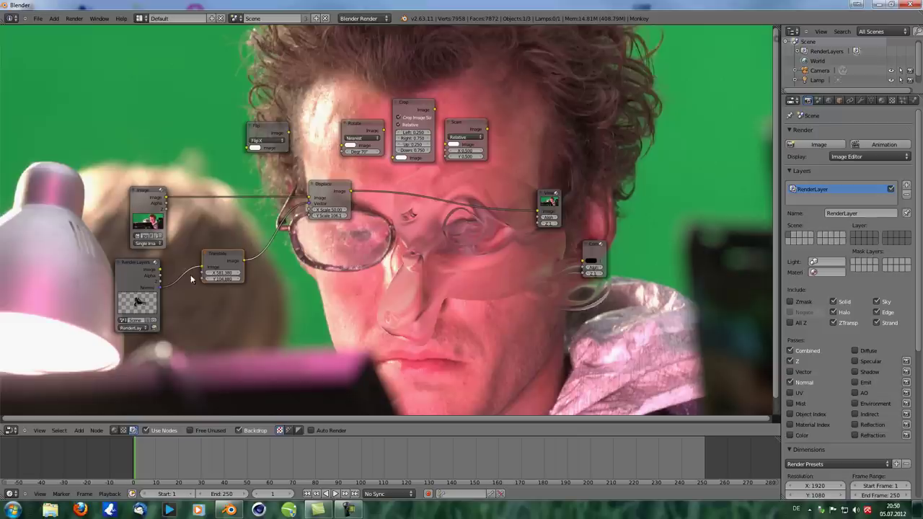
drag(227, 256, 319, 125)
ctrl+drag(226, 159, 521, 133)
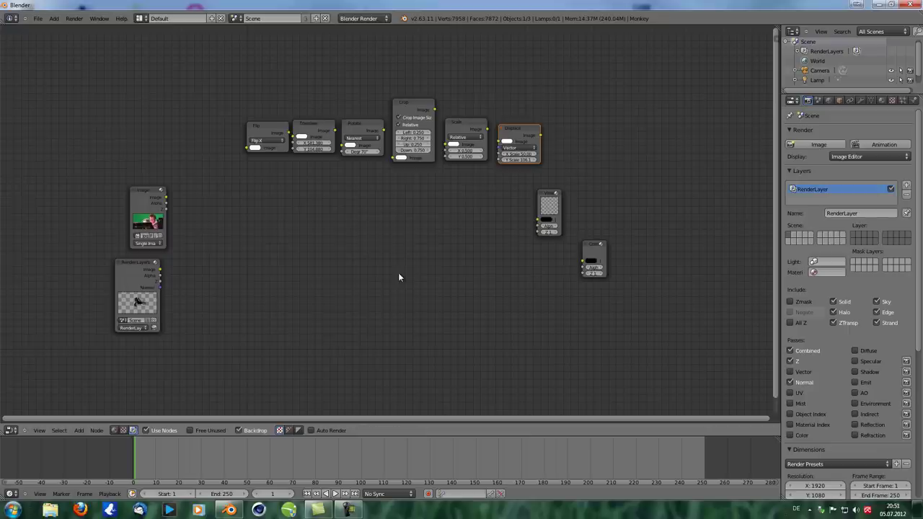
Step: Add a Map UV distort node and place it beside the Image and Render Layers nodes
key(shift+a)
mouse_move(400, 274)
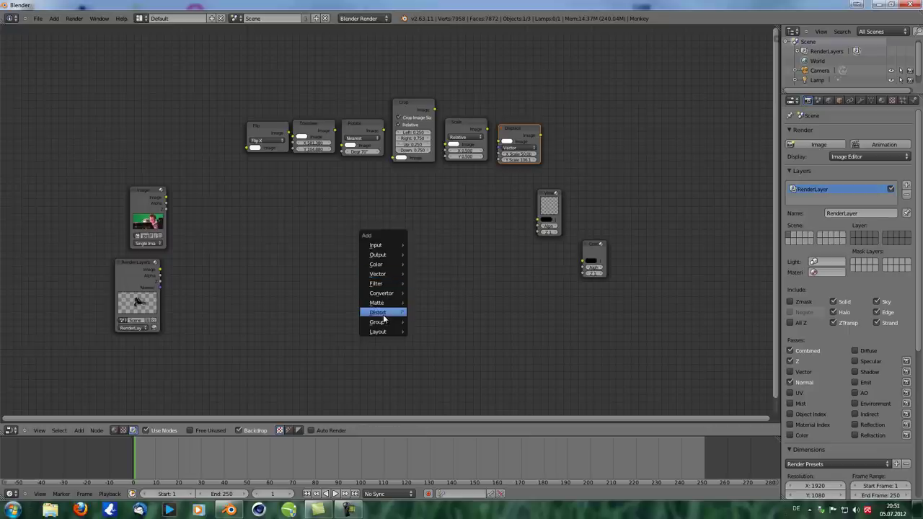
mouse_move(388, 316)
click(442, 372)
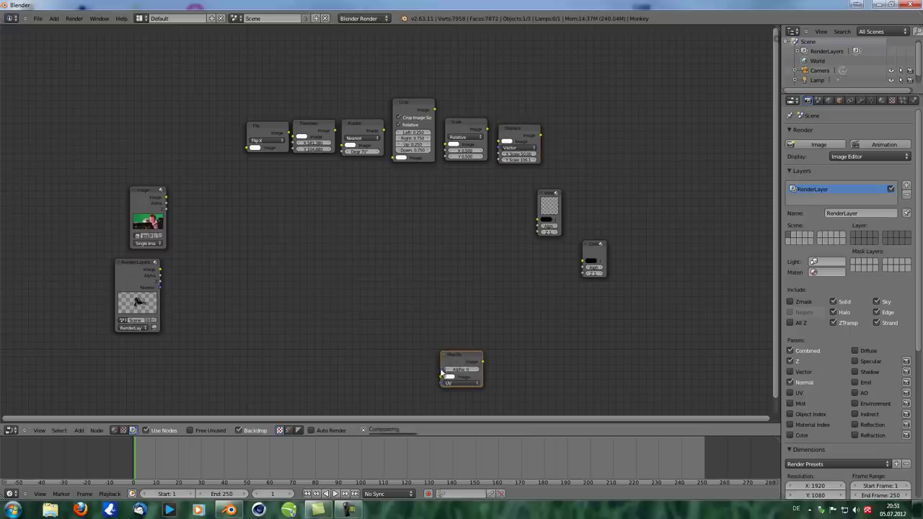
click(291, 290)
scroll(293, 299, up, 1)
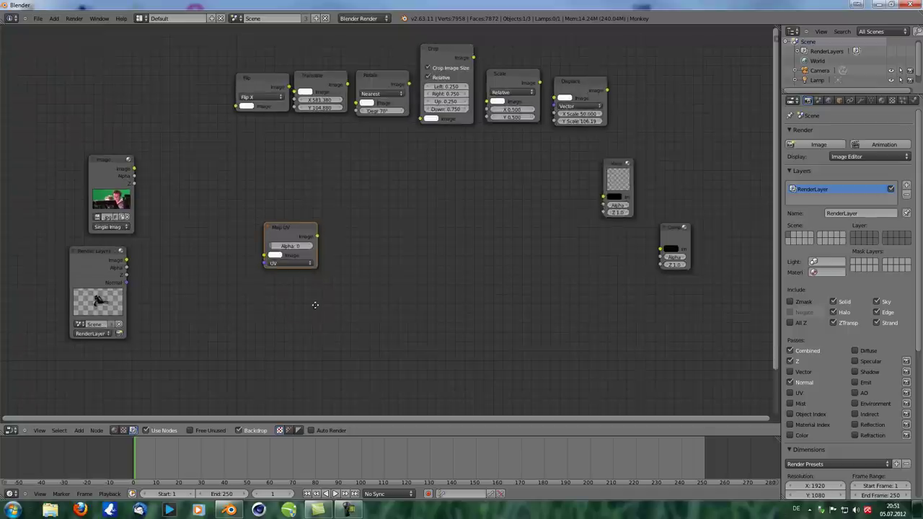
Step: Move the Render Layers node up to the level of the other nodes and delete the Image node
scroll(307, 296, up, 1)
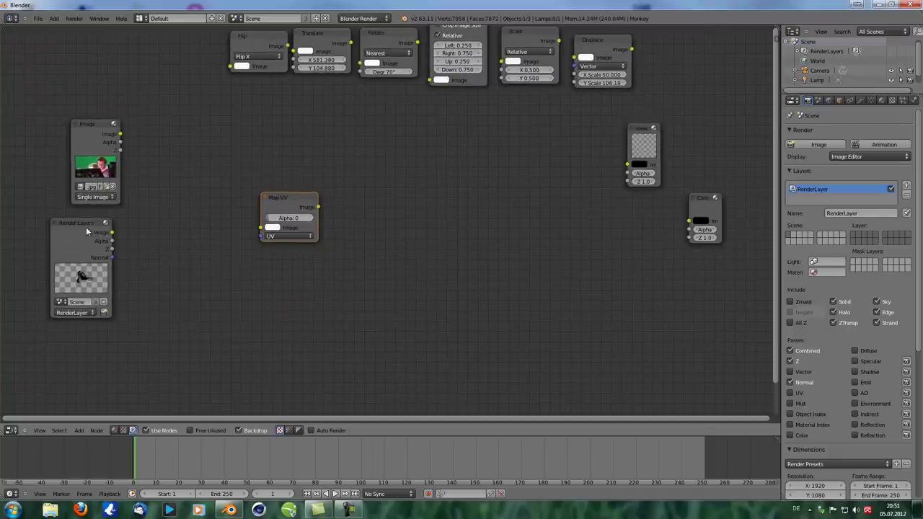
drag(85, 131, 79, 17)
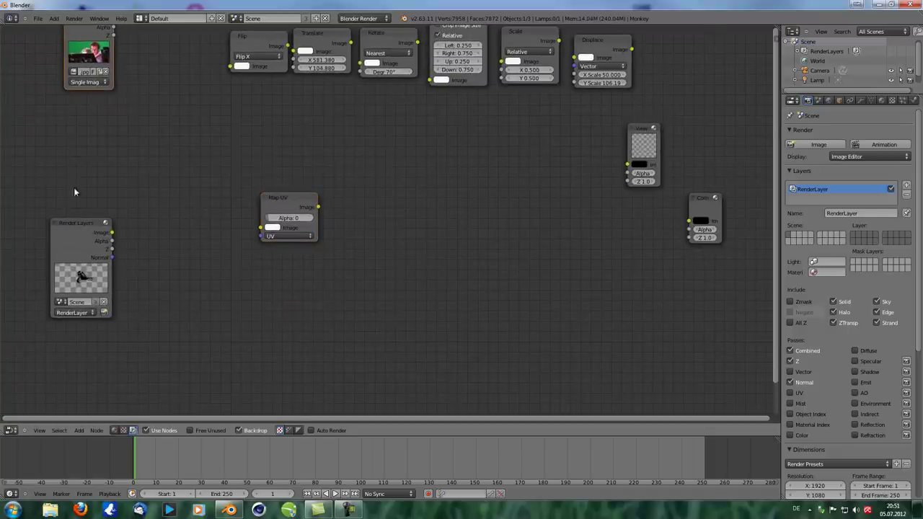
drag(74, 220, 87, 124)
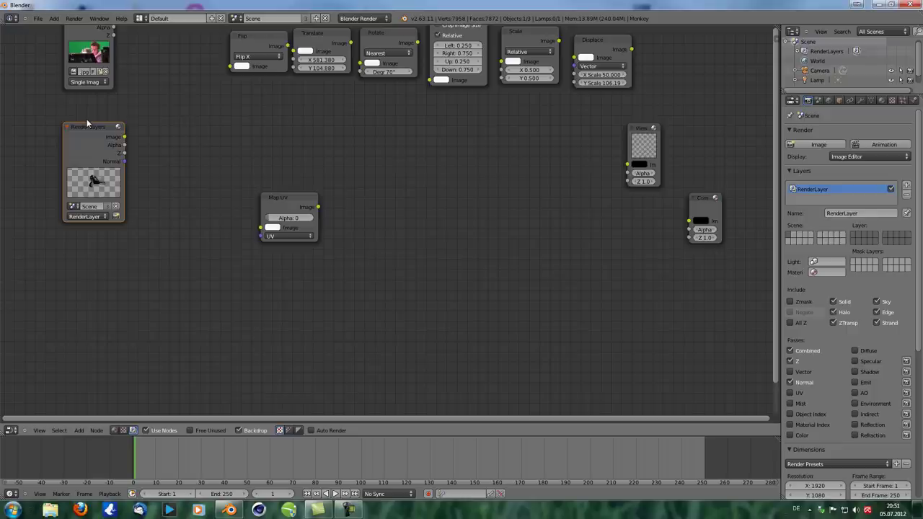
key(Home)
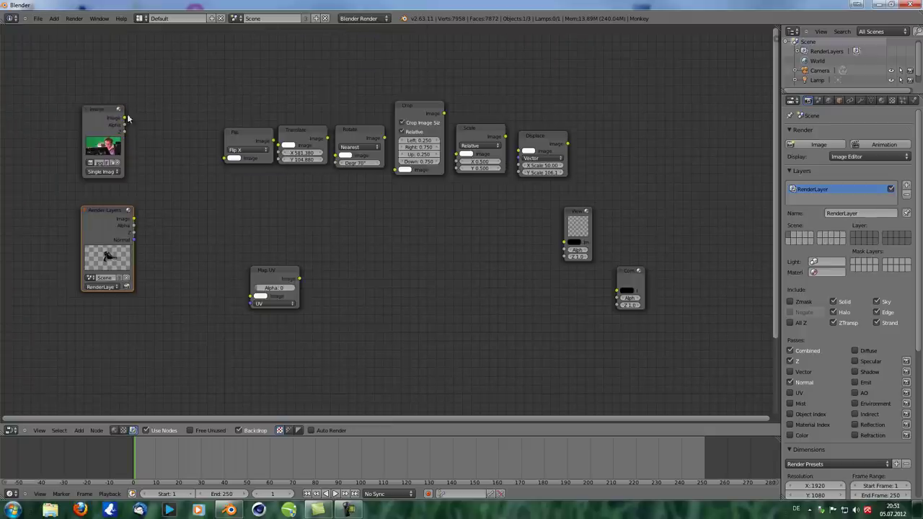
key(x)
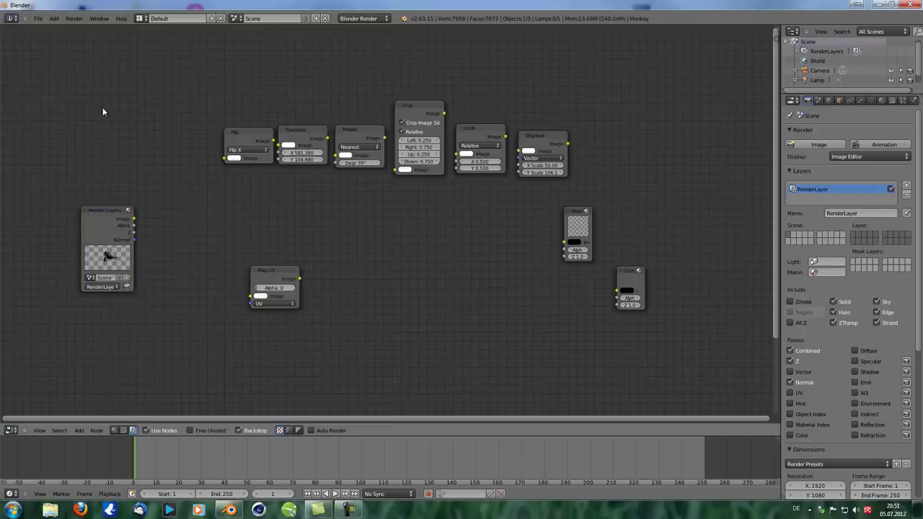
Step: Switch the node editor to the 3D View and delete the monkey object
click(11, 431)
click(29, 420)
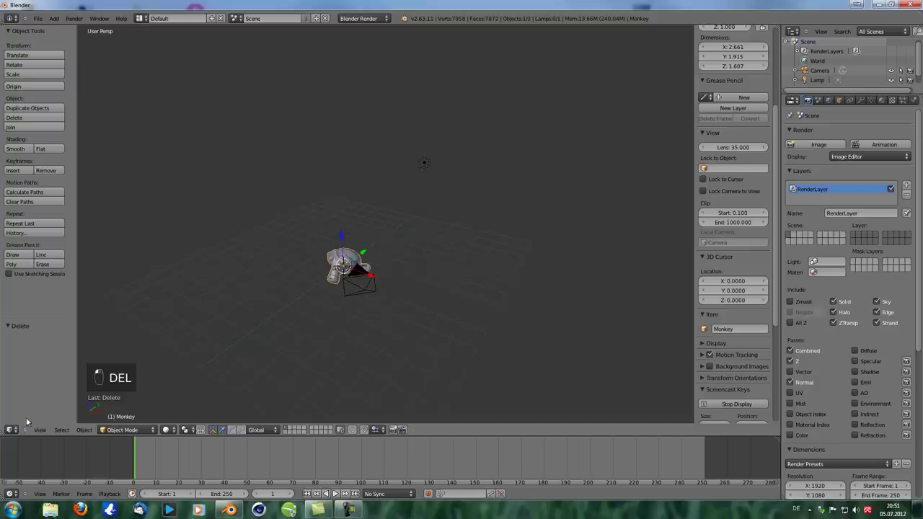
key(Delete)
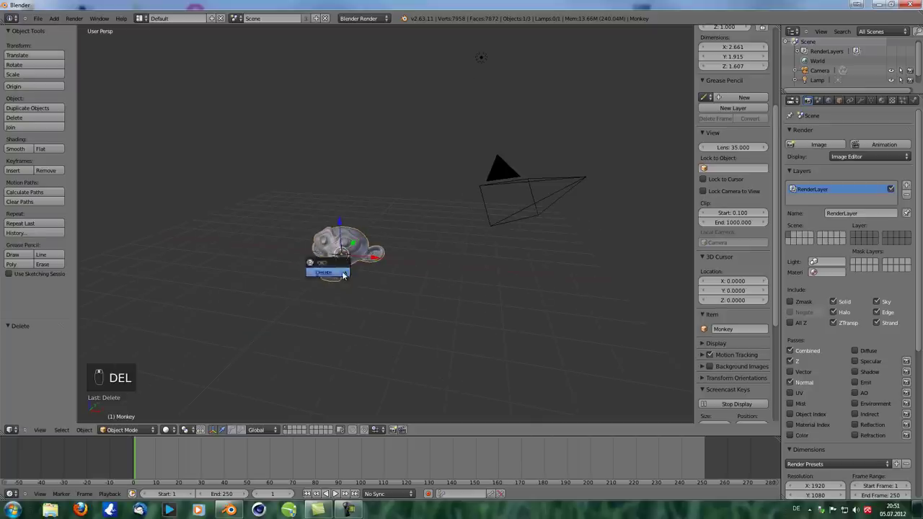
click(347, 270)
Step: Add a cube mesh to the scene and enter Edit Mode on it
key(shift+a)
mouse_move(344, 276)
click(378, 283)
middle_drag(378, 283, 289, 239)
key(Tab)
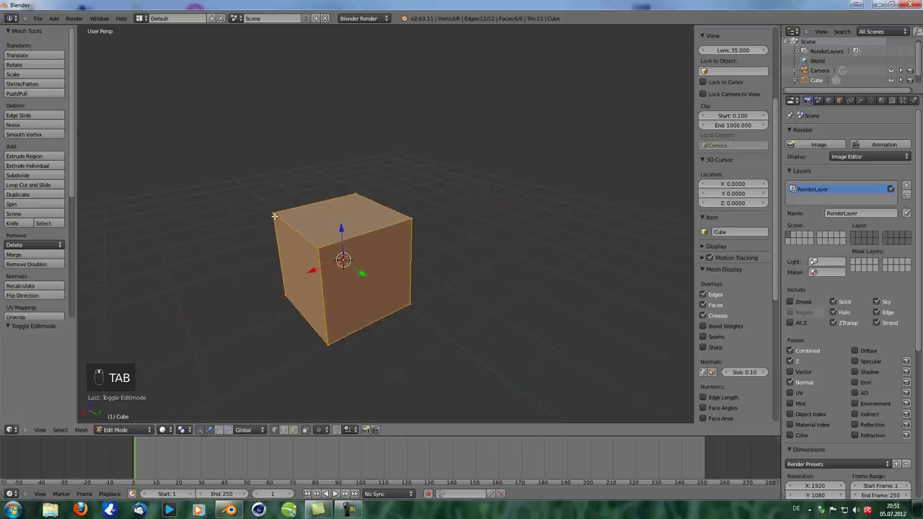
Step: Set the Edge Select Mode in the mesh options to Tag Seam
right_click(286, 239)
scroll(44, 261, down, 8)
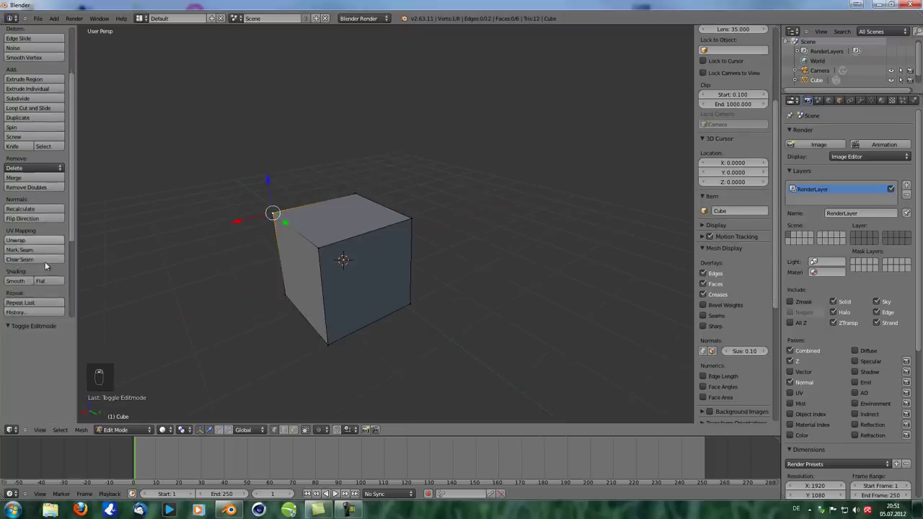
click(33, 282)
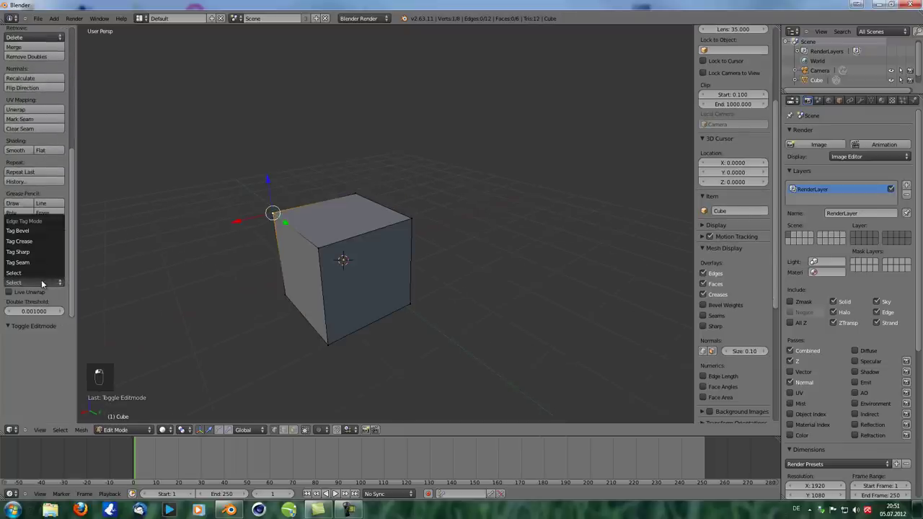
click(39, 263)
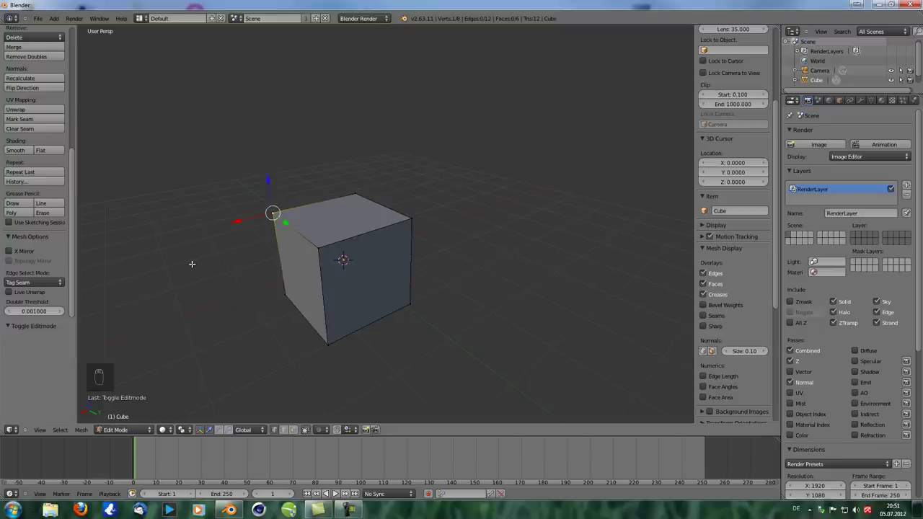
Step: Switch the mesh selection mode to Edge and select one edge of the cube's top face
key(ctrl+Tab)
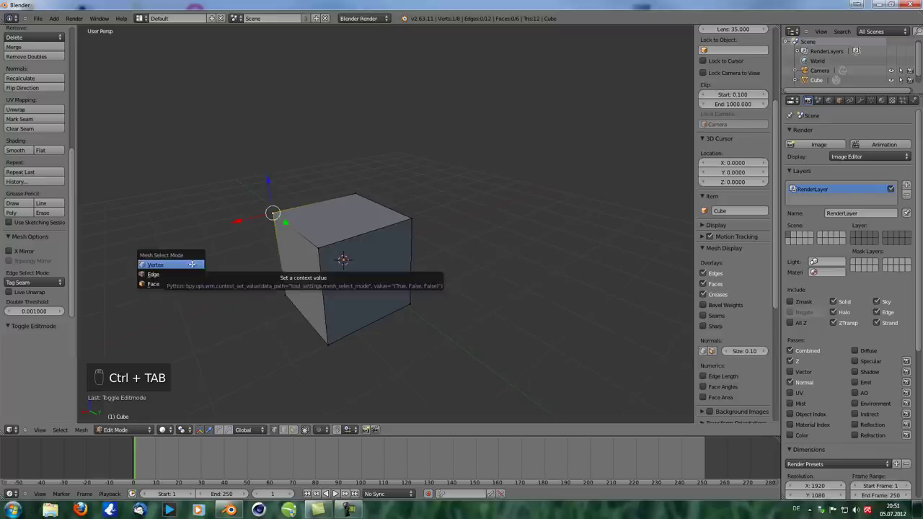
click(182, 274)
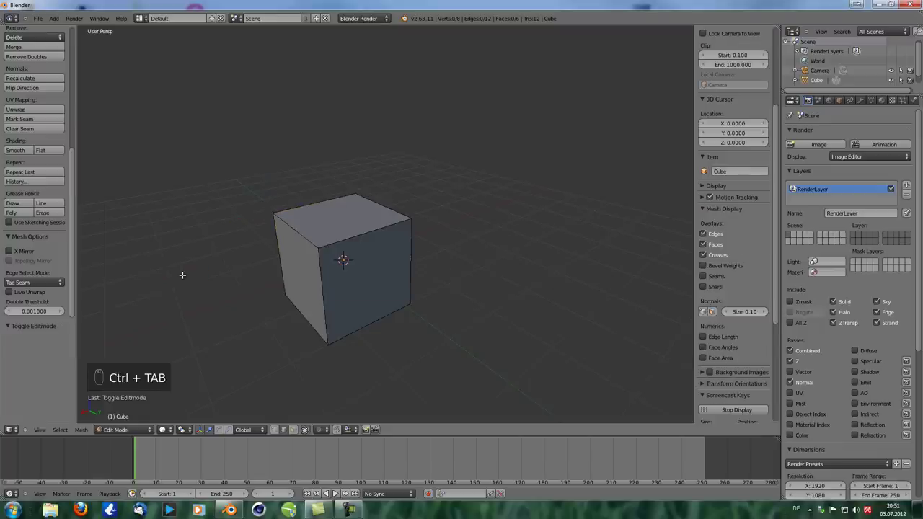
right_click(280, 218)
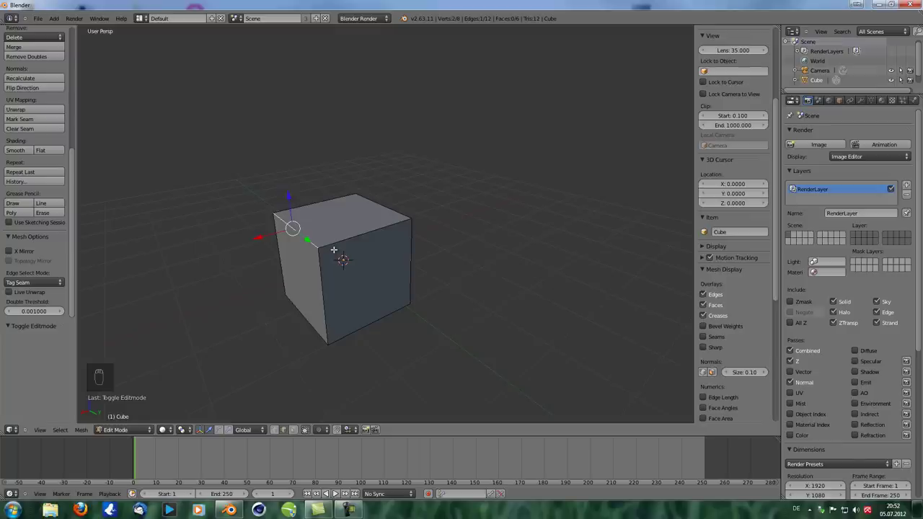
drag(309, 238, 294, 228)
ctrl+click(329, 244)
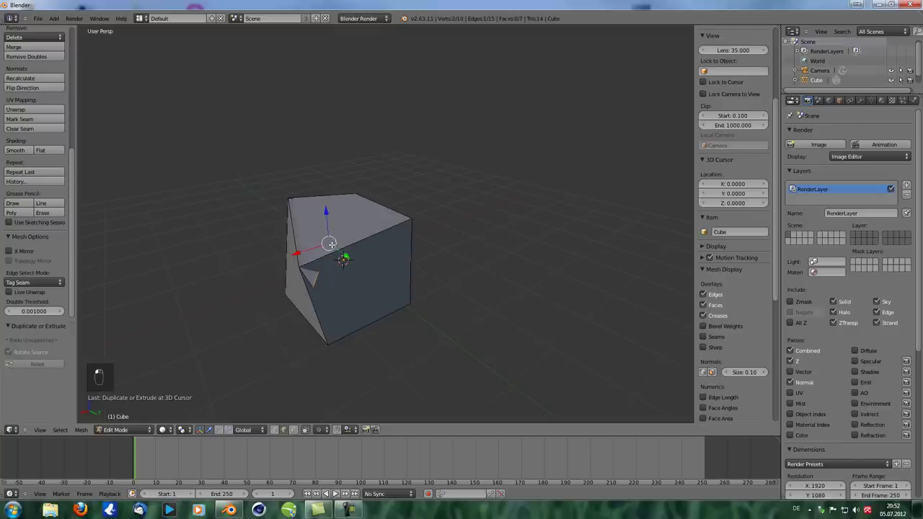
key(ctrl+z)
Step: Tag edges of the cube's top face and its adjoining vertical edges as seams using shortest path selection
right_click(346, 242)
ctrl+right_click(383, 207)
right_click(323, 286)
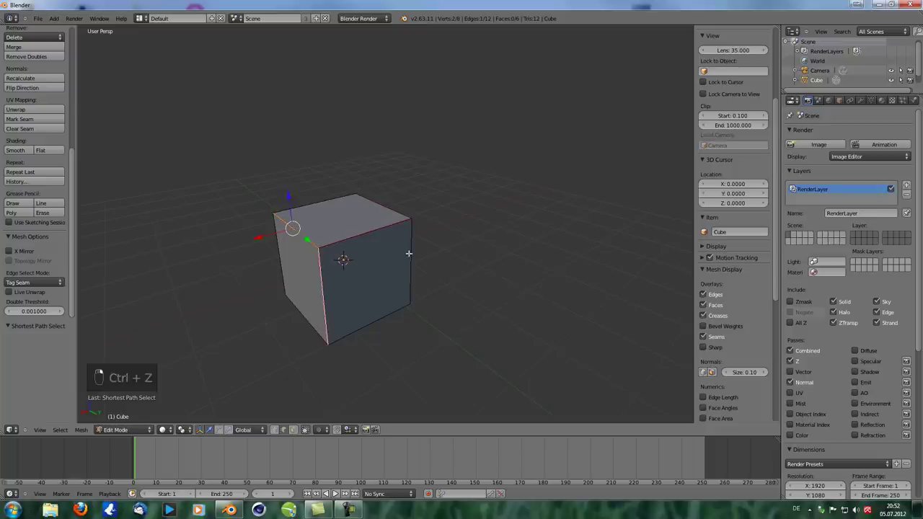
ctrl+right_click(412, 270)
Step: Add a lower edge to the cube's edge selection and extend the seam tagging to another edge
middle_drag(361, 299, 328, 273)
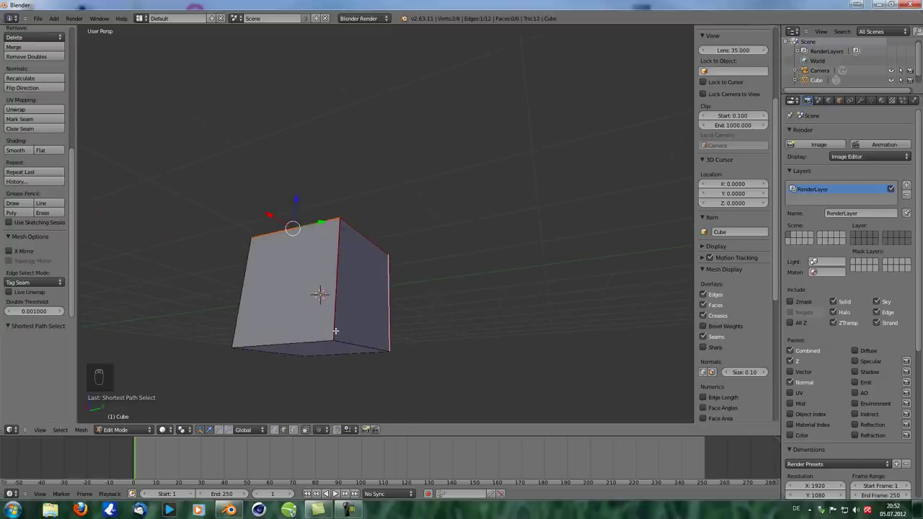
shift+right_click(306, 340)
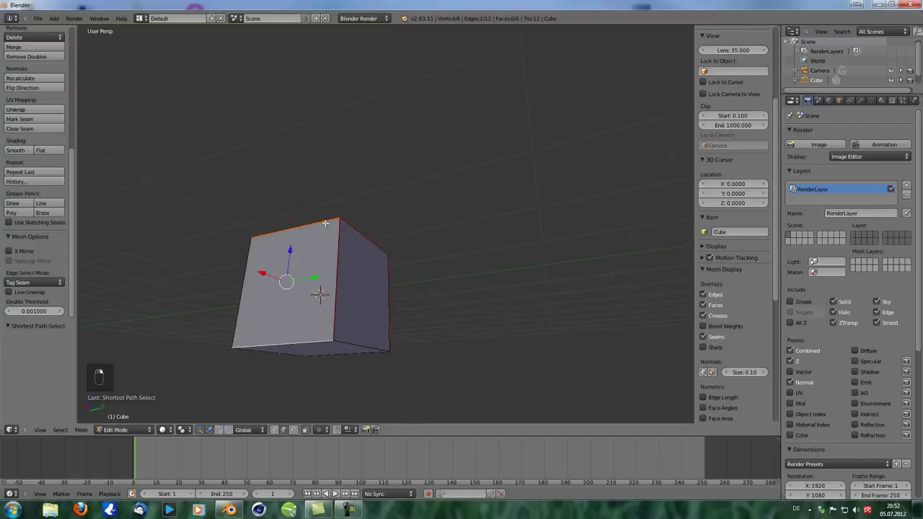
middle_drag(370, 270, 198, 268)
ctrl+right_click(344, 342)
middle_drag(352, 342, 292, 320)
middle_drag(280, 284, 321, 304)
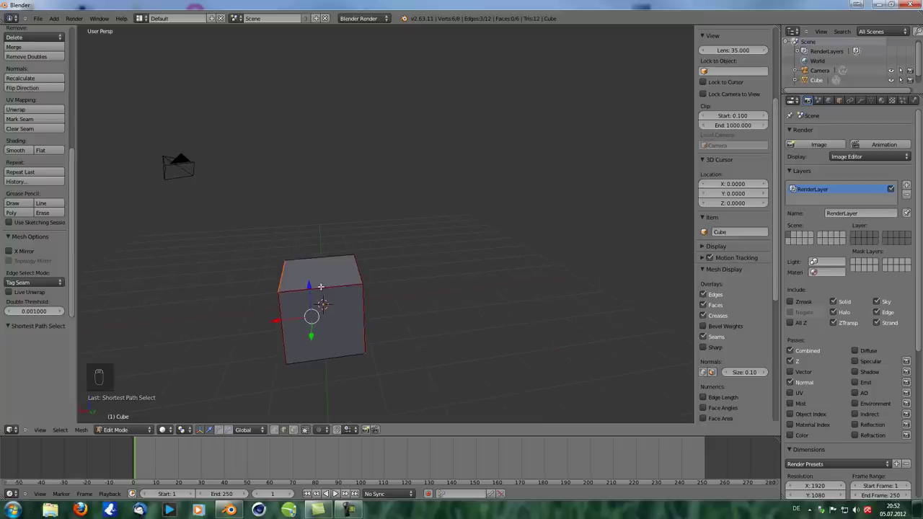
Step: Check the cube's seams from several angles and apply seam tagging to an edge near its underside
middle_drag(316, 292, 366, 290)
middle_drag(80, 169, 538, 271)
key(a)
middle_drag(401, 280, 361, 254)
key(a)
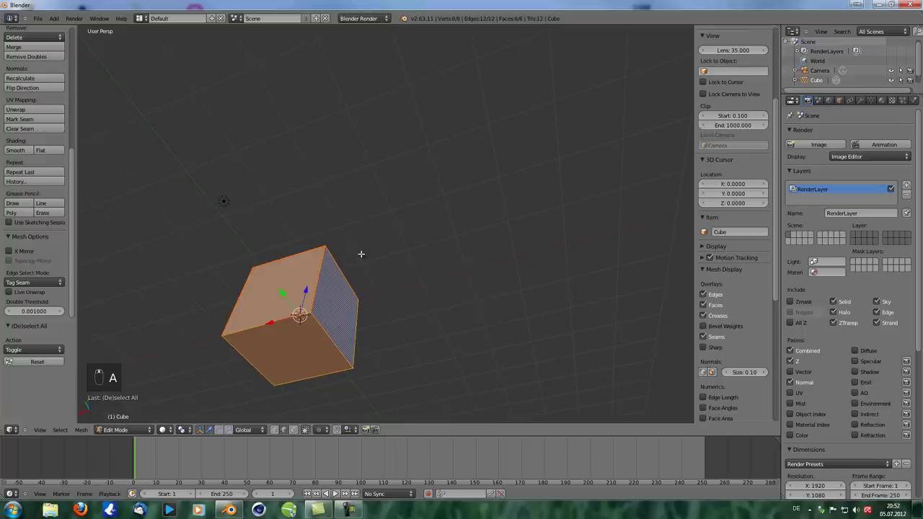
ctrl+right_click(325, 334)
middle_drag(325, 334, 298, 347)
Step: Clear the mesh selection and toggle the seam tag on the cube's lower front edge
key(Tab)
key(Tab)
key(a)
key(a)
key(a)
middle_drag(341, 289, 308, 369)
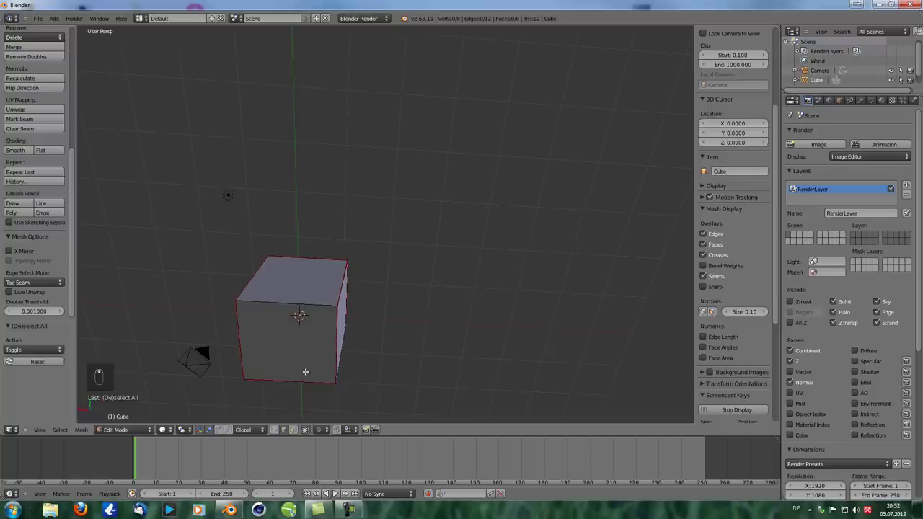
ctrl+right_click(287, 381)
Step: Select the whole cube mesh and unwrap it along the tagged seams
middle_drag(262, 331, 292, 292)
key(a)
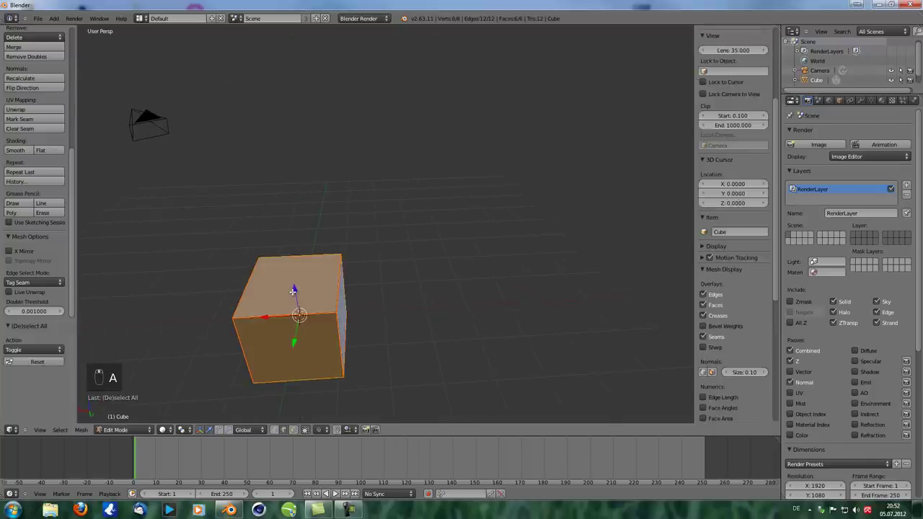
key(u)
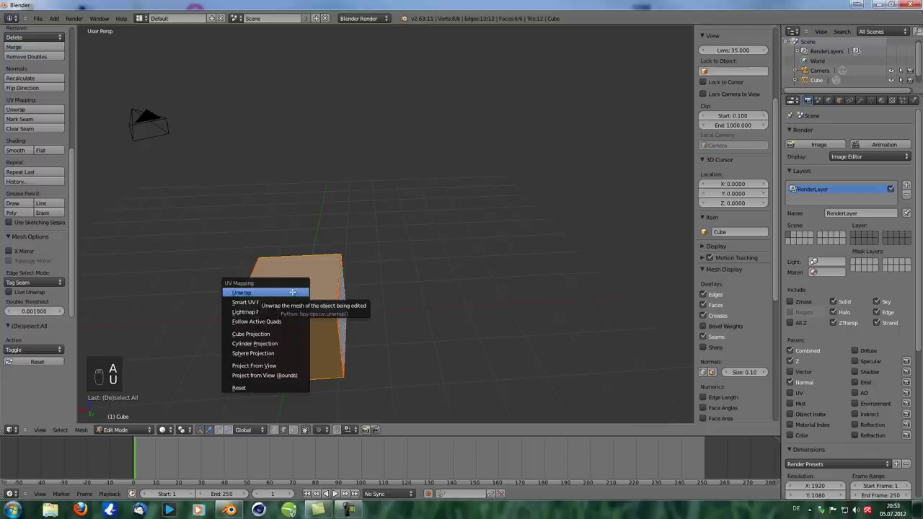
click(292, 292)
Step: Split off a UV/Image Editor beside the 3D View and create a new blank image for the cube's UV layout
drag(780, 29, 452, 93)
click(469, 429)
click(501, 366)
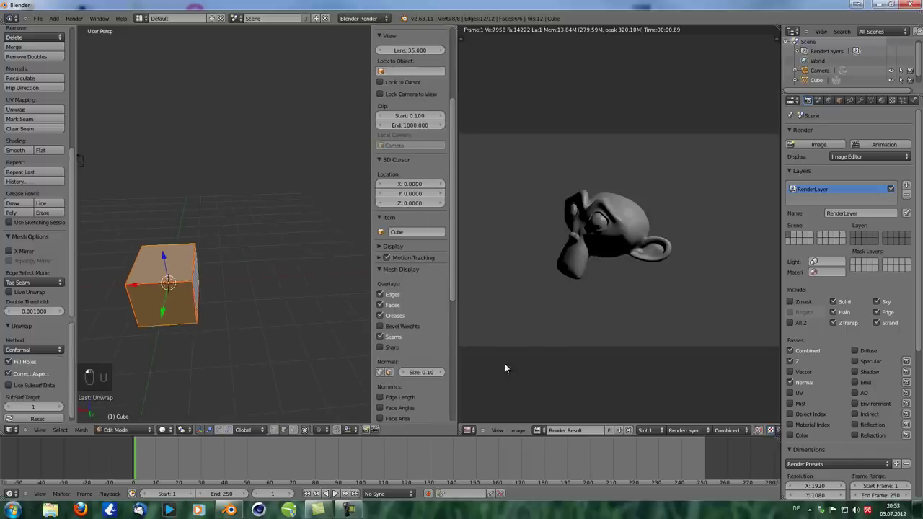
click(519, 431)
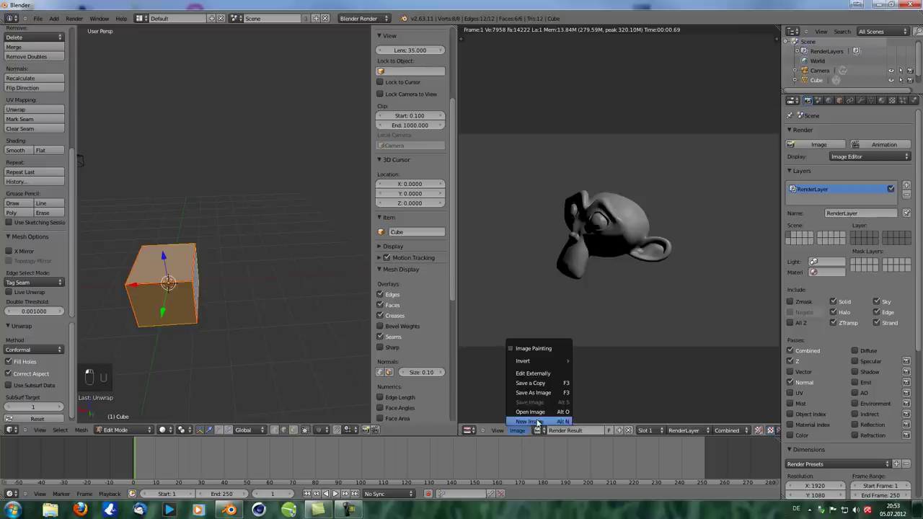
click(537, 422)
click(535, 489)
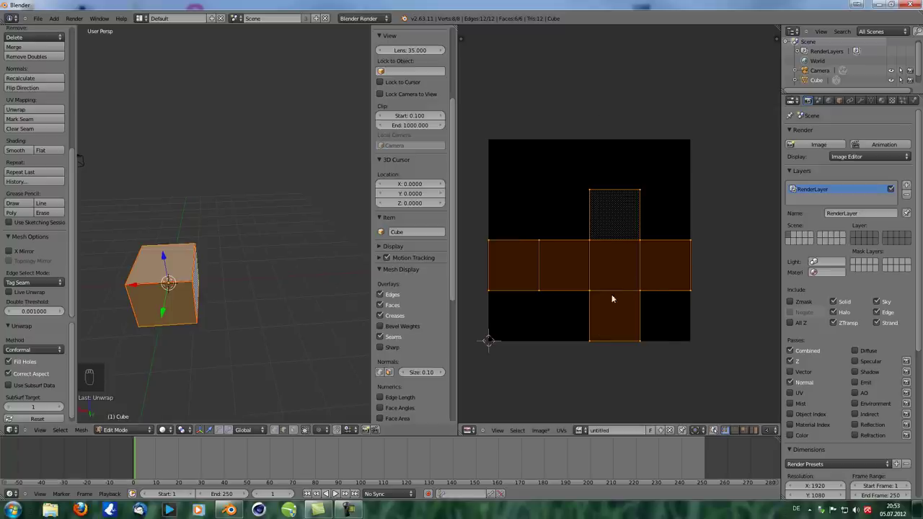
Step: Display the cube's UV map list in the object data properties and merge the image editor back into the 3D View
click(871, 100)
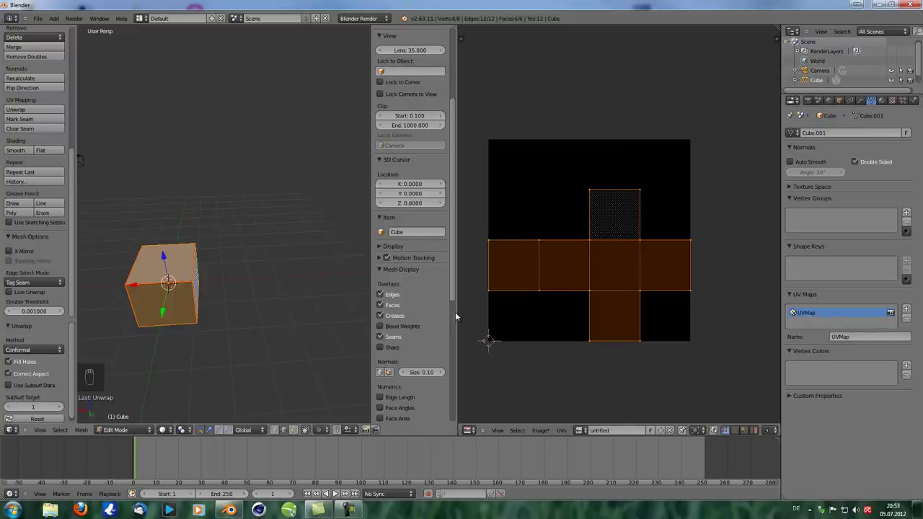
drag(458, 34, 669, 292)
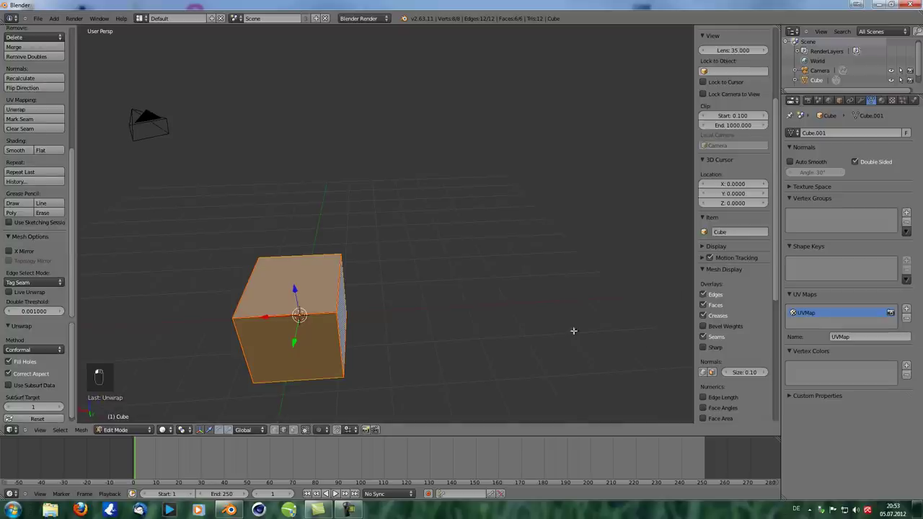
click(12, 431)
Step: Enable the UV pass for the render layer and render the cube
click(808, 100)
scroll(843, 356, down, 2)
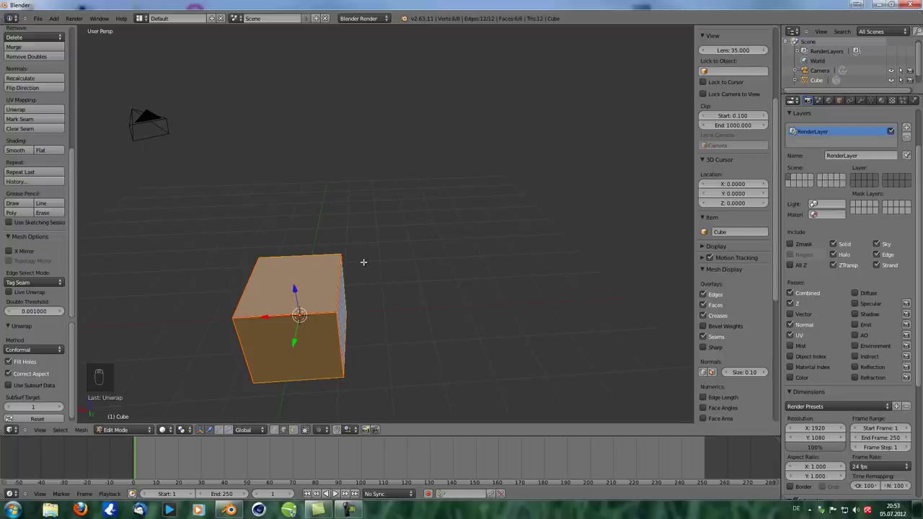
key(F12)
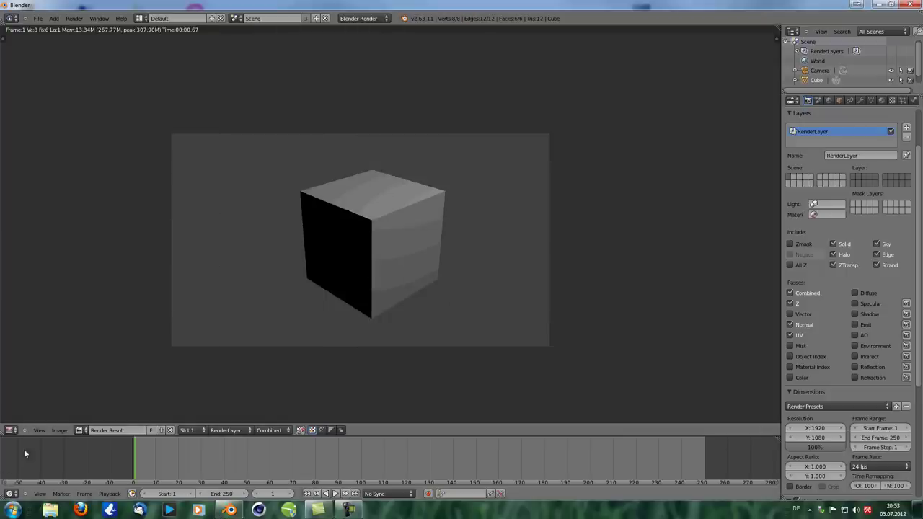
Step: Switch from the render result to the Node Editor and reposition the Map UV node beside the Render Layers node
click(14, 430)
click(24, 330)
scroll(306, 234, down, 2)
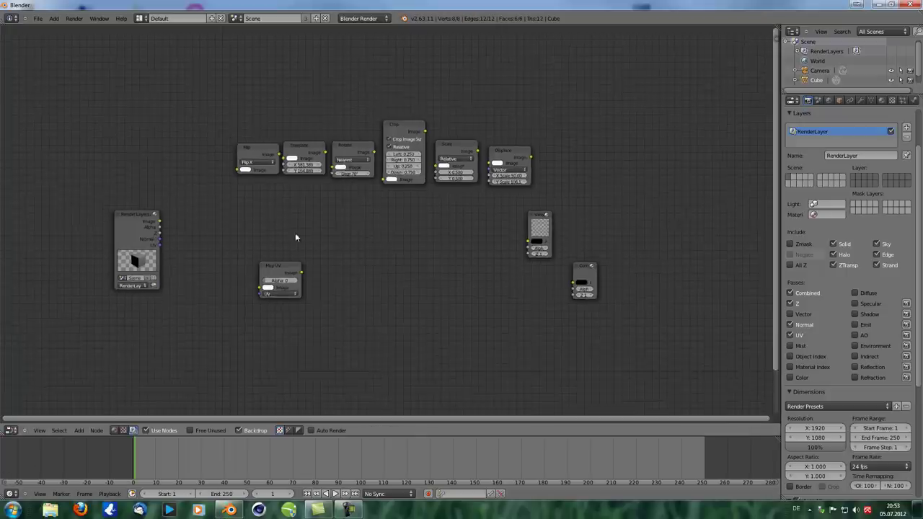
middle_drag(202, 243, 237, 203)
scroll(238, 203, up, 1)
scroll(236, 206, up, 2)
drag(354, 234, 340, 219)
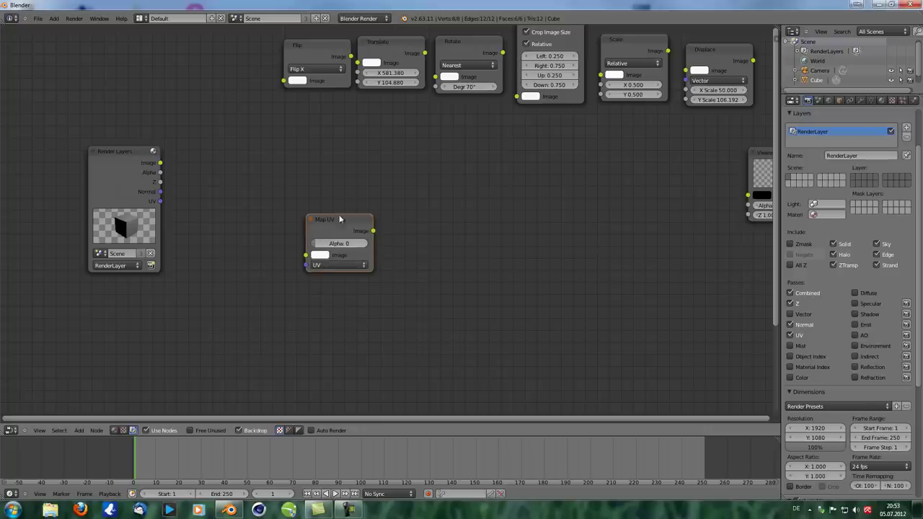
Step: Connect the Render Layers image output to the Viewer node to show the rendered cube as backdrop
ctrl+shift+click(118, 171)
click(325, 227)
scroll(323, 280, down, 3)
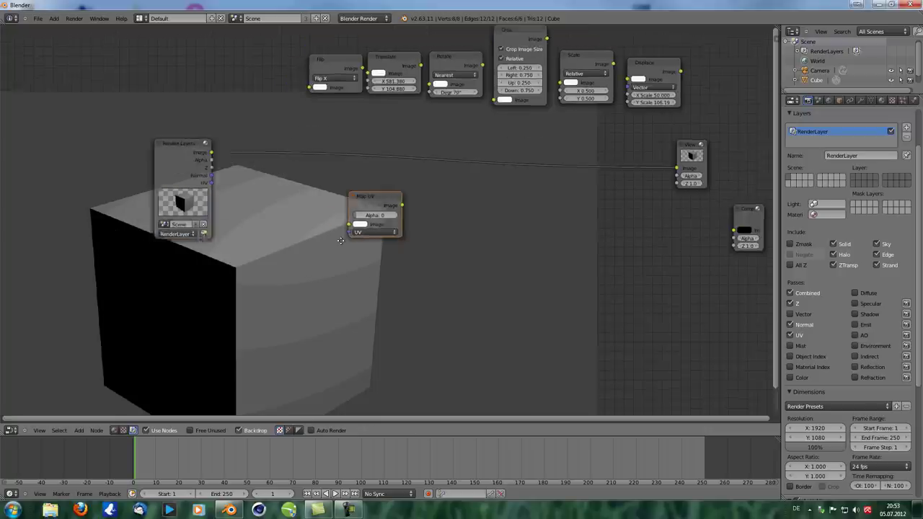
Step: Add a Texture input node below the Render Layers node
key(shift+a)
mouse_move(286, 342)
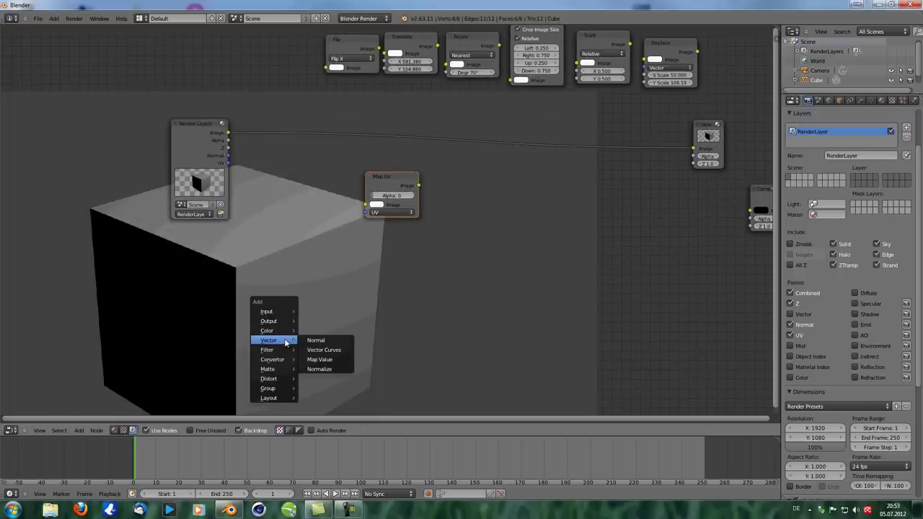
mouse_move(269, 311)
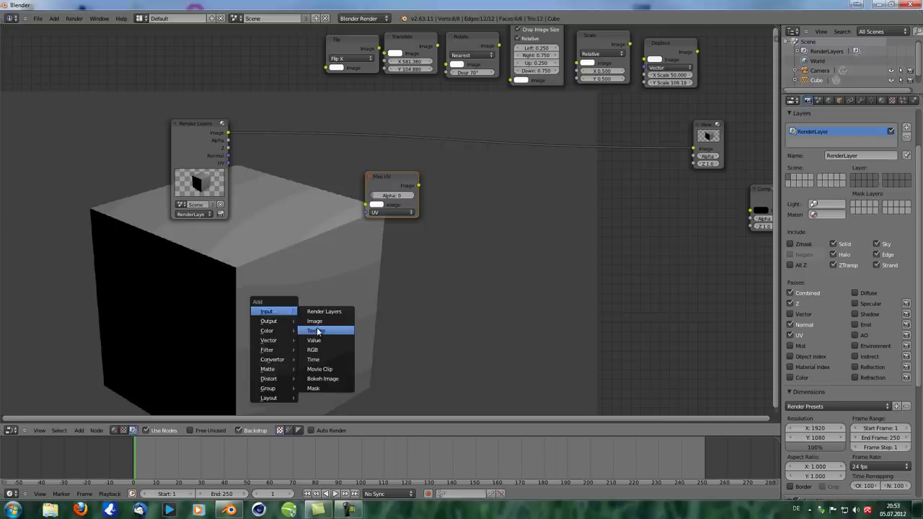
click(326, 330)
click(216, 293)
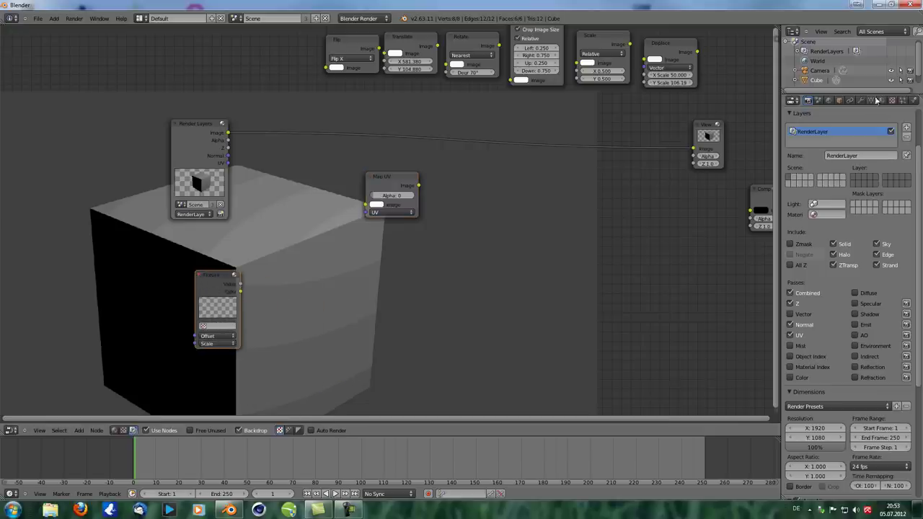
Step: Create a new material on the cube and add a new Clouds texture to it
click(881, 100)
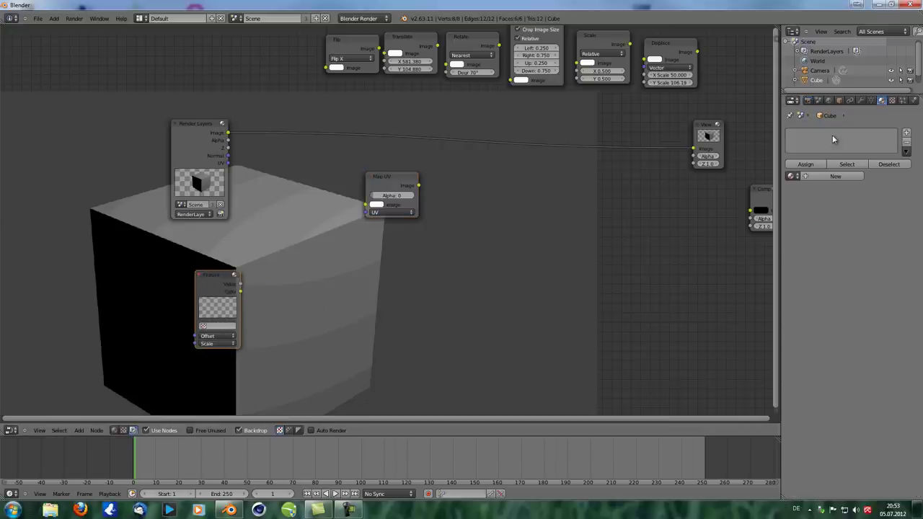
click(822, 176)
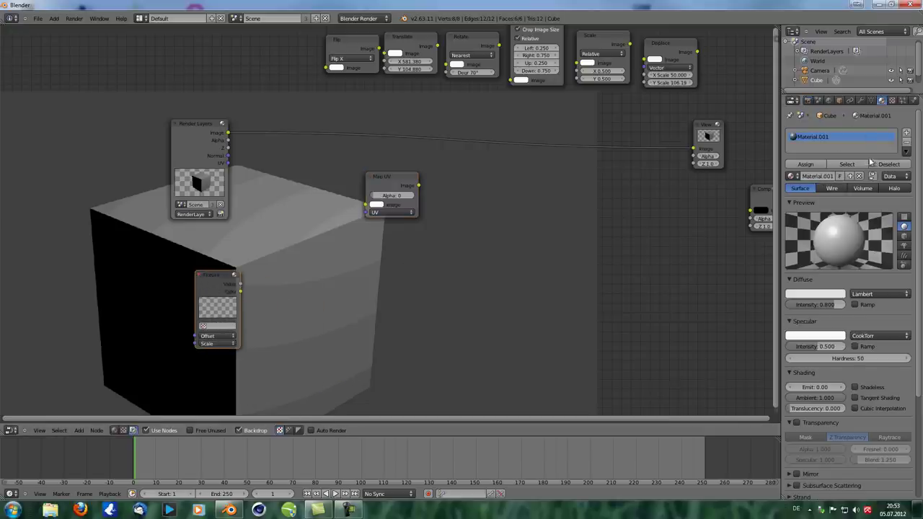
click(892, 101)
click(822, 202)
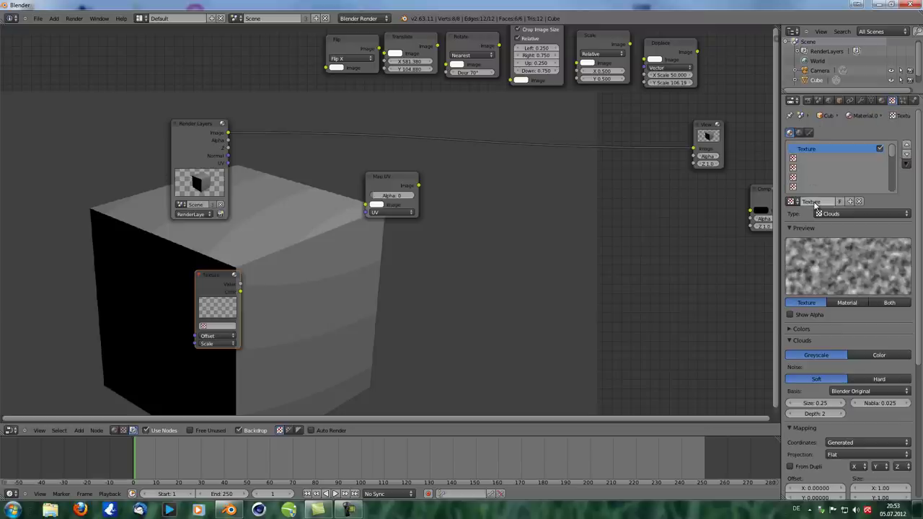
click(881, 101)
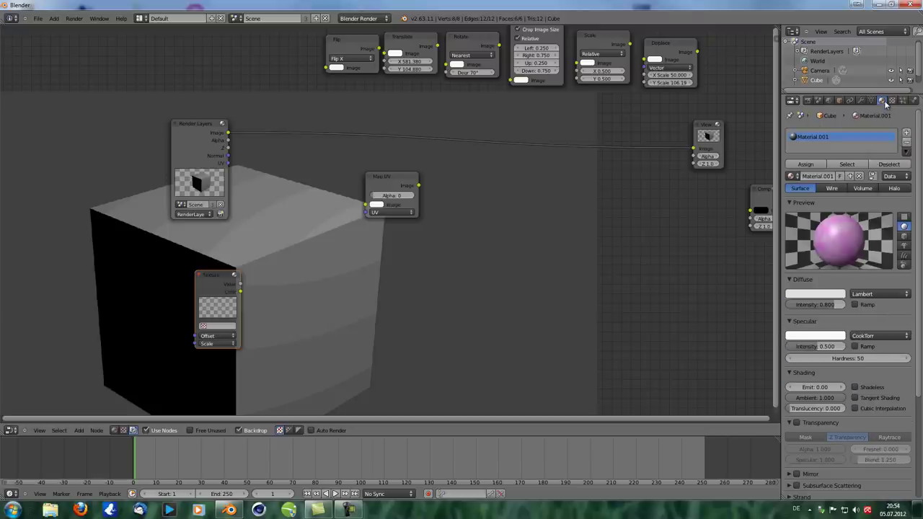
click(892, 101)
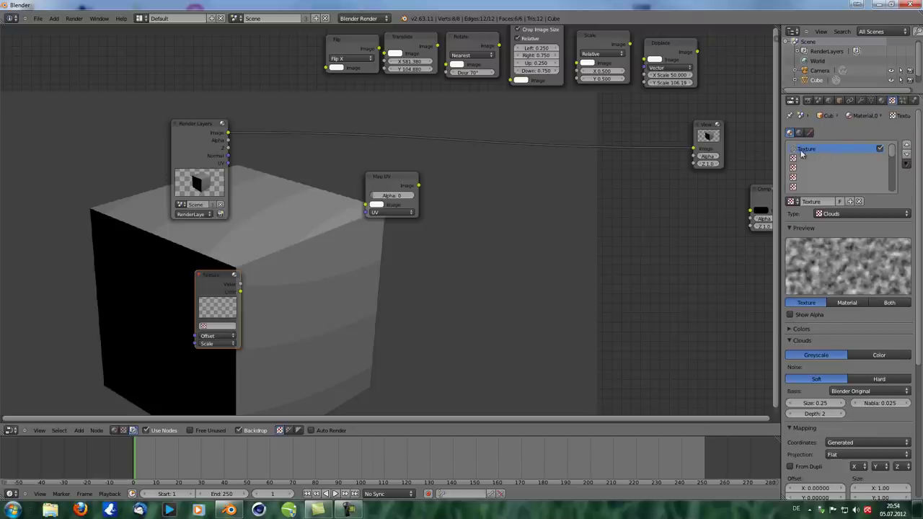
Step: Assign the clouds texture named Texture to the Texture node
click(207, 326)
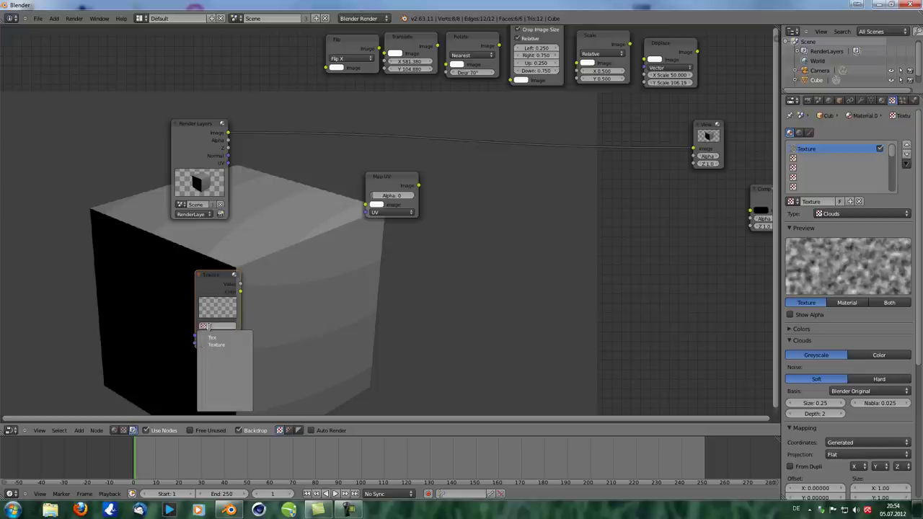
click(217, 344)
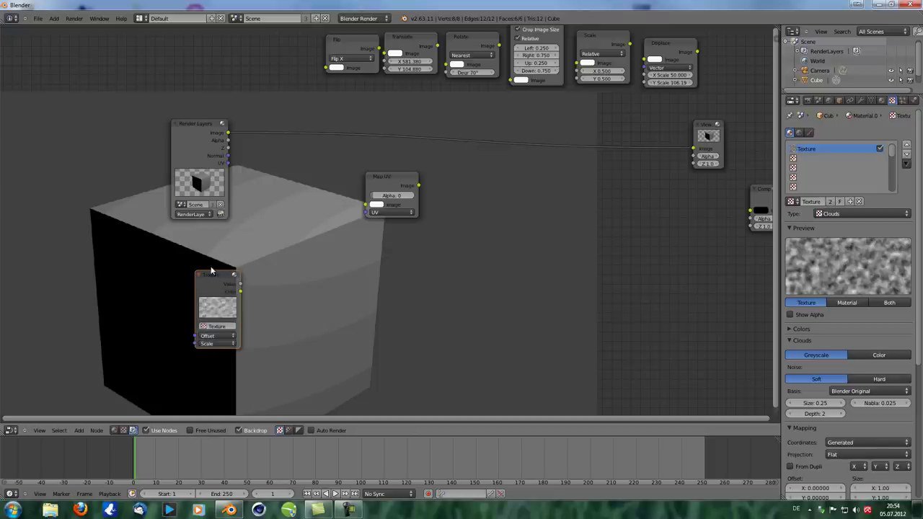
click(206, 326)
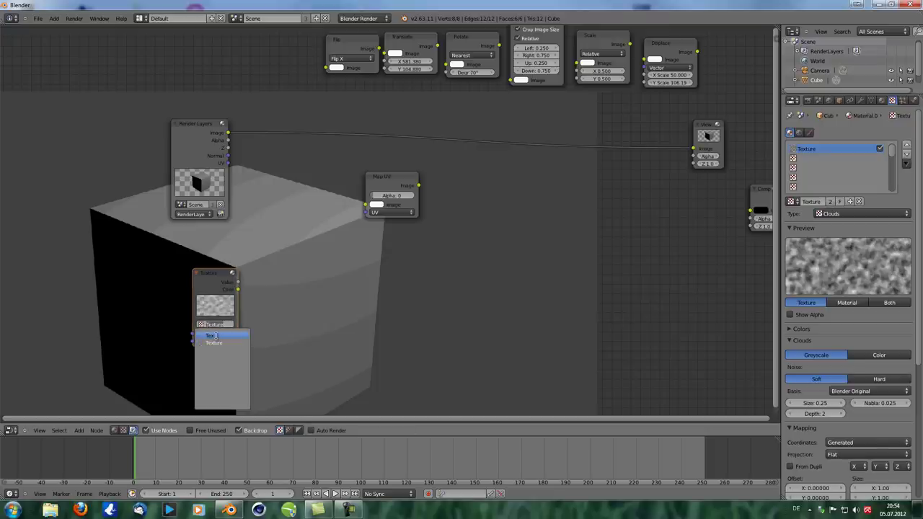
text(Tex)
click(210, 343)
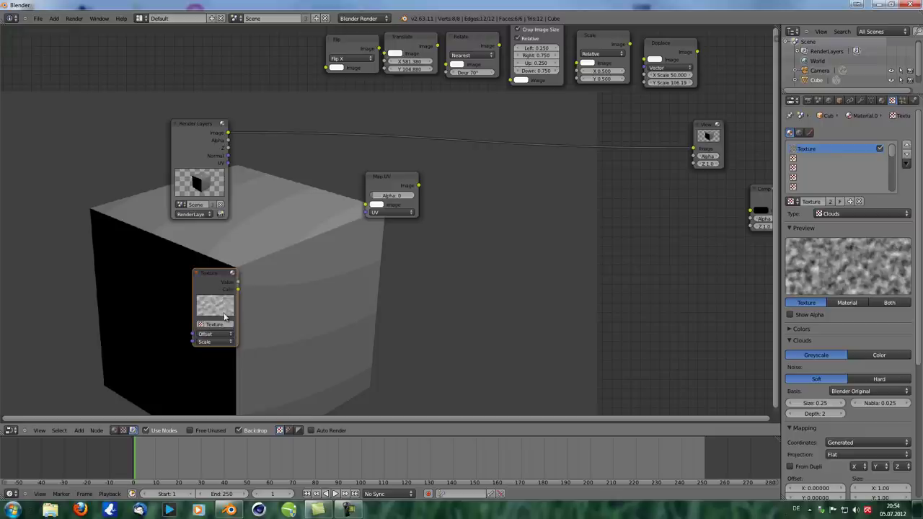
Step: Move the Map UV node lower and insert a Mix node into the link between Render Layers and Viewer
drag(376, 178, 462, 325)
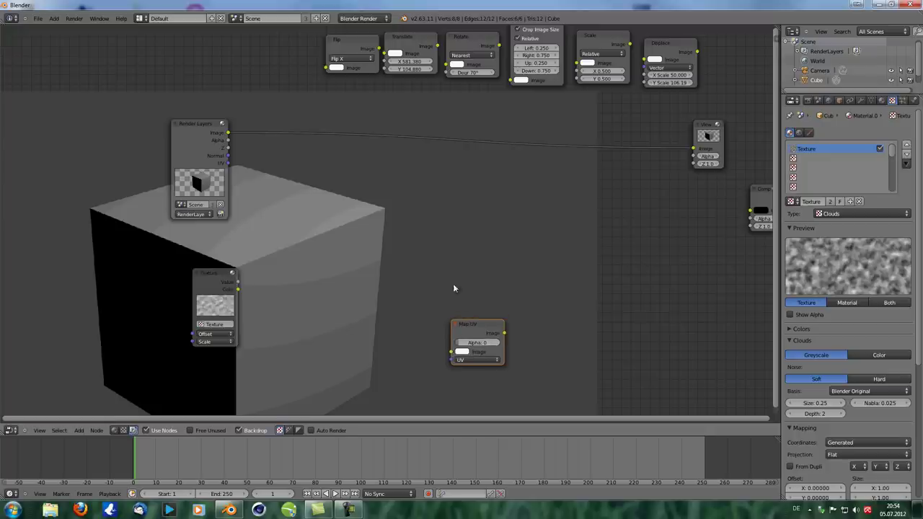
key(shift+a)
mouse_move(404, 270)
click(444, 270)
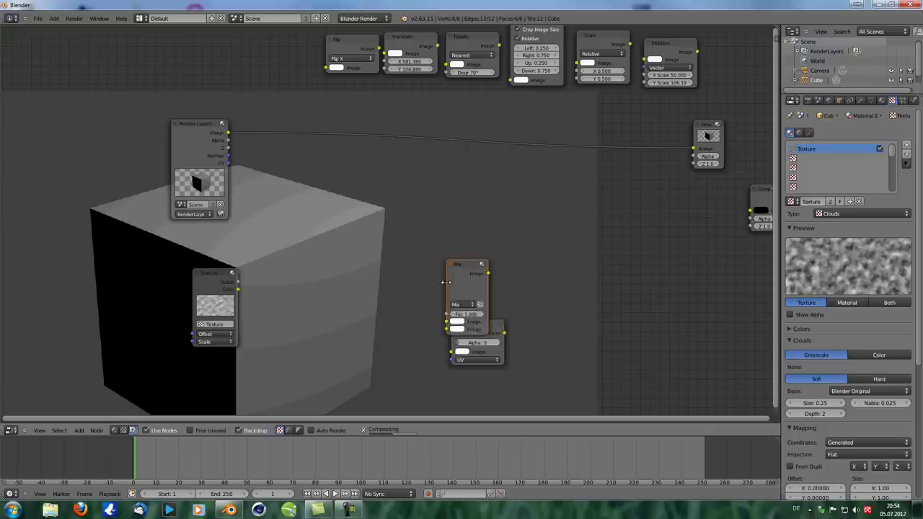
click(494, 132)
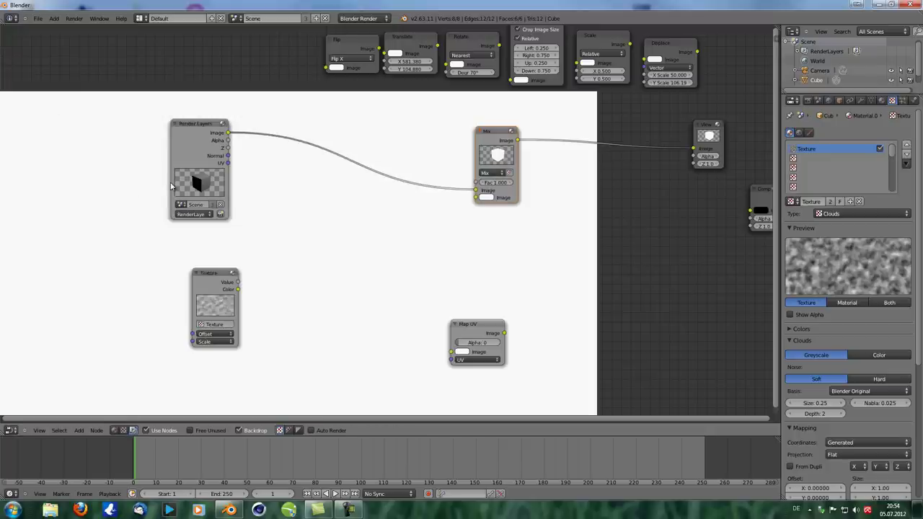
Step: Connect the Render Layers alpha to the Mix factor and the Texture color to the Mix node's second image input
drag(228, 140, 475, 183)
drag(238, 290, 476, 197)
middle_drag(333, 299, 261, 273)
alt+middle_drag(322, 289, 374, 261)
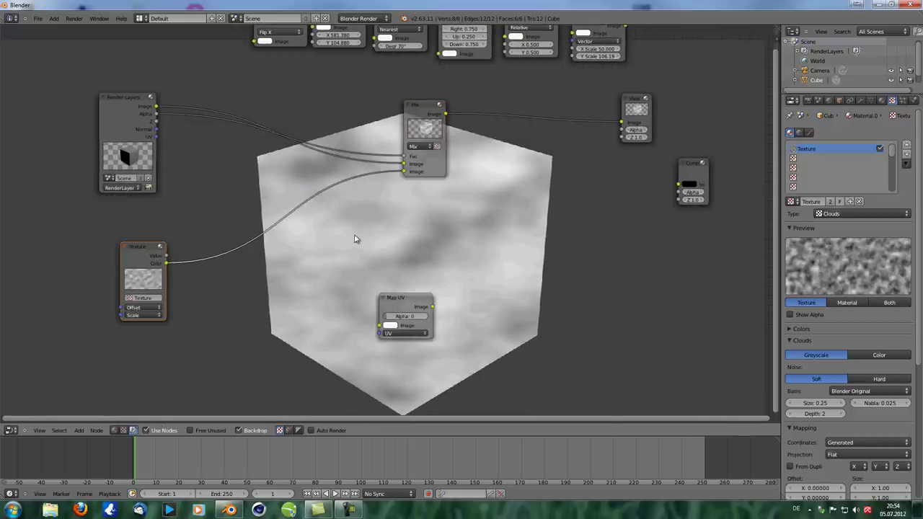
Step: Set the Mix node's blend mode to Multiply
click(422, 146)
click(424, 171)
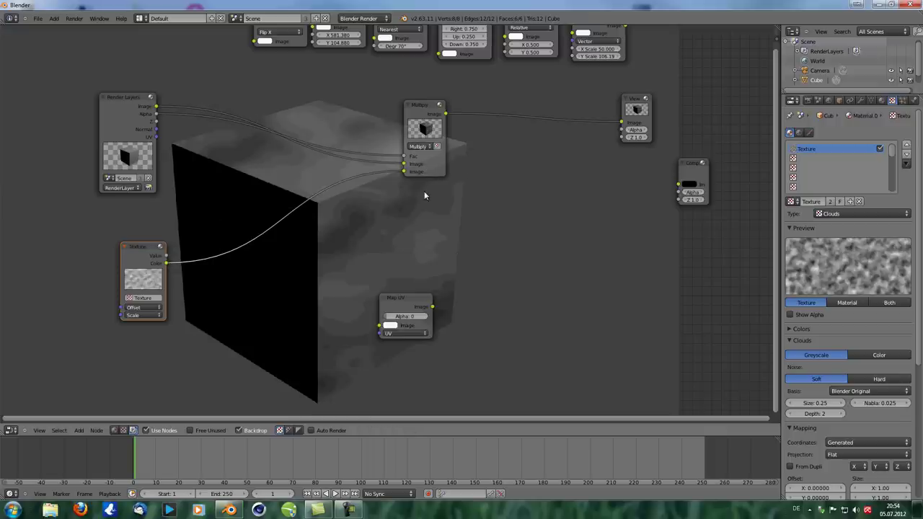
alt+middle_drag(378, 233, 352, 262)
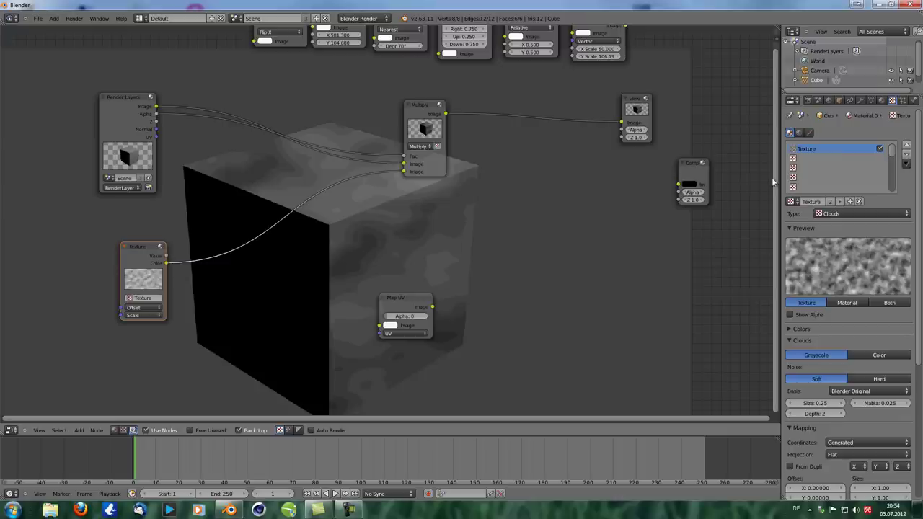
Step: Enable ambient occlusion for the world with a factor of 0.5 and render the cube
click(828, 101)
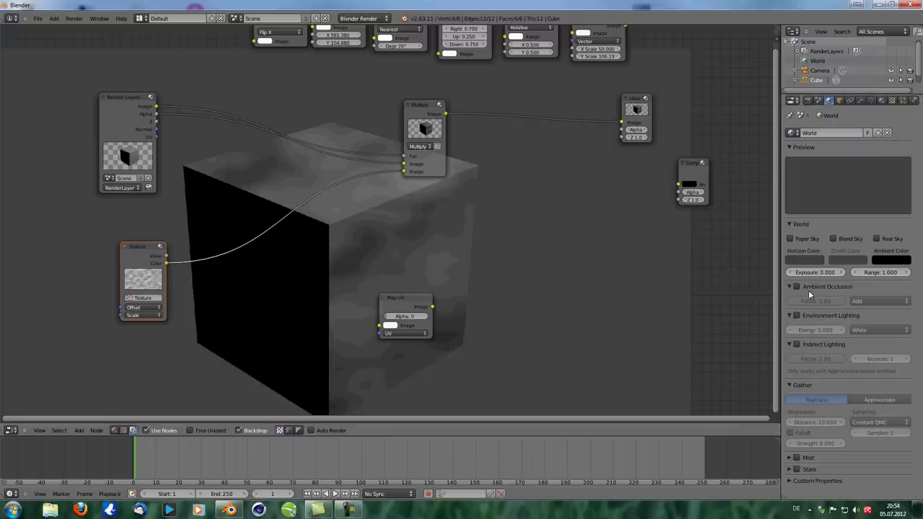
click(797, 287)
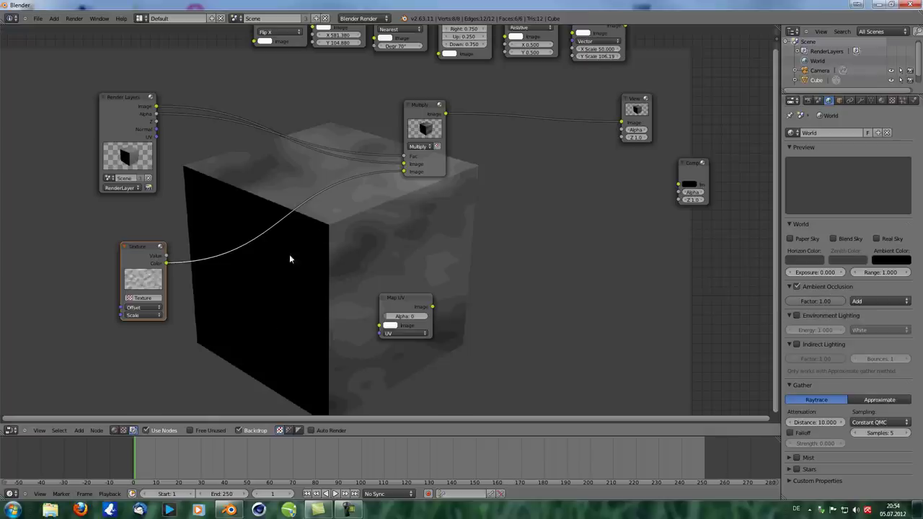
click(816, 301)
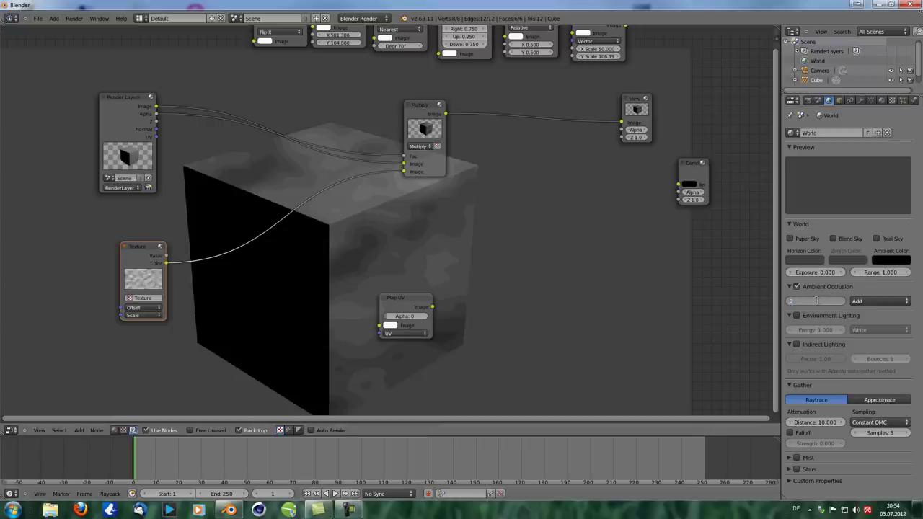
text(.5)
key(Return)
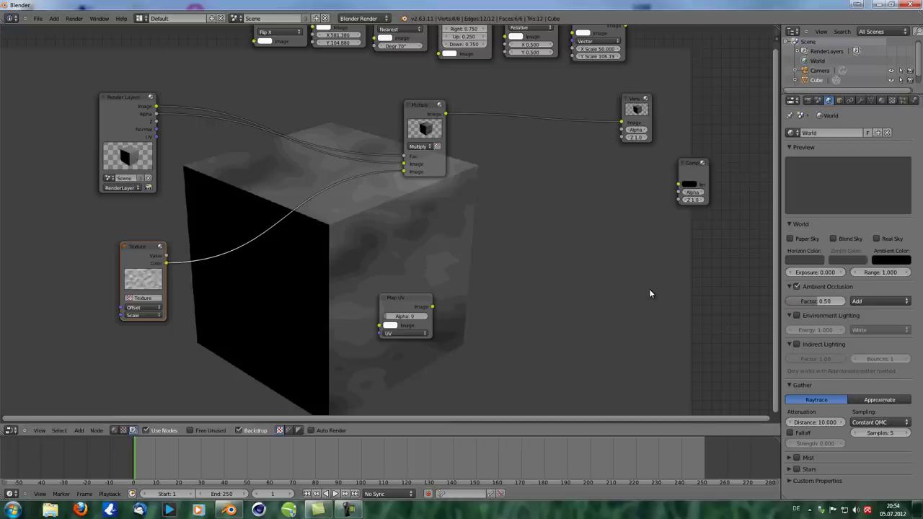
key(F12)
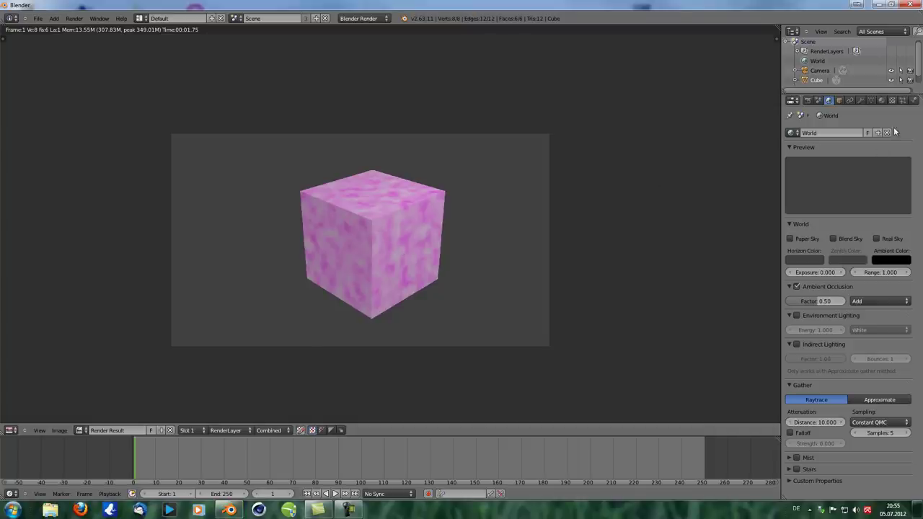
Step: Remove the clouds texture from the cube's material and render again
click(882, 100)
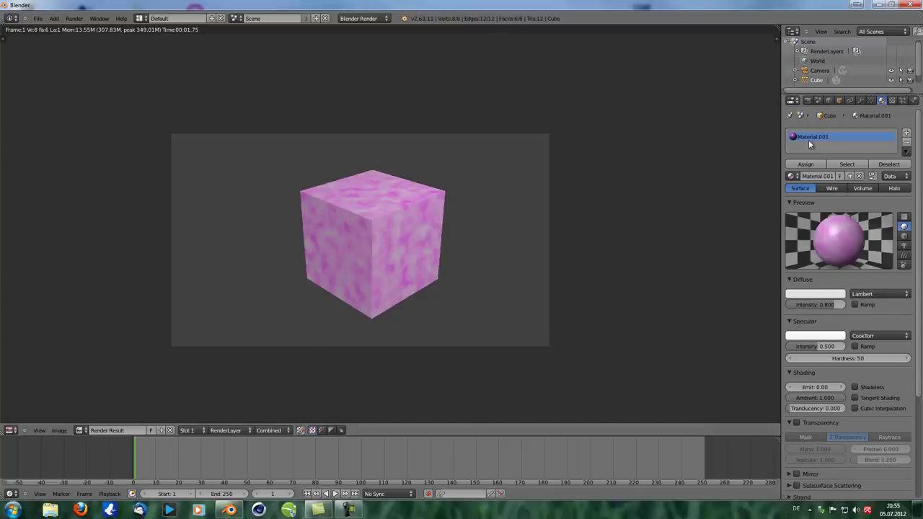
click(892, 100)
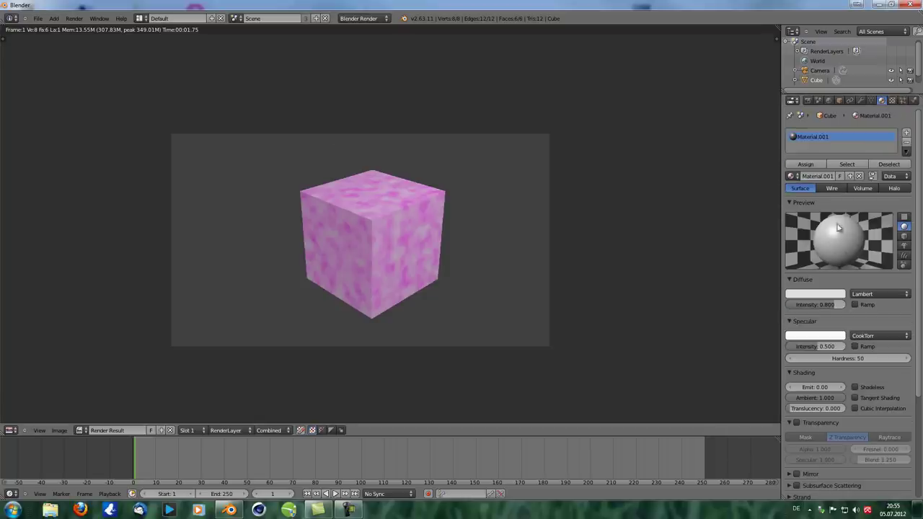
key(F12)
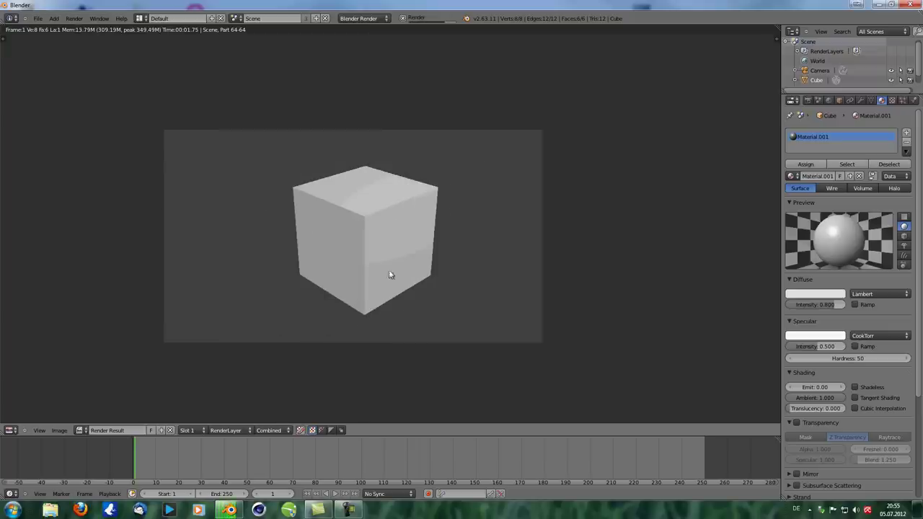
Step: Switch from the render result back to the Node Editor with the compositing nodes in view
click(11, 431)
click(31, 335)
scroll(356, 233, down, 1)
middle_drag(355, 234, 342, 202)
scroll(353, 214, up, 3)
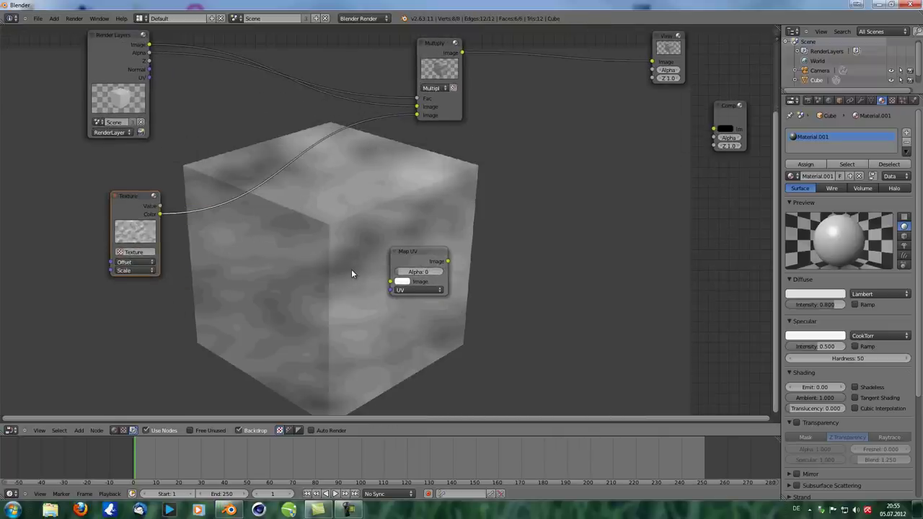
Step: Insert the Map UV node into the link between the Texture color output and the Multiply node
middle_drag(353, 271, 339, 227)
drag(427, 237, 541, 235)
middle_drag(327, 244, 298, 246)
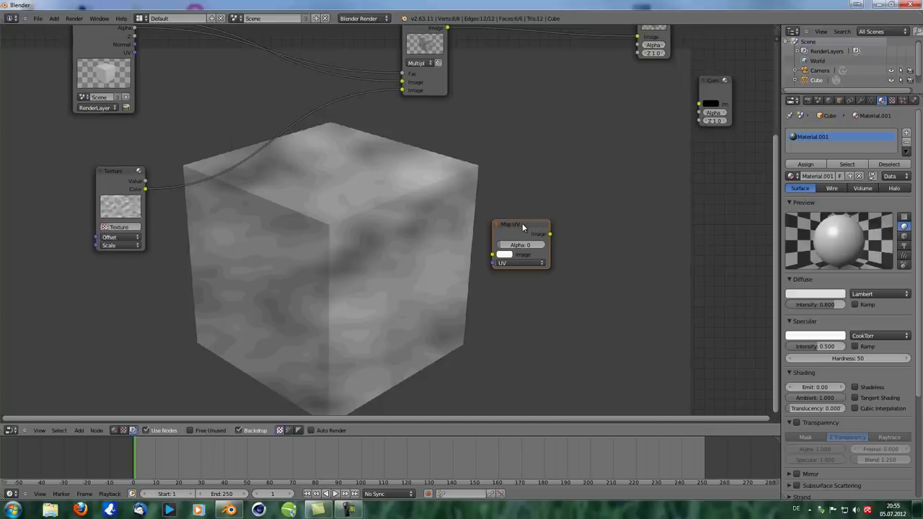
drag(522, 226, 402, 224)
middle_drag(402, 189, 474, 284)
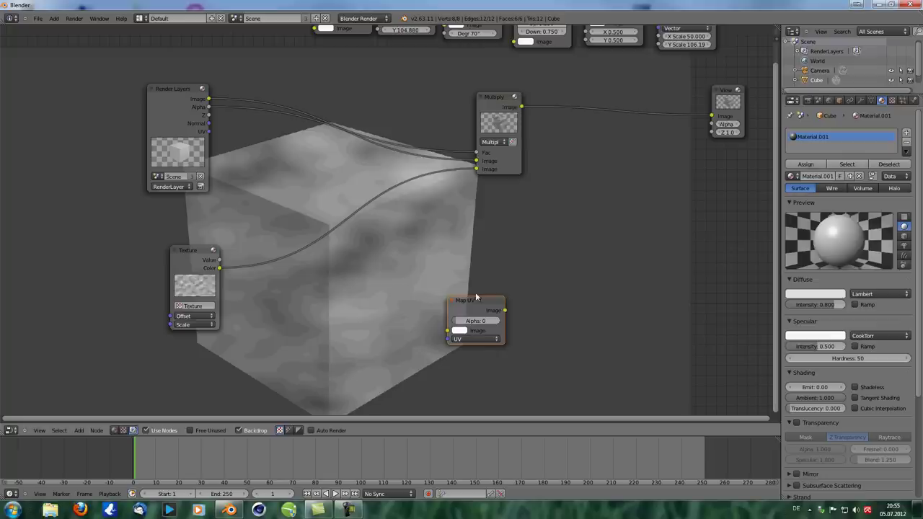
drag(458, 300, 346, 209)
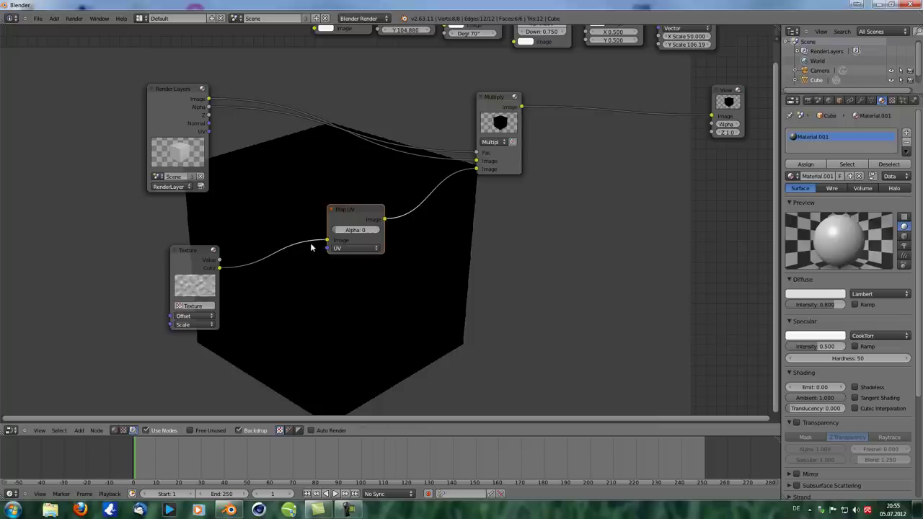
drag(191, 256, 188, 257)
drag(487, 107, 489, 105)
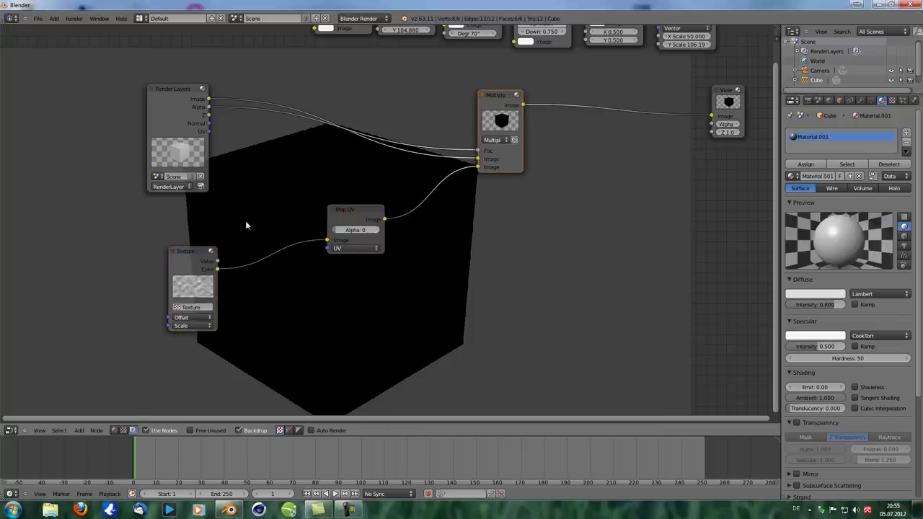
Step: Cycle the Viewer through the Render Layers outputs to display the UV pass as backdrop
ctrl+shift+click(179, 101)
ctrl+shift+click(180, 102)
ctrl+shift+click(180, 101)
ctrl+shift+click(180, 102)
ctrl+shift+click(180, 102)
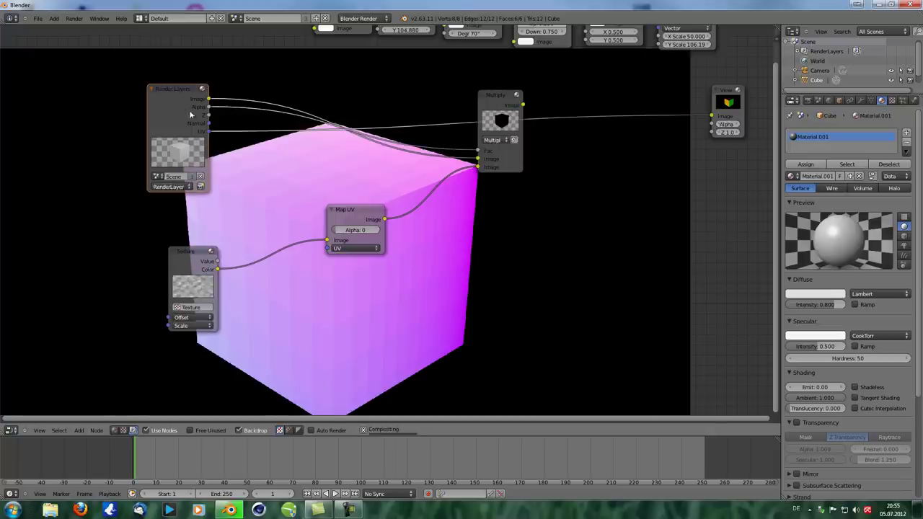
middle_drag(355, 302, 301, 253)
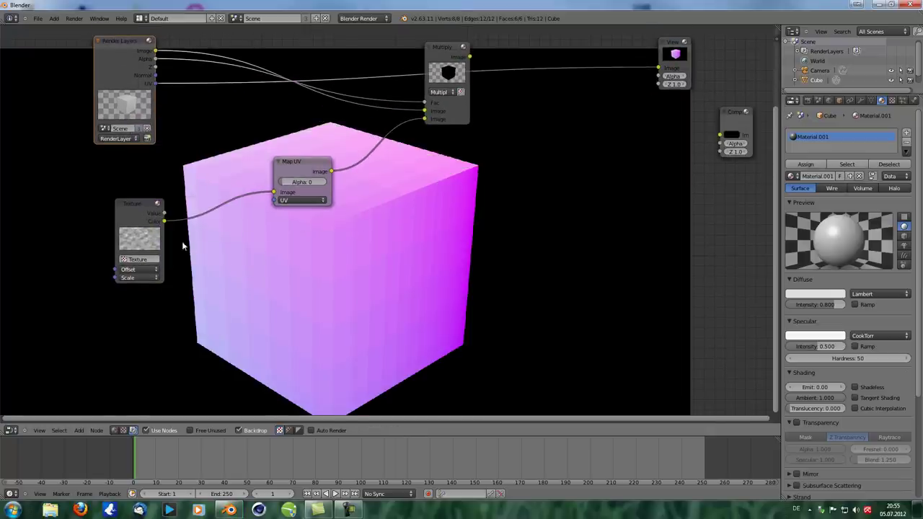
middle_drag(248, 332, 275, 329)
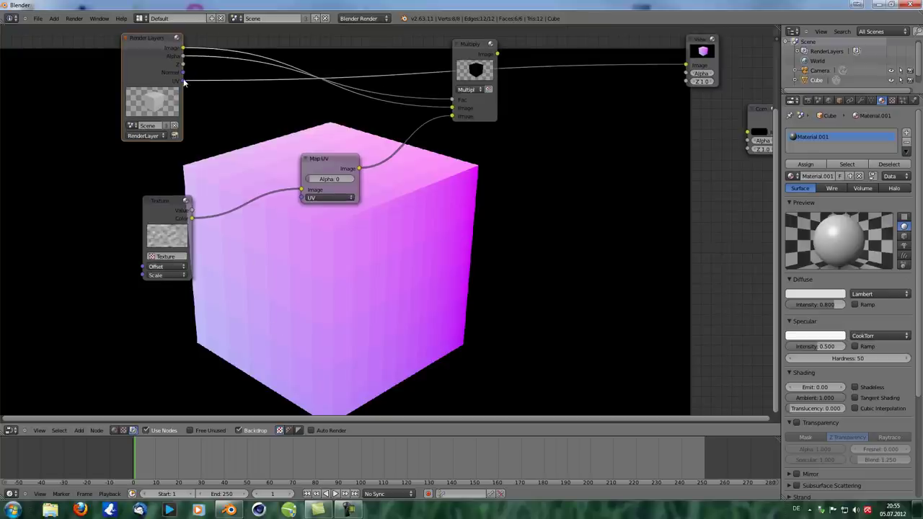
drag(346, 160, 338, 155)
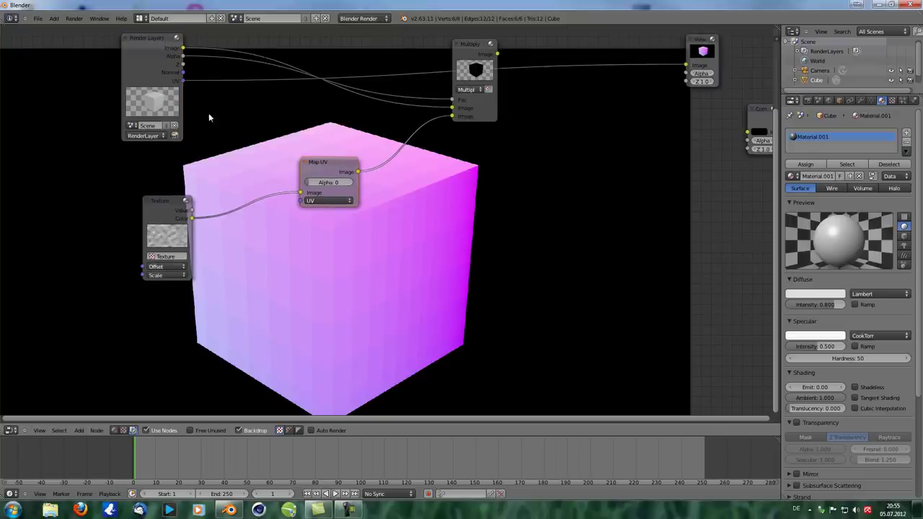
Step: Connect the Render Layers UV output to the Map UV node's UV input and display the Map UV result in the Viewer
drag(183, 81, 301, 201)
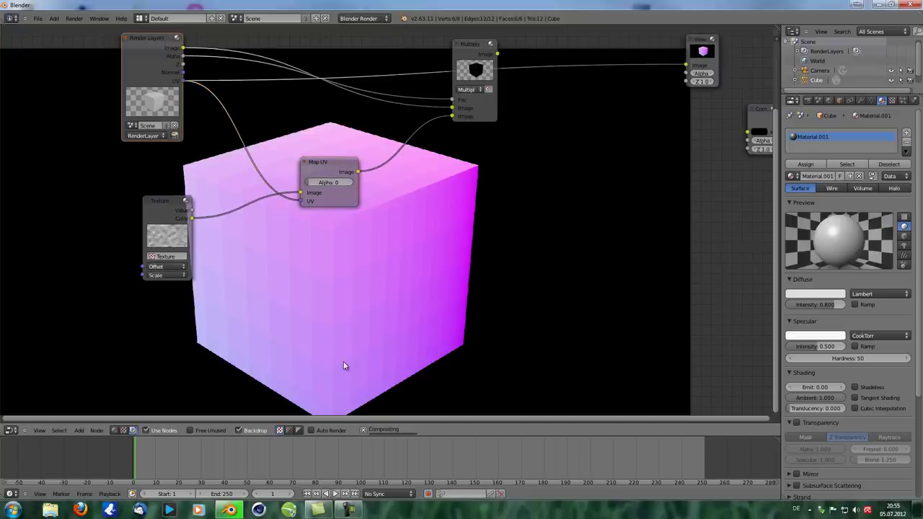
ctrl+shift+click(334, 170)
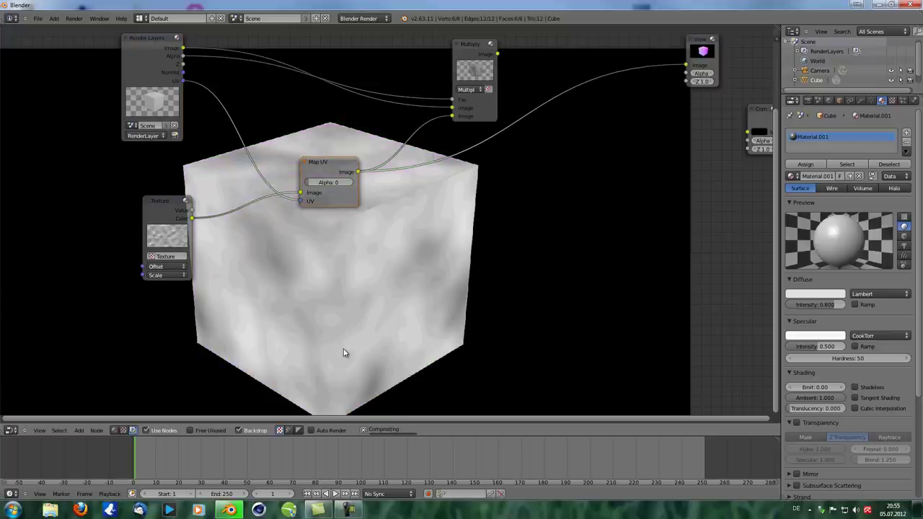
middle_drag(354, 330, 289, 303)
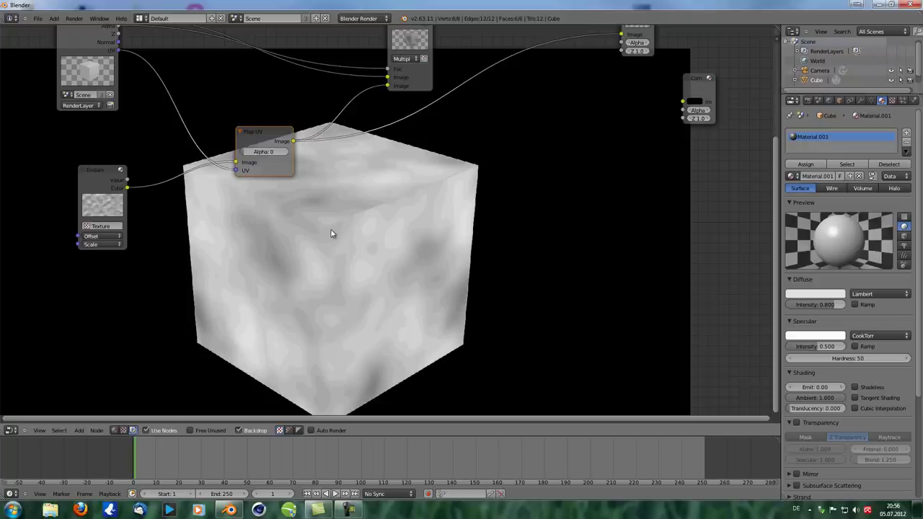
Step: Increase the Texture node's scale on the X, Y and Z axes to make the clouds pattern finer
middle_drag(268, 210, 297, 202)
scroll(210, 252, up, 2)
click(127, 238)
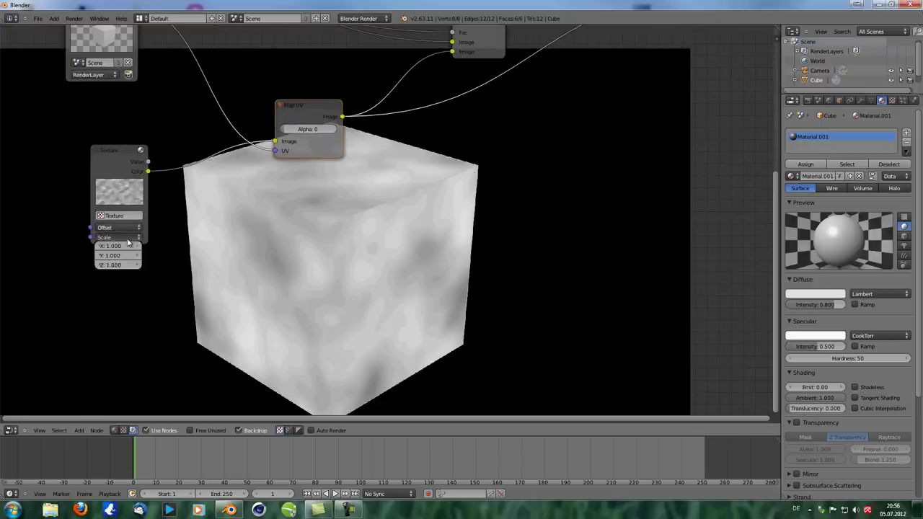
drag(123, 249, 238, 252)
drag(131, 257, 258, 266)
drag(114, 266, 178, 231)
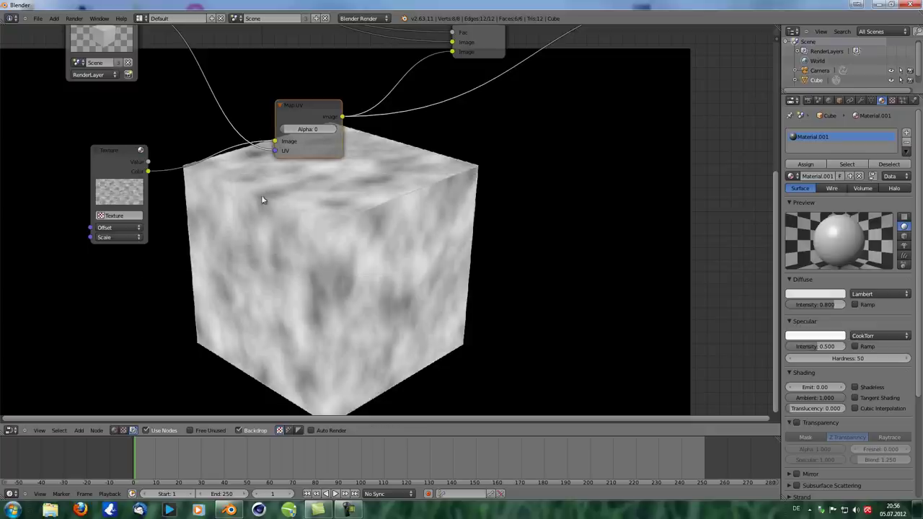
Step: Examine the mapped clouds texture in the enlarged backdrop along the cube's upper edge
middle_drag(261, 200, 204, 164)
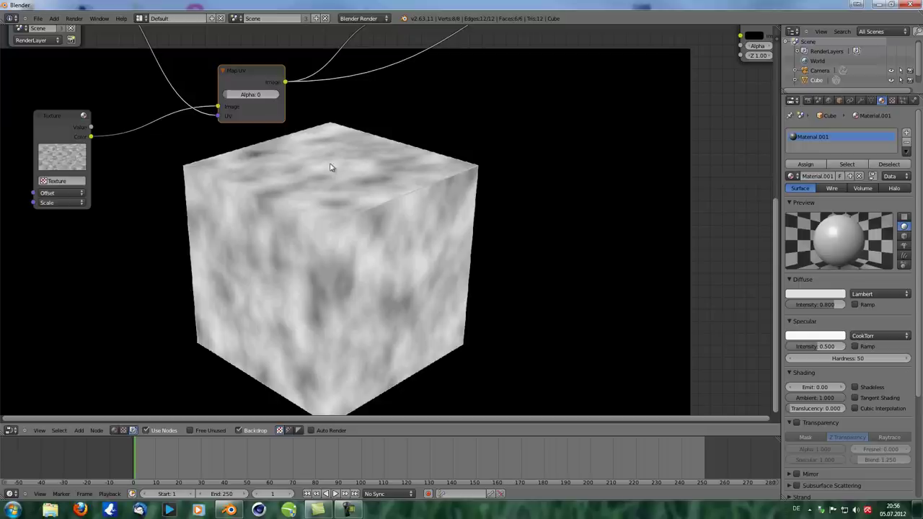
middle_drag(331, 168, 372, 195)
key(alt+v)
key(alt+v)
key(alt+v)
key(alt+v)
key(alt+v)
key(alt+v)
key(alt+v)
key(alt+v)
key(alt+v)
key(alt+v)
key(alt+v)
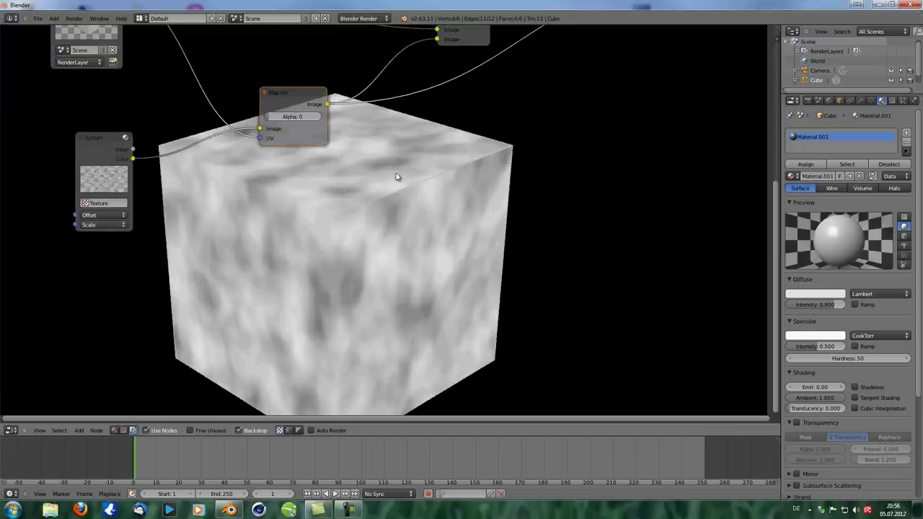
alt+middle_drag(478, 168, 257, 401)
key(v)
key(v)
key(v)
key(v)
key(v)
key(v)
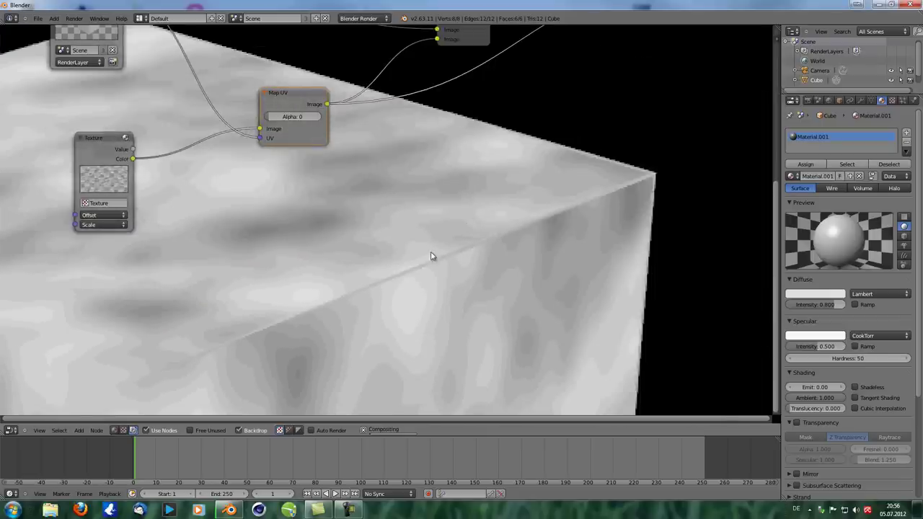
alt+middle_drag(431, 255, 534, 187)
scroll(521, 204, down, 3)
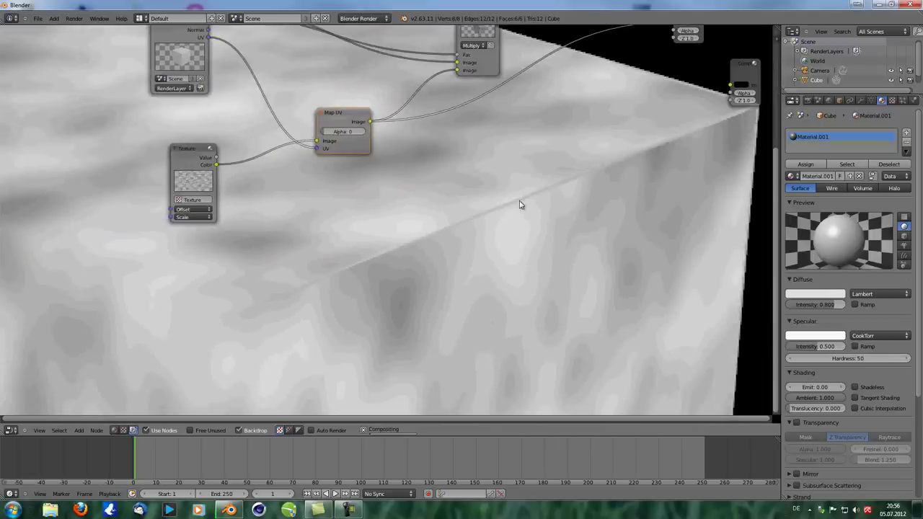
key(v)
key(v)
alt+middle_drag(420, 265, 540, 173)
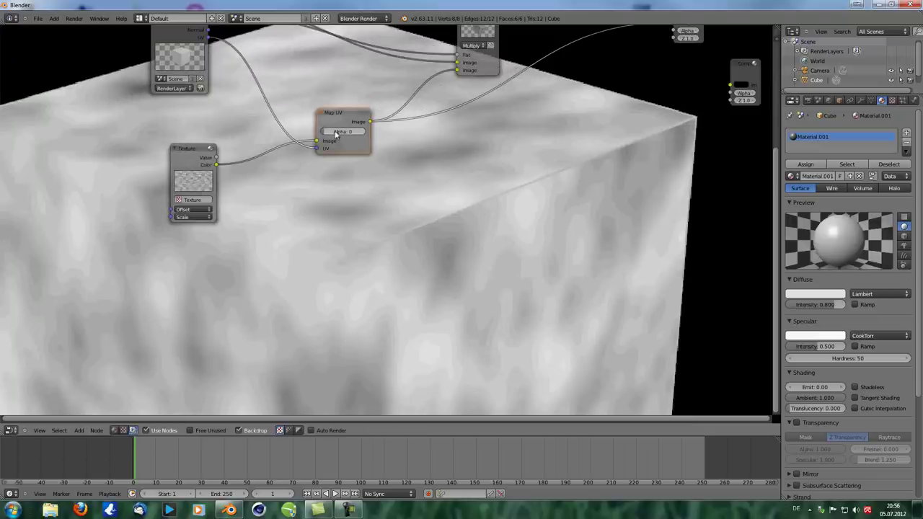
Step: Set the Map UV node's Alpha to 100
drag(343, 135, 476, 171)
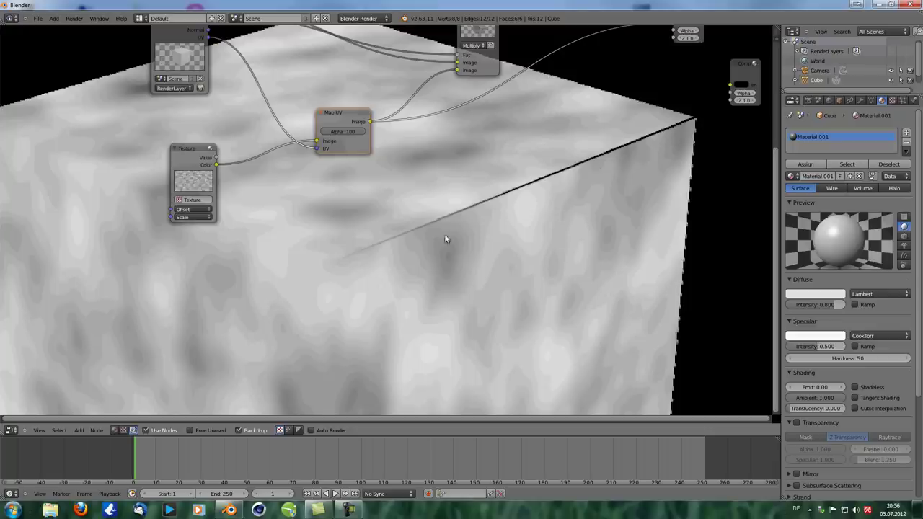
scroll(380, 169, down, 3)
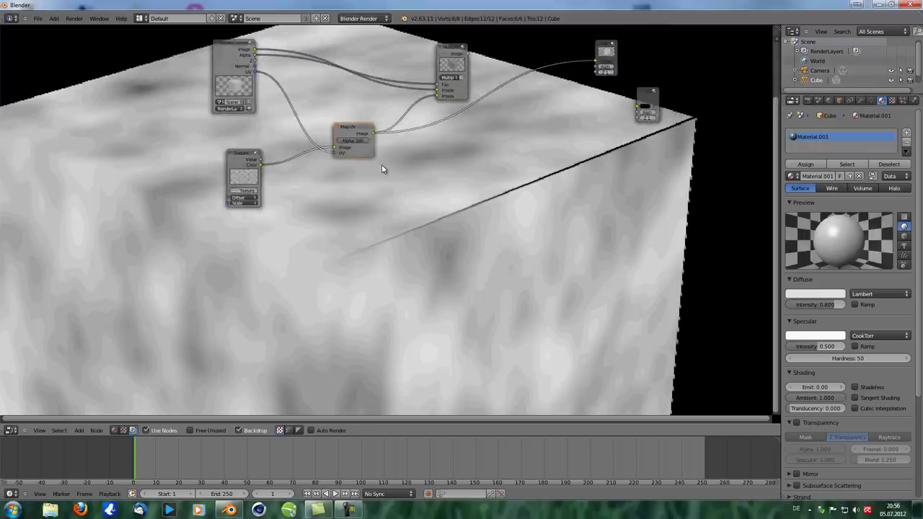
drag(326, 174, 315, 177)
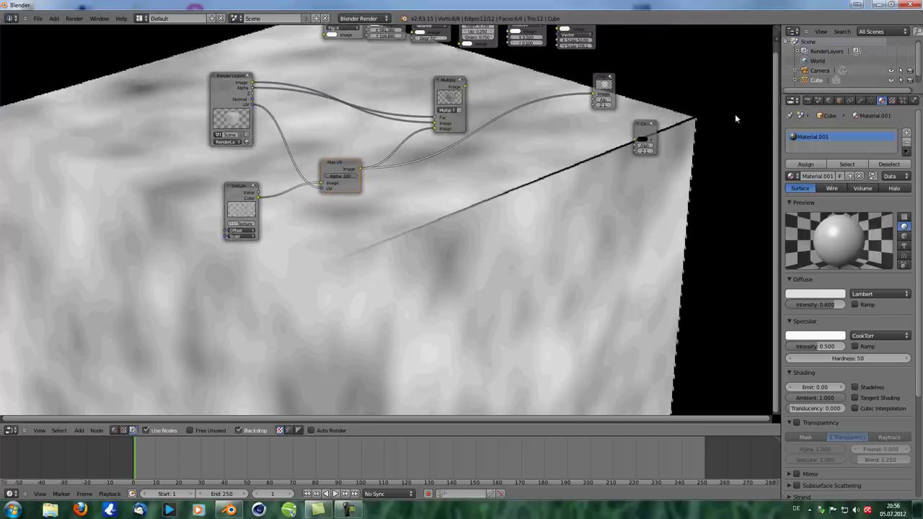
shift+scroll(449, 222, down, 1)
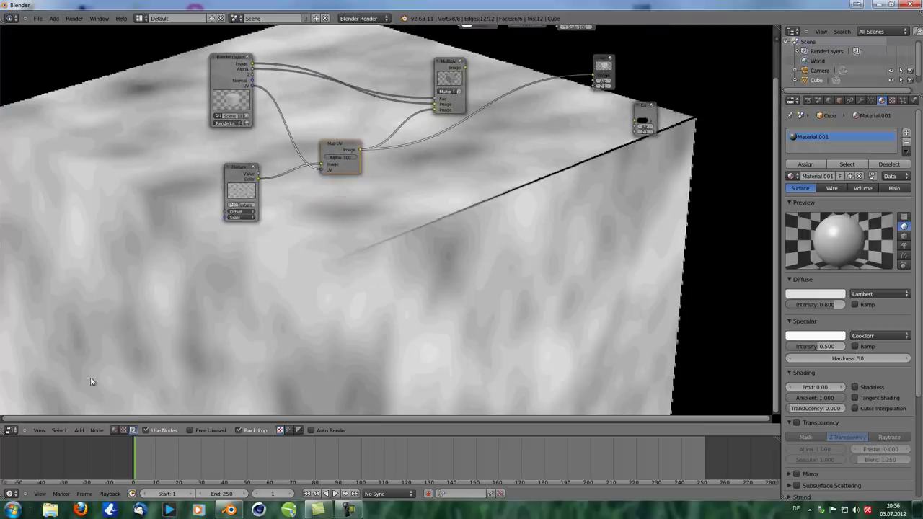
Step: Switch the Node Editor to the 3D View and return the cube to Object Mode
click(11, 430)
click(11, 431)
click(28, 422)
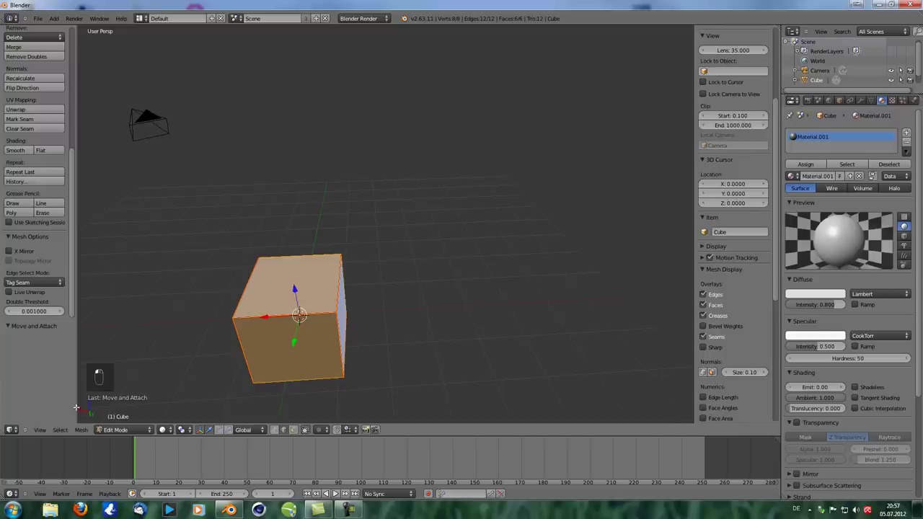
key(Tab)
middle_drag(304, 310, 353, 303)
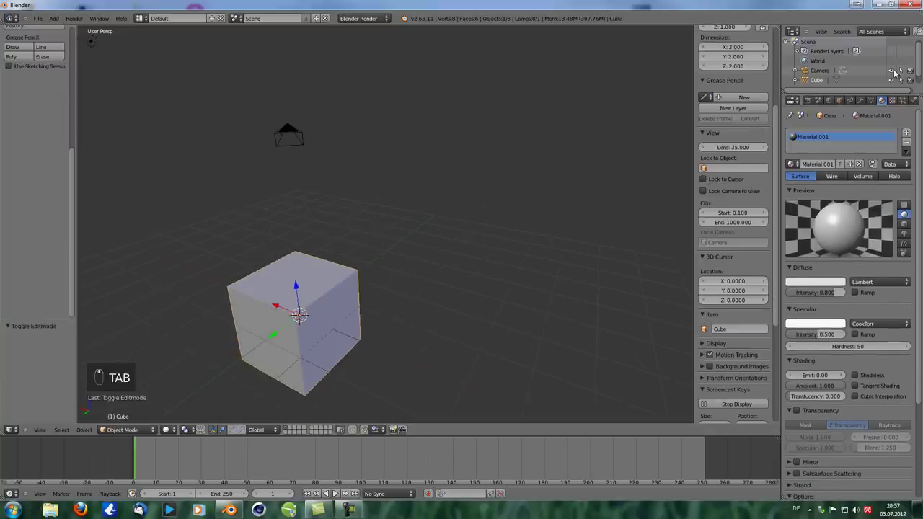
Step: Add a Subdivision Surface modifier to the cube, set to Simple with 2 view subdivisions
click(860, 100)
click(843, 134)
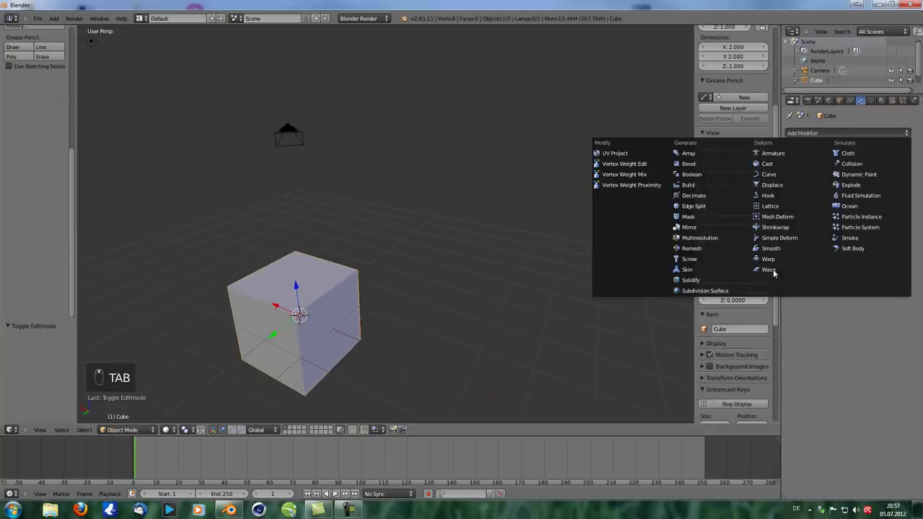
click(724, 292)
click(878, 179)
click(842, 199)
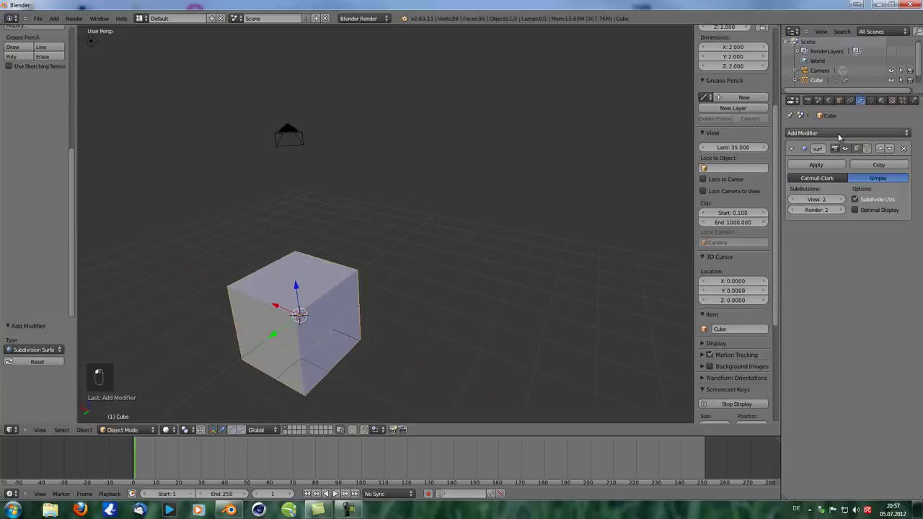
Step: Add a second Subdivision Surface modifier to the cube, using Catmull-Clark with 2 view subdivisions
click(843, 134)
click(725, 290)
click(842, 282)
Step: Apply smooth shading to the subdivided cube
scroll(44, 156, up, 5)
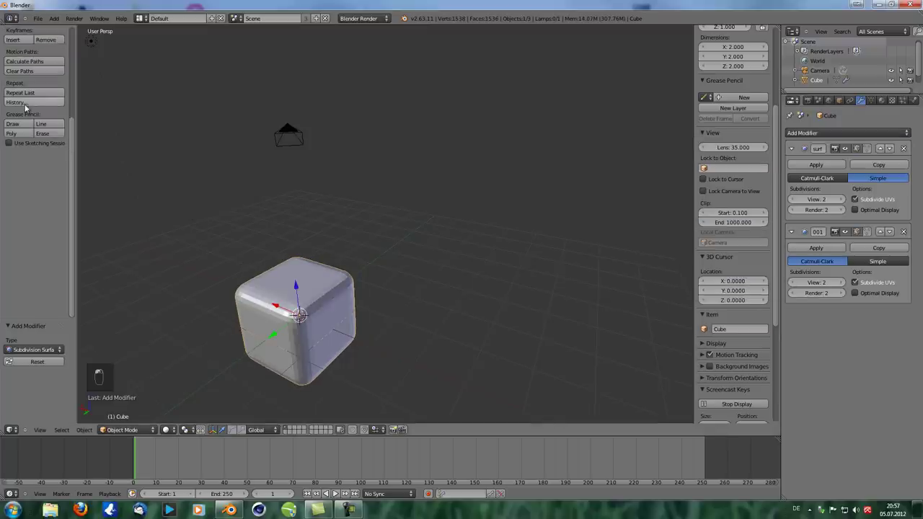
scroll(25, 144, up, 1)
click(25, 115)
middle_drag(323, 295, 269, 293)
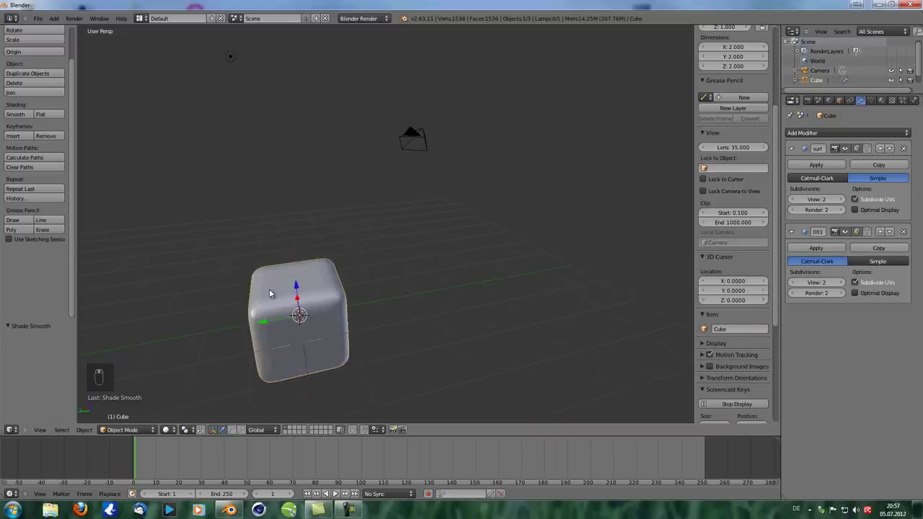
Step: Render the rounded cube and return to the compositing nodes in the Node Editor
key(F12)
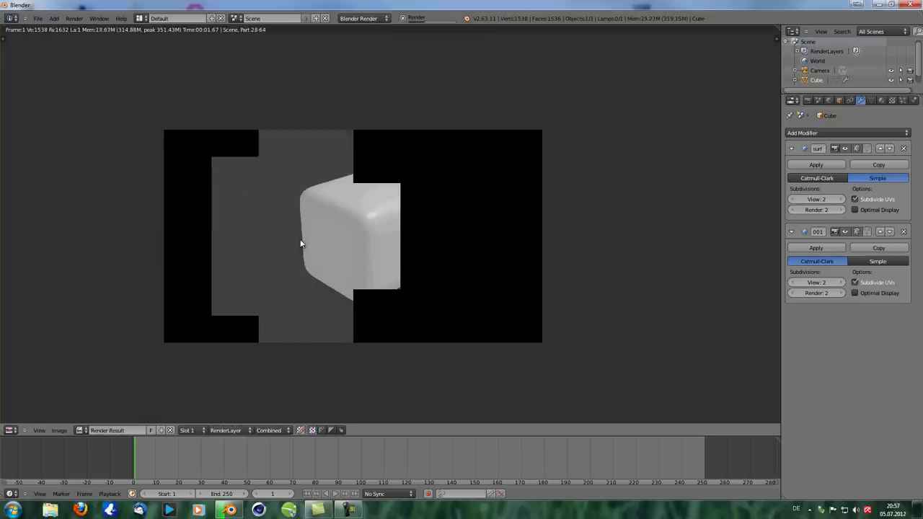
click(10, 430)
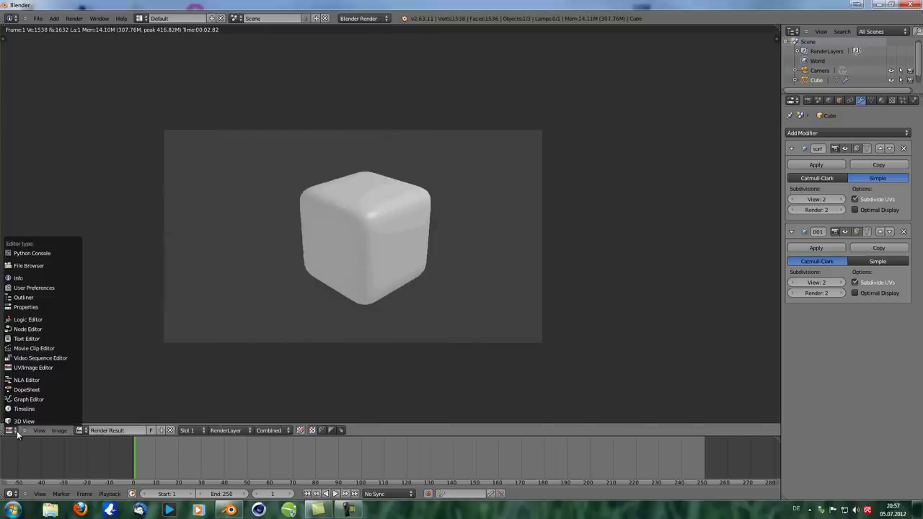
click(34, 328)
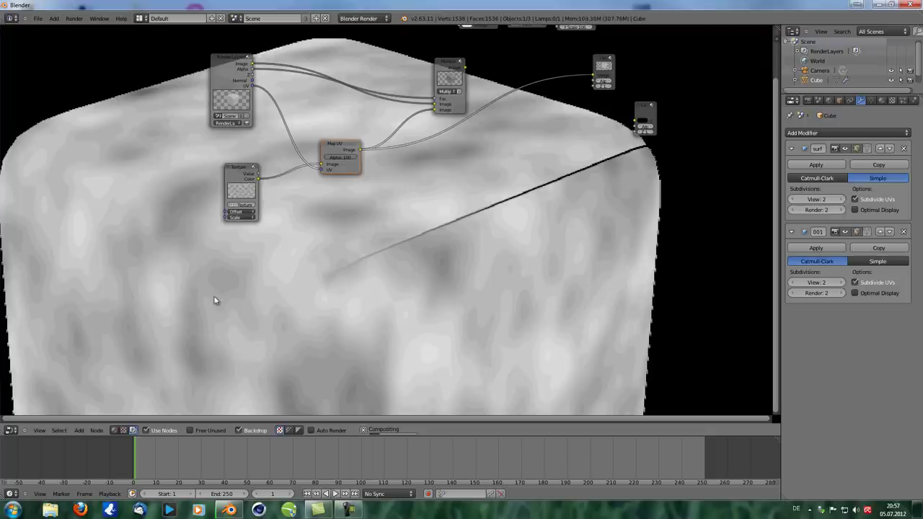
Step: Examine the seam line in the Map UV backdrop of the rounded cube
scroll(354, 355, down, 2)
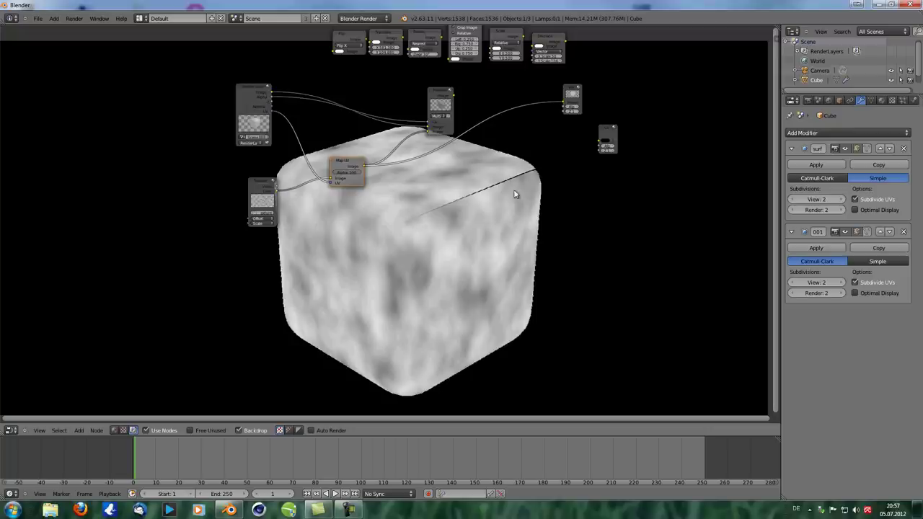
scroll(454, 207, up, 2)
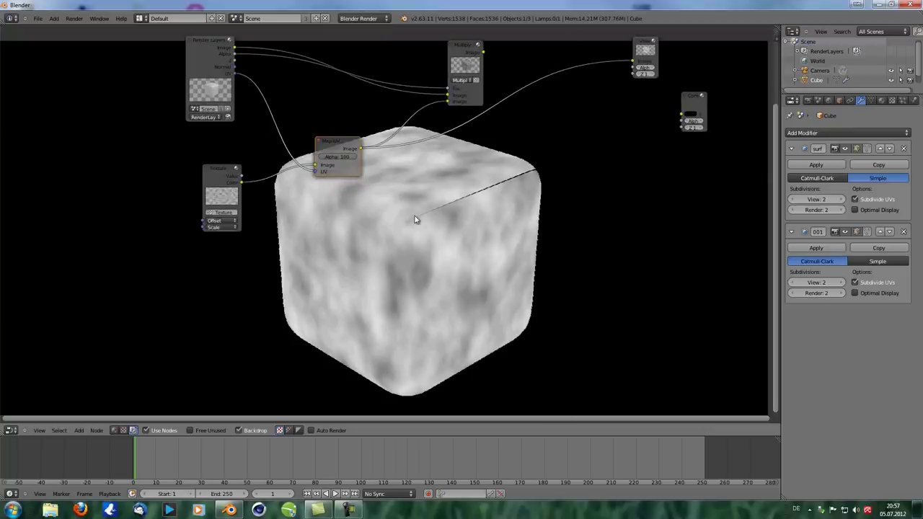
key(v)
key(alt+v)
key(alt+v)
key(alt+v)
key(alt+v)
key(alt+v)
alt+middle_drag(398, 186, 410, 267)
Step: Insert a Dilate/Erode node into the link between the Map UV and Multiply nodes
key(shift+a)
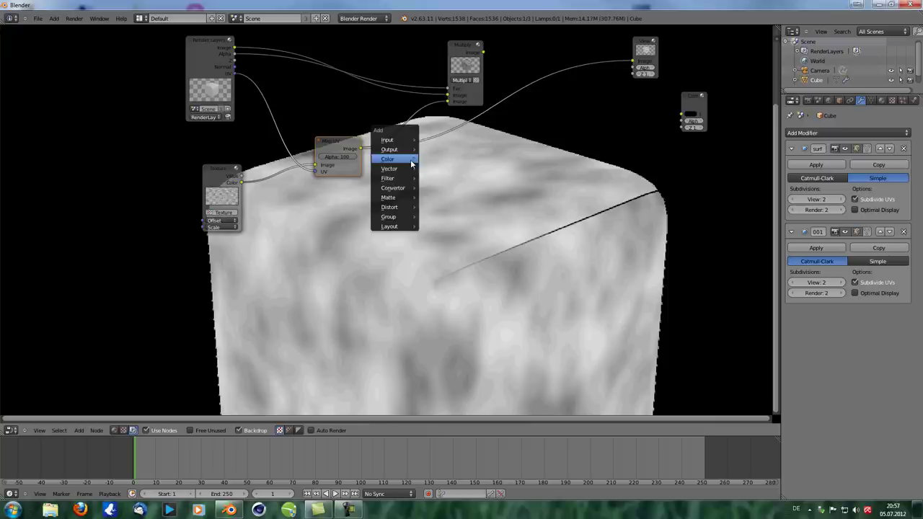
mouse_move(401, 185)
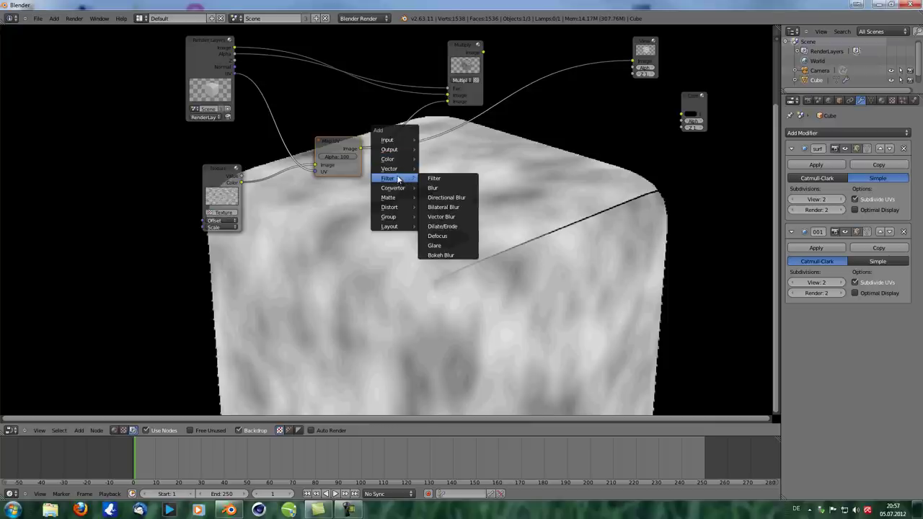
click(442, 226)
click(382, 94)
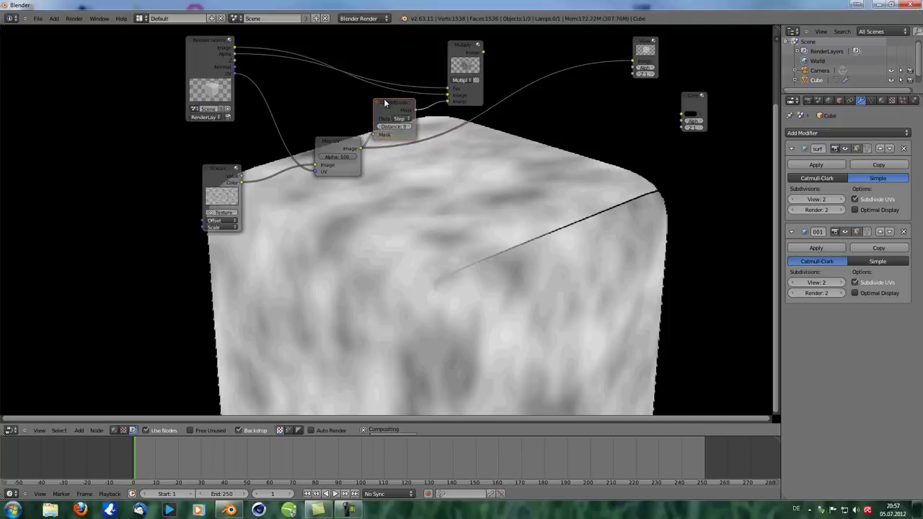
Step: Set the Dilate/Erode node's distance to 5 in Step mode, checking the seam in the enlarged backdrop
scroll(387, 145, up, 2)
click(422, 124)
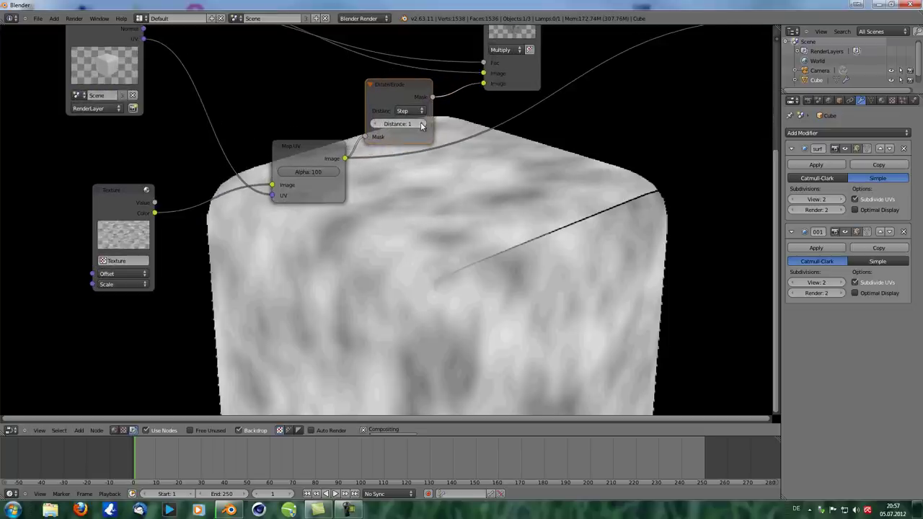
click(422, 124)
key(alt+v)
key(alt+v)
key(alt+v)
key(alt+v)
key(alt+v)
key(alt+v)
key(alt+v)
key(alt+v)
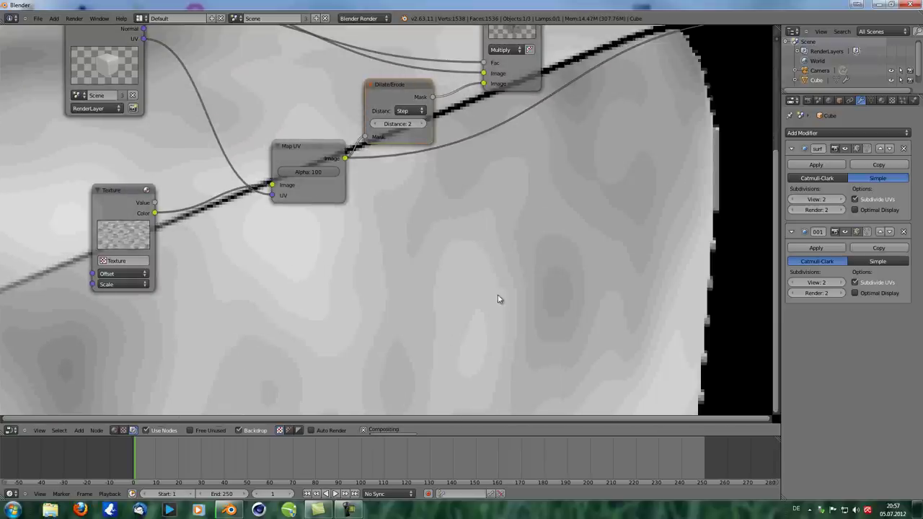
alt+scroll(461, 220, down, 1)
alt+middle_drag(462, 220, 592, 212)
click(420, 125)
click(421, 124)
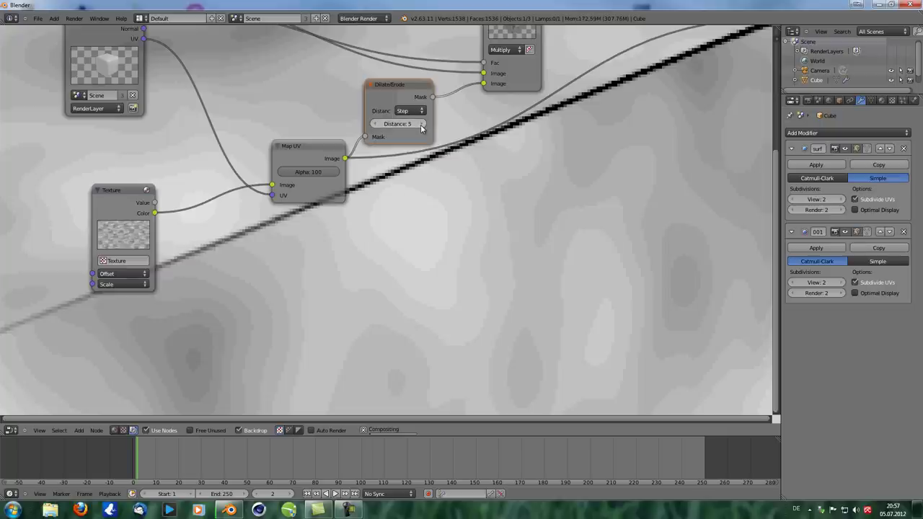
Step: Switch the Viewer among the Dilate/Erode, Map UV and Multiply nodes to compare their results at the seam
ctrl+shift+click(406, 92)
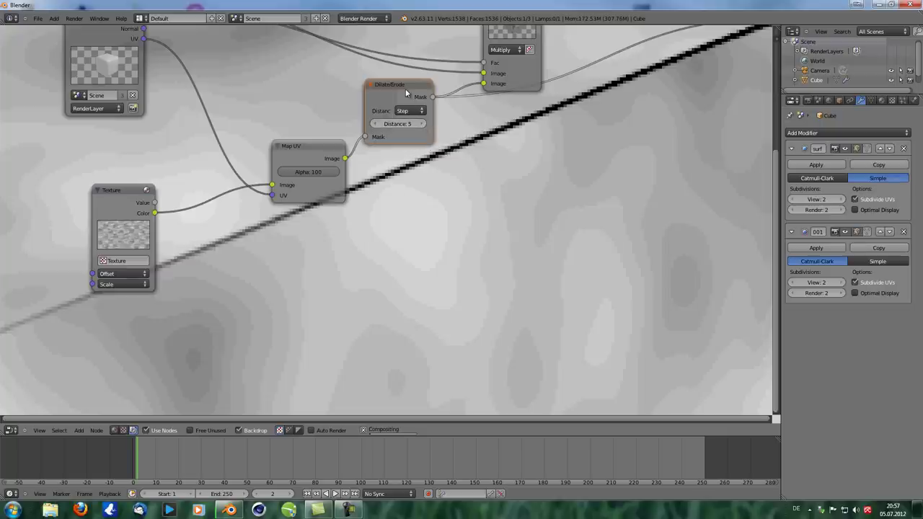
ctrl+shift+click(326, 150)
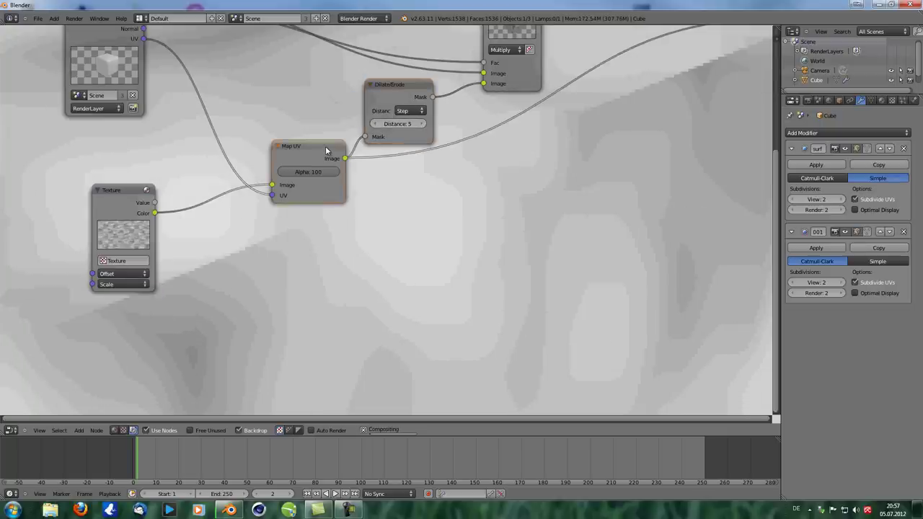
ctrl+shift+click(413, 88)
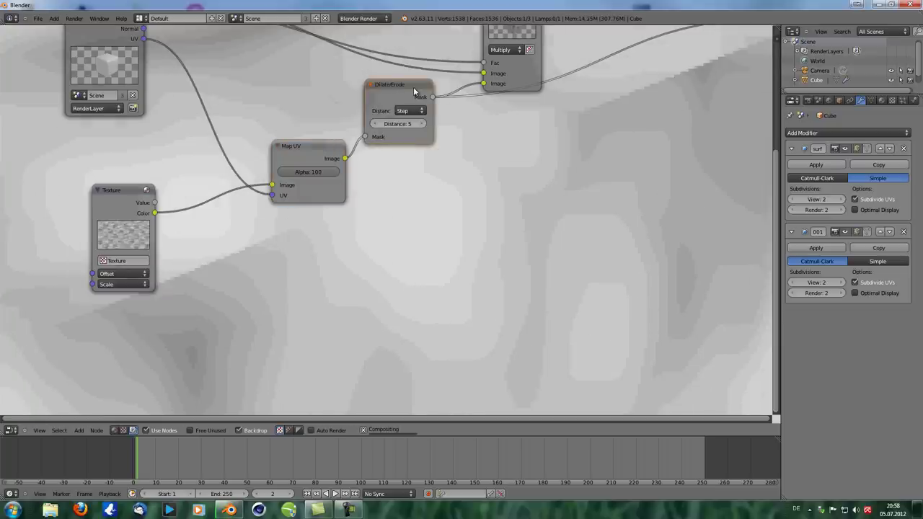
ctrl+shift+click(525, 67)
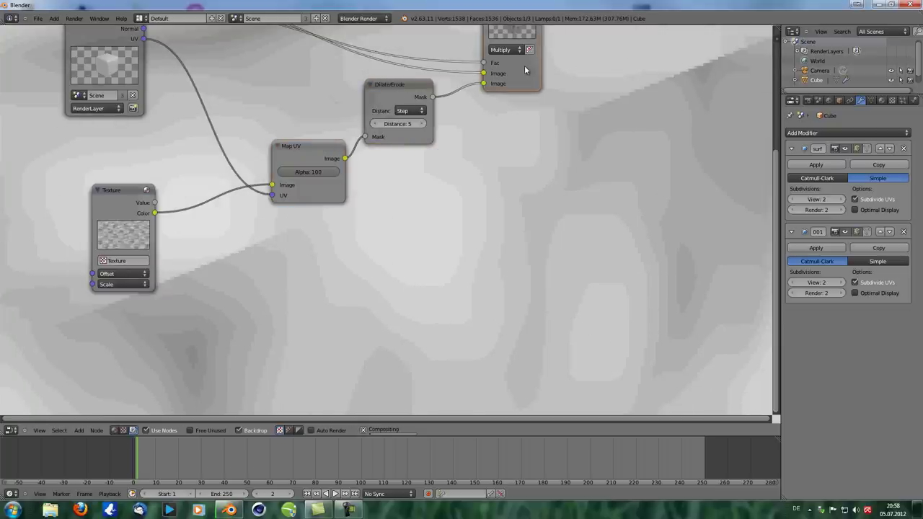
Step: Lower the Dilate/Erode node's distance to 1 and raise it to 2, comparing the cube's seam in the backdrop
click(376, 124)
click(377, 125)
click(376, 124)
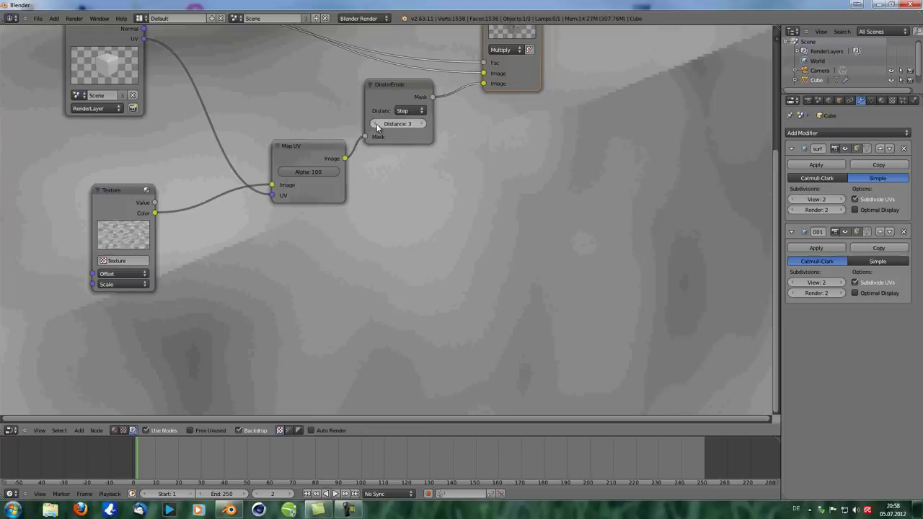
click(375, 124)
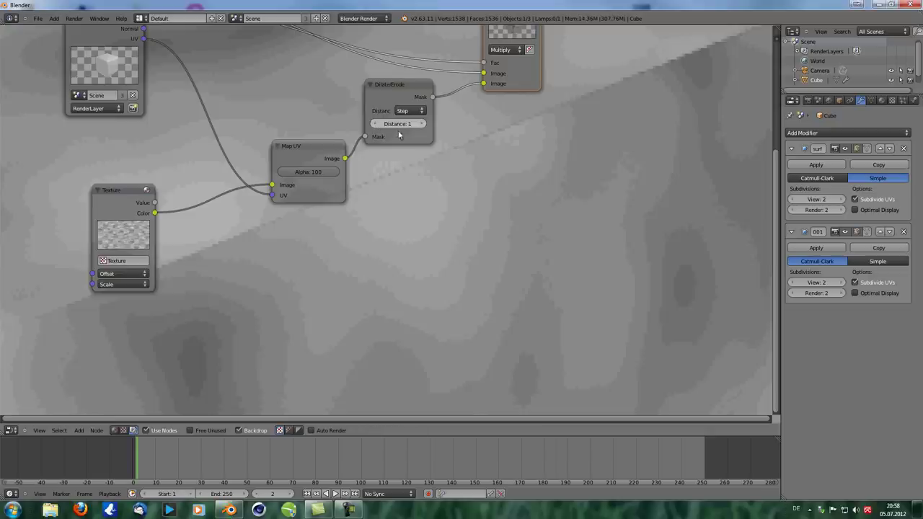
drag(395, 85, 414, 90)
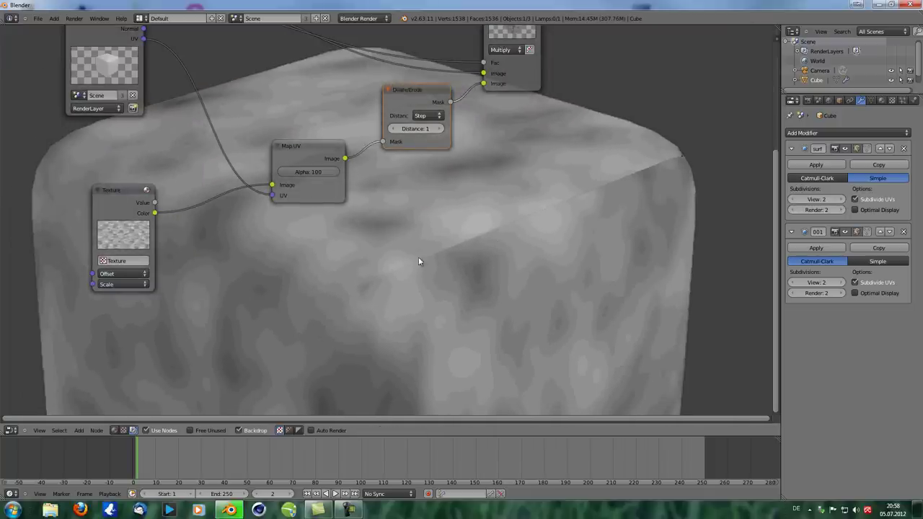
click(439, 130)
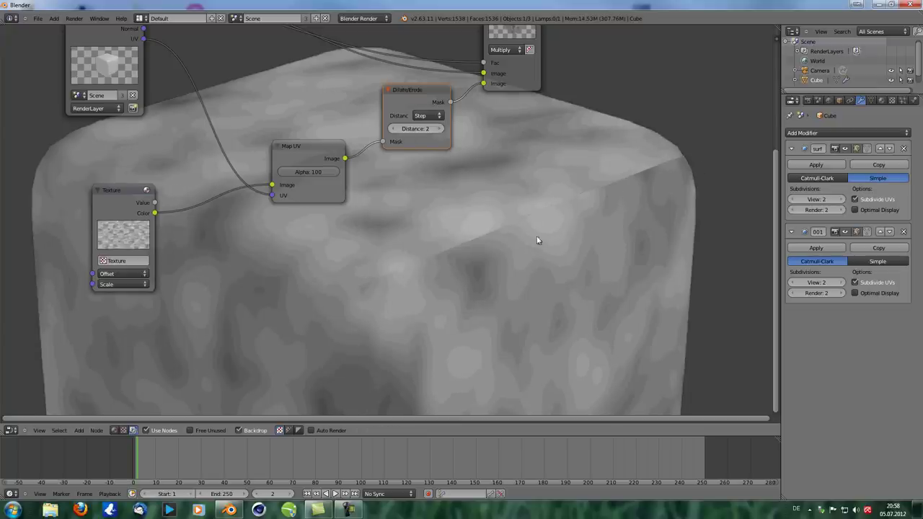
alt+middle_drag(365, 254, 511, 339)
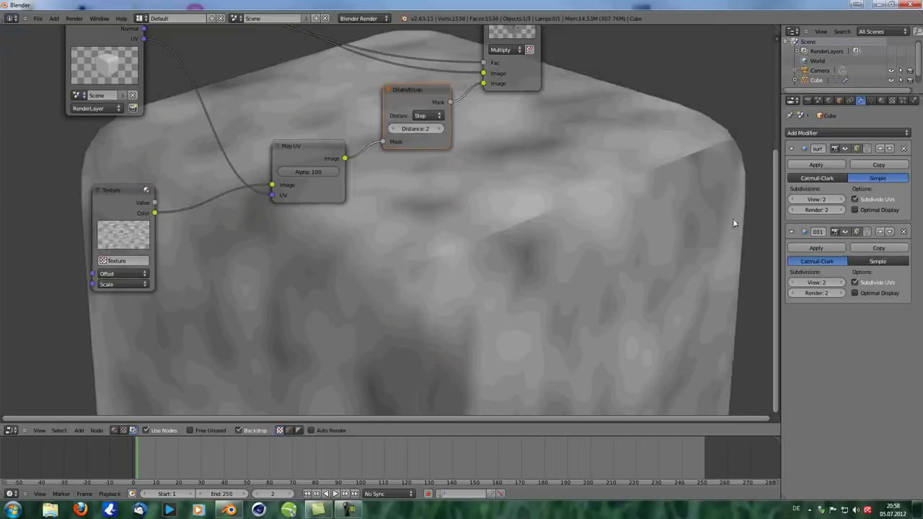
mouse_move(411, 89)
mouse_down()
mouse_move(394, 91)
mouse_move(407, 94)
mouse_up()
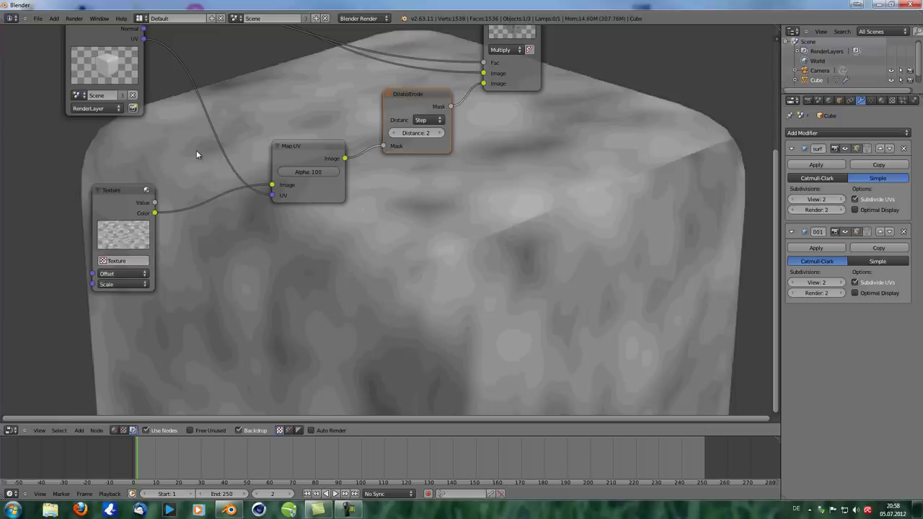
Step: Delete the Dilate/Erode node from between the Map UV and Multiply nodes
scroll(418, 133, down, 6)
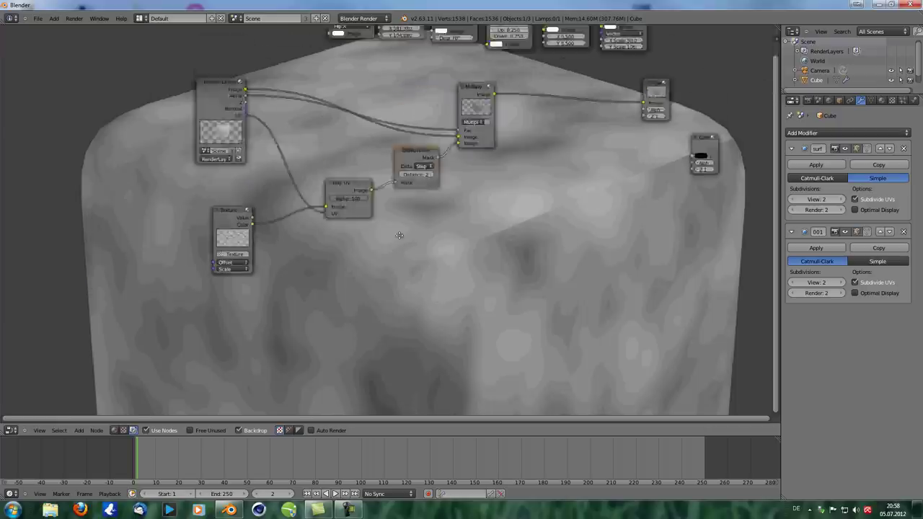
middle_drag(414, 130, 409, 261)
key(x)
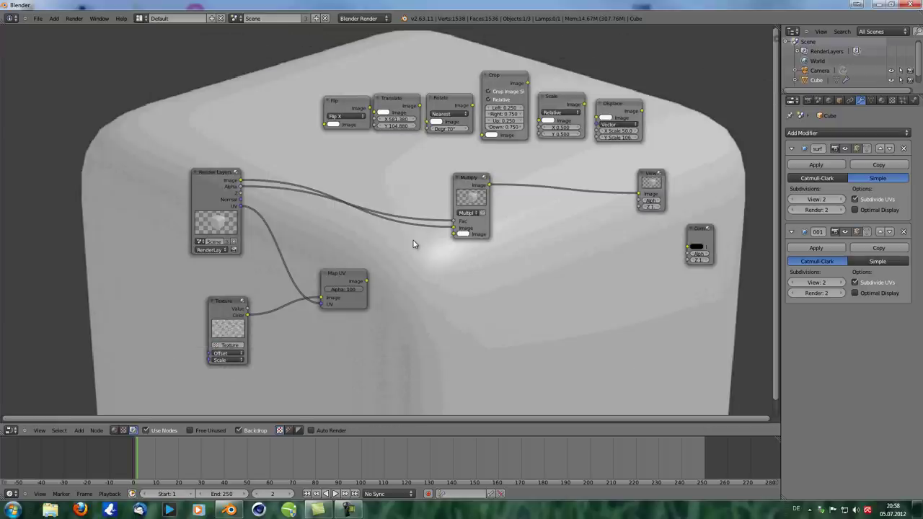
Step: Park the Map UV node beside the Displace node and cut its incoming links
drag(350, 278, 566, 85)
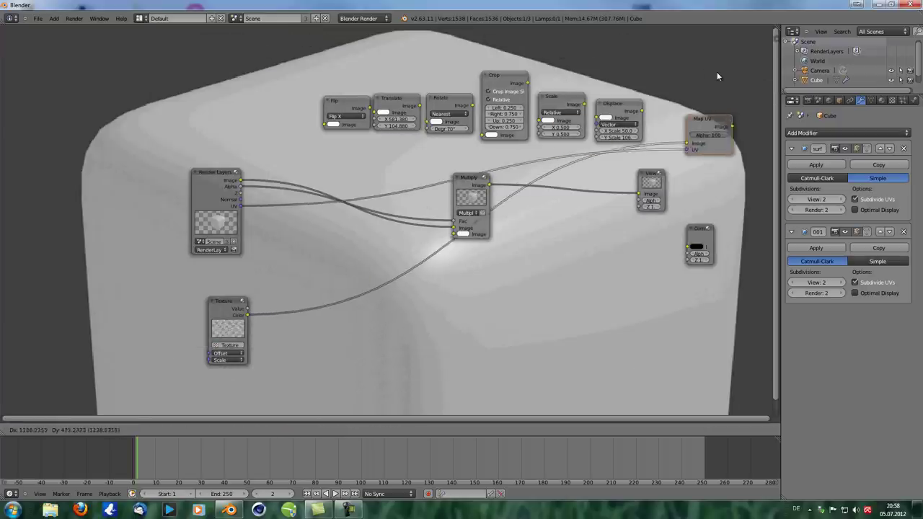
click(694, 62)
ctrl+drag(659, 121, 651, 149)
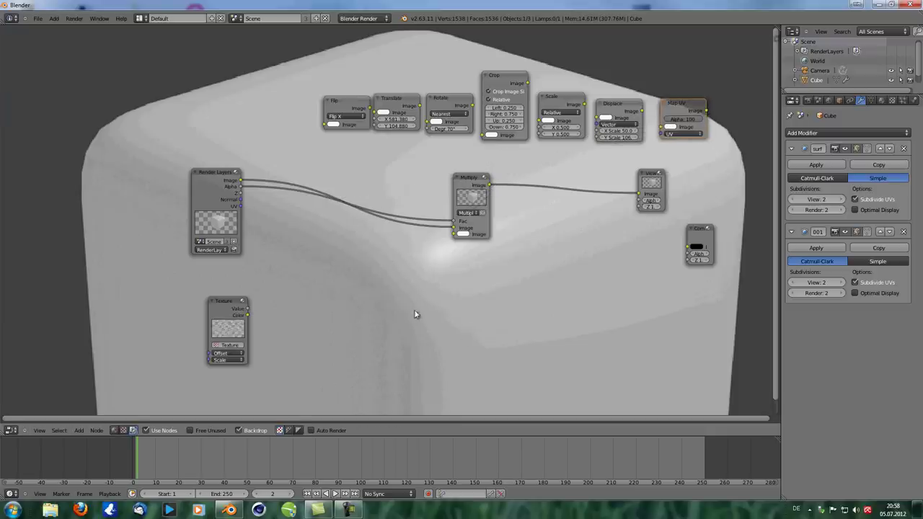
Step: Add a Lens Distortion node and place it below the Multiply node
key(shift+a)
mouse_move(538, 310)
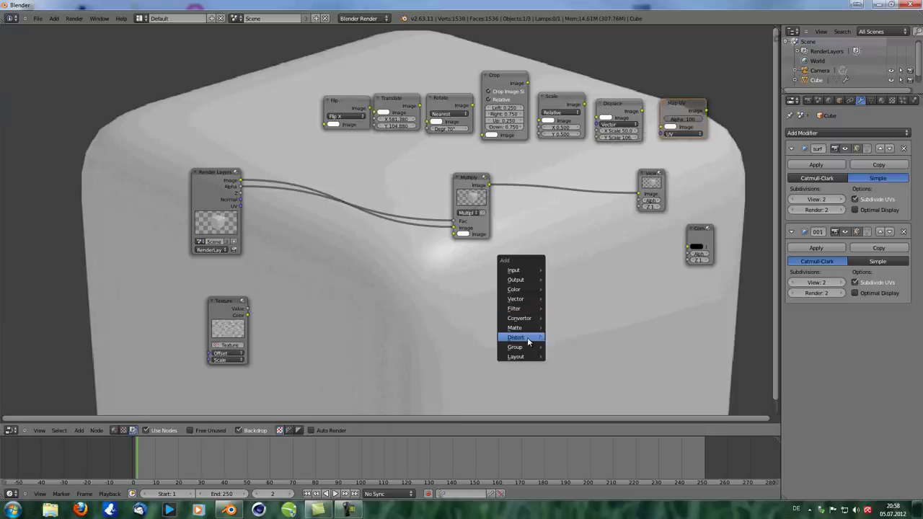
mouse_move(530, 337)
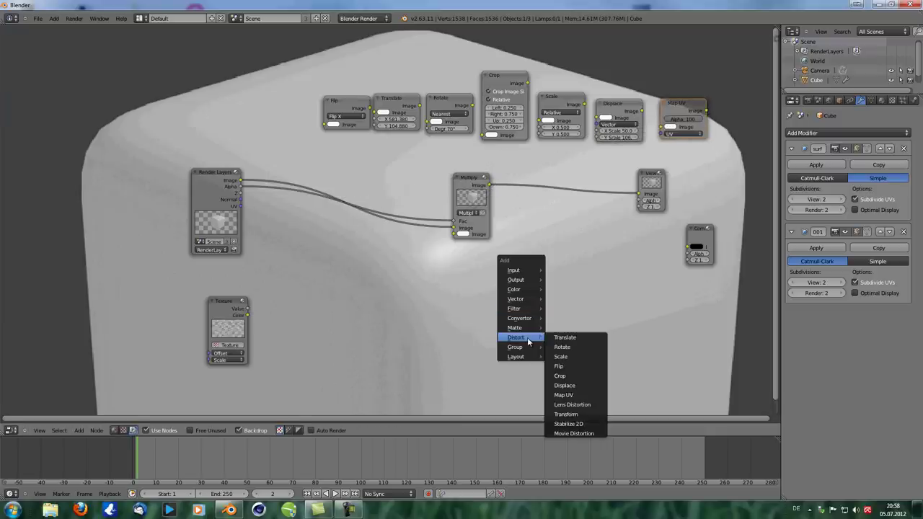
click(583, 409)
click(437, 298)
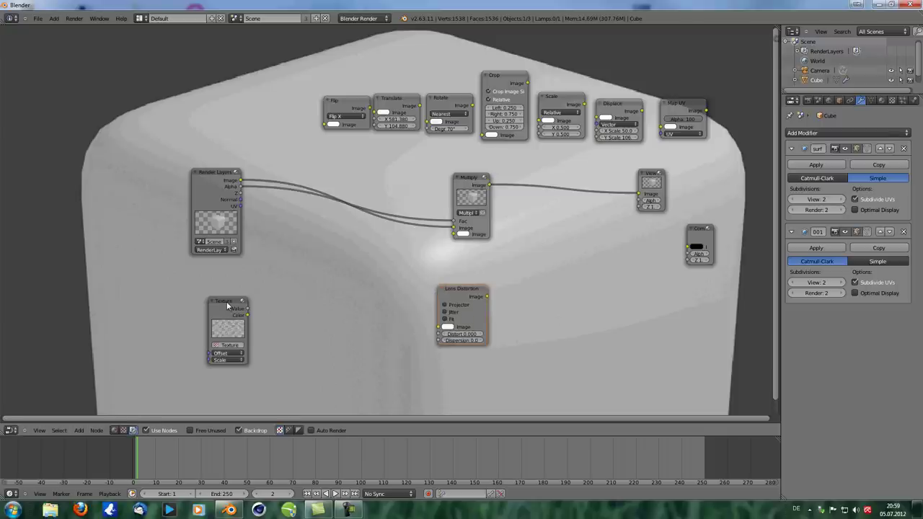
Step: Delete the Texture and Multiply nodes and move the Lens Distortion node between Render Layers and Viewer
click(227, 307)
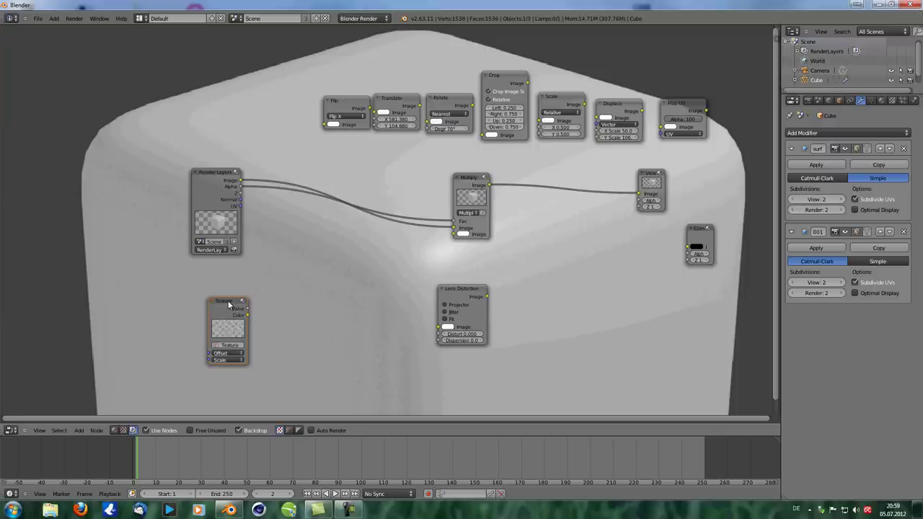
key(x)
click(470, 178)
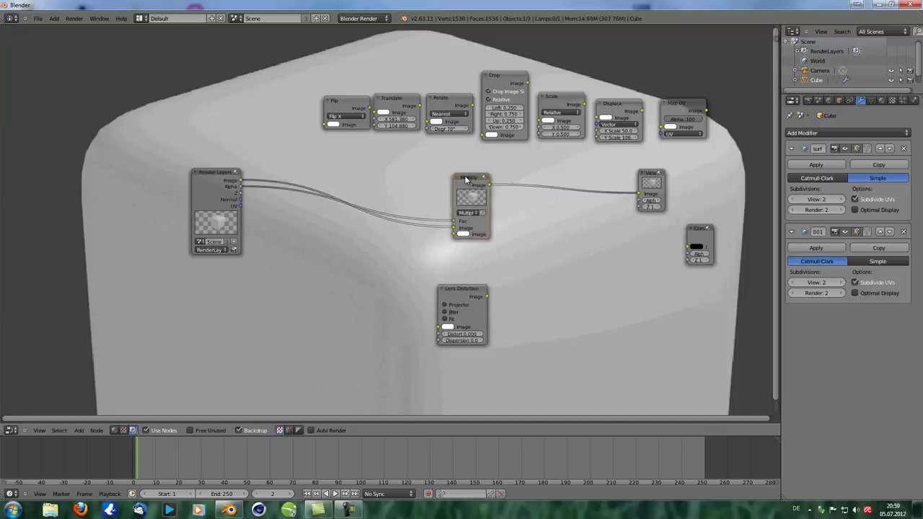
key(x)
drag(455, 304, 430, 242)
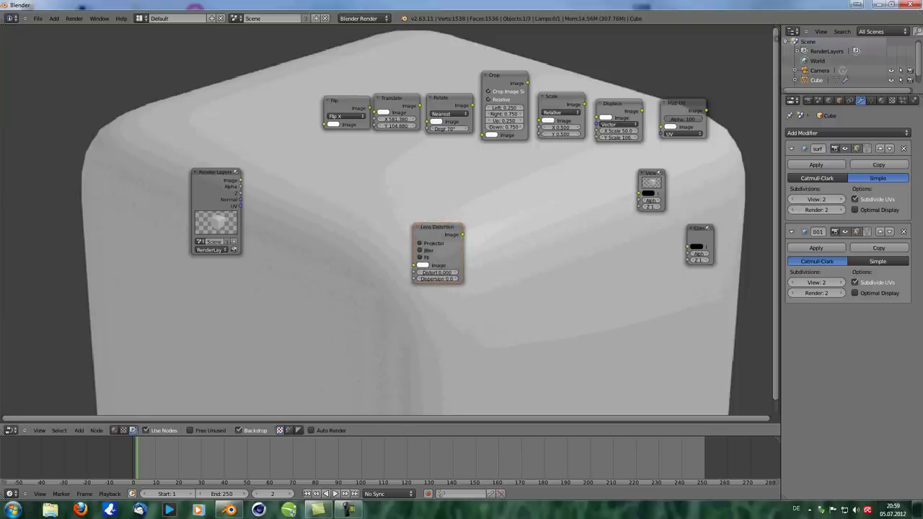
Step: In the 3D View, remove both Subdivision Surface modifiers from the cube and shade it flat
click(10, 431)
click(21, 421)
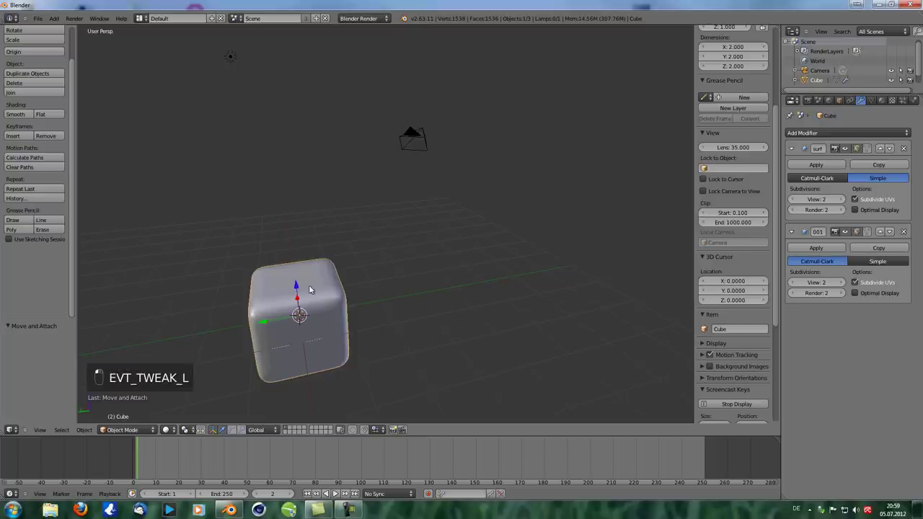
click(903, 148)
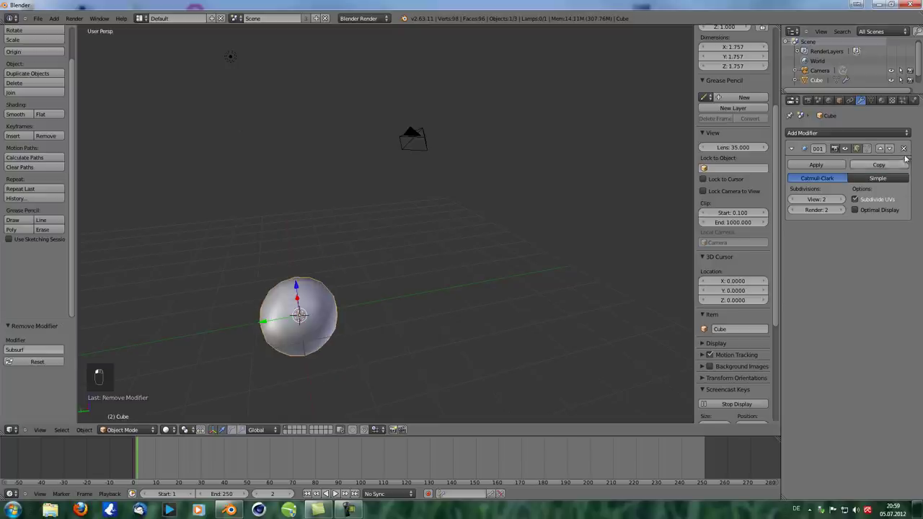
click(903, 149)
middle_drag(390, 245, 357, 249)
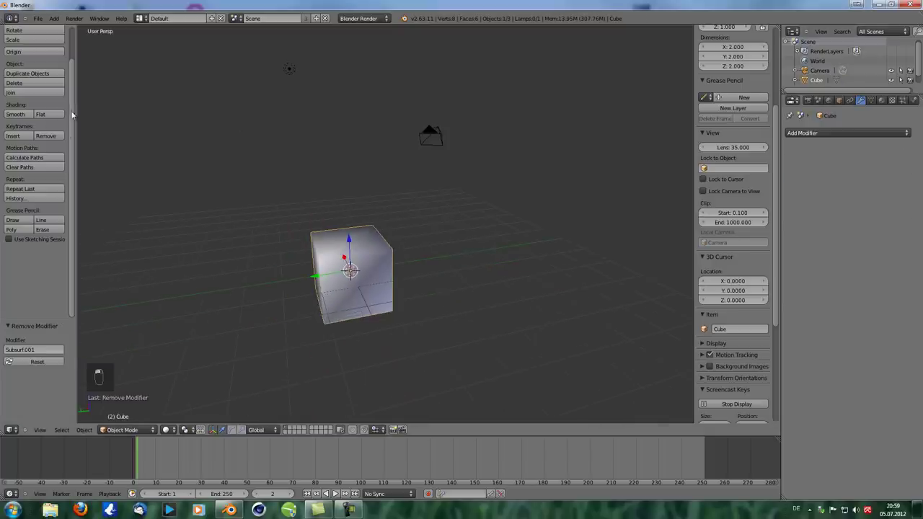
click(41, 114)
mouse_move(246, 191)
middle_down()
mouse_move(349, 222)
mouse_move(315, 202)
middle_up()
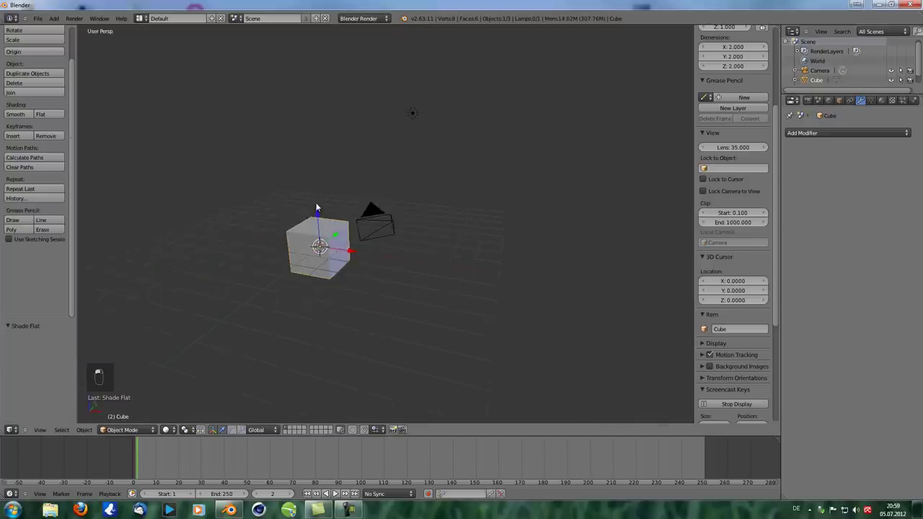
Step: In camera view, pull the camera back from the cube by about X 5.1, Y -4.8, Z 3.5
key(KP_0)
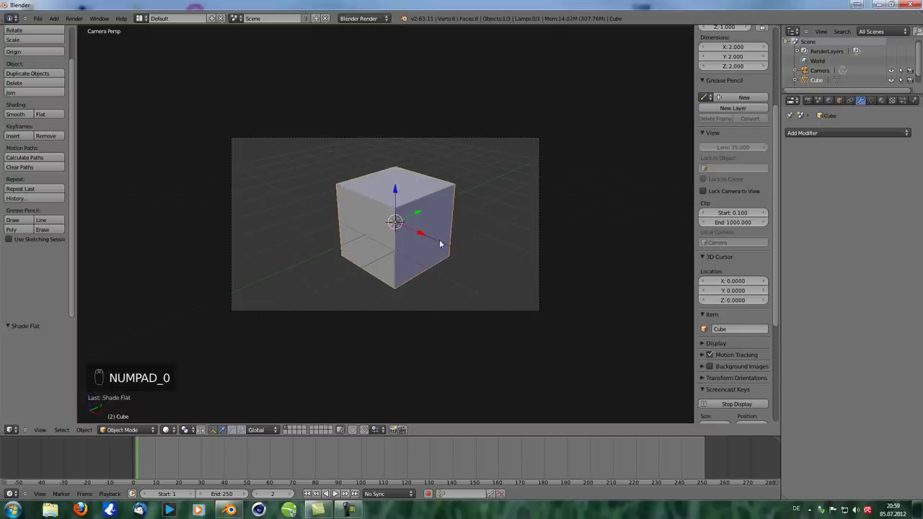
scroll(440, 236, down, 4)
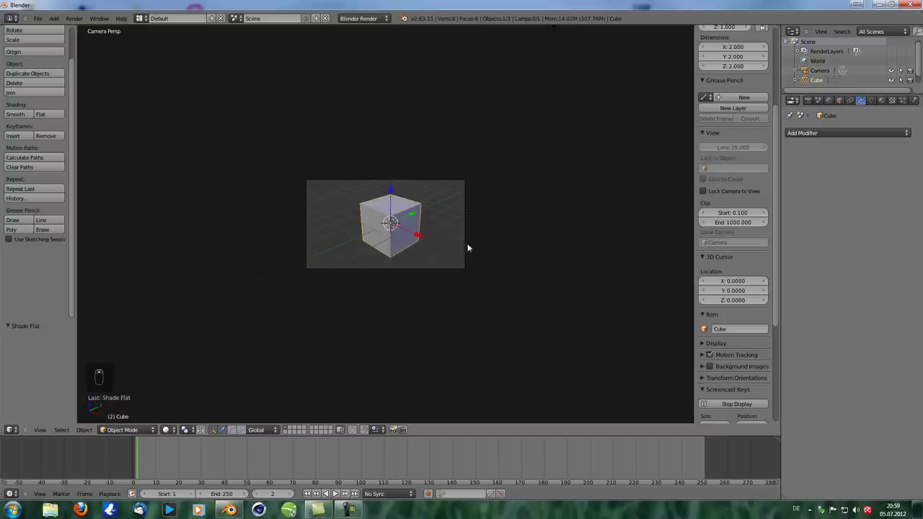
right_click(467, 248)
key(g)
click(404, 298)
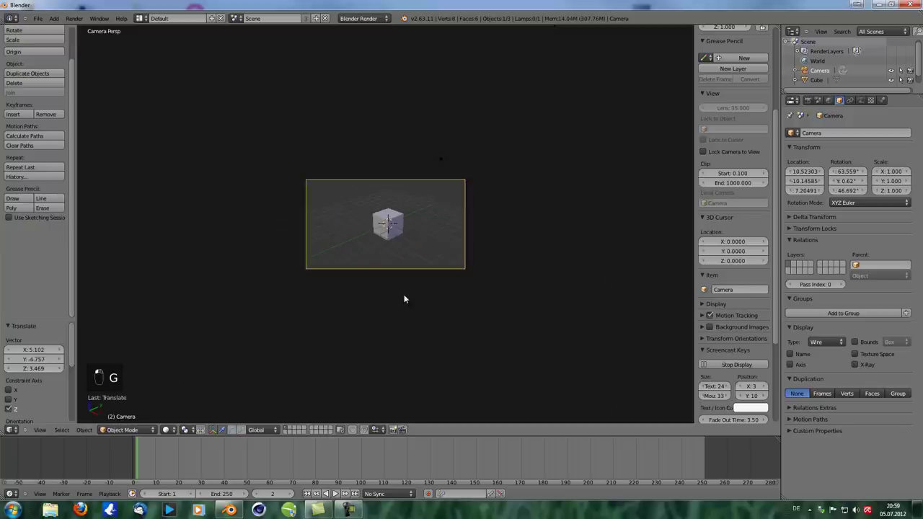
scroll(385, 238, up, 3)
Step: Duplicate the cube eight times, spreading the copies around the original across the camera frame
right_click(389, 234)
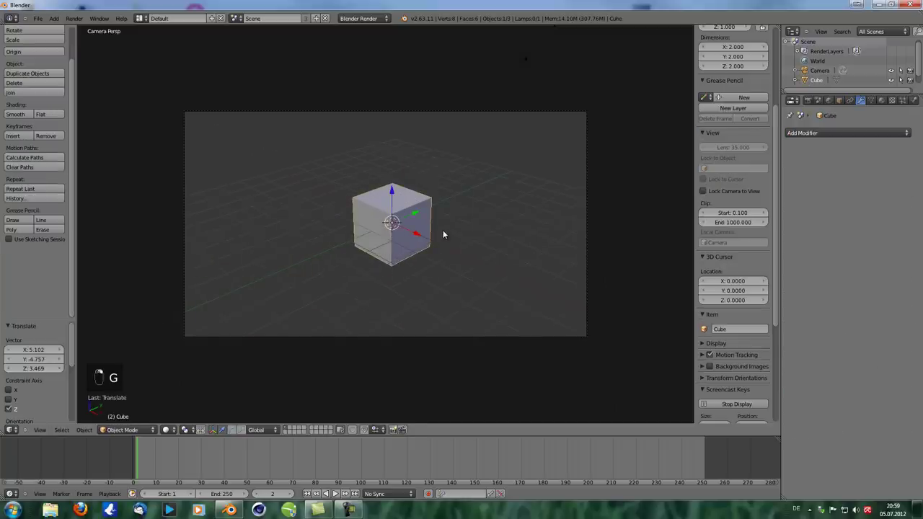
key(shift+d)
click(278, 207)
key(shift+d)
click(369, 132)
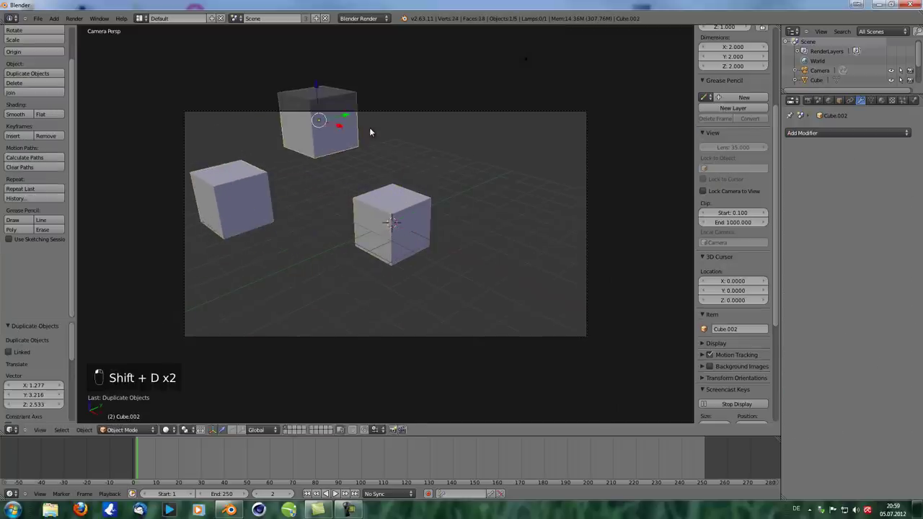
key(shift+d)
click(553, 147)
key(shift+d)
click(605, 251)
key(shift+d)
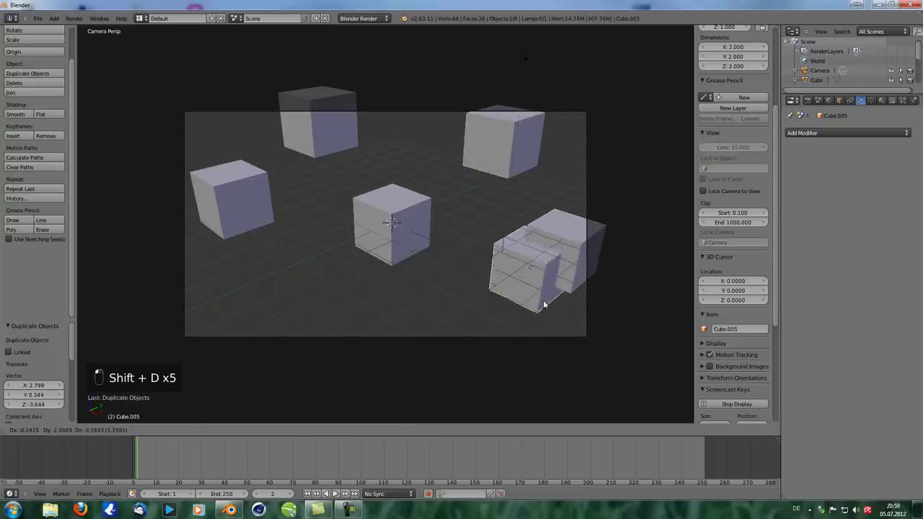
click(508, 338)
key(shift+d)
click(259, 289)
key(shift+d)
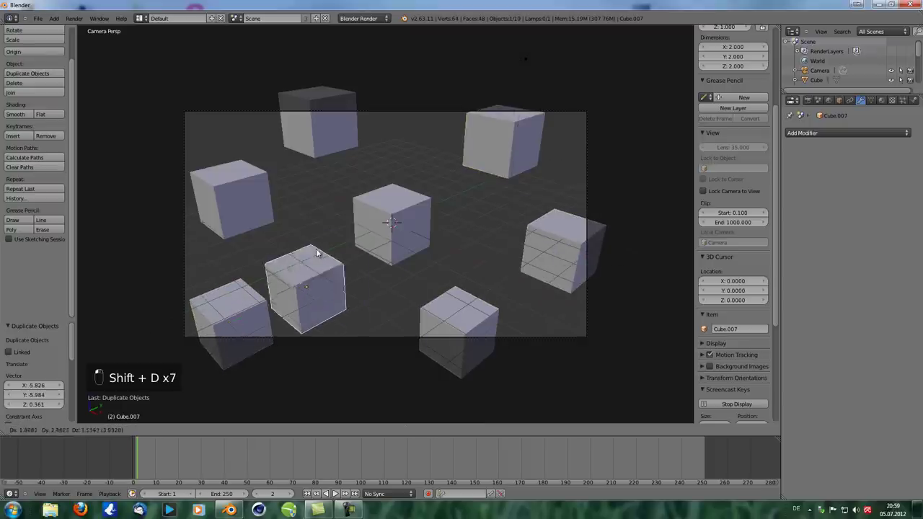
click(295, 243)
key(shift+d)
click(437, 120)
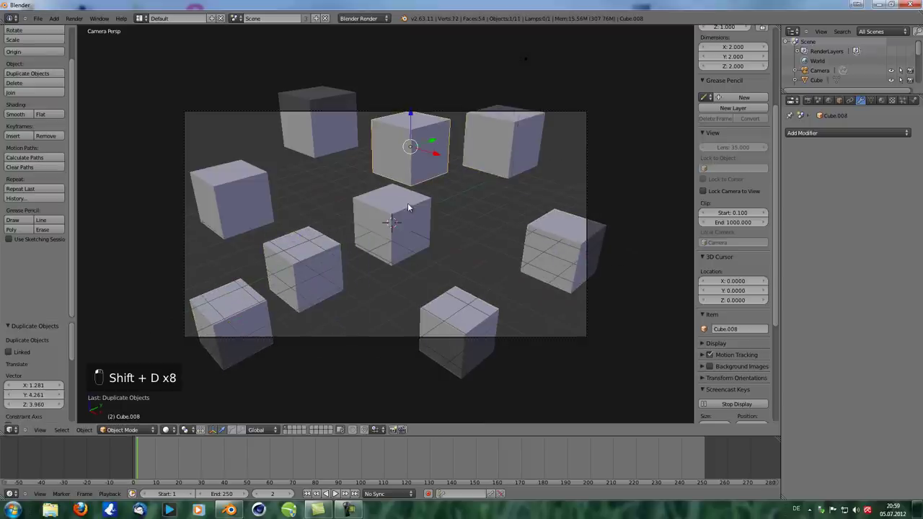
Step: Render the scene of cubes, return to the Node Editor and connect the Render Layers image to the Viewer
key(F12)
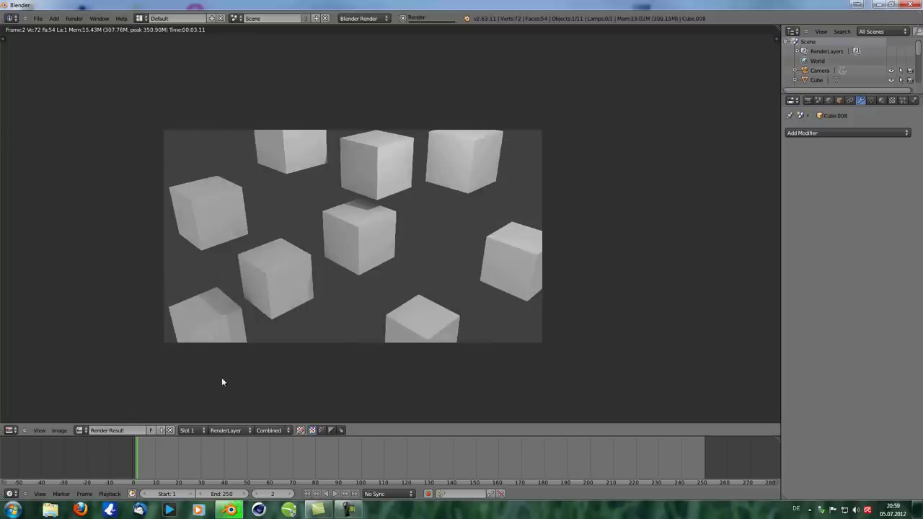
click(11, 431)
click(59, 322)
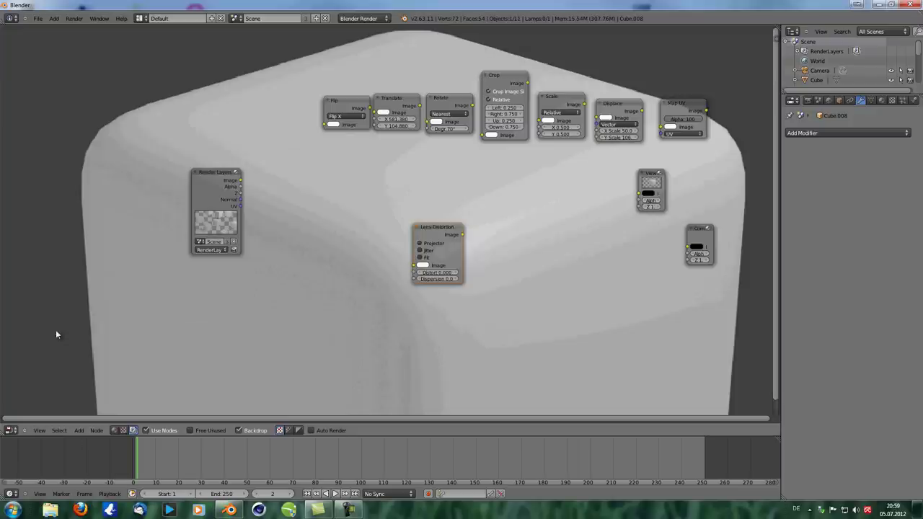
scroll(496, 248, down, 1)
ctrl+shift+click(208, 178)
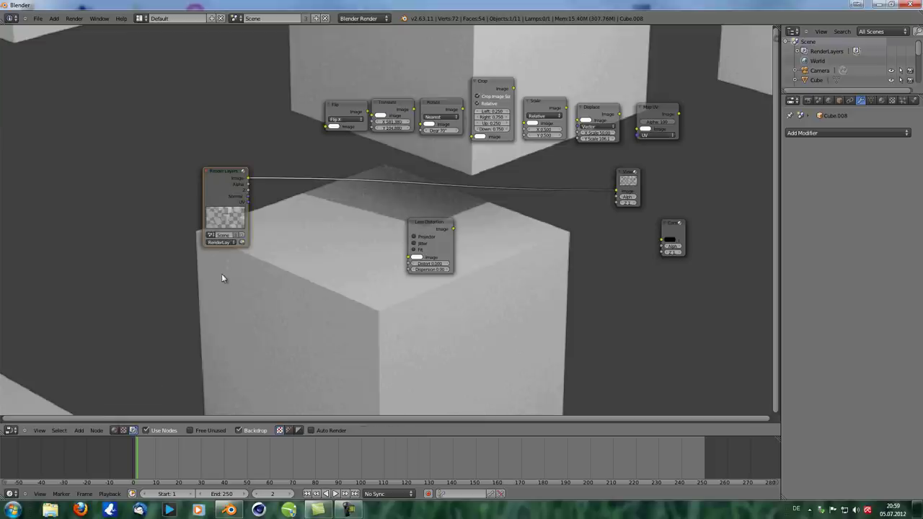
Step: Insert the Lens Distortion node into the link between the Render Layers and Viewer nodes
scroll(456, 213, down, 3)
drag(446, 216, 436, 186)
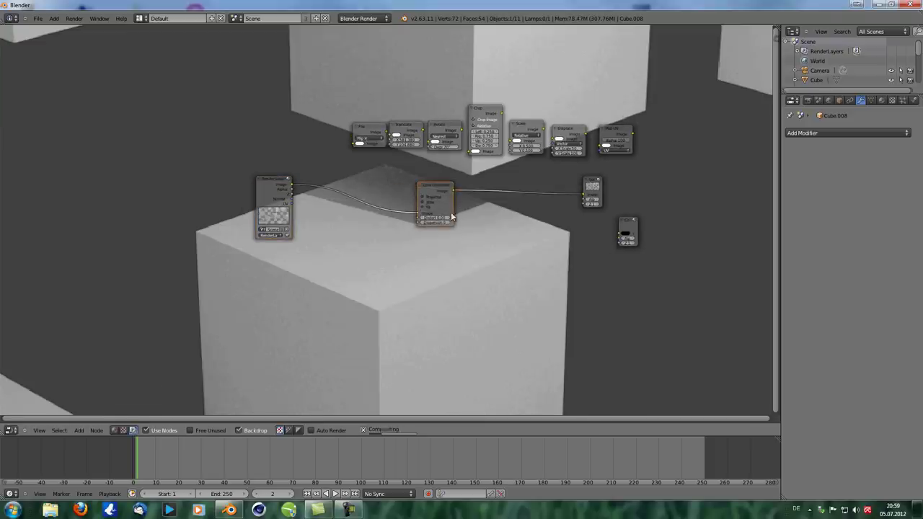
scroll(402, 204, up, 2)
scroll(408, 208, up, 3)
scroll(437, 241, down, 3)
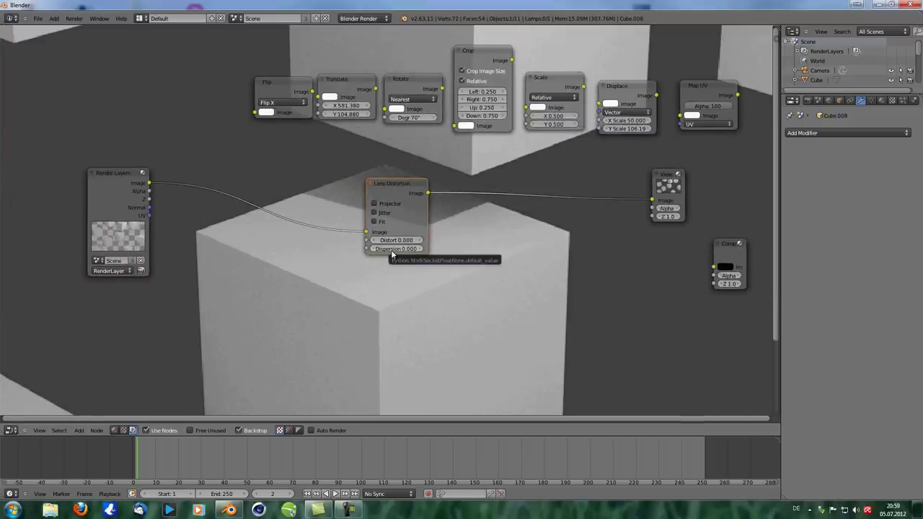
Step: Increase the Lens Distortion node's Distort value in stages up to 0.488, finally setting it to 1
drag(393, 243, 404, 259)
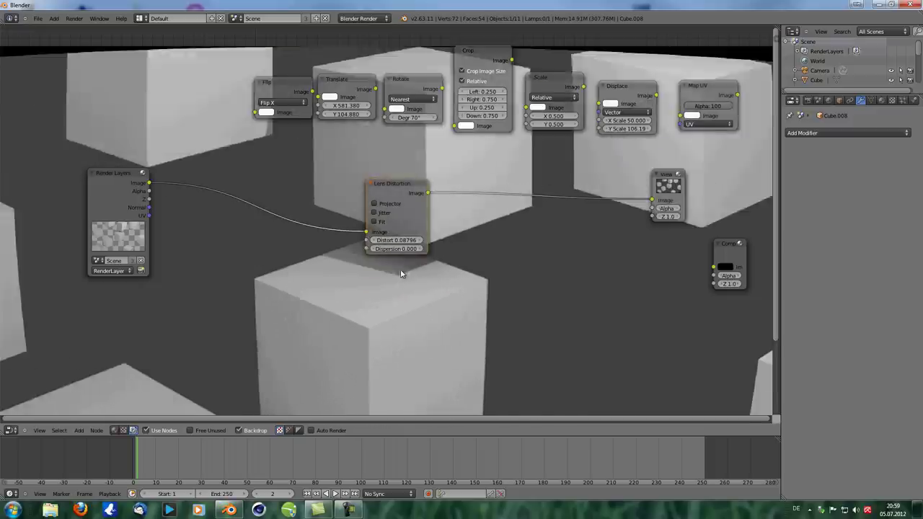
click(418, 240)
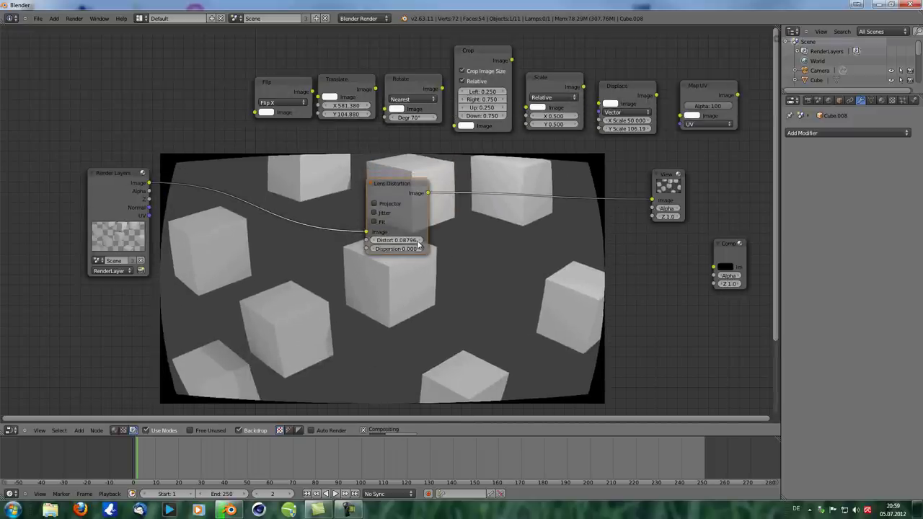
click(418, 240)
click(418, 241)
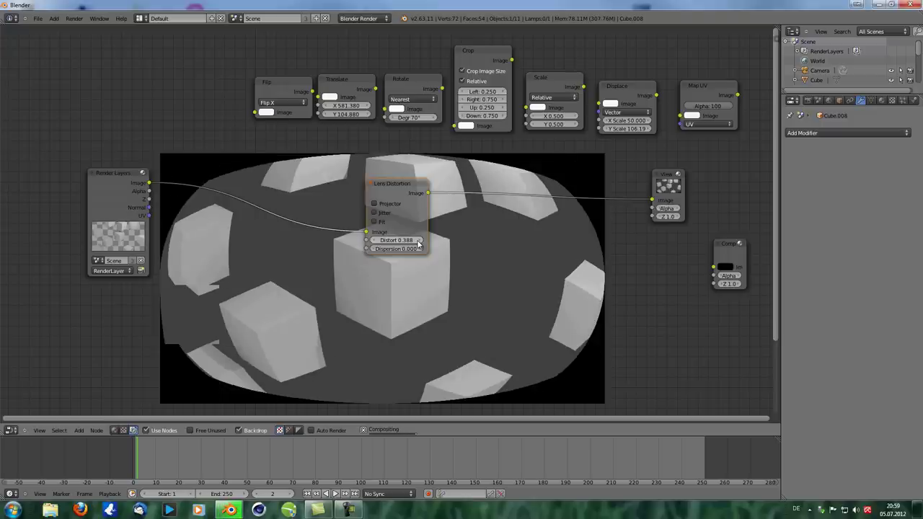
click(418, 240)
click(395, 240)
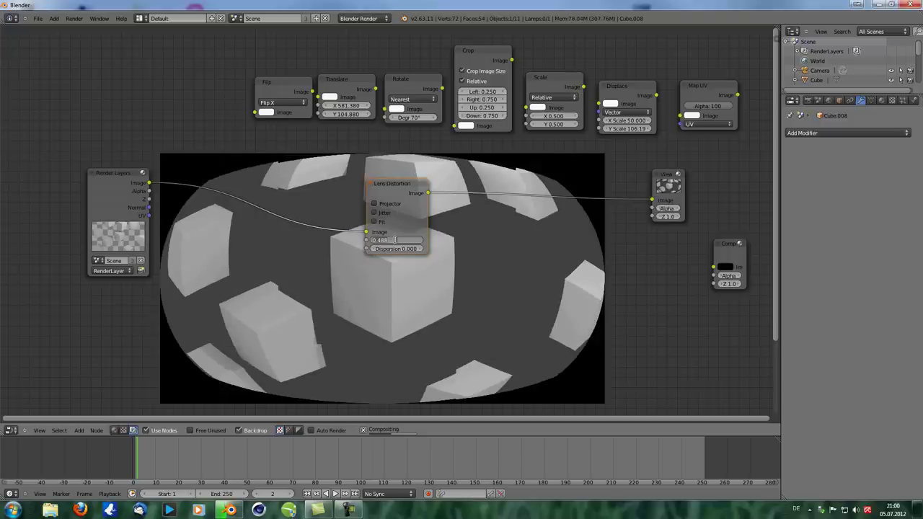
text(1)
key(Return)
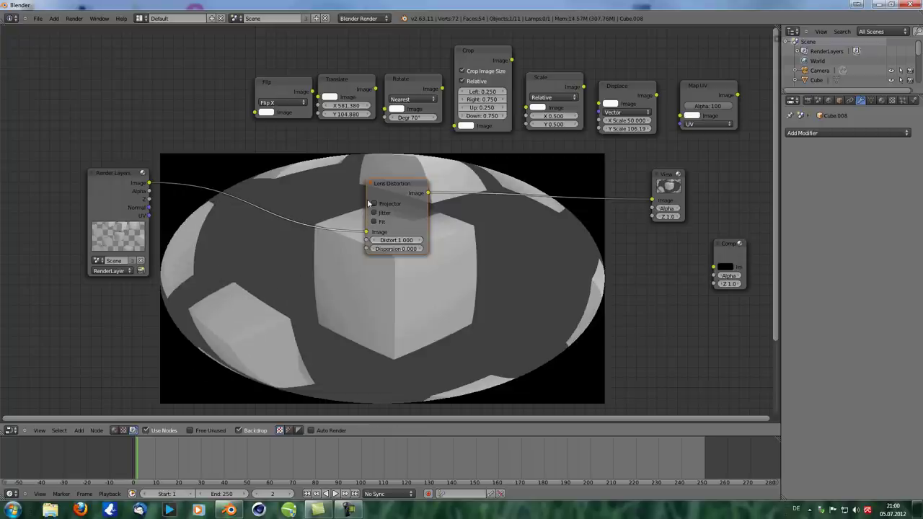
Step: Move the Lens Distortion node slightly higher and reset its Distort value to 0
scroll(355, 282, up, 2)
middle_drag(355, 282, 341, 244)
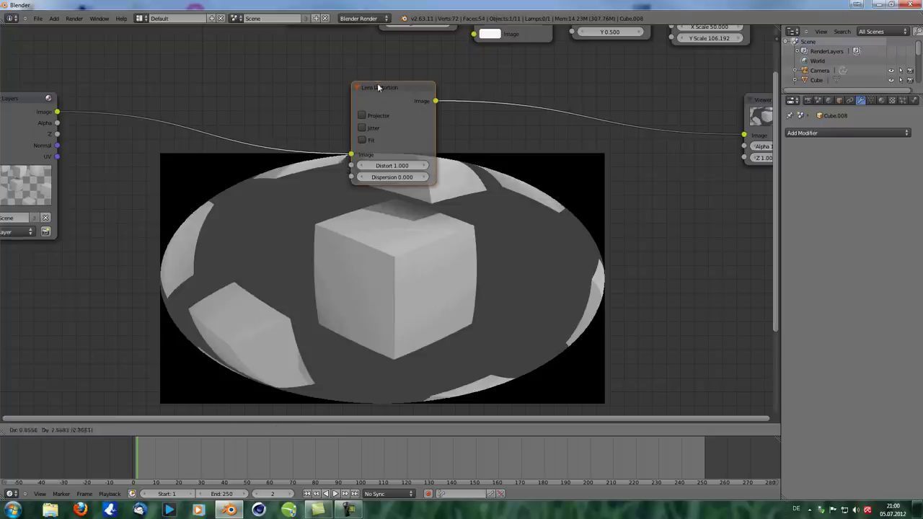
click(390, 167)
drag(392, 167, 351, 159)
key(Delete)
key(Return)
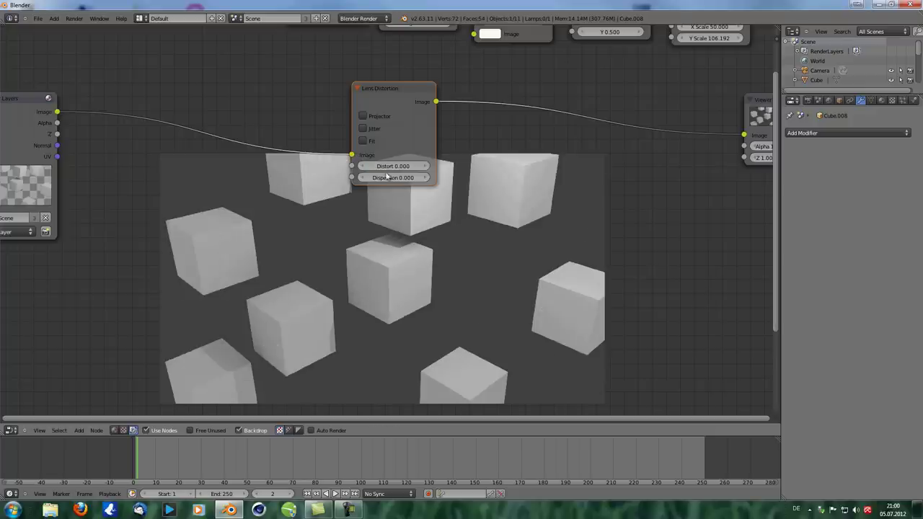
Step: Raise the Lens Distortion node's Dispersion to about 0.116, and reduce it to 0.01
drag(395, 184, 446, 186)
middle_drag(392, 329, 374, 282)
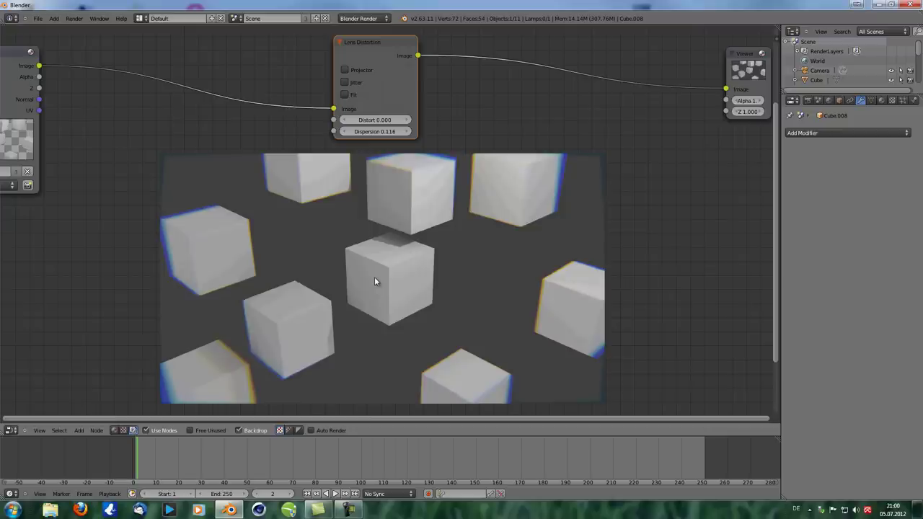
click(376, 132)
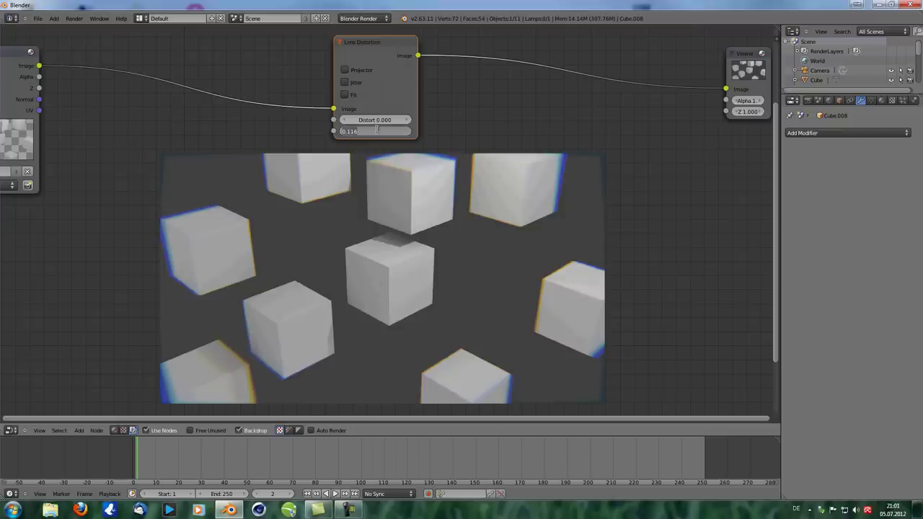
key(BackSpace)
text(0.01)
key(Return)
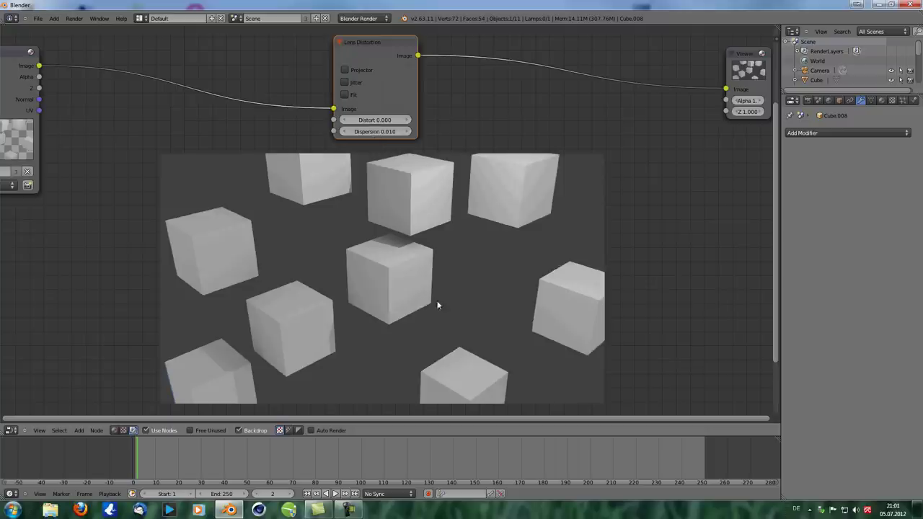
Step: Examine the enlarged backdrop for colour fringes along the edges of the cube at the image's right border
key(alt+v)
key(alt+v)
alt+middle_drag(649, 338, 346, 198)
key(alt+v)
key(alt+v)
key(alt+v)
key(alt+v)
alt+middle_drag(577, 263, 242, 223)
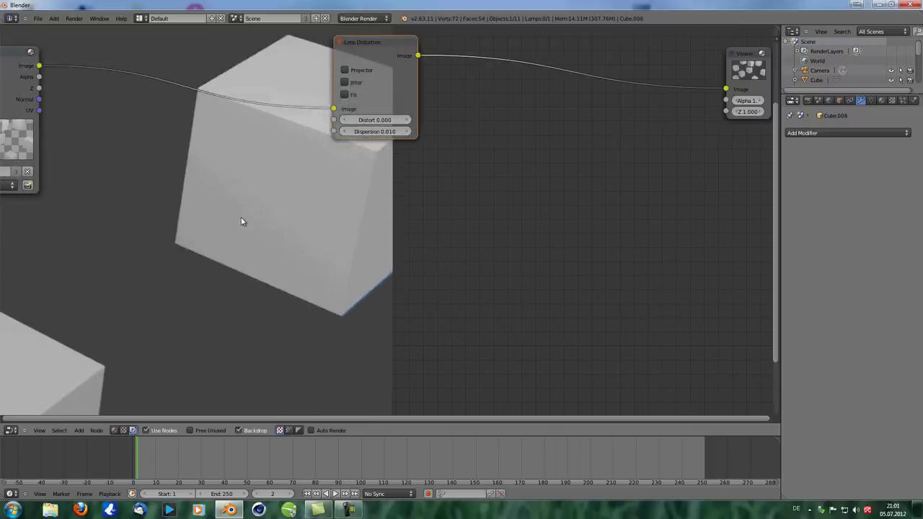
key(alt+v)
key(alt+v)
key(alt+v)
alt+middle_drag(543, 266, 400, 194)
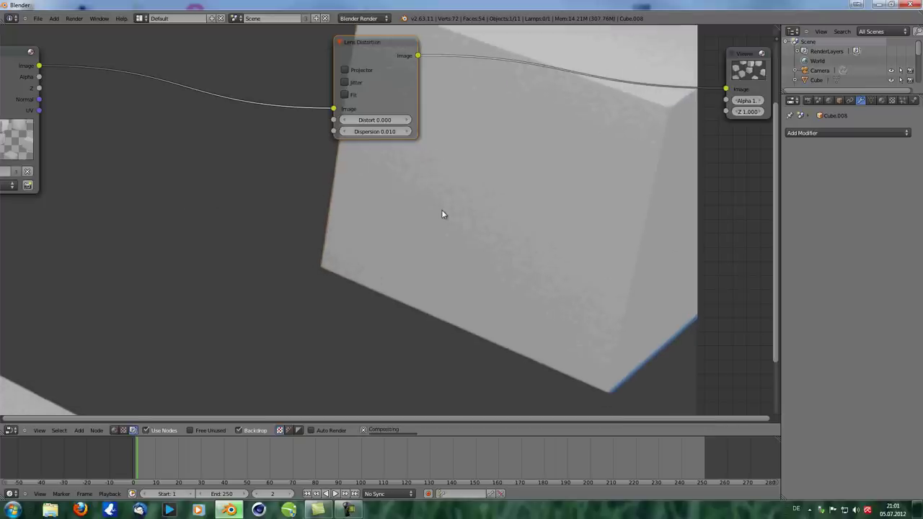
alt+middle_drag(393, 236, 389, 325)
alt+middle_drag(286, 321, 269, 420)
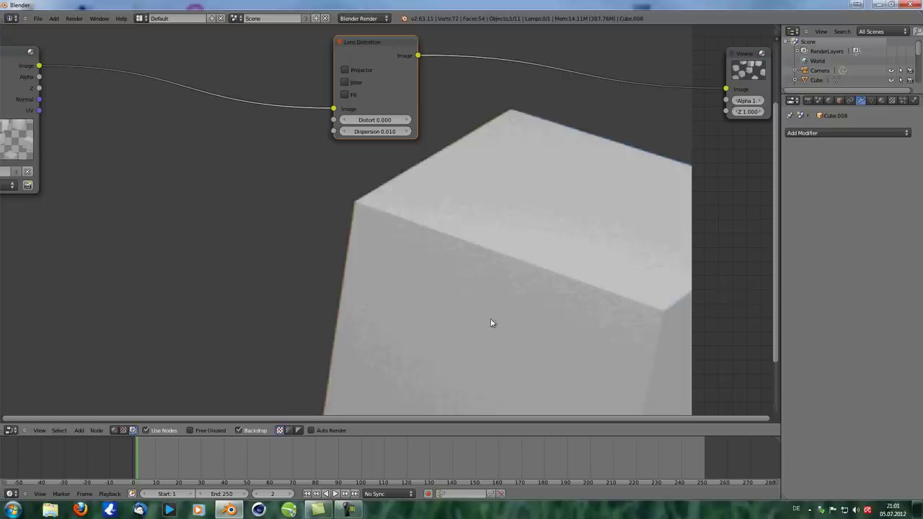
key(Right)
Step: Lower the Dispersion to 0.005 and further to 0.003 to compare the fringing on the enlarged cube
click(373, 130)
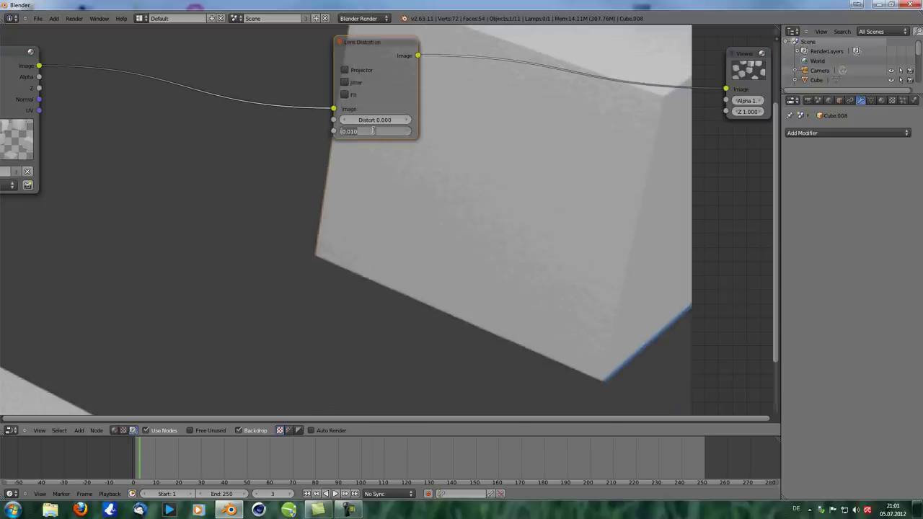
text(0.005)
key(Return)
click(373, 130)
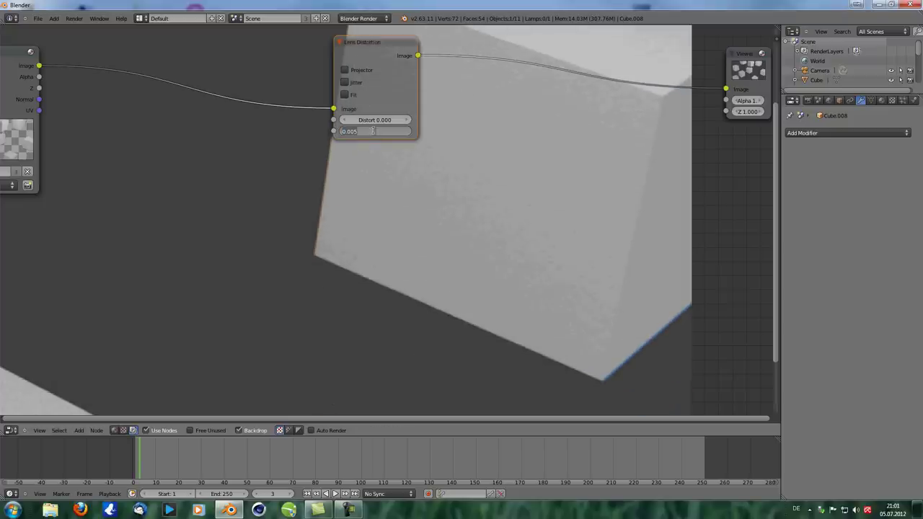
text(0.003)
key(Return)
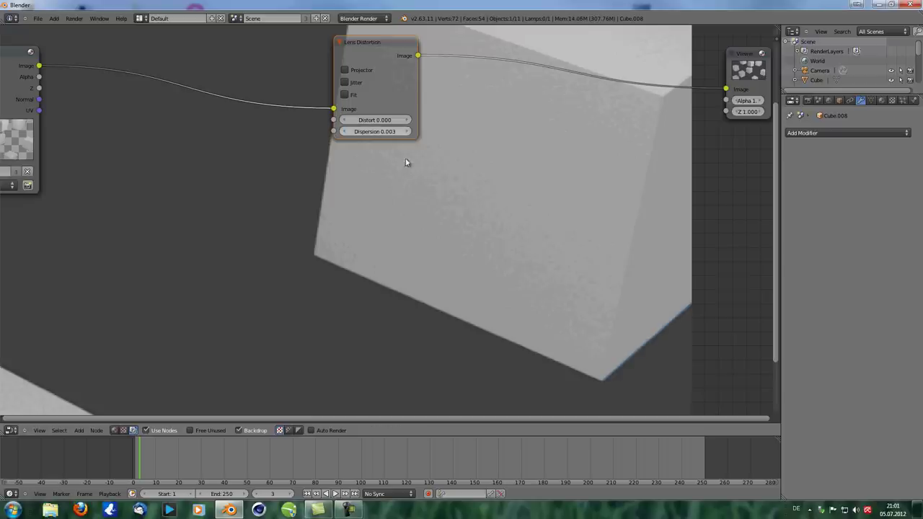
Step: Set the Dispersion back to 0.005 and inspect the edges of the other cubes in the backdrop
alt+middle_drag(461, 199, 724, 63)
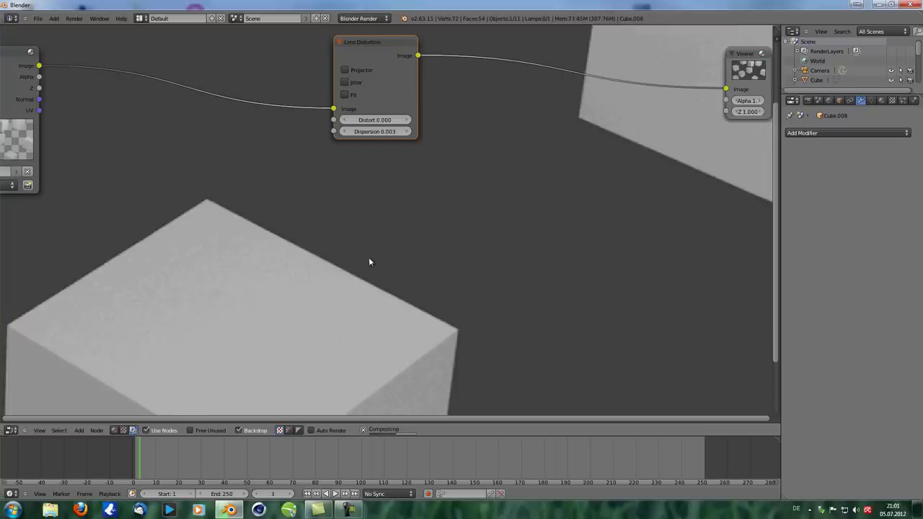
click(373, 132)
click(373, 131)
text(0.005)
key(Return)
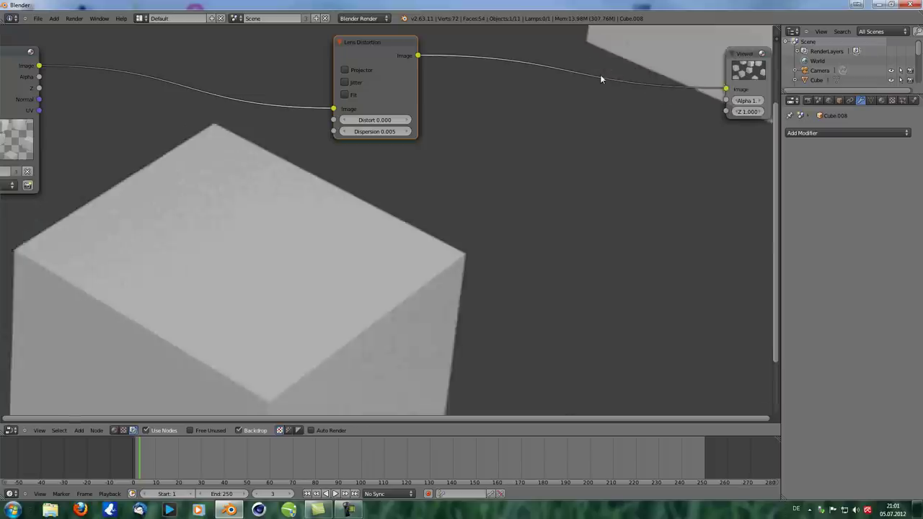
alt+middle_drag(600, 74, 658, 409)
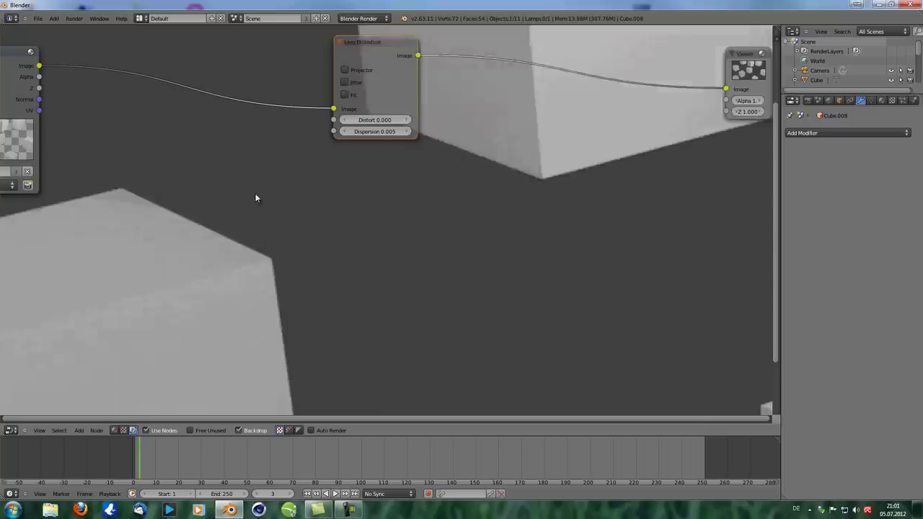
Step: Set the Lens Distortion node's Dispersion to 0.2 with the whole render in view
scroll(420, 218, down, 4)
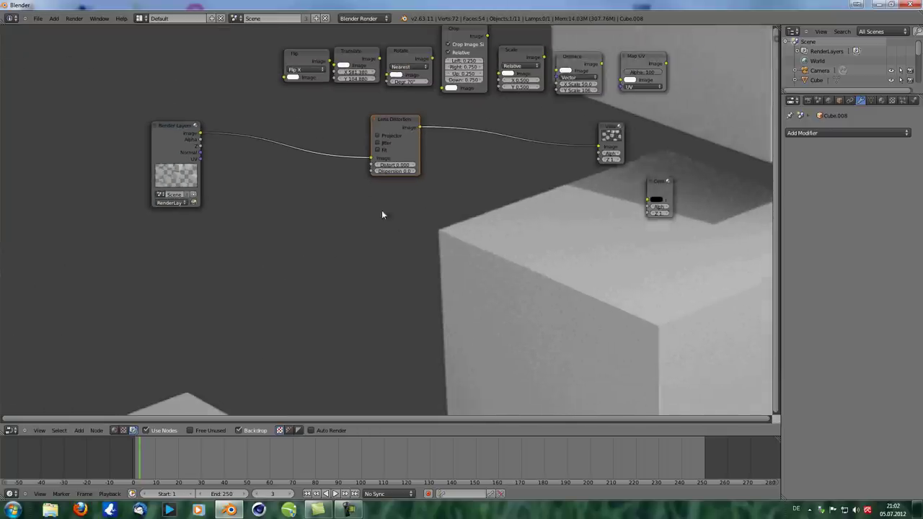
scroll(382, 147, up, 5)
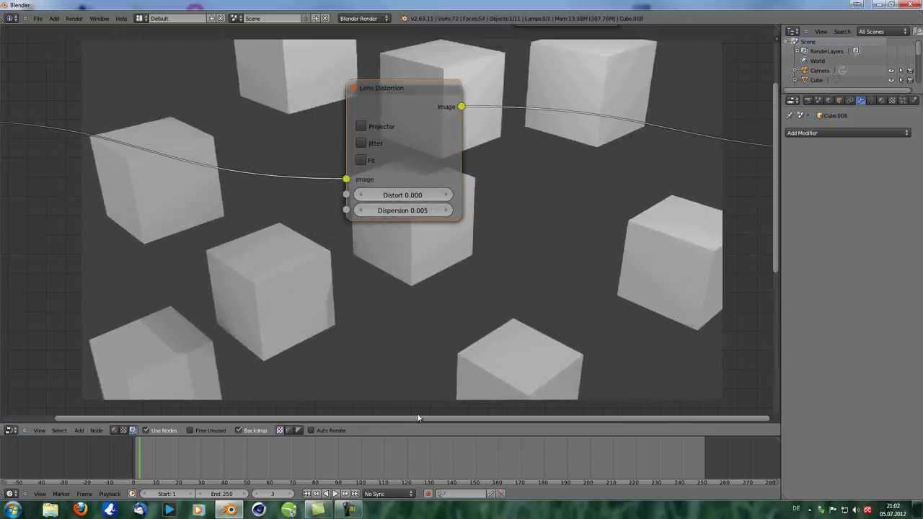
click(393, 209)
key(BackSpace)
text(.2)
key(Return)
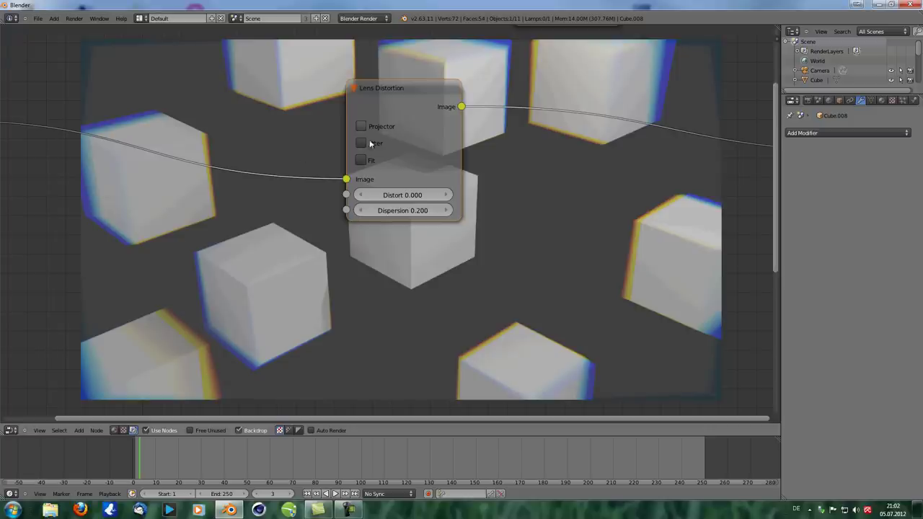
Step: Switch the Fit option on and off twice to compare the image borders, leaving it off
click(366, 161)
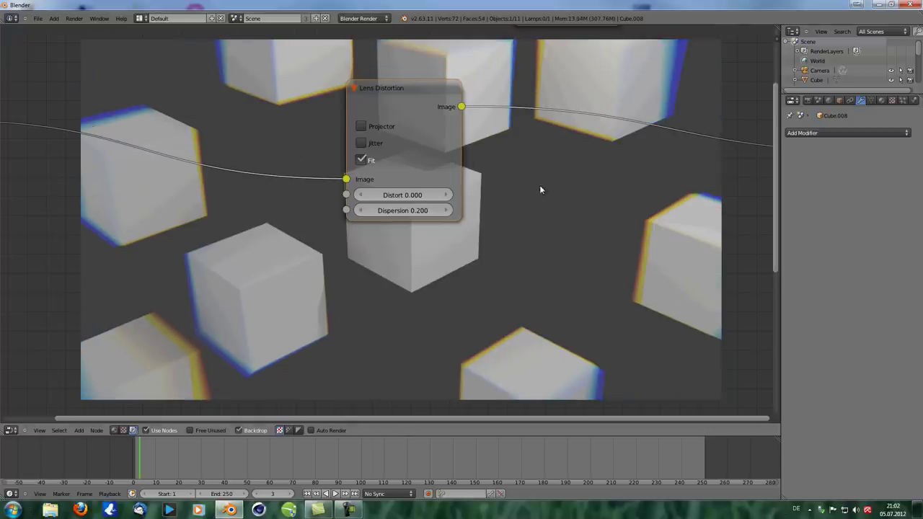
click(363, 160)
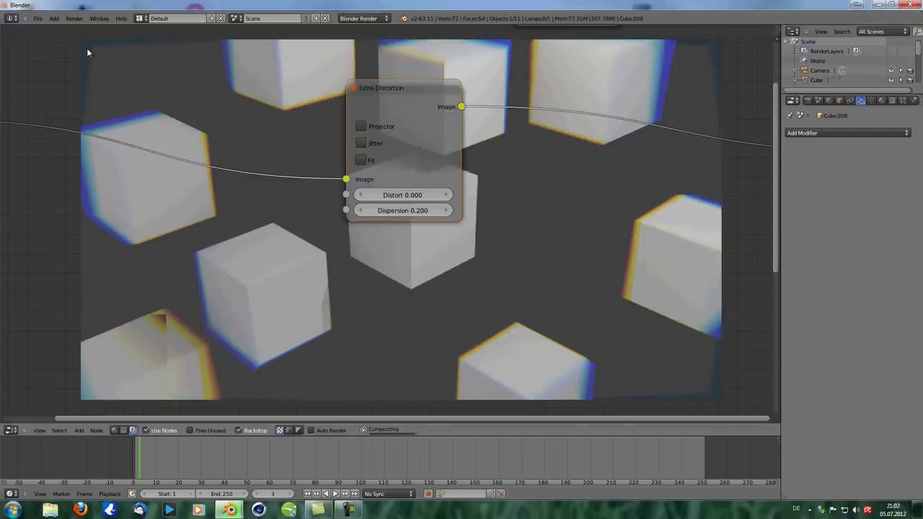
click(362, 160)
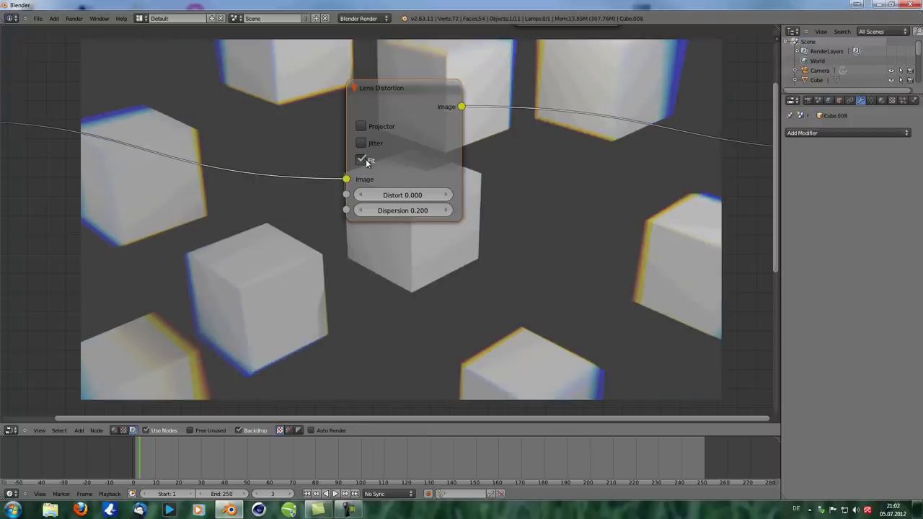
click(364, 161)
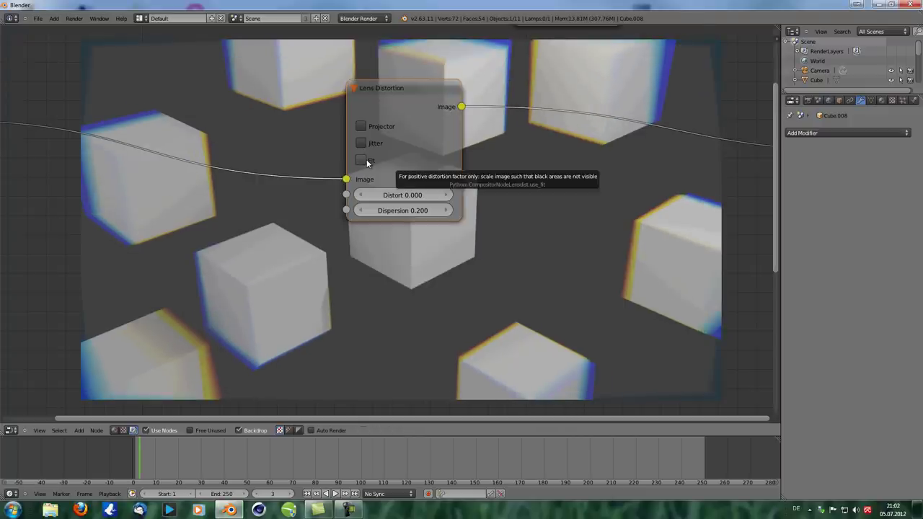
Step: Enable Projector on the Lens Distortion node and inspect the cubes' edges up close in the backdrop
click(362, 127)
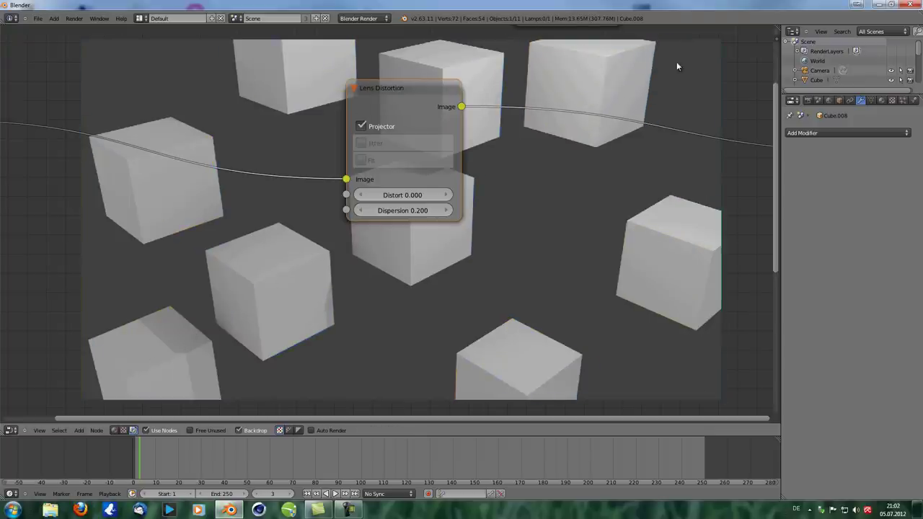
alt+middle_drag(591, 308, 401, 239)
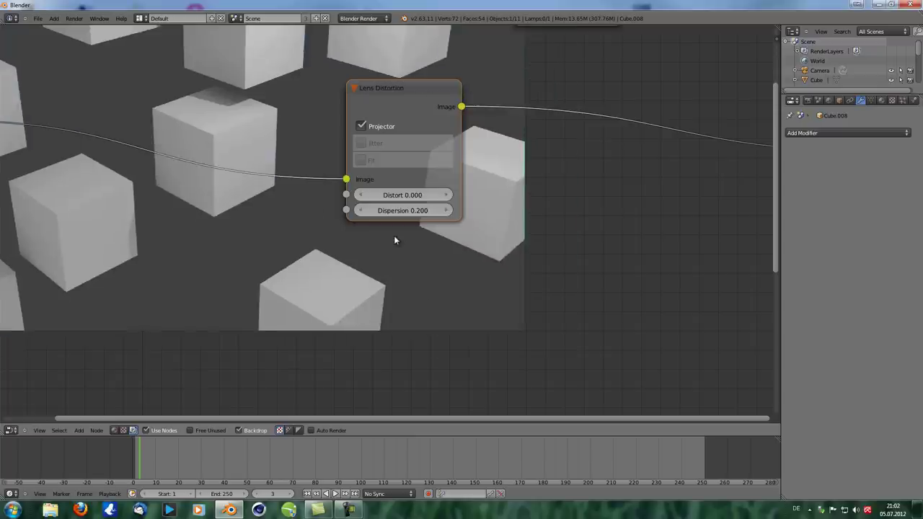
scroll(514, 261, up, 1)
scroll(514, 258, down, 1)
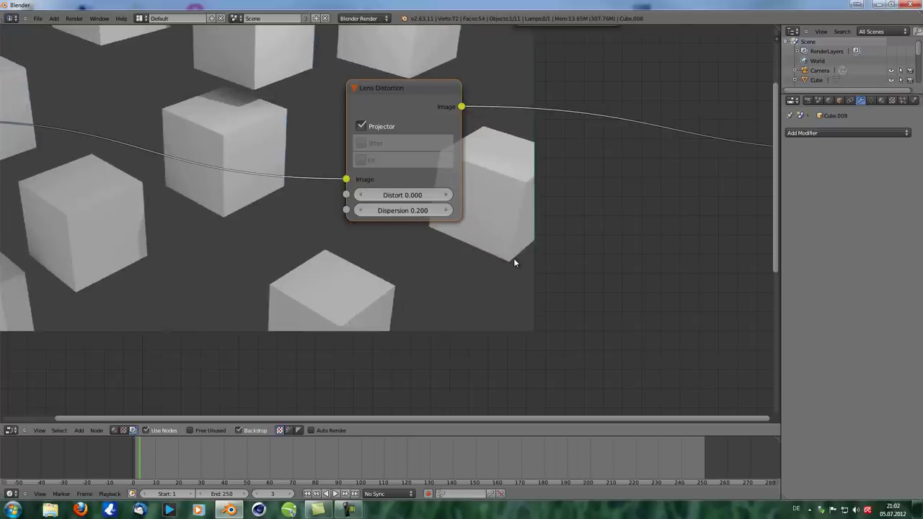
key(alt+v)
key(alt+v)
key(alt+v)
key(alt+v)
key(alt+v)
key(alt+v)
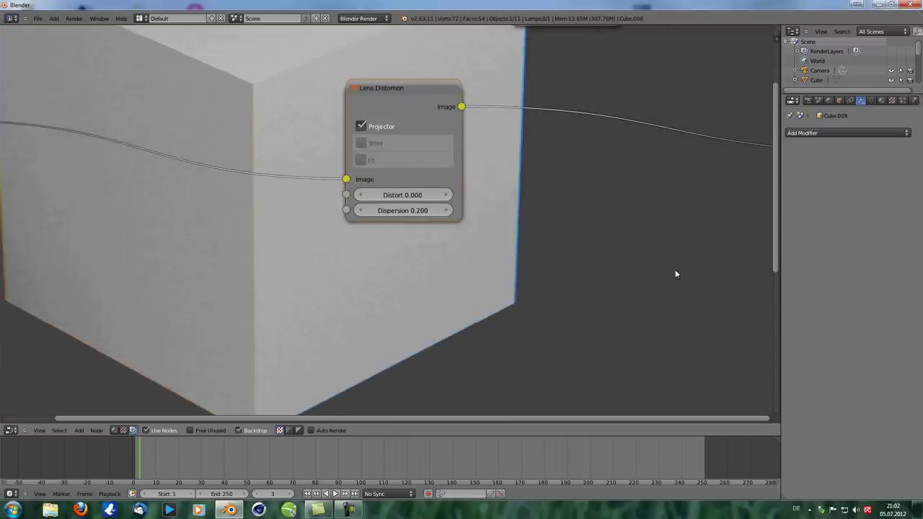
alt+middle_drag(697, 268, 29, 219)
alt+middle_drag(360, 375, 187, 49)
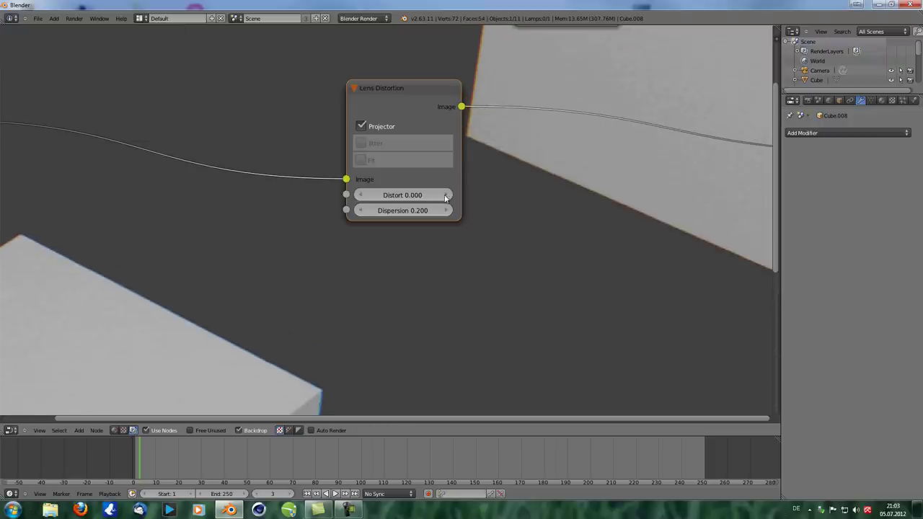
Step: Raise the Dispersion to 1 with Projector enabled, and turn Projector off to compare the two dispersion effects
drag(406, 213, 696, 212)
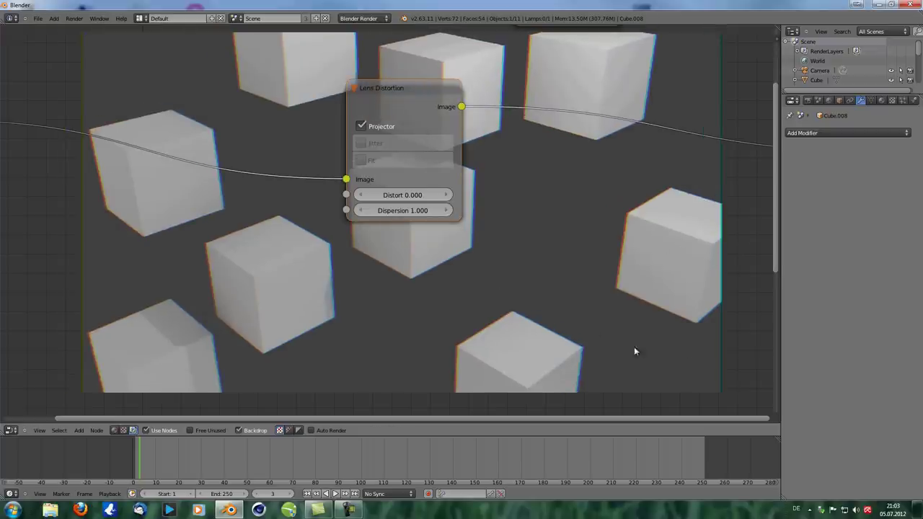
click(365, 130)
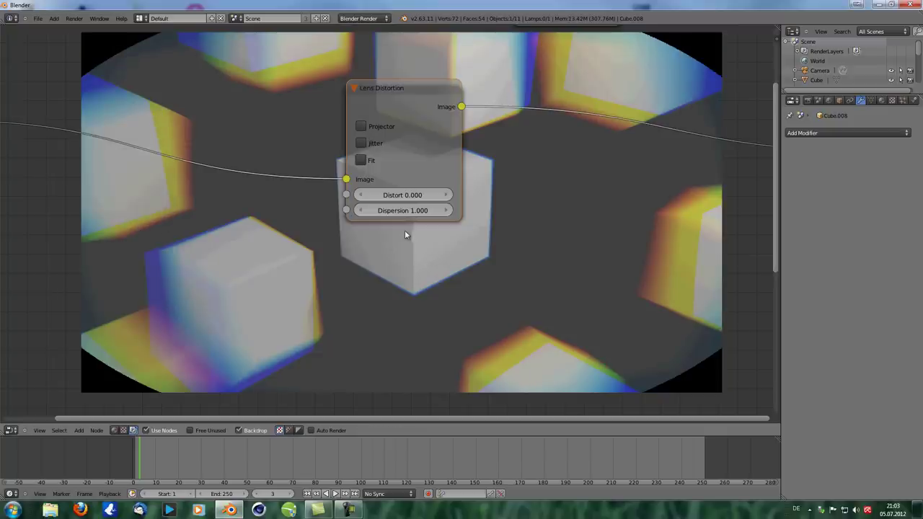
Step: Reset the Lens Distortion node's Dispersion to 0 and set its Distort to 1
click(401, 211)
text(0)
key(Return)
click(406, 196)
text(1)
key(Return)
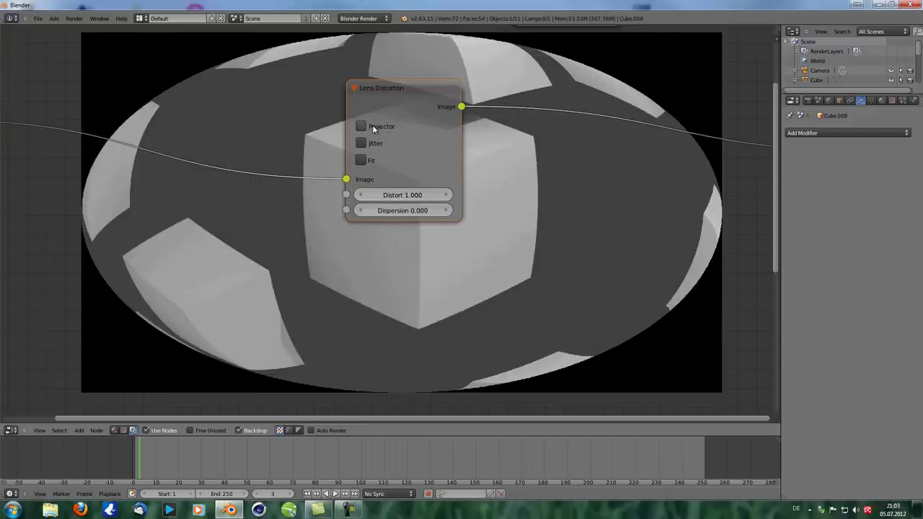
Step: Enable Projector, re-enter a Distort value of 1 to test its effect, and turn Projector back off
click(361, 127)
mouse_move(389, 196)
mouse_down()
mouse_move(333, 195)
mouse_move(444, 198)
mouse_move(399, 200)
mouse_up()
click(401, 196)
text(1)
key(Return)
click(360, 126)
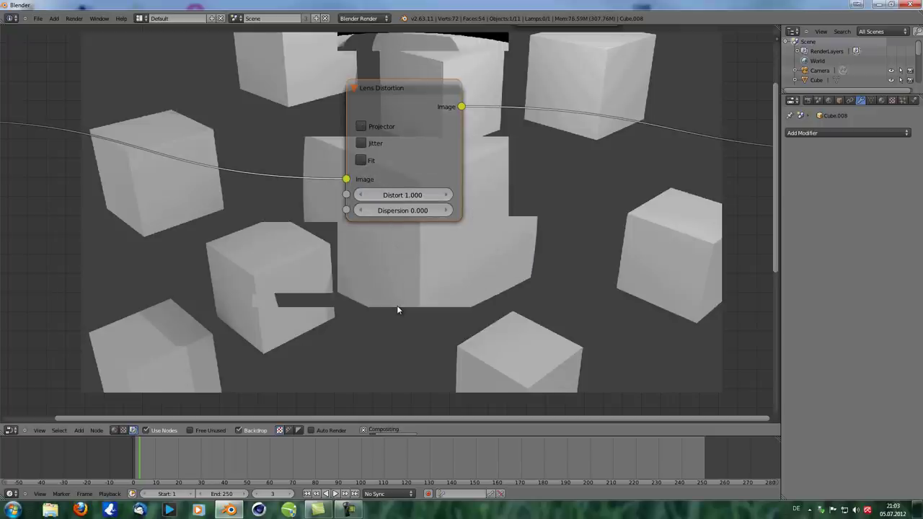
Step: Enable Fit on the Lens Distortion node, test Projector with it, and turn both options off
click(361, 161)
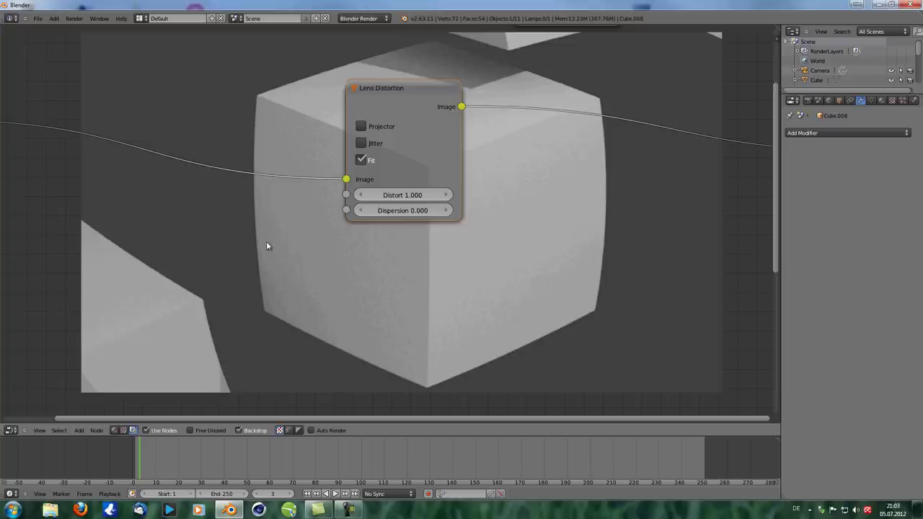
key(g)
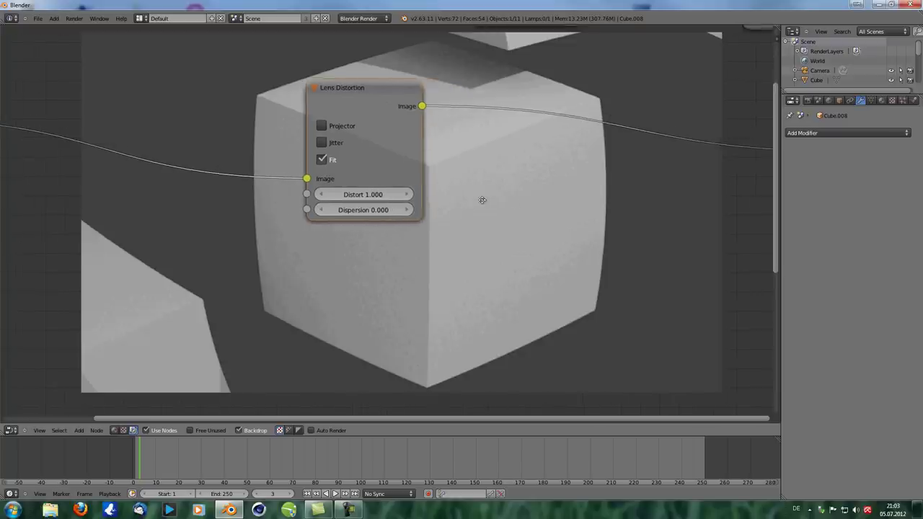
click(535, 216)
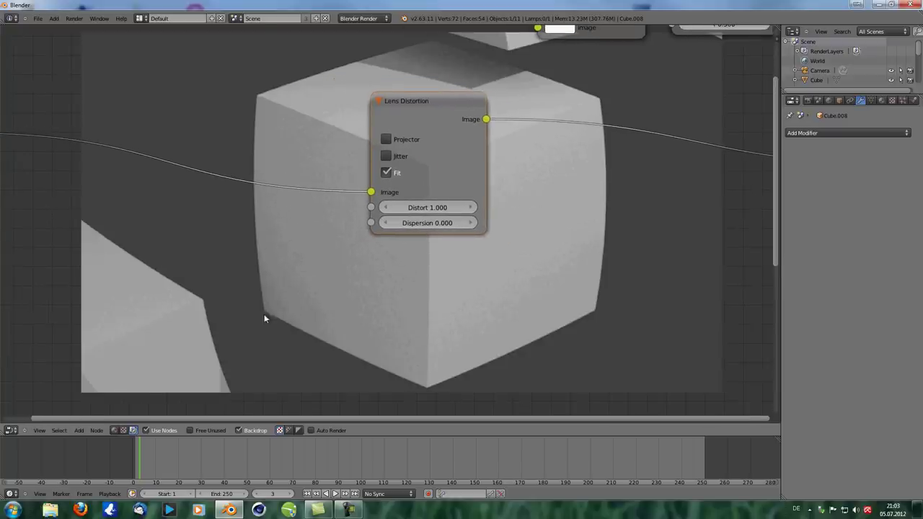
click(387, 139)
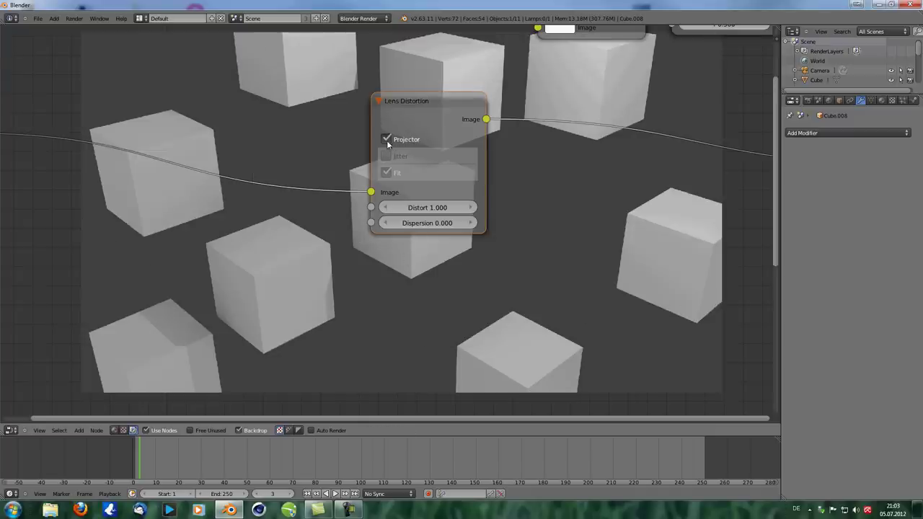
click(386, 139)
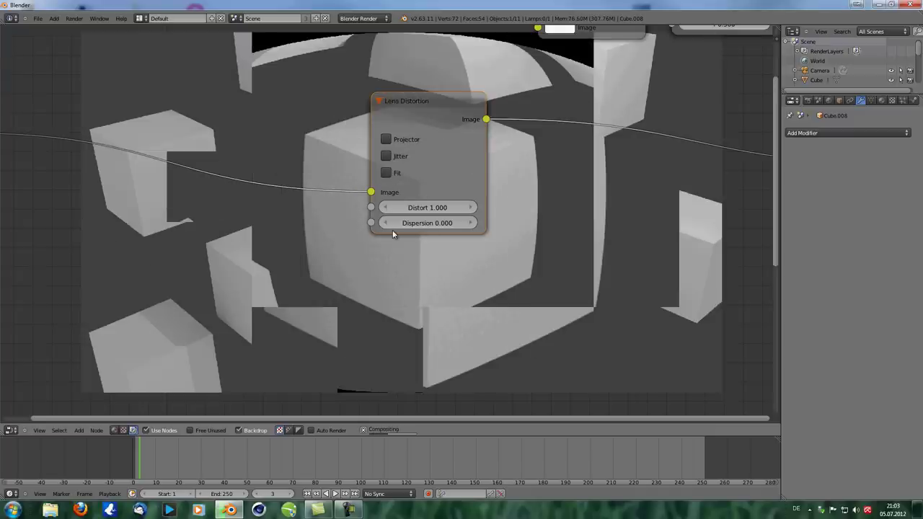
Step: Enable Jitter on the Lens Distortion node, raise its Dispersion to 1, and inspect the cubes' edges up close in the backdrop
click(386, 157)
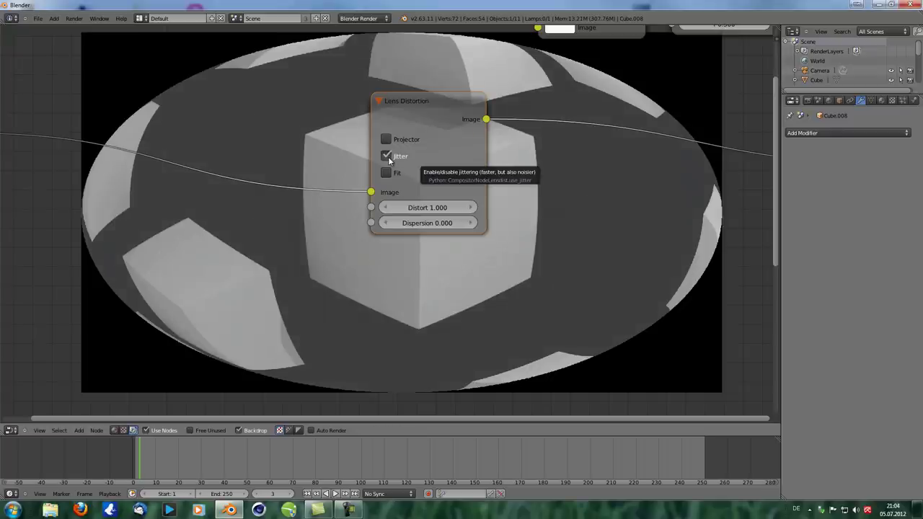
click(388, 156)
click(388, 156)
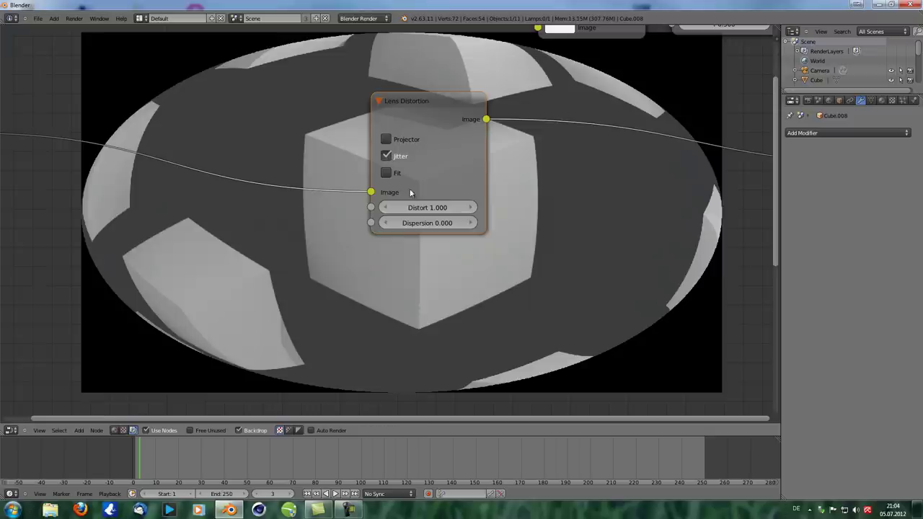
drag(439, 225, 519, 221)
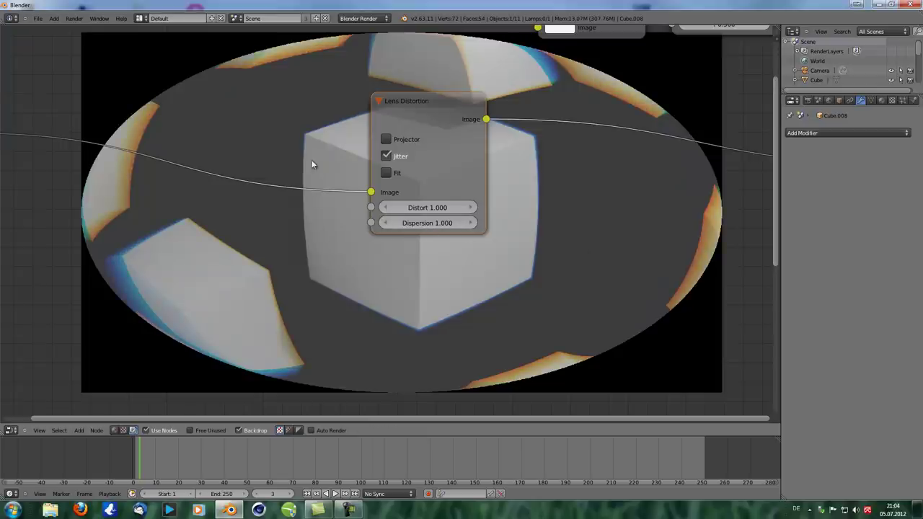
key(alt+v)
key(alt+v)
key(alt+v)
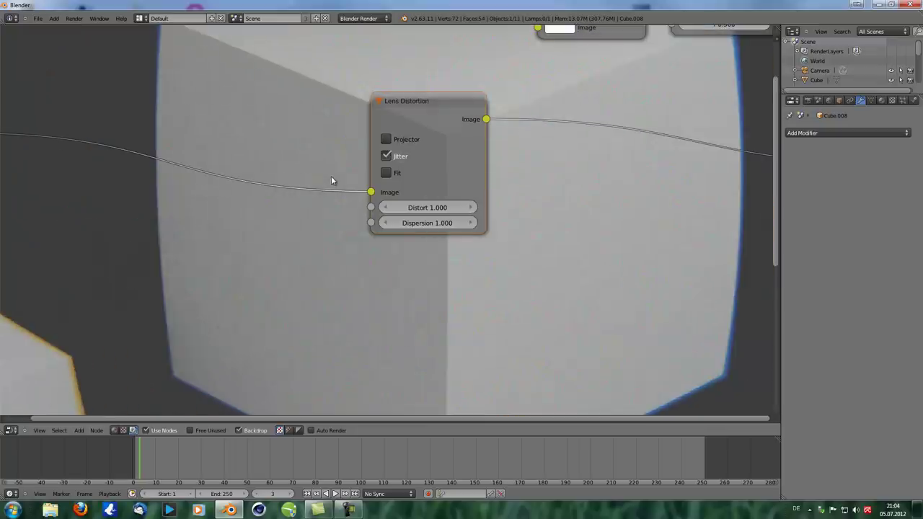
alt+middle_drag(647, 195, 439, 373)
alt+middle_drag(389, 302, 678, 122)
scroll(475, 241, down, 2)
scroll(472, 242, down, 1)
Step: Reset both Dispersion and Distort of the Lens Distortion node to 0
drag(452, 220, 204, 219)
click(441, 229)
text(0)
key(Return)
click(445, 221)
text(0)
key(Return)
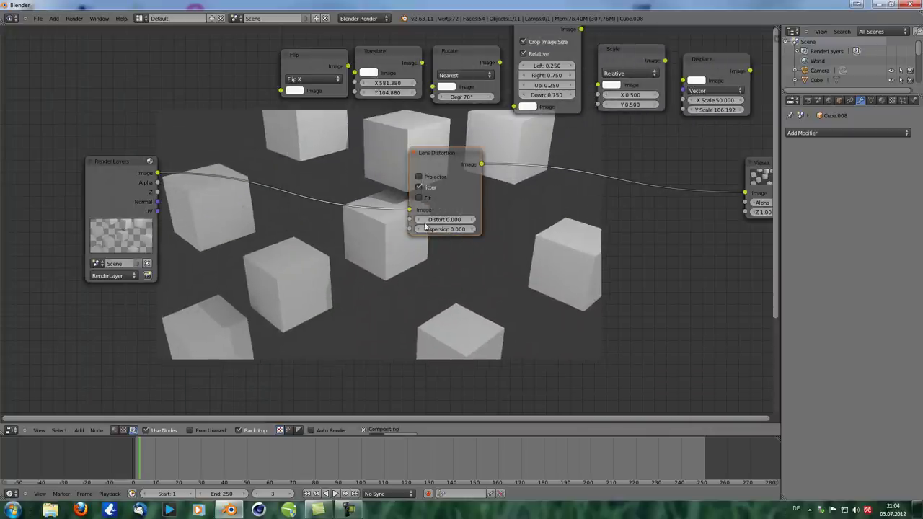
Step: Spread the Render Layers and Lens Distortion nodes apart to uncover the middle of the backdrop
drag(112, 171, 78, 172)
drag(452, 157, 531, 147)
scroll(407, 211, up, 5)
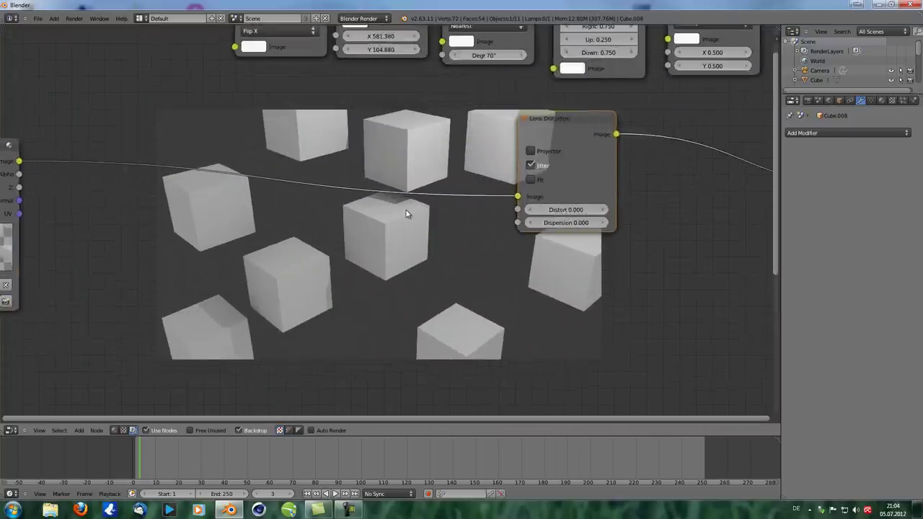
scroll(407, 211, down, 4)
Step: Examine the undistorted middle cube up close in the backdrop with Jitter enabled
key(alt+v)
key(alt+v)
key(alt+v)
key(alt+v)
key(alt+v)
key(alt+v)
key(alt+v)
key(alt+v)
key(alt+v)
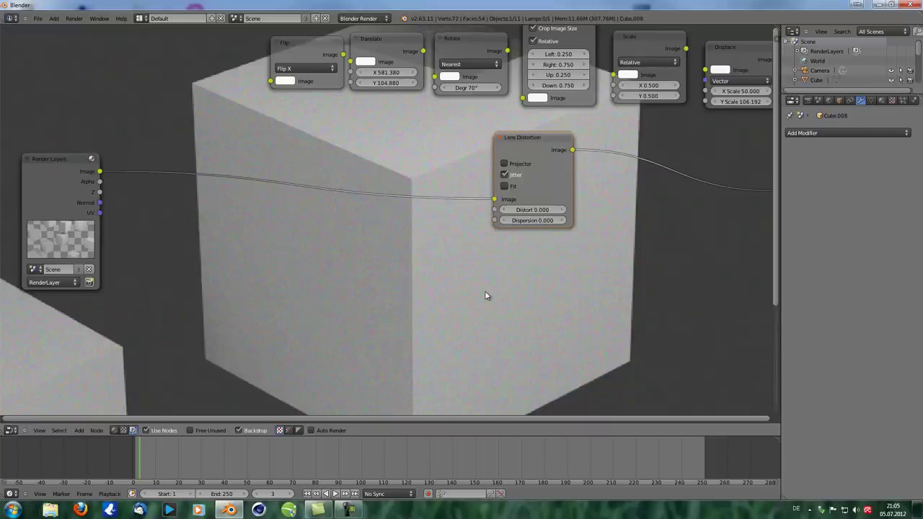
scroll(486, 293, down, 2)
scroll(478, 330, up, 1)
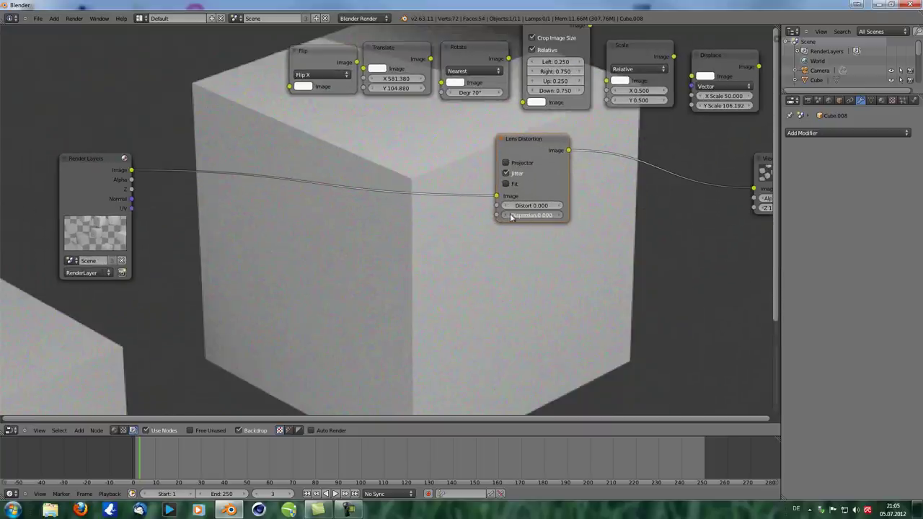
Step: Lower the Lens Distortion node's Distort to -0.999, checking the whole image in the backdrop, and raise its Dispersion to 0.186
drag(535, 215, 477, 213)
drag(541, 209, 506, 213)
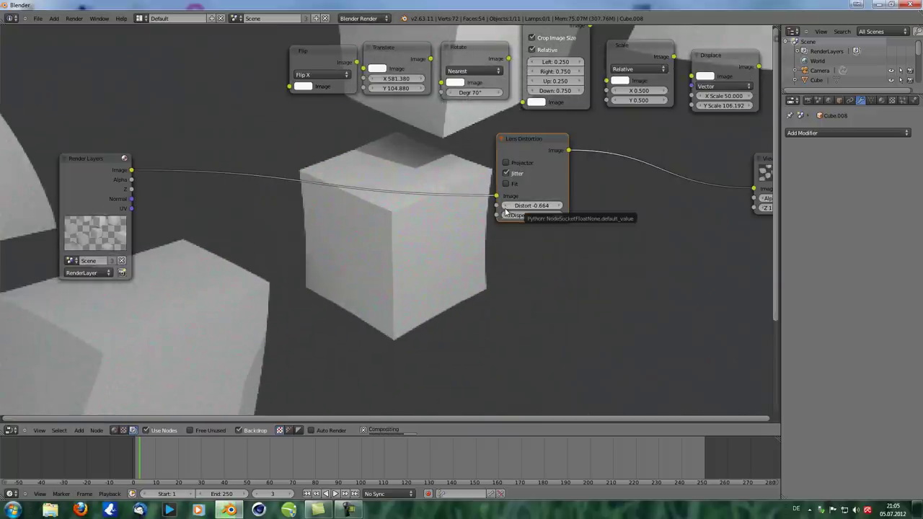
key(v)
key(v)
key(v)
key(v)
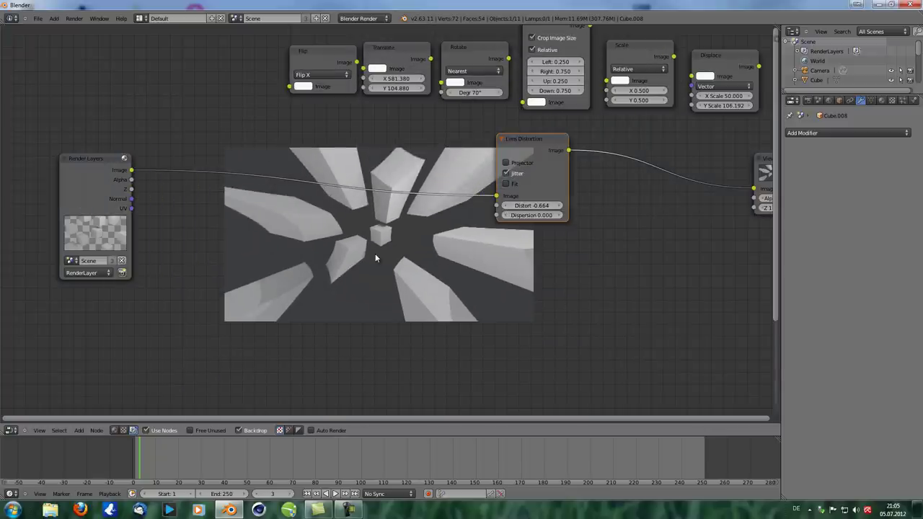
key(alt+v)
key(alt+v)
key(alt+v)
key(alt+v)
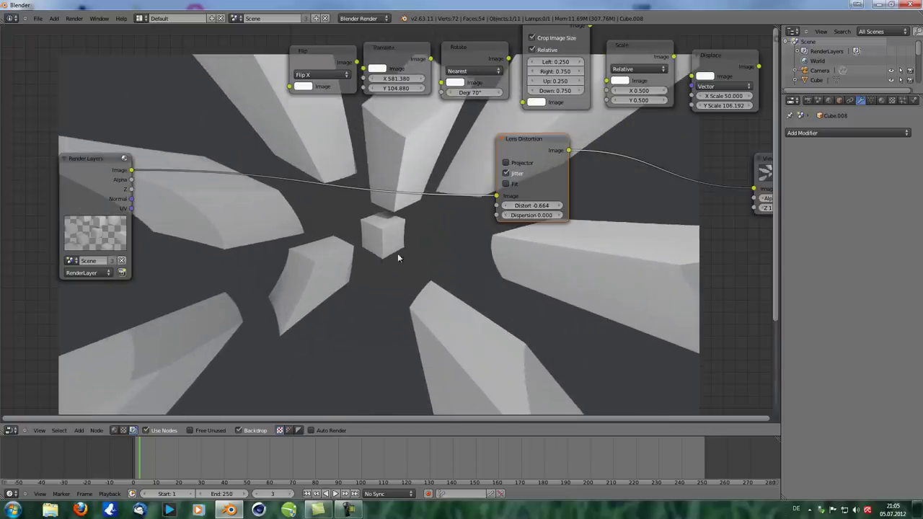
drag(533, 208, 301, 214)
middle_drag(518, 293, 464, 246)
drag(502, 168, 514, 169)
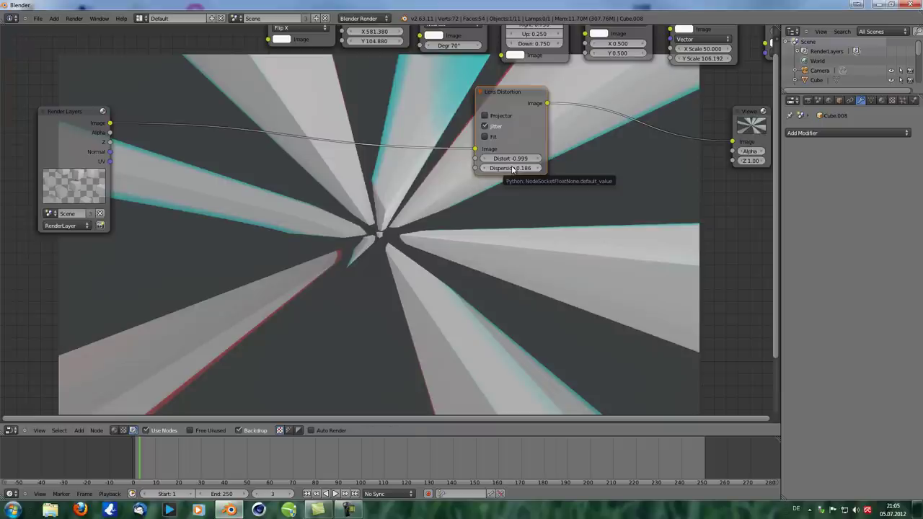
Step: Cut the Lens Distortion node's links and move it into the upper row of finished nodes
ctrl+drag(463, 137, 468, 171)
ctrl+drag(587, 93, 573, 121)
drag(517, 105, 214, 3)
Step: Add a Transform node and place it between the Render Layers and Viewer nodes
key(shift+a)
mouse_move(429, 171)
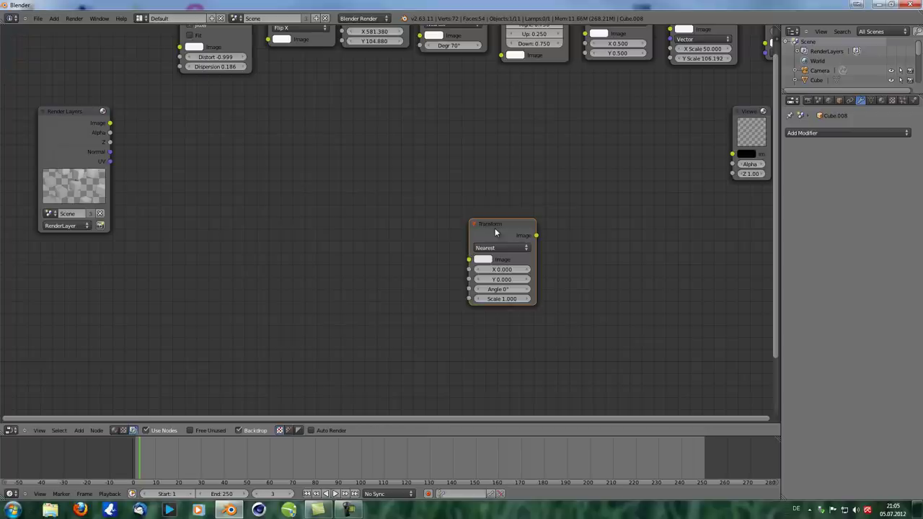
key(g)
click(381, 138)
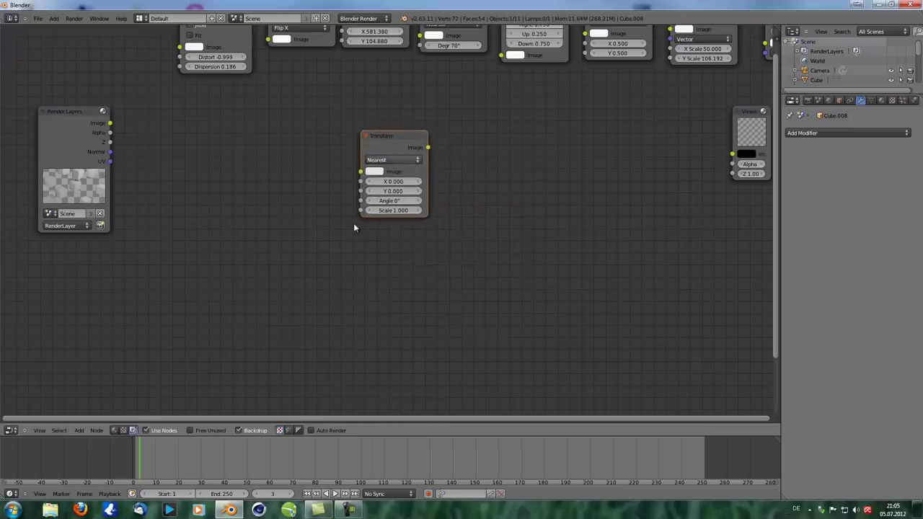
key(Home)
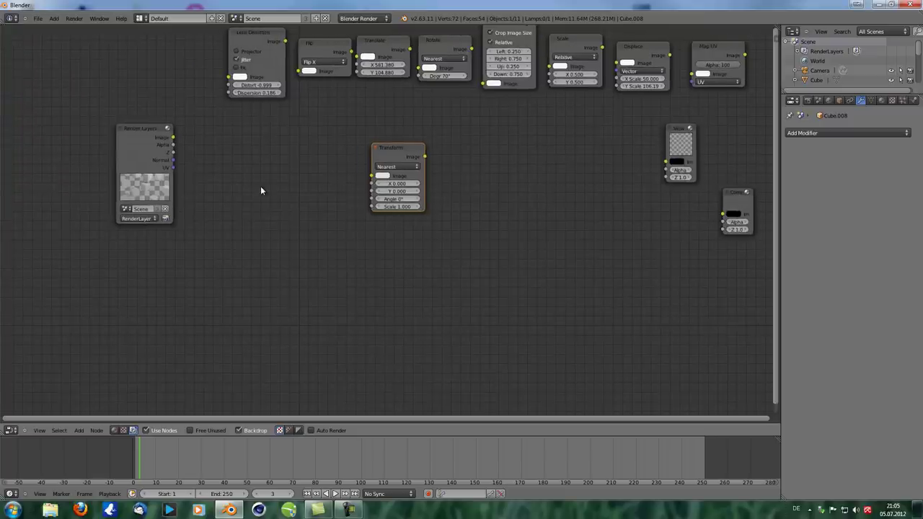
scroll(292, 177, up, 2)
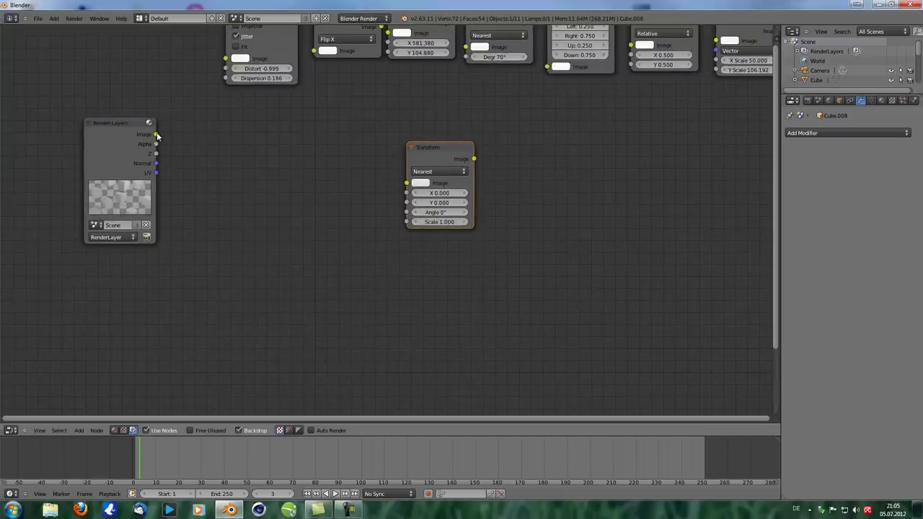
drag(204, 157, 205, 156)
Step: Park the Transform node beside the upper row and connect the Rotate node between Render Layers and the Viewer
key(Home)
drag(375, 221, 137, 51)
drag(421, 128, 391, 195)
ctrl+shift+click(167, 211)
Step: Examine the rotated cube's pixel edges up close in the backdrop with the Rotate node's Nearest filter
scroll(360, 273, up, 3)
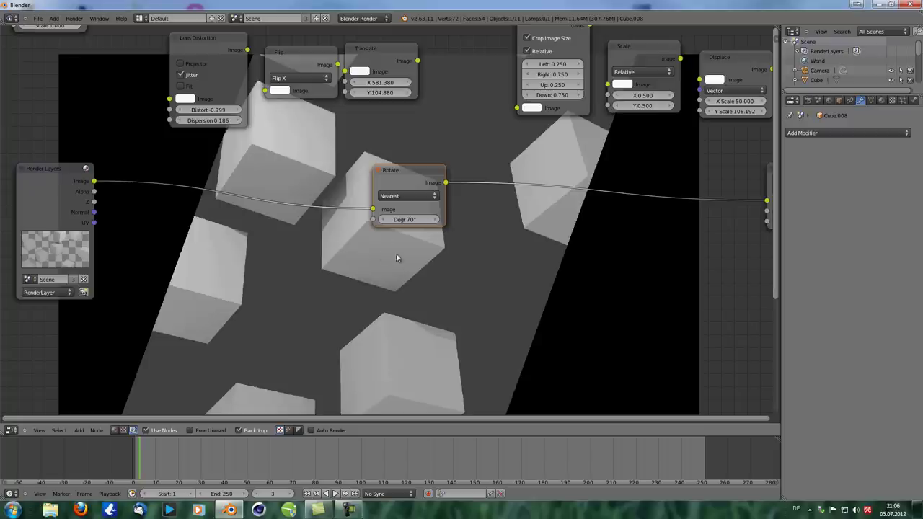
key(alt+v)
key(alt+v)
key(alt+v)
key(alt+v)
key(alt+v)
key(alt+v)
key(alt+v)
key(alt+v)
key(alt+v)
alt+middle_drag(535, 281, 324, 223)
key(alt+v)
key(alt+v)
alt+middle_drag(487, 296, 352, 297)
Step: Try the Rotate node's Bilinear and Nearest filters and set the filter to Bicubic
click(411, 198)
click(413, 200)
click(410, 199)
click(406, 176)
click(408, 184)
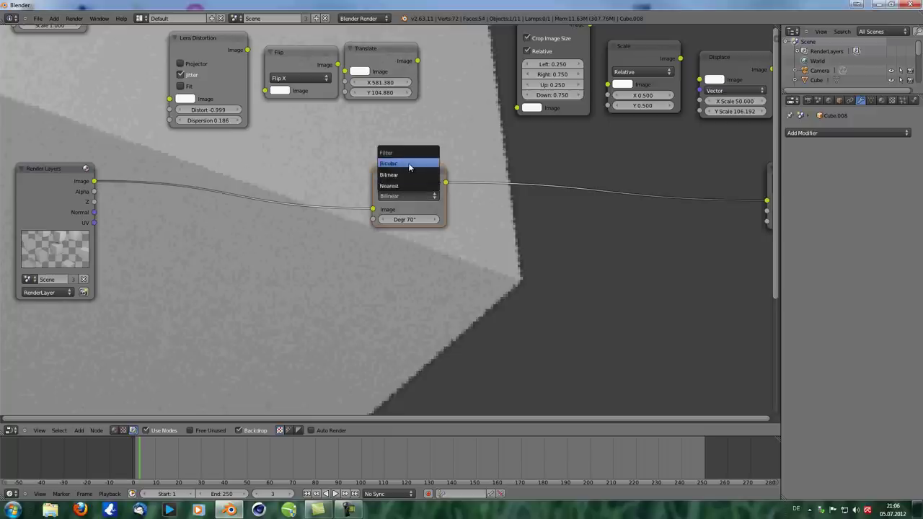
click(408, 165)
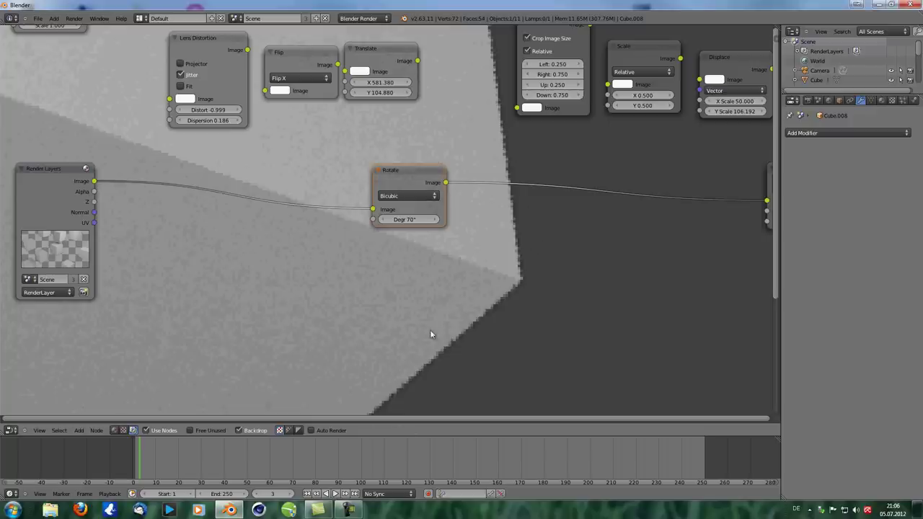
Step: Compare the Rotate node's Bilinear and Nearest filters on the cube's edge and return to Bicubic
click(423, 199)
click(407, 175)
click(414, 196)
click(407, 186)
click(410, 199)
click(405, 177)
click(411, 195)
click(413, 164)
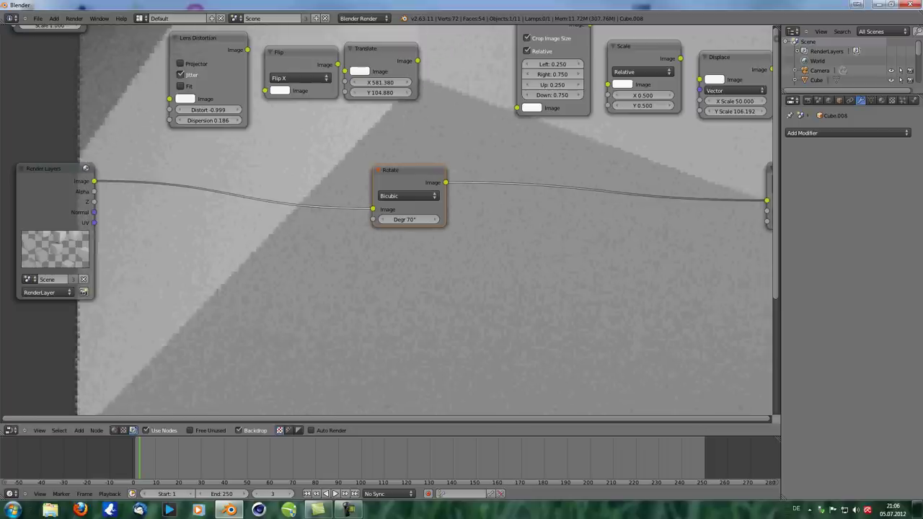
Step: Go back to frame 2 and switch the Rotate node's filter to Bilinear and on to Nearest
key(Left)
click(409, 193)
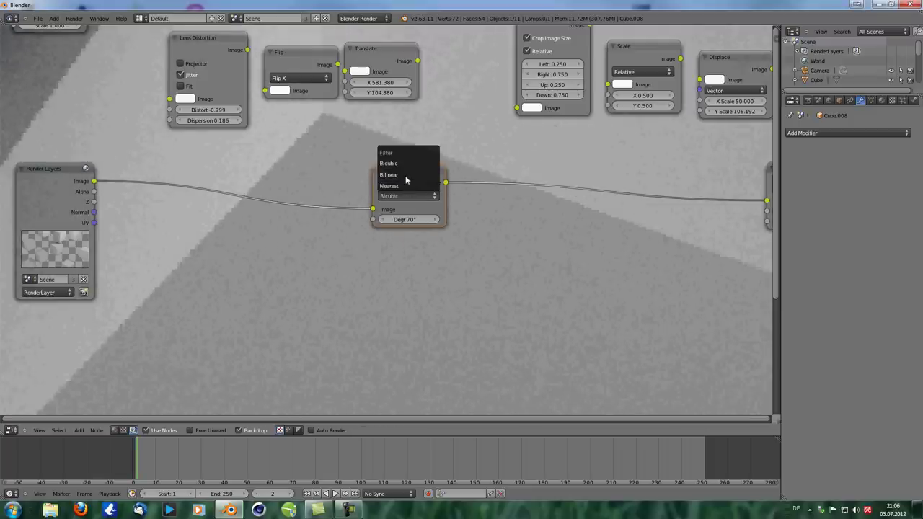
click(409, 176)
click(407, 196)
click(407, 186)
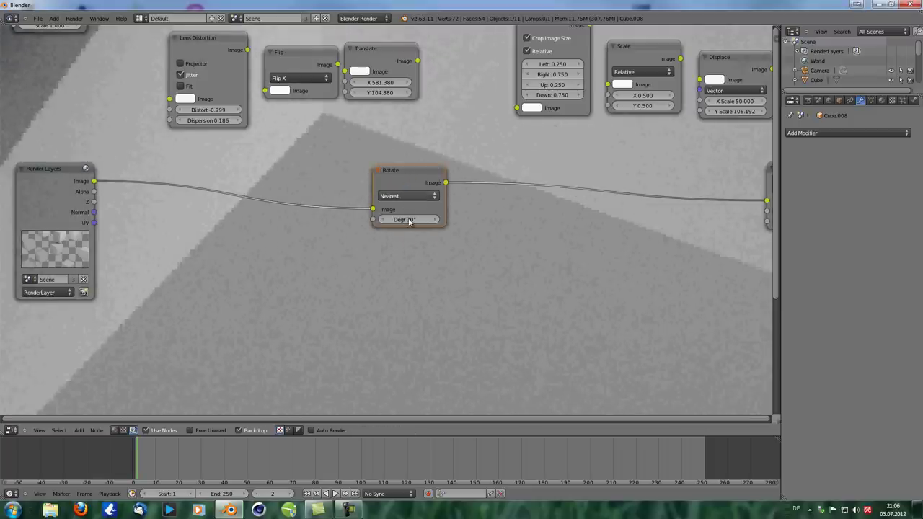
Step: Set the Rotate node's Degr to 1807.223° and change its filter to Bilinear and finally Bicubic
drag(408, 220, 422, 220)
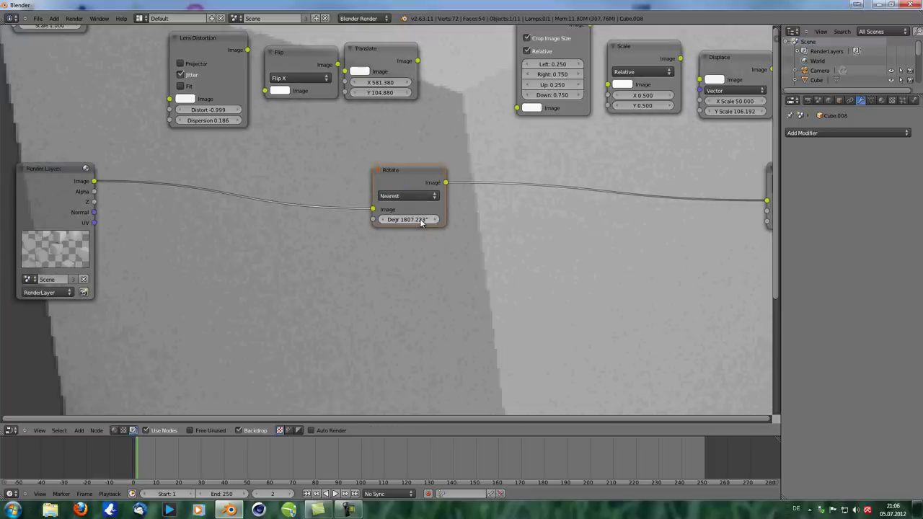
click(408, 195)
click(416, 178)
click(407, 197)
click(406, 162)
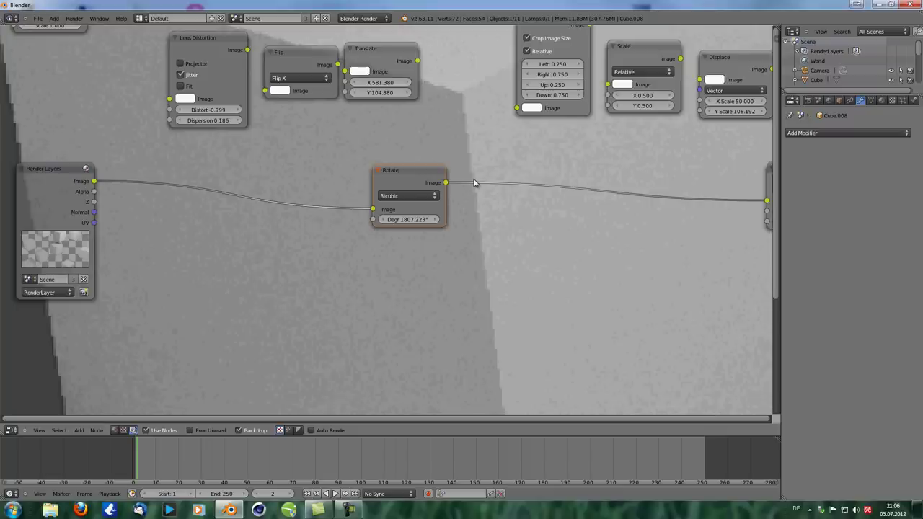
Step: Return the Rotate node to the upper row and connect the Transform node between Render Layers and the Viewer
drag(396, 182, 446, 55)
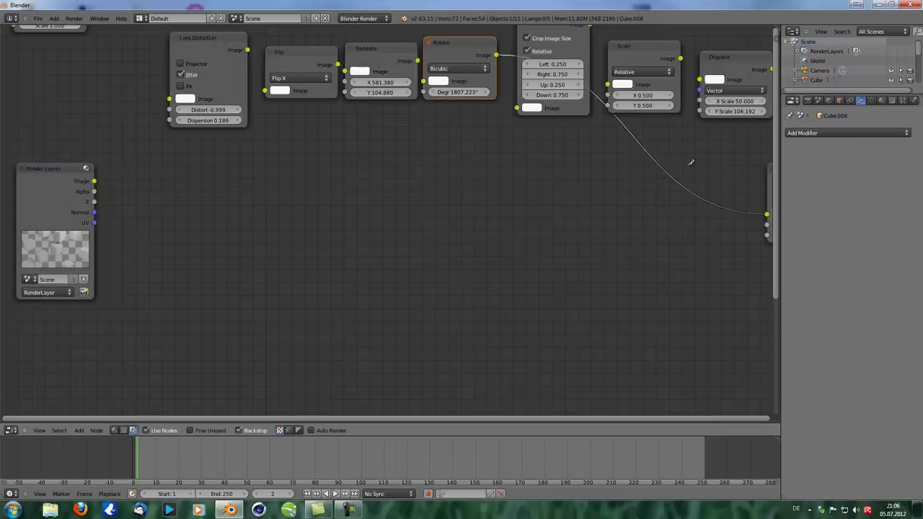
scroll(685, 166, down, 2)
drag(220, 65, 490, 225)
scroll(455, 316, up, 2)
Step: Keep the Transform node's filter at Nearest and set X to -14.802, Y to 11.278, Angle to 398.609° and Scale to 1.680
click(490, 236)
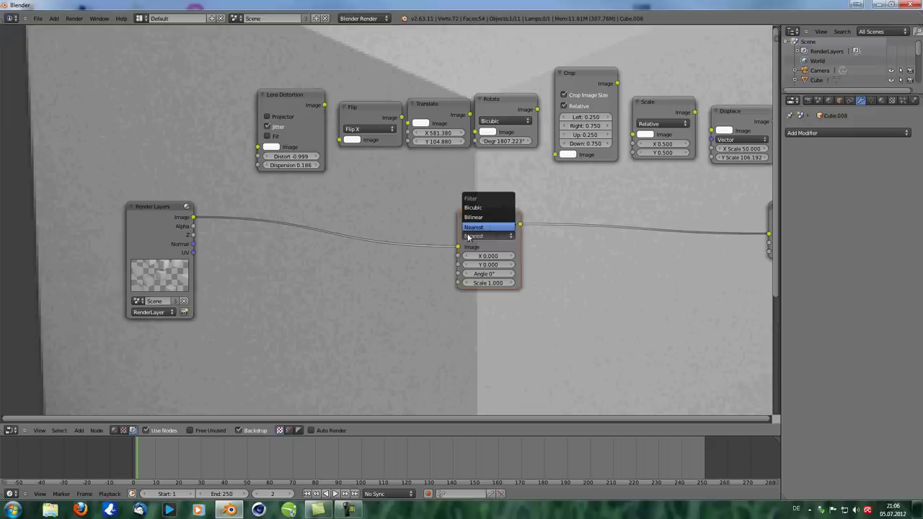
click(492, 228)
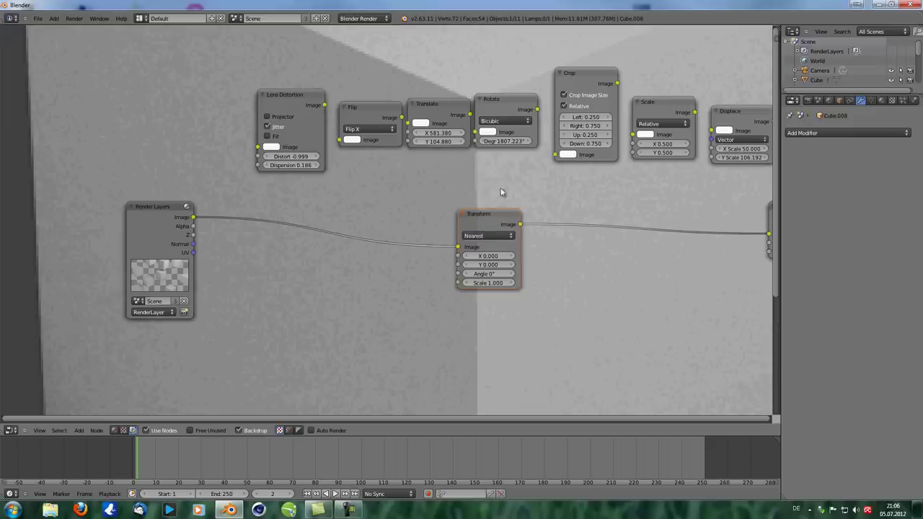
scroll(620, 230, up, 2)
scroll(606, 230, down, 6)
middle_drag(600, 237, 511, 205)
scroll(494, 222, up, 2)
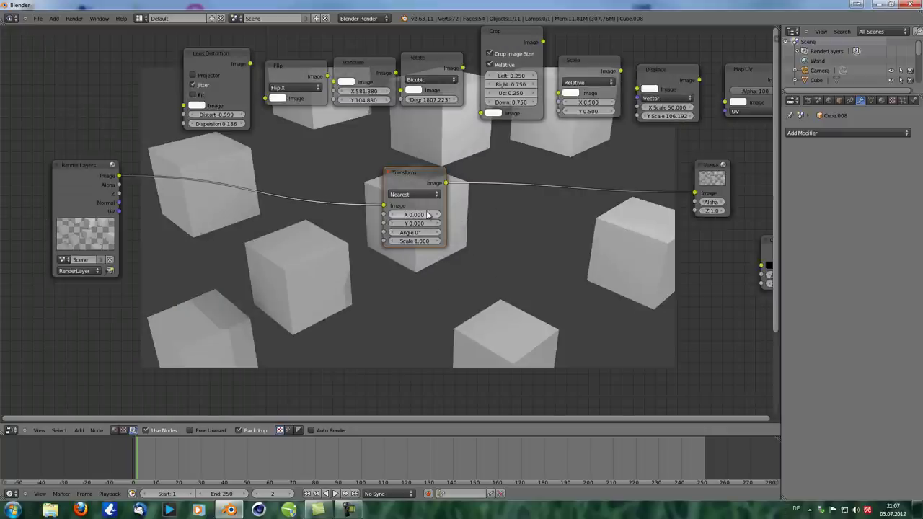
drag(427, 215, 408, 245)
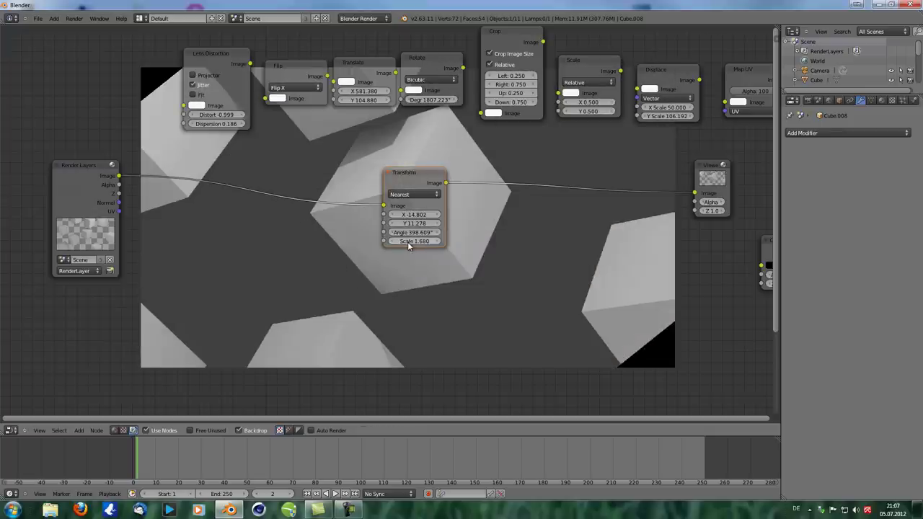
drag(403, 176, 402, 168)
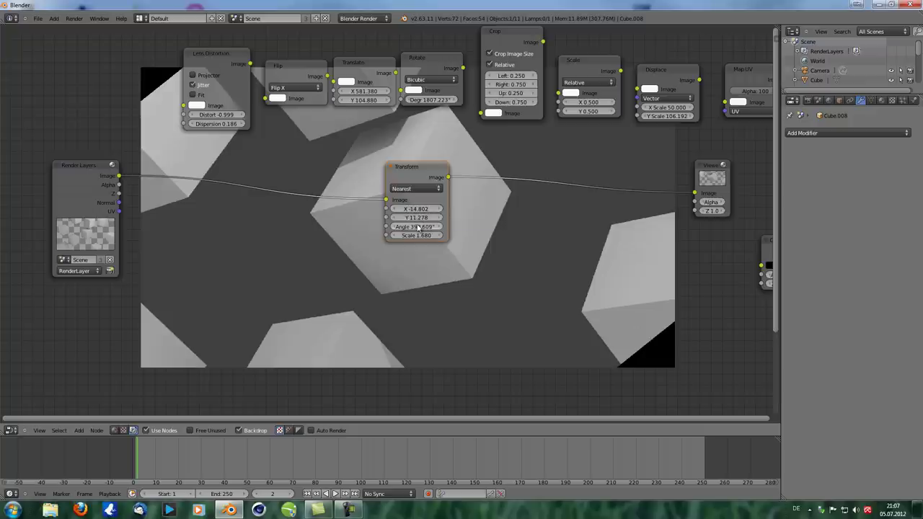
Step: Move Render Layers aside, park the Transform node beside Lens Distortion in the upper row, and cut its links to Render Layers and the Viewer
drag(416, 172, 408, 173)
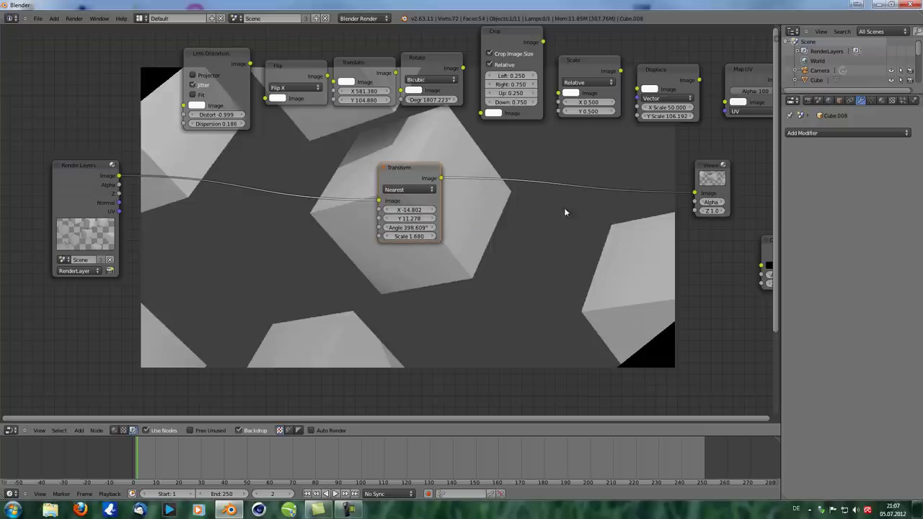
drag(403, 168, 398, 166)
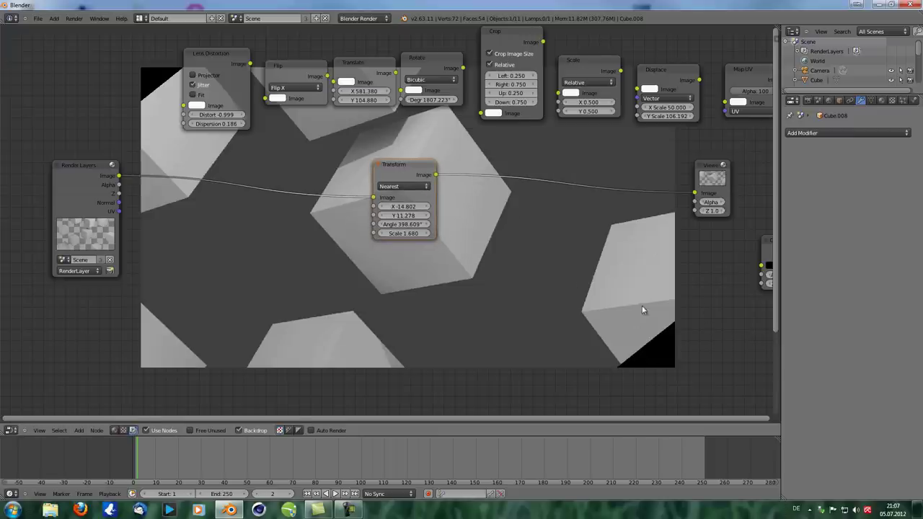
drag(408, 173, 362, 162)
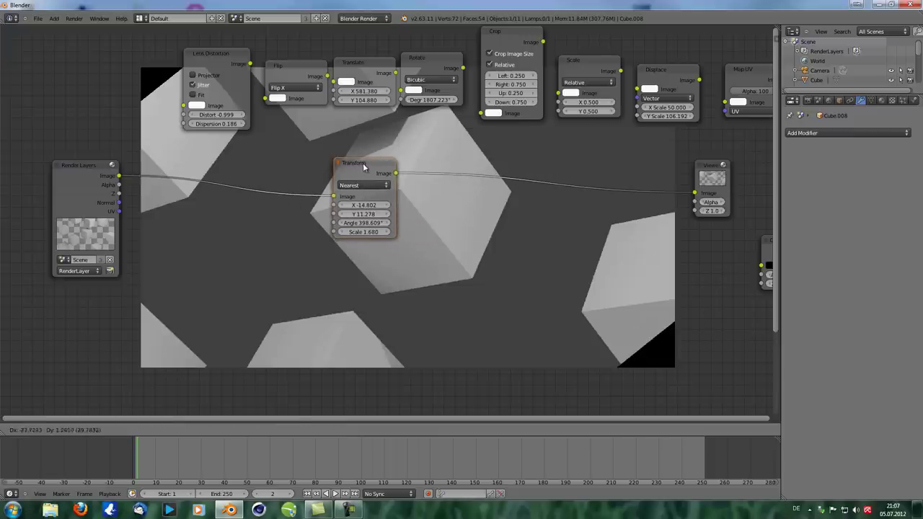
drag(64, 176, 24, 190)
drag(348, 166, 127, 54)
ctrl+drag(81, 129, 115, 137)
ctrl+drag(573, 128, 534, 220)
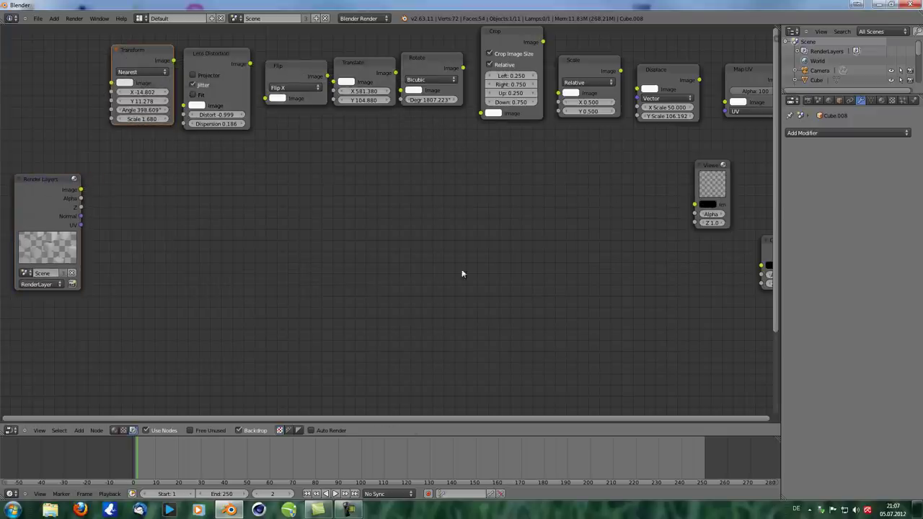
Step: Review the available Distort nodes, including Stabilize 2D and Movie Distortion, against the row of nodes already in the compositor
key(shift+a)
mouse_move(457, 265)
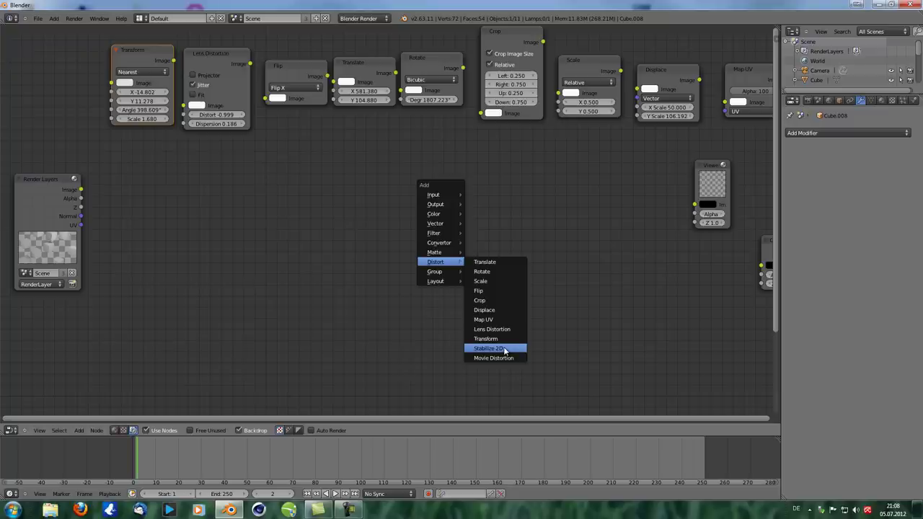
scroll(365, 283, down, 2)
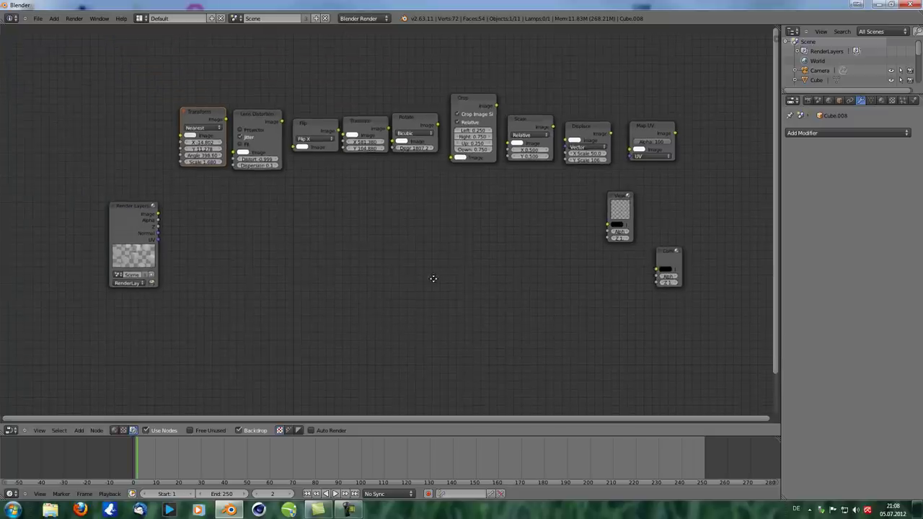
middle_drag(432, 280, 406, 276)
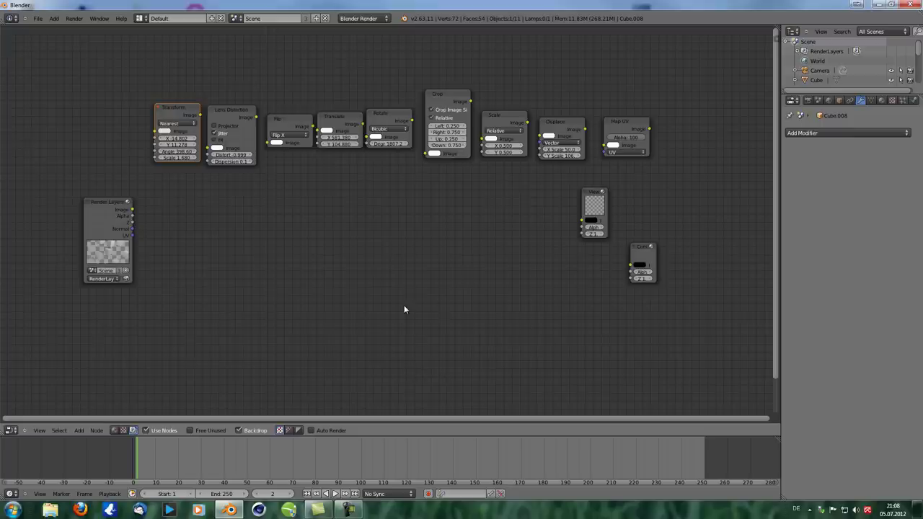
key(shift+a)
mouse_move(405, 308)
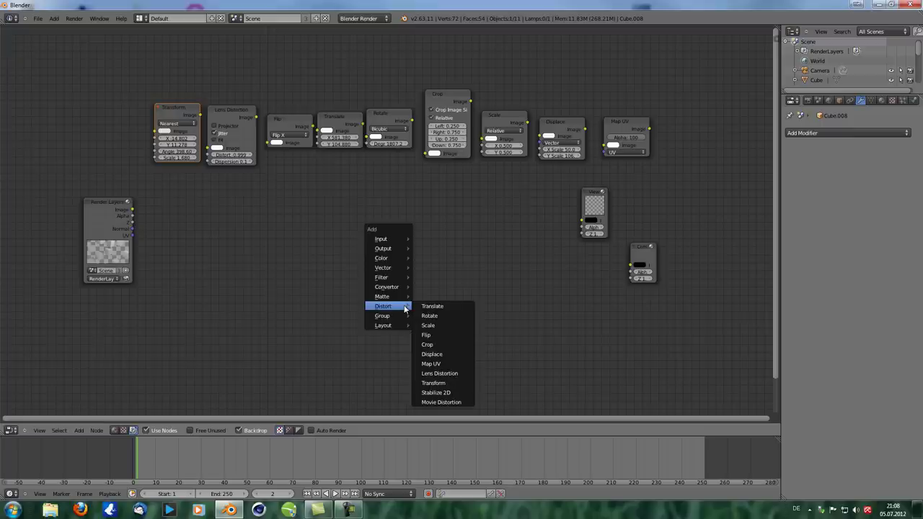